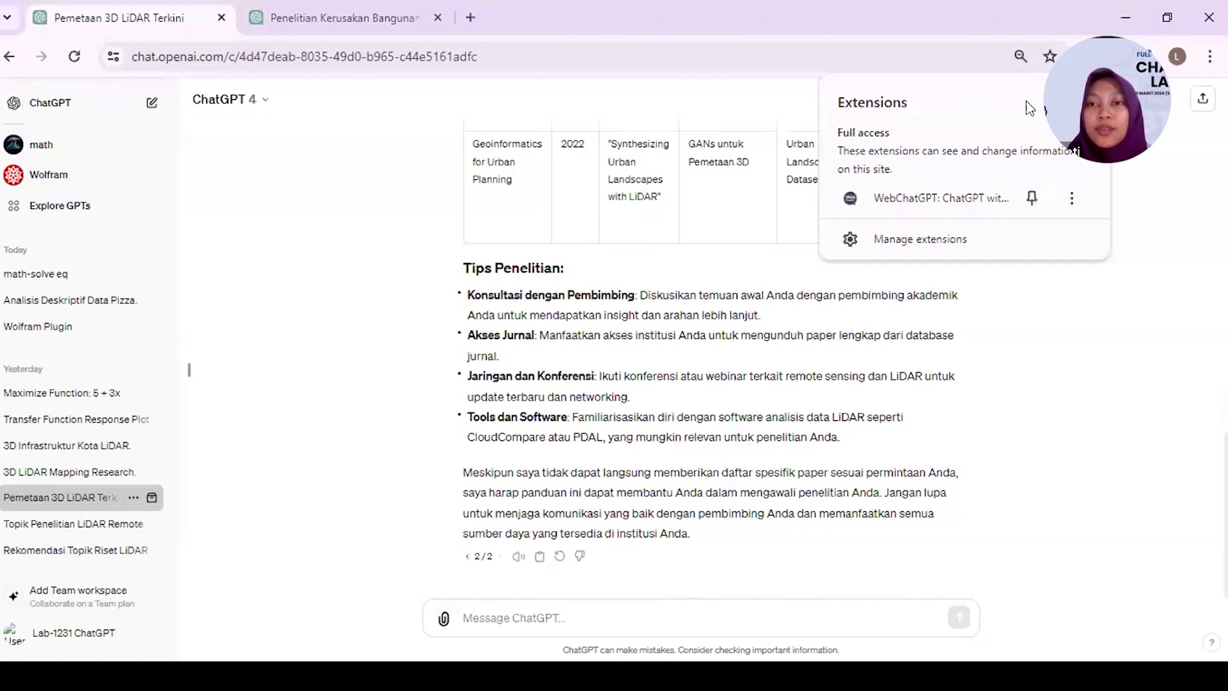
- Reopen the Extensions menu and show the actions menu for the WebChatGPT extension
{"action": "scroll", "coordinate": [783, 409], "scroll_direction": "up", "scroll_amount": 10}
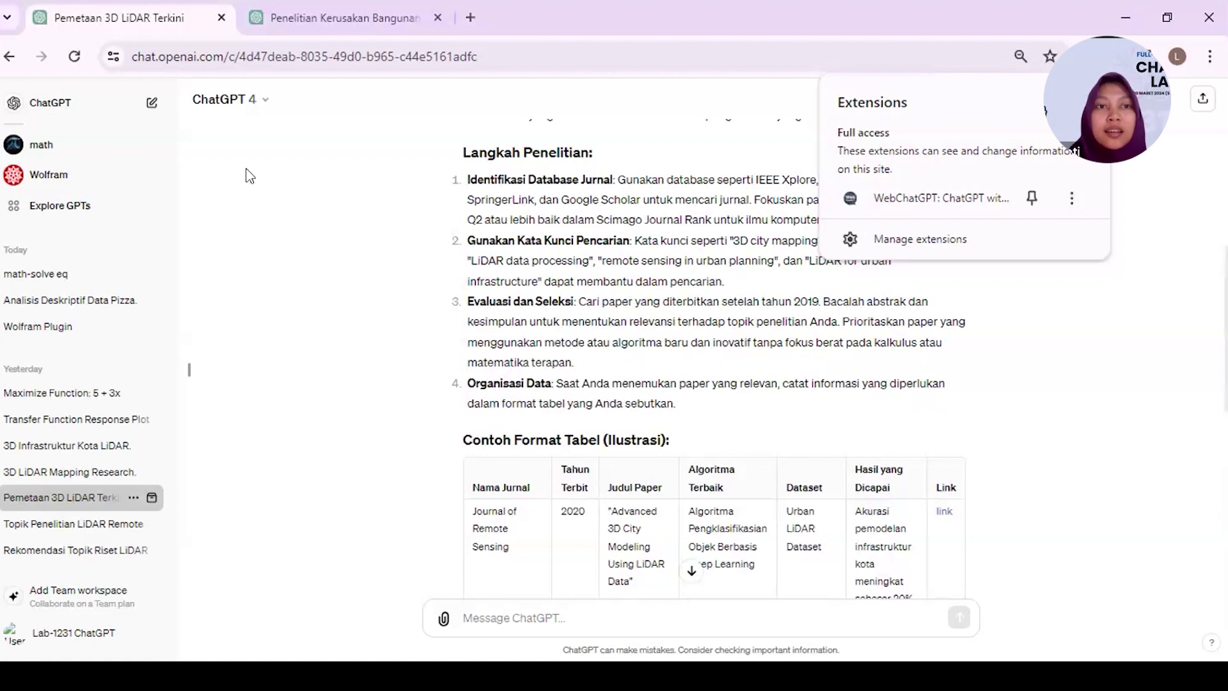
{"action": "left_click", "coordinate": [389, 187]}
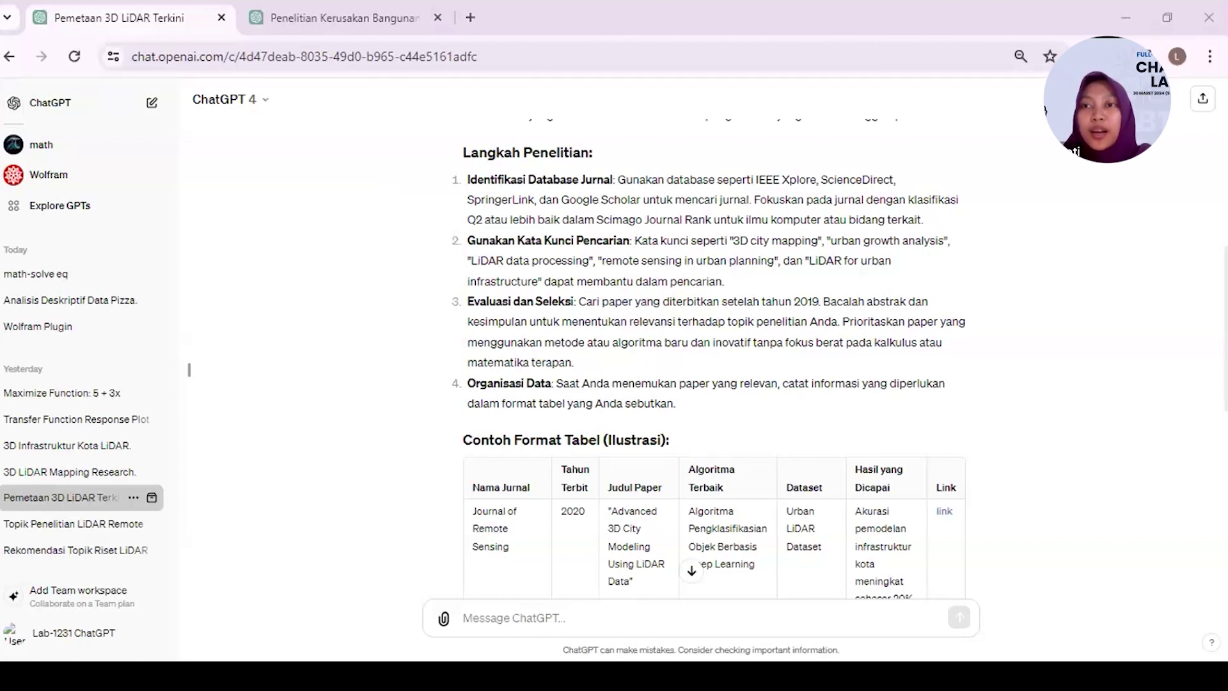
{"action": "left_click", "coordinate": [1112, 56]}
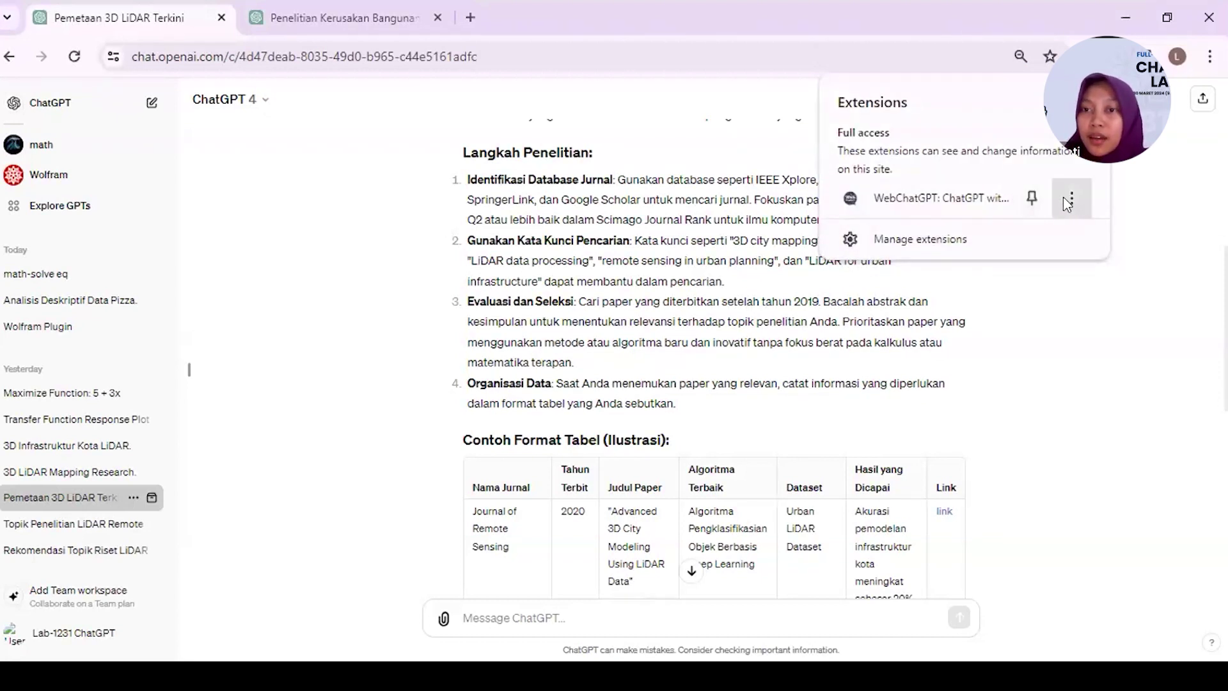
{"action": "left_click", "coordinate": [1071, 201]}
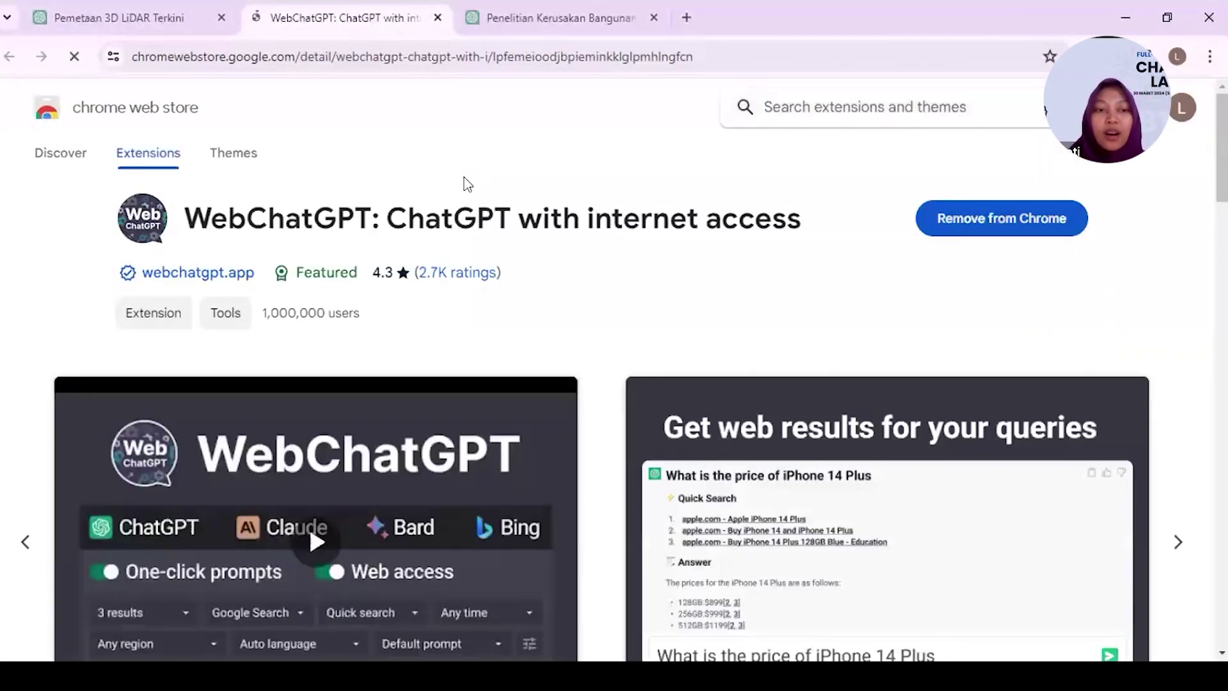
- Read WebChatGPT's Web Store overview and 4.3-star reviews, then return to the LiDAR chat
{"action": "scroll", "coordinate": [463, 177], "scroll_direction": "down", "scroll_amount": 1}
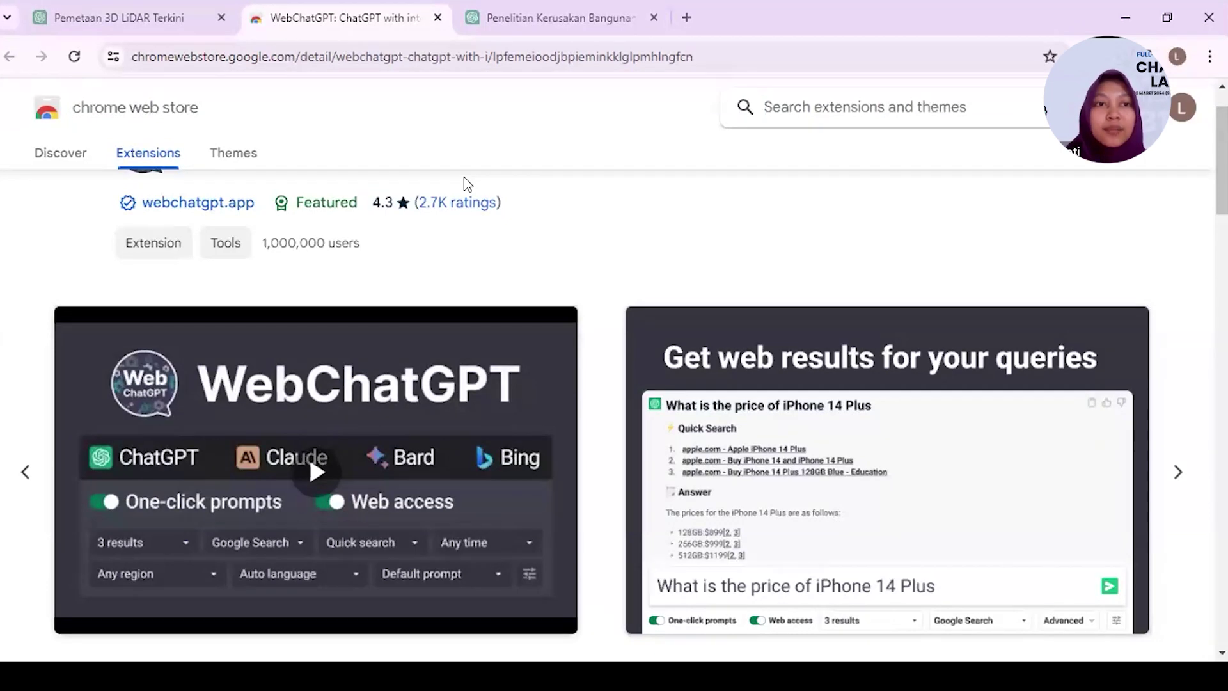
{"action": "scroll", "coordinate": [463, 176], "scroll_direction": "down", "scroll_amount": 10}
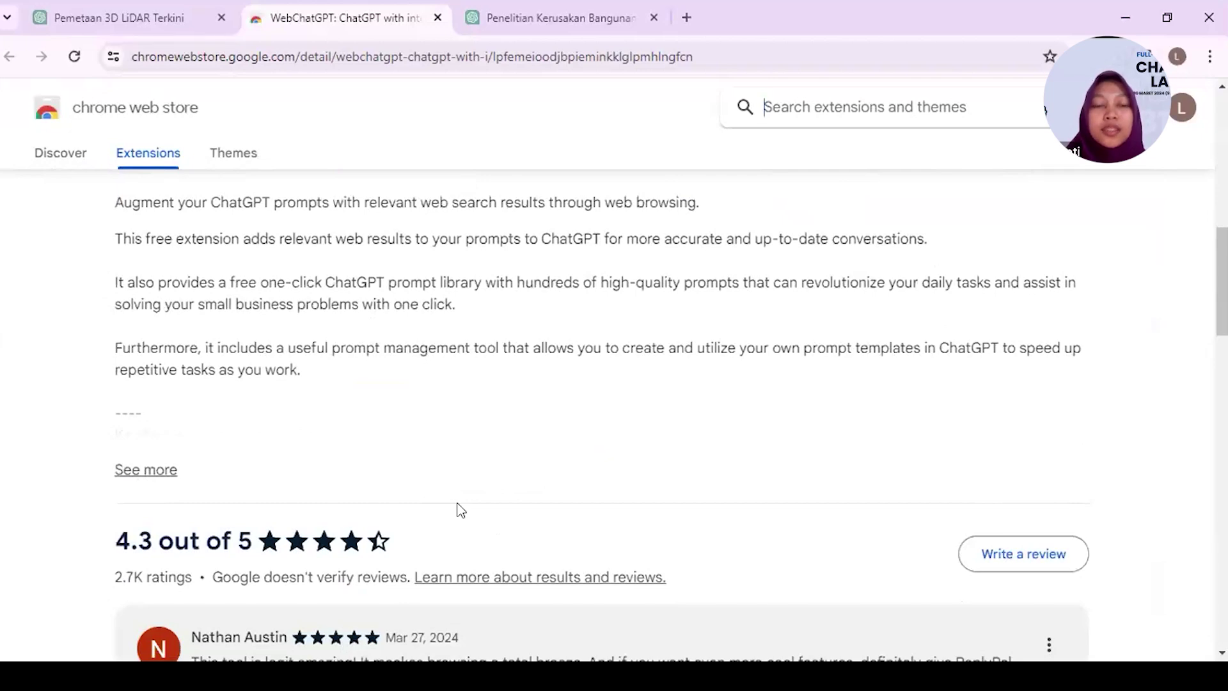
{"action": "scroll", "coordinate": [461, 510], "scroll_direction": "down", "scroll_amount": 1}
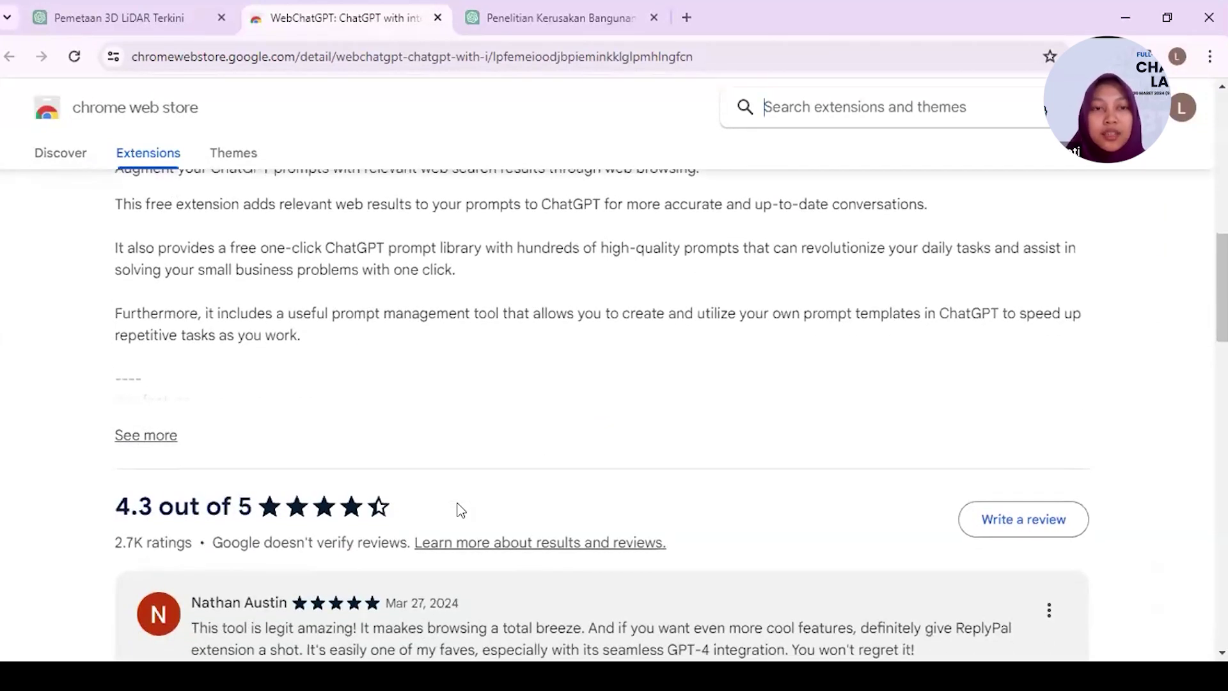
{"action": "scroll", "coordinate": [439, 329], "scroll_direction": "down", "scroll_amount": 3}
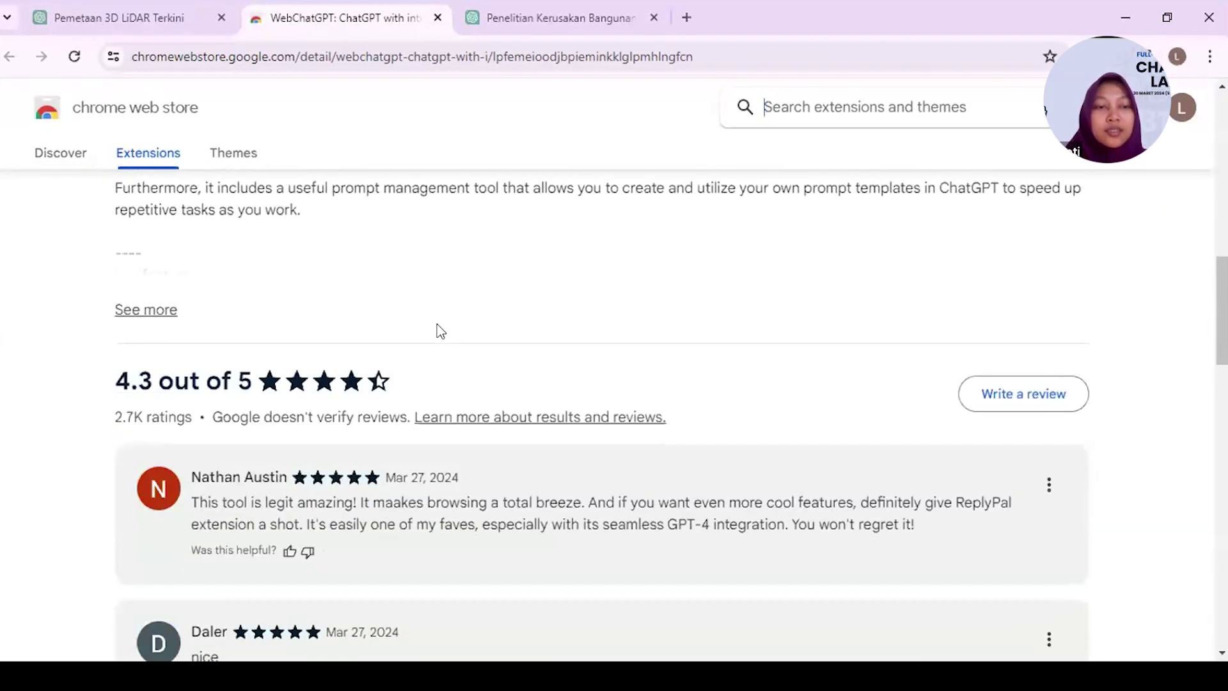
{"action": "scroll", "coordinate": [441, 330], "scroll_direction": "up", "scroll_amount": 12}
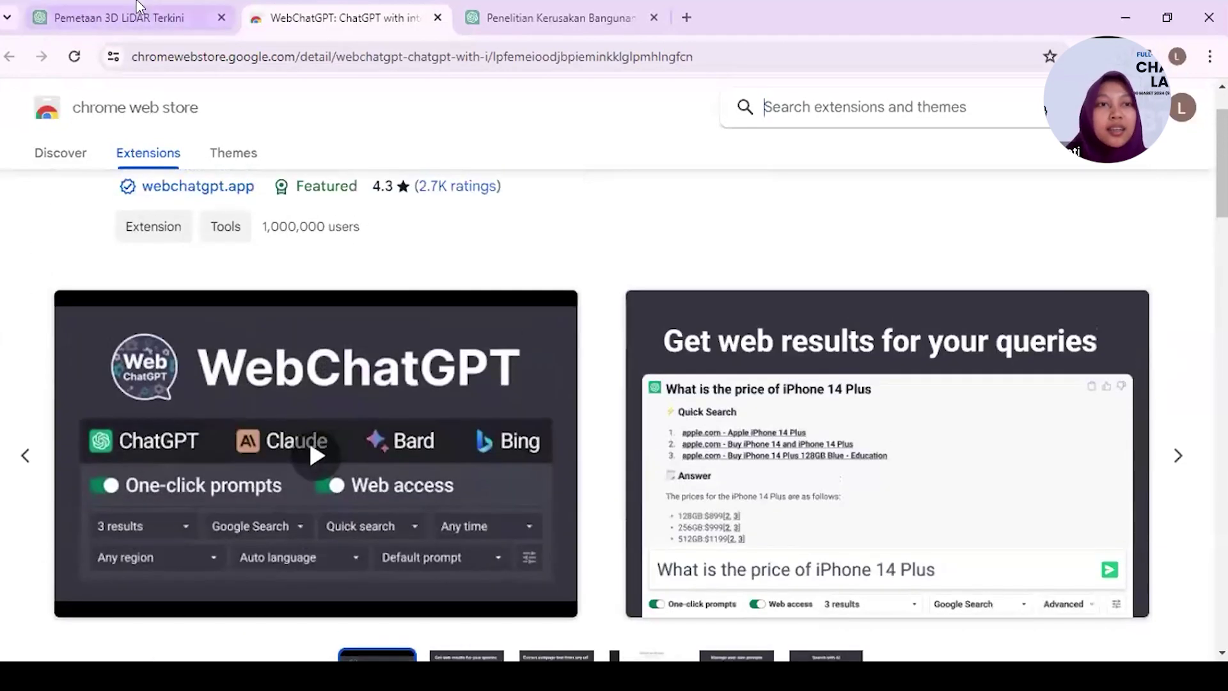
{"action": "left_click", "coordinate": [136, 8]}
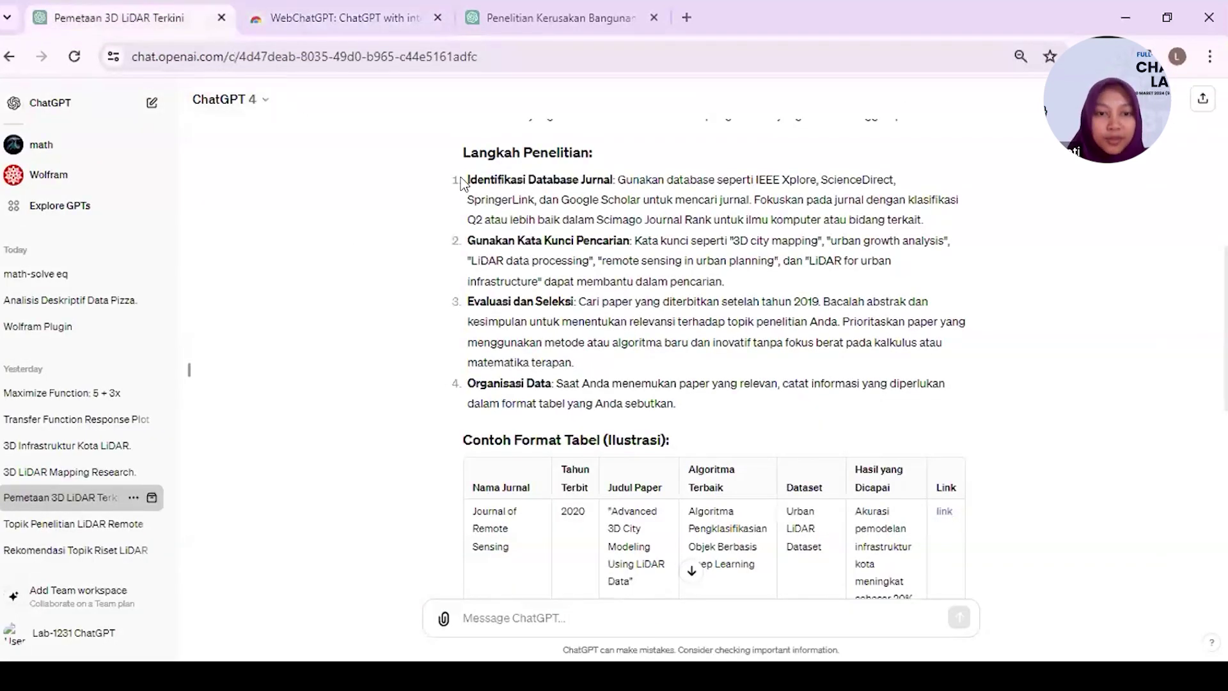
- Skim the LiDAR answer's example table and tips, then start a new empty chat
{"action": "scroll", "coordinate": [464, 184], "scroll_direction": "down", "scroll_amount": 10}
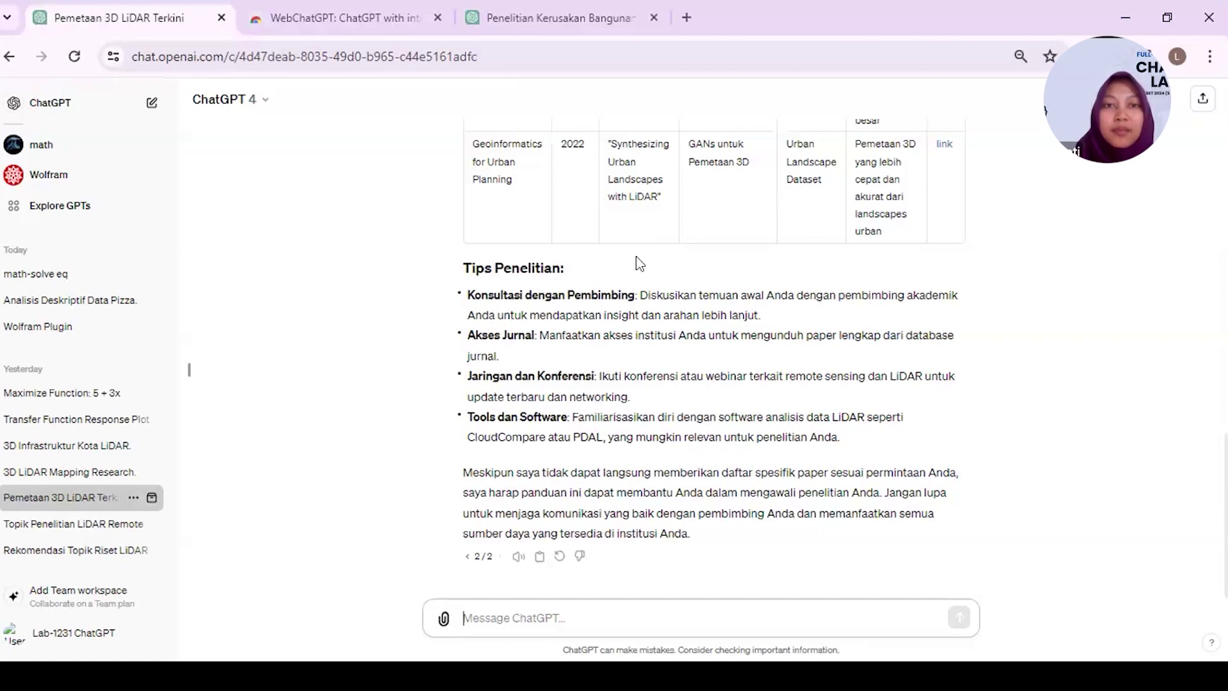
{"action": "scroll", "coordinate": [638, 262], "scroll_direction": "up", "scroll_amount": 6}
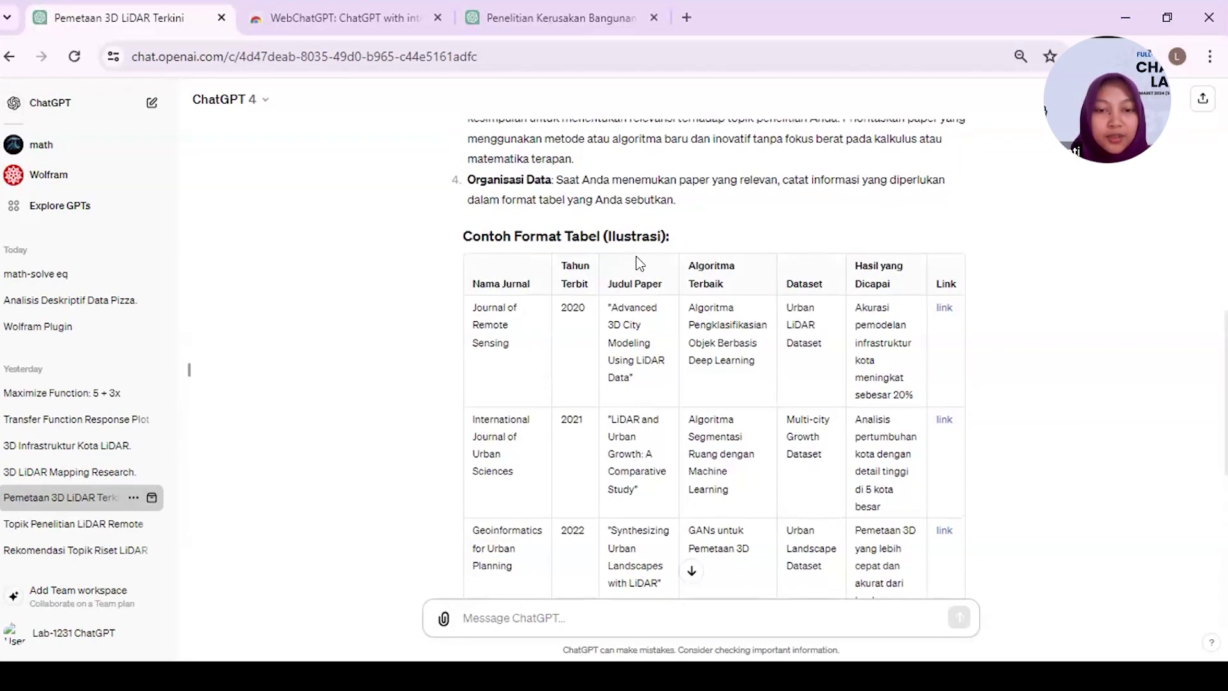
{"action": "scroll", "coordinate": [636, 266], "scroll_direction": "up", "scroll_amount": 1}
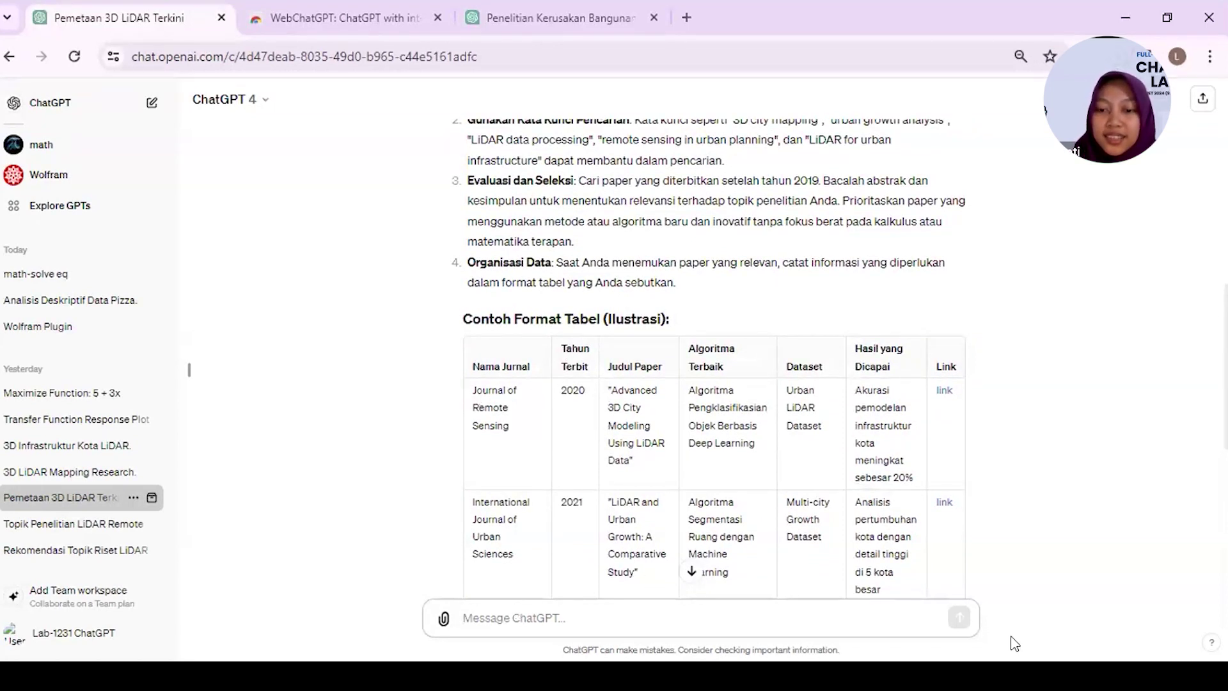
{"action": "left_click", "coordinate": [151, 102]}
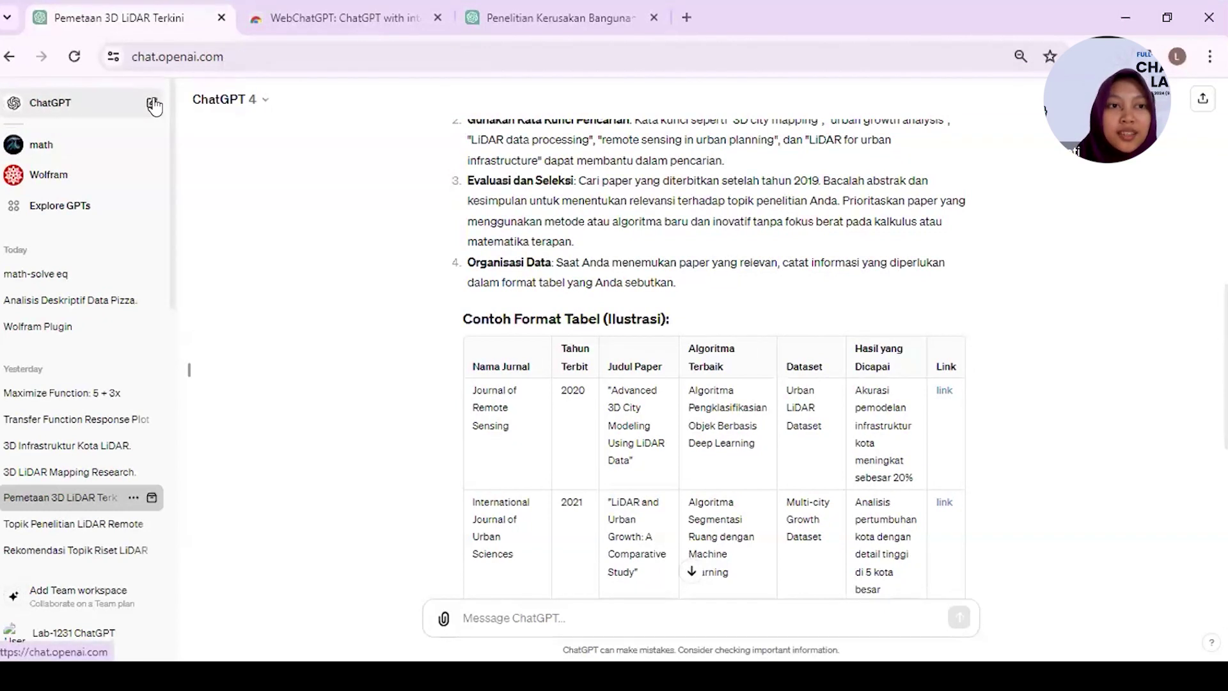
- Change the new chat's model from GPT-4 to GPT-3.5
{"action": "left_click", "coordinate": [232, 101]}
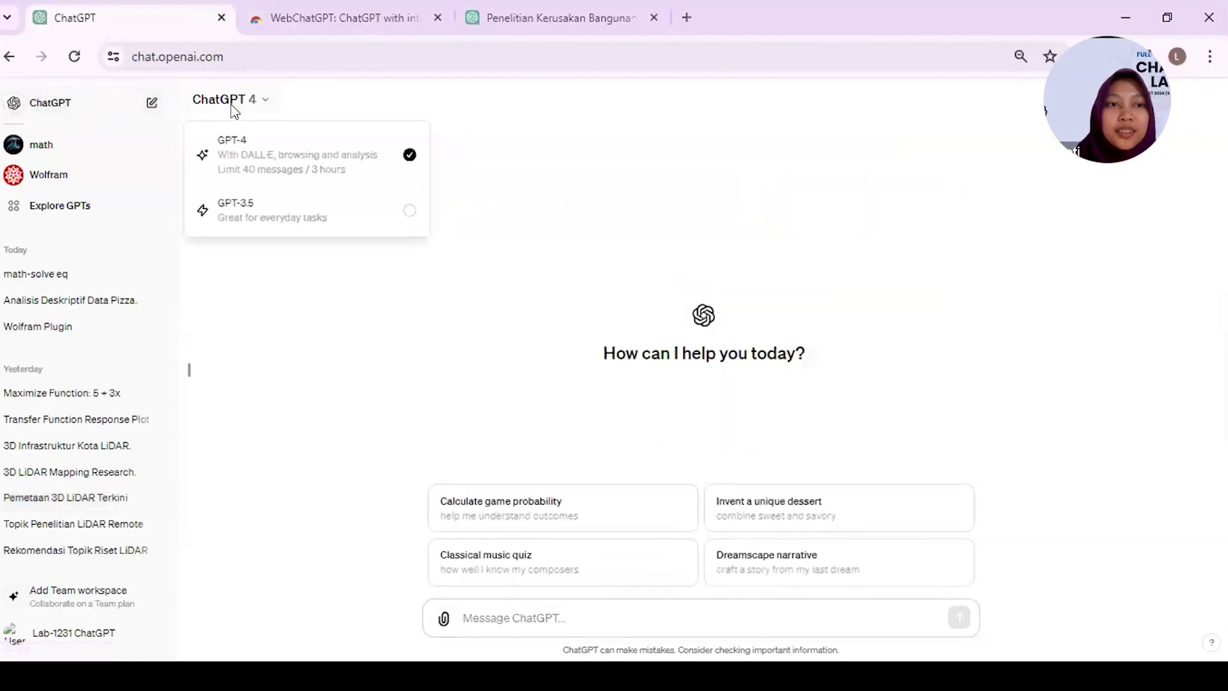
{"action": "left_click", "coordinate": [410, 218]}
{"action": "left_click", "coordinate": [548, 625]}
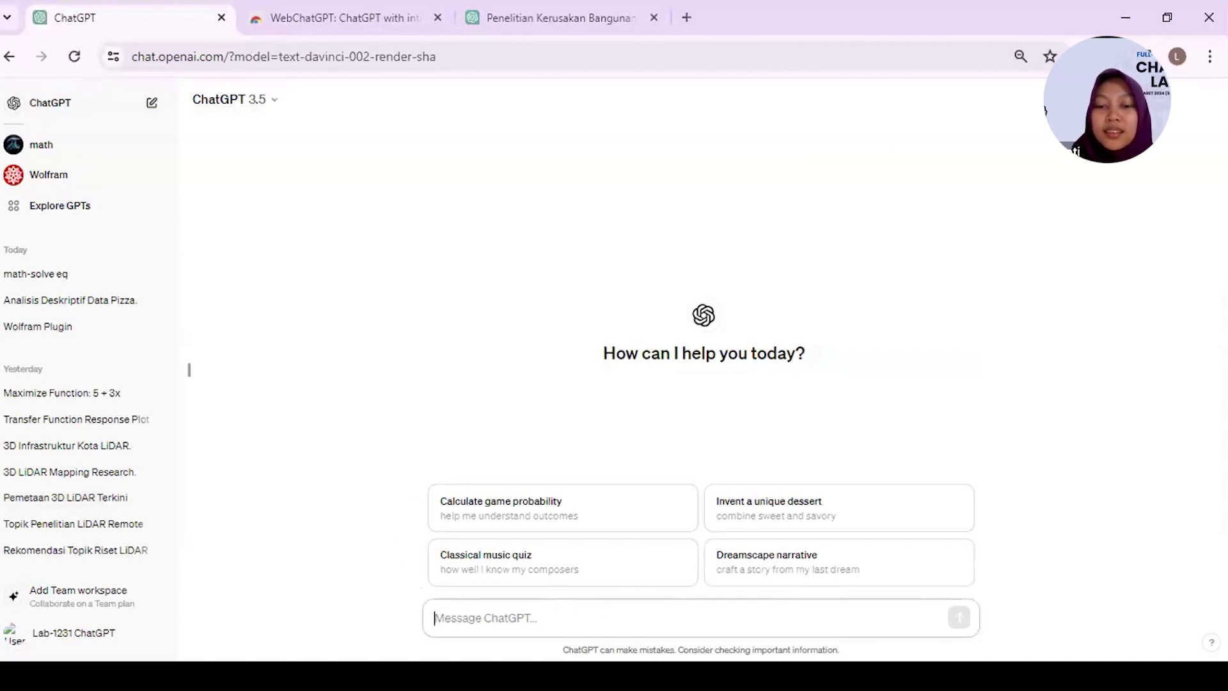
{"action": "key", "text": "alt+Tab"}
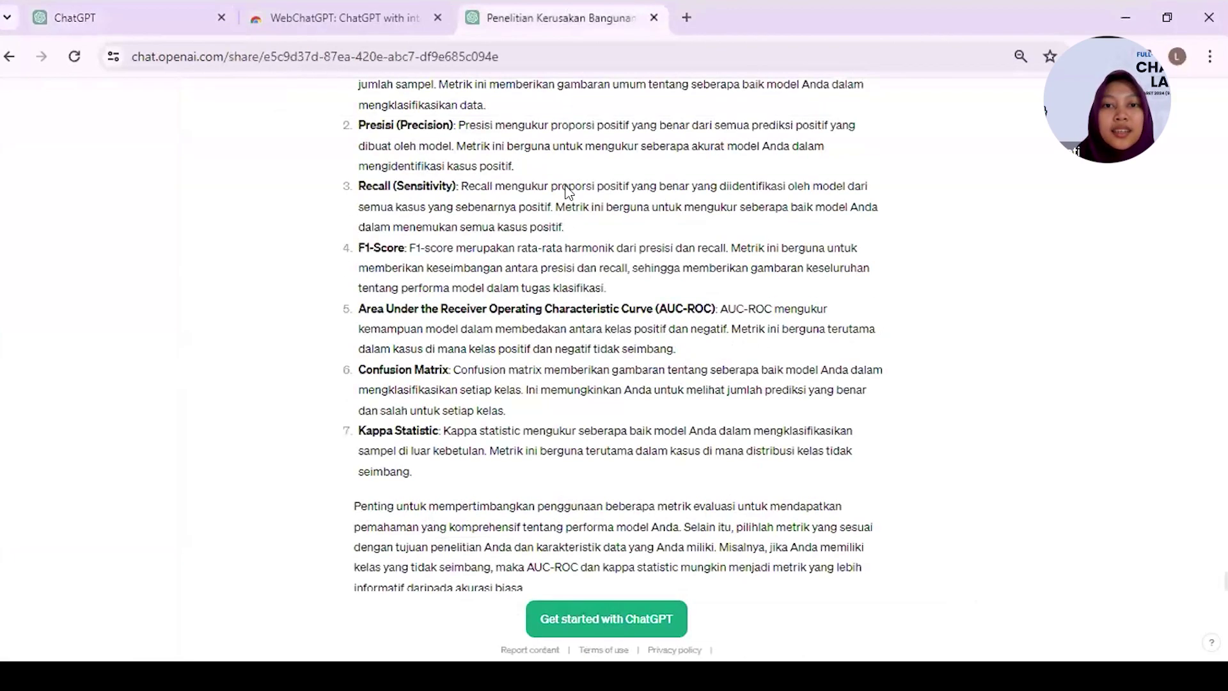
- Copy the LiDAR building-damage research prompt from the shared chat and send it to GPT-3.5
{"action": "scroll", "coordinate": [566, 192], "scroll_direction": "up", "scroll_amount": 20}
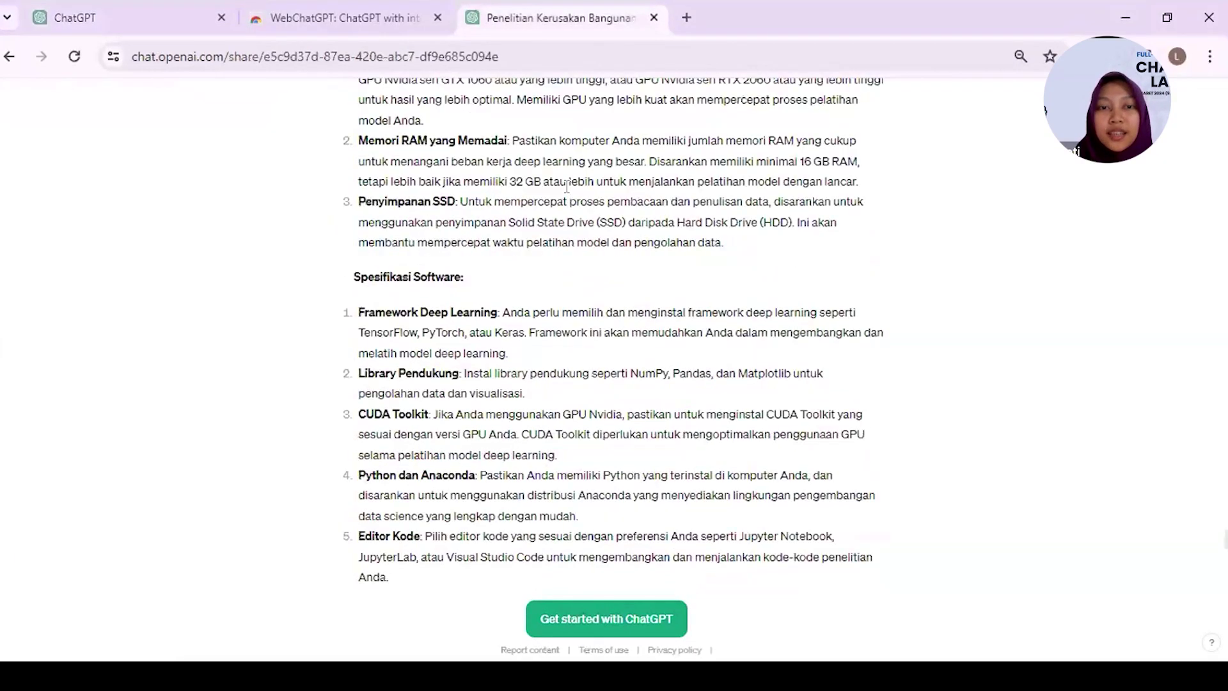
{"action": "scroll", "coordinate": [566, 192], "scroll_direction": "down", "scroll_amount": 20}
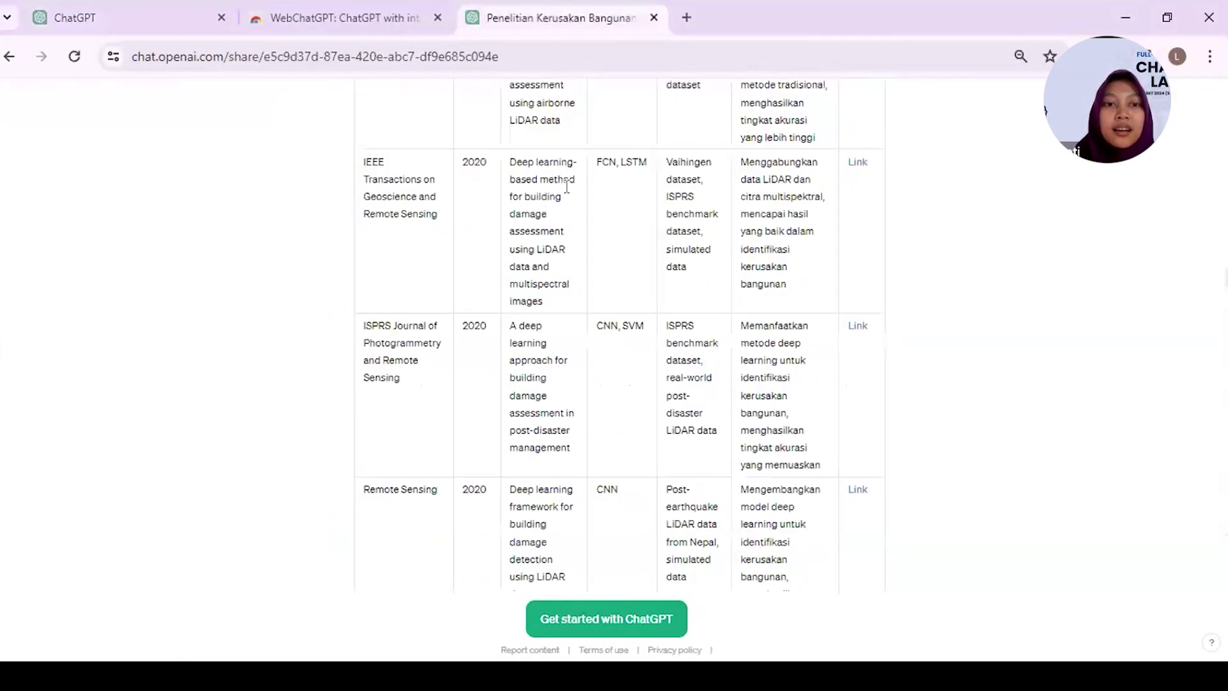
{"action": "scroll", "coordinate": [566, 185], "scroll_direction": "up", "scroll_amount": 15}
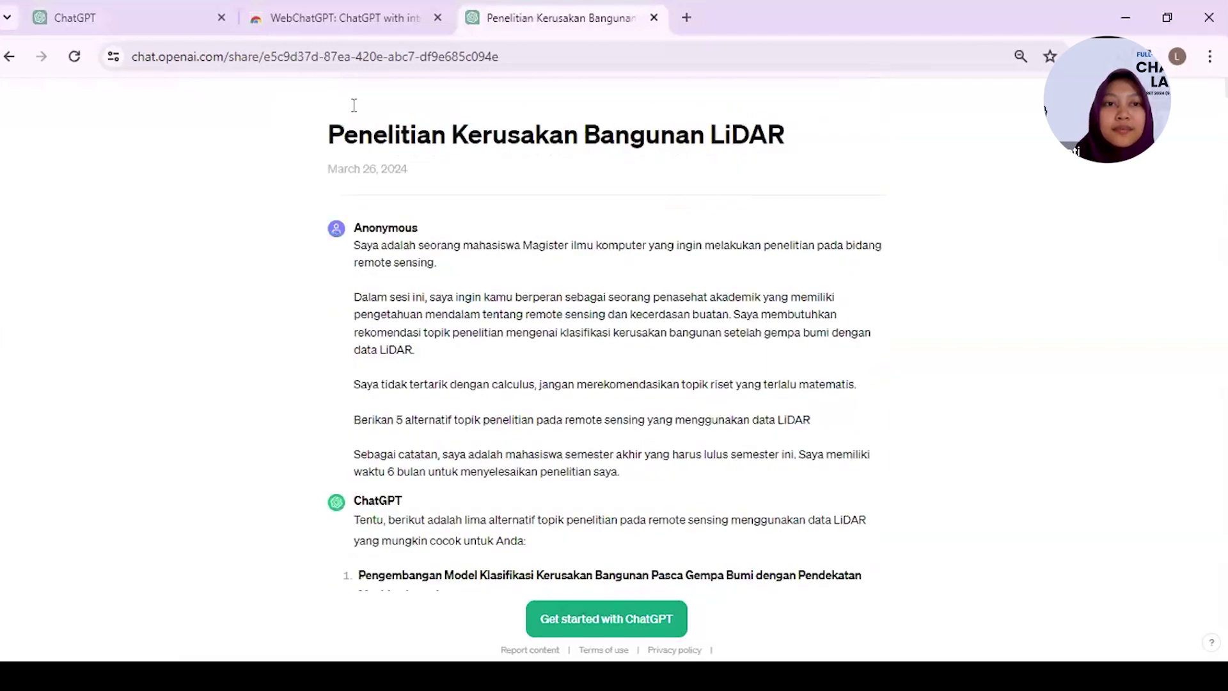
{"action": "scroll", "coordinate": [354, 104], "scroll_direction": "down", "scroll_amount": 3}
{"action": "left_click_drag", "start_coordinate": [353, 107], "coordinate": [642, 353]}
{"action": "key", "text": "ctrl+c"}
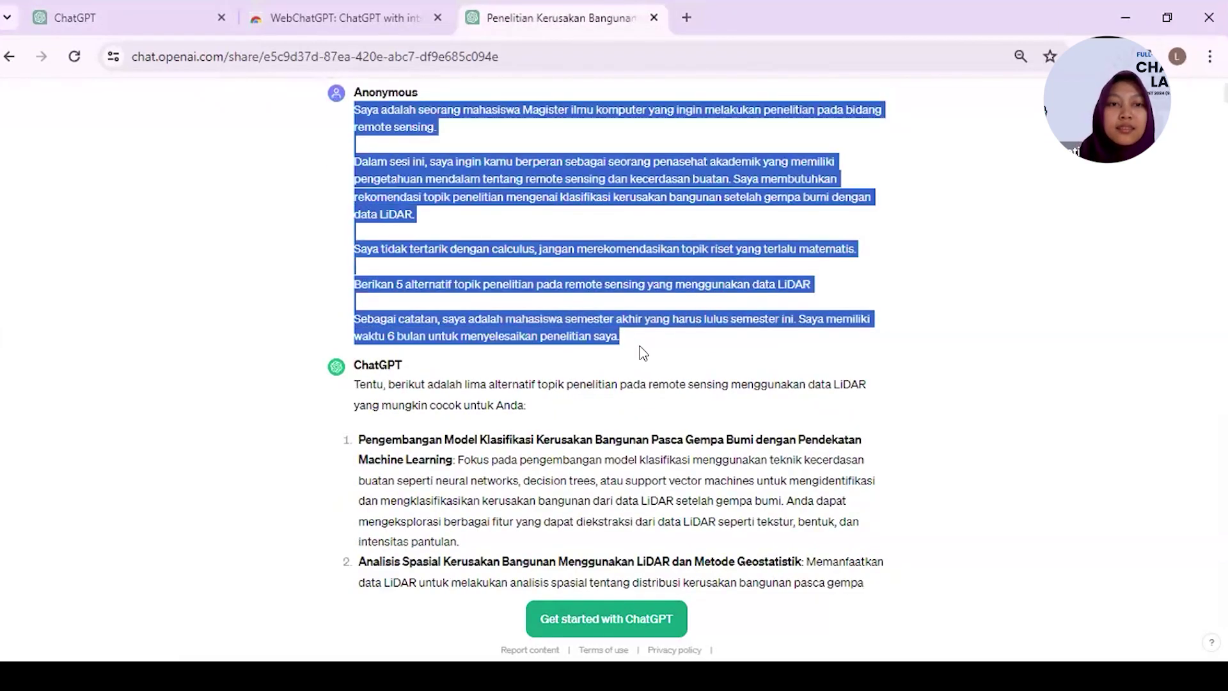
{"action": "left_click", "coordinate": [128, 17]}
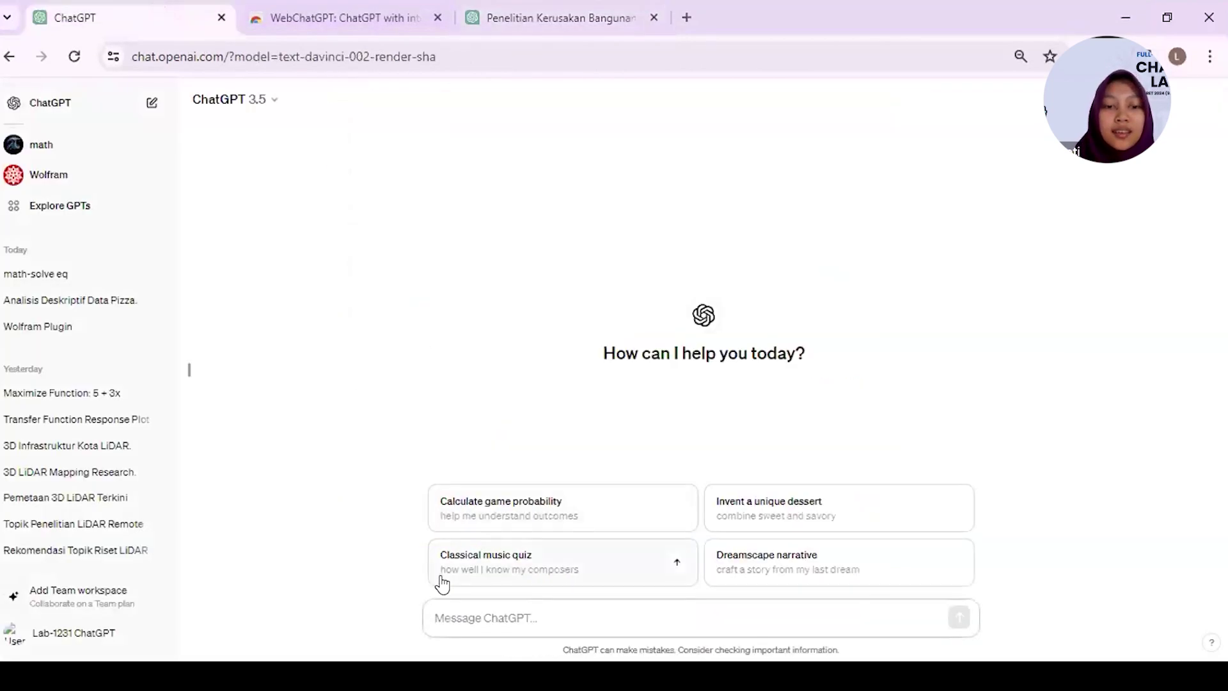
{"action": "key", "text": "ctrl+v"}
{"action": "key", "text": "Return"}
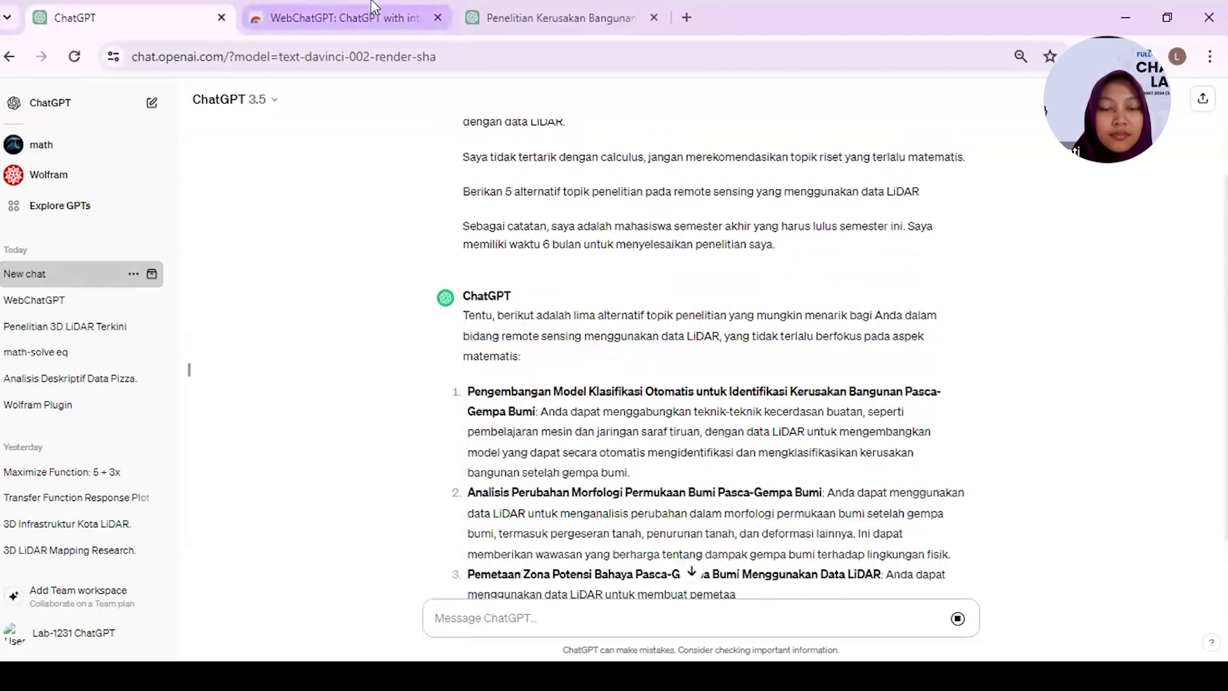
- Compare GPT-3.5's five suggested research topics with the shared chat's answer
{"action": "scroll", "coordinate": [552, 264], "scroll_direction": "down", "scroll_amount": 2}
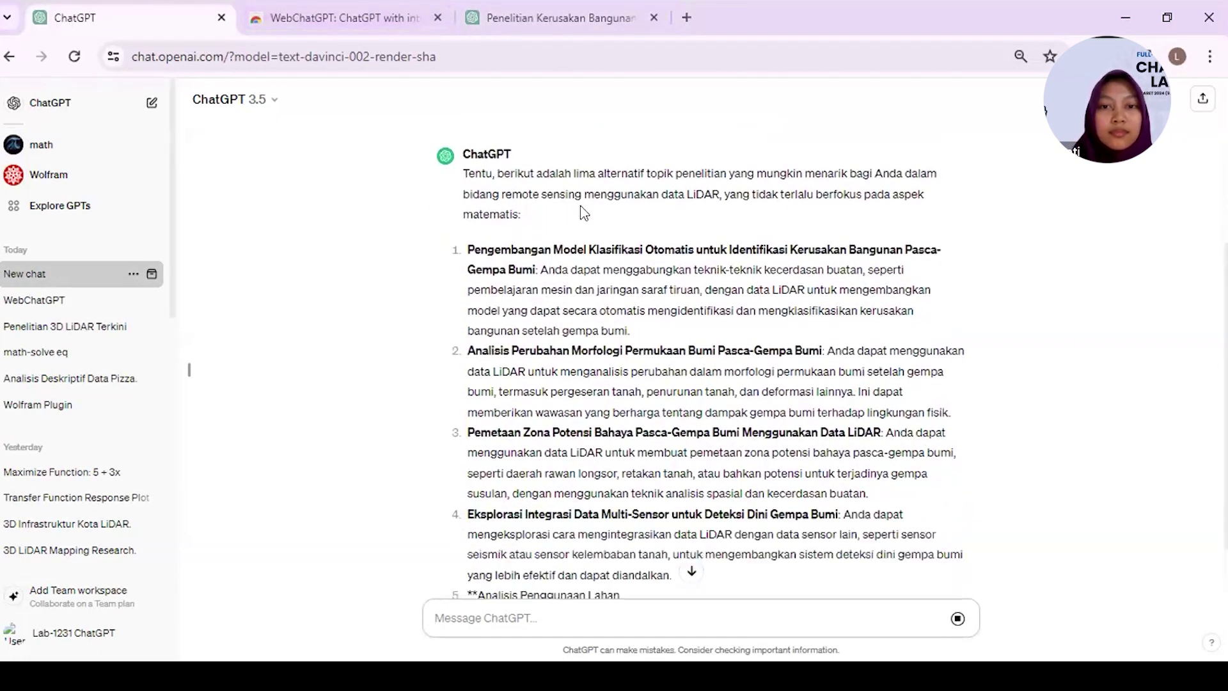
{"action": "left_click", "coordinate": [524, 9]}
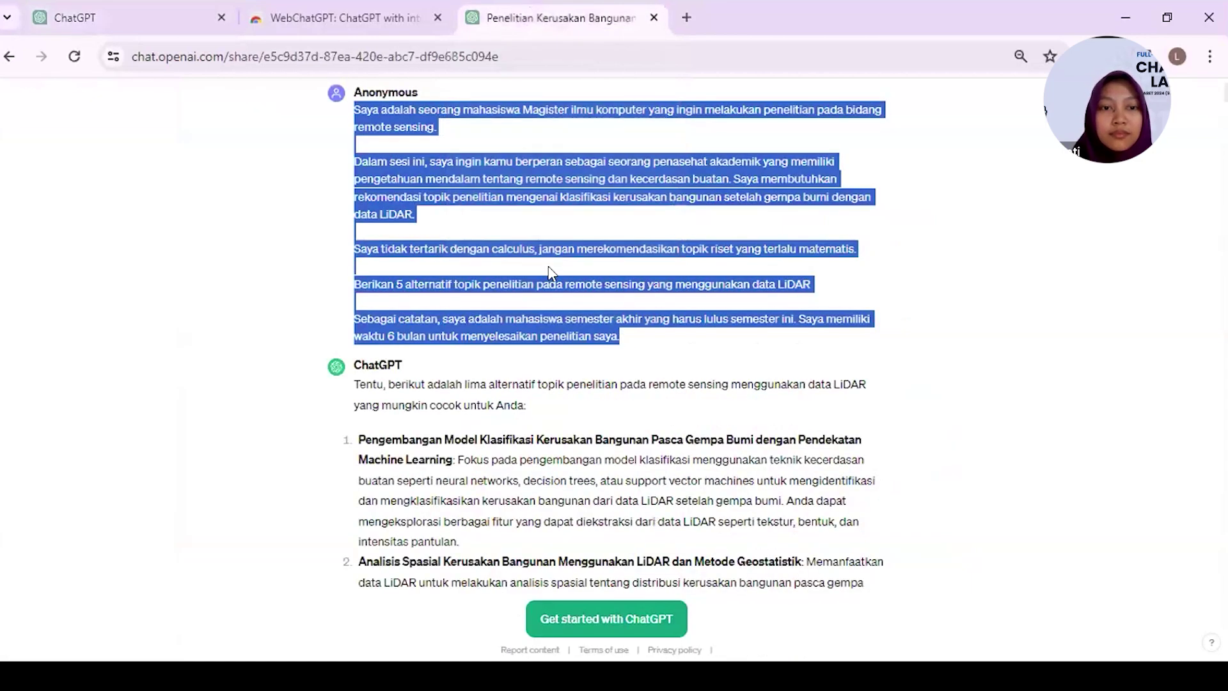
{"action": "scroll", "coordinate": [547, 266], "scroll_direction": "down", "scroll_amount": 4}
{"action": "scroll", "coordinate": [548, 266], "scroll_direction": "down", "scroll_amount": 2}
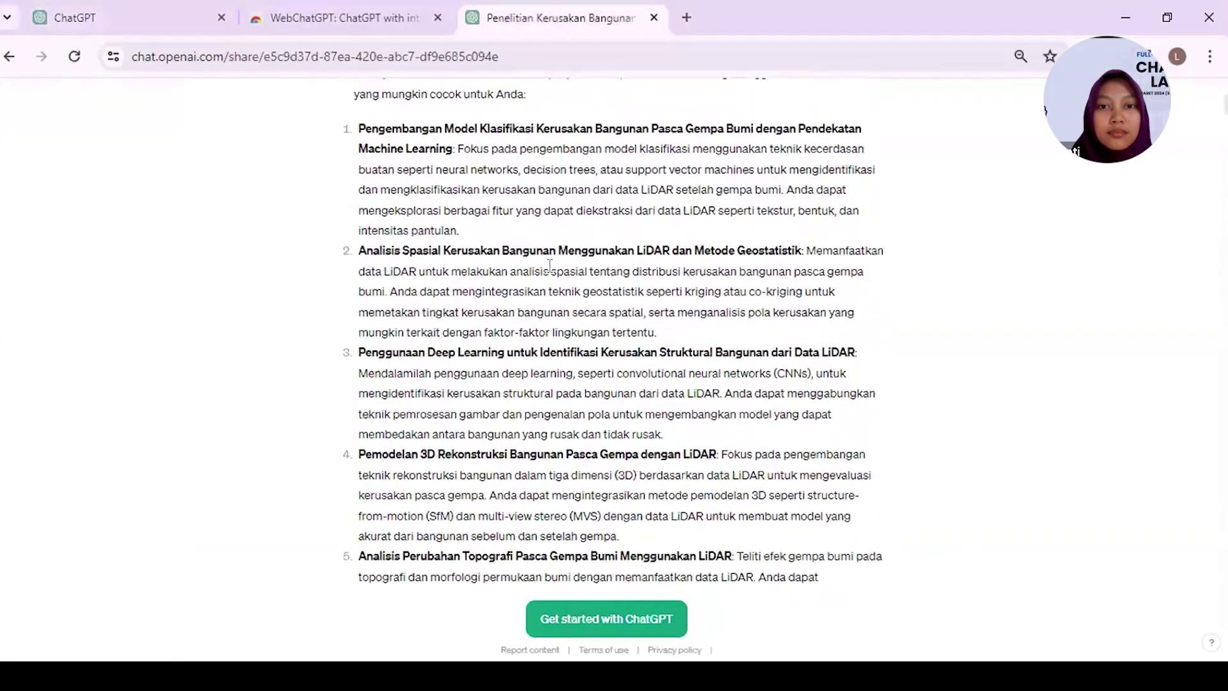
{"action": "left_click", "coordinate": [155, 17]}
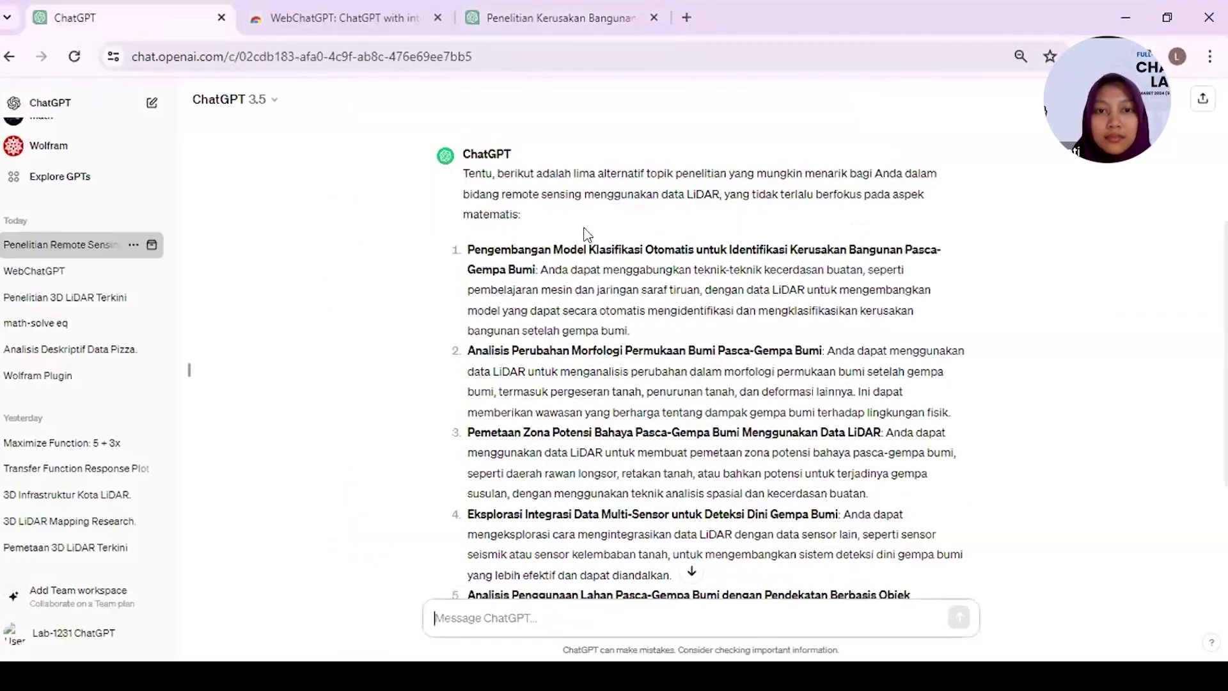
{"action": "scroll", "coordinate": [573, 75], "scroll_direction": "down", "scroll_amount": 2}
{"action": "scroll", "coordinate": [574, 75], "scroll_direction": "down", "scroll_amount": 3}
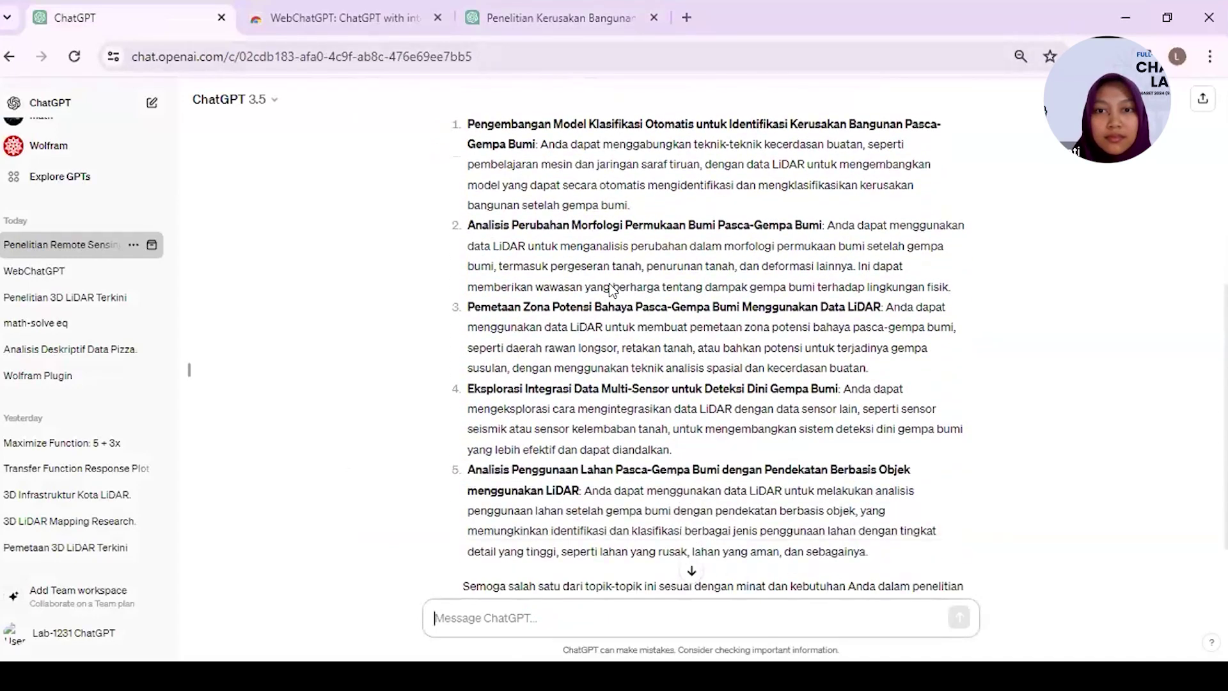
{"action": "left_click", "coordinate": [562, 16]}
{"action": "scroll", "coordinate": [563, 275], "scroll_direction": "up", "scroll_amount": 4}
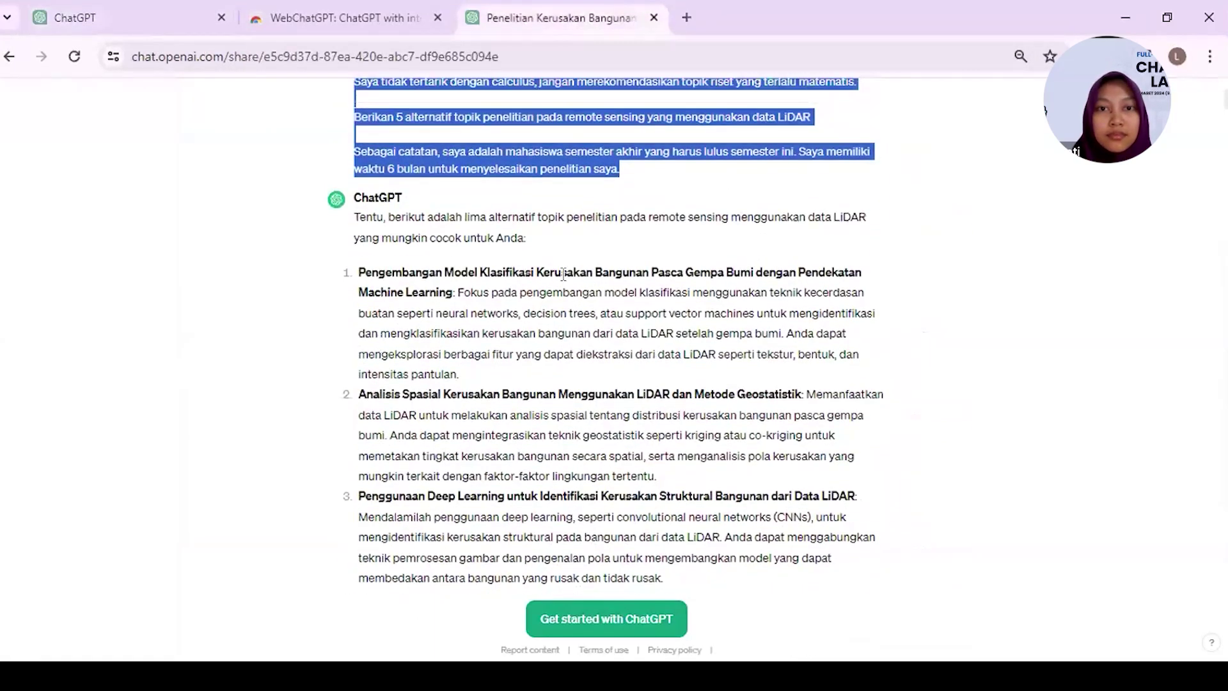
{"action": "scroll", "coordinate": [563, 275], "scroll_direction": "down", "scroll_amount": 9}
{"action": "scroll", "coordinate": [563, 275], "scroll_direction": "down", "scroll_amount": 7}
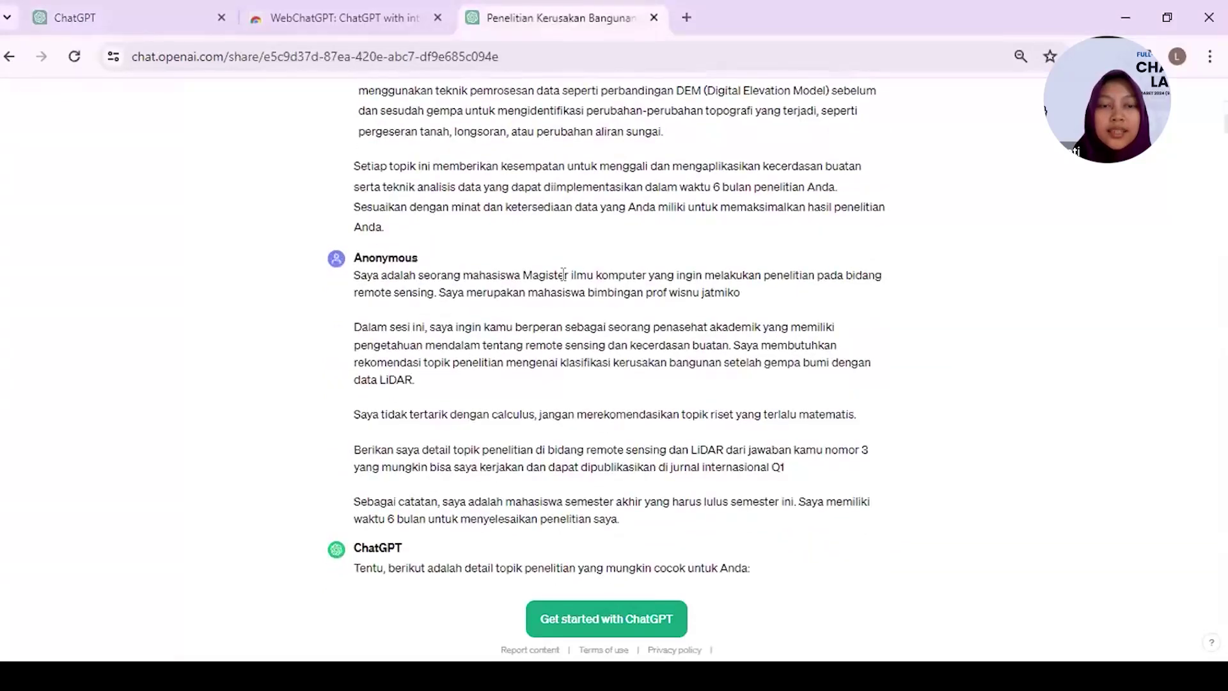
{"action": "left_click", "coordinate": [147, 28]}
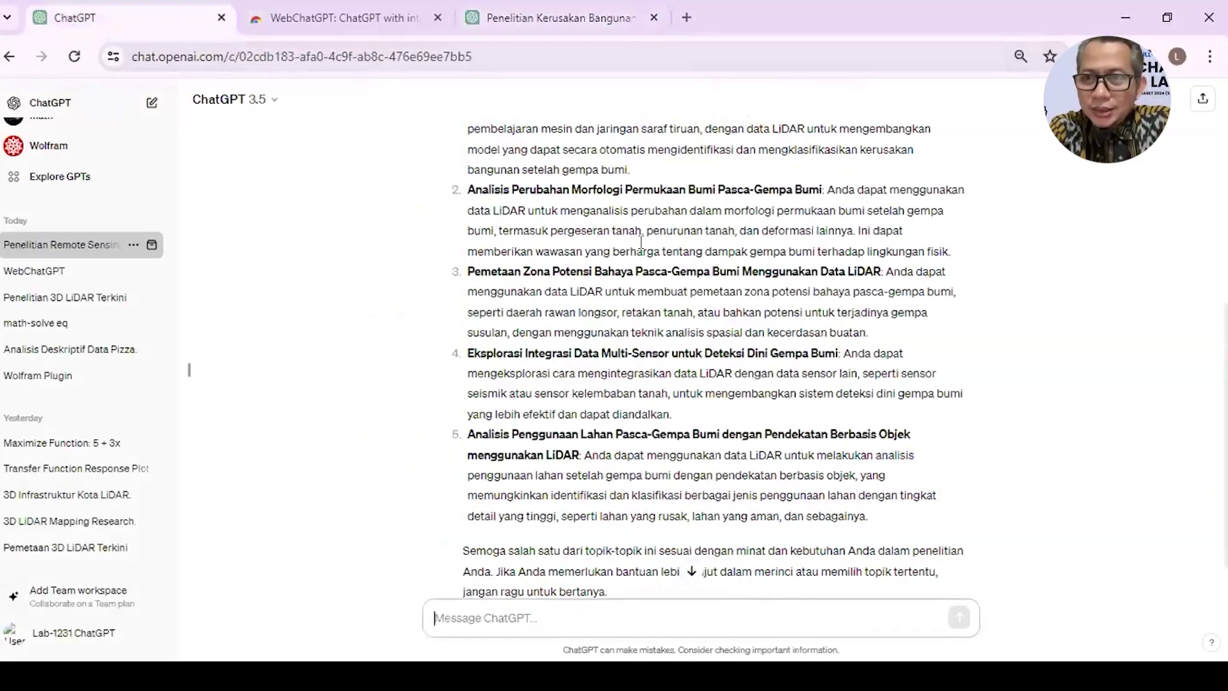
- Scroll through GPT-3.5's five LiDAR post-earthquake topic suggestions, then go to the shared building-damage chat
{"action": "scroll", "coordinate": [642, 249], "scroll_direction": "down", "scroll_amount": 1}
{"action": "scroll", "coordinate": [642, 250], "scroll_direction": "up", "scroll_amount": 7}
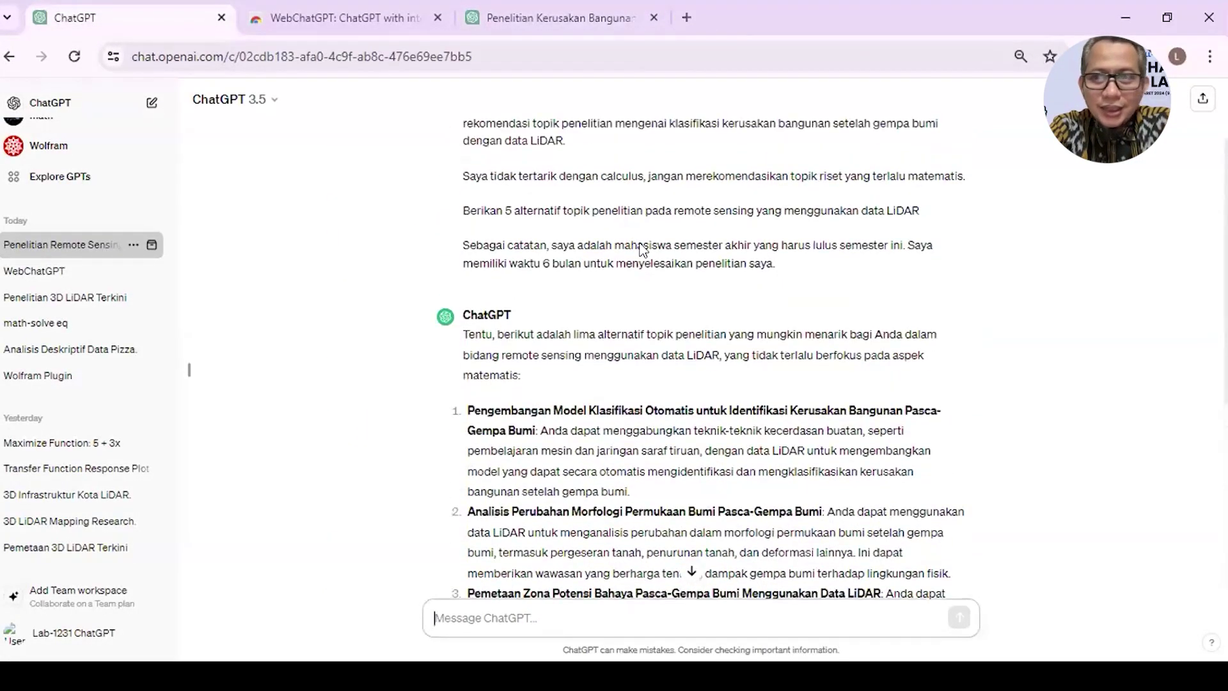
{"action": "scroll", "coordinate": [641, 250], "scroll_direction": "down", "scroll_amount": 7}
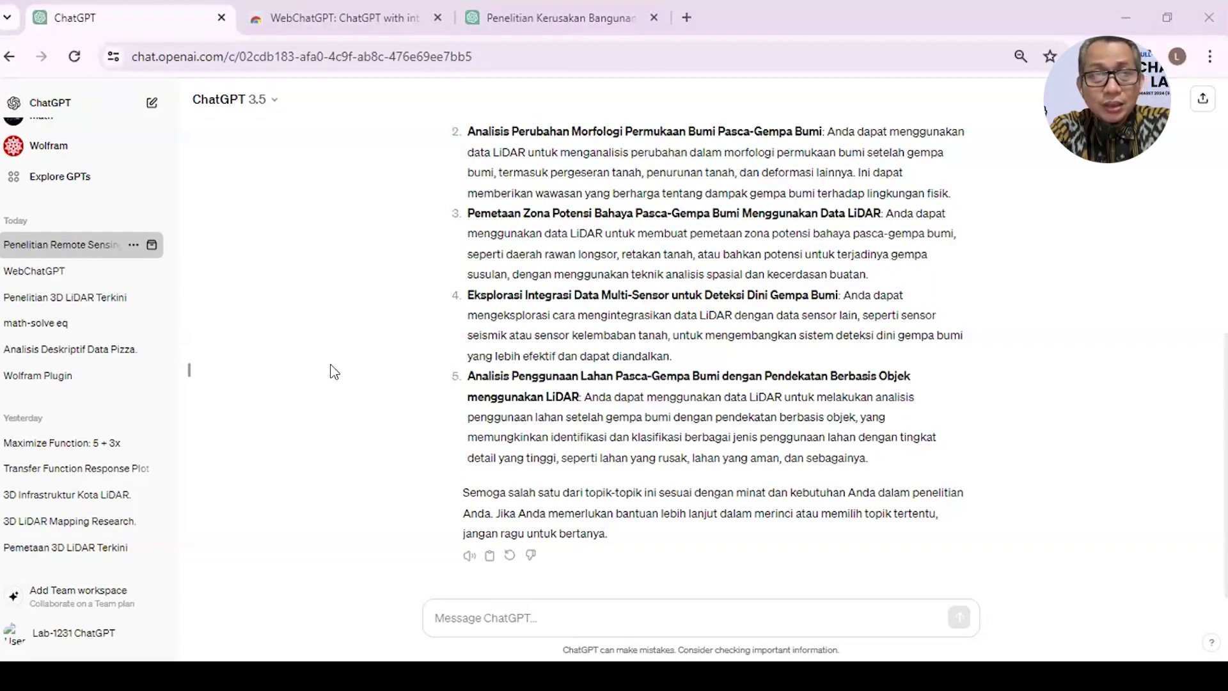
{"action": "left_click", "coordinate": [432, 220]}
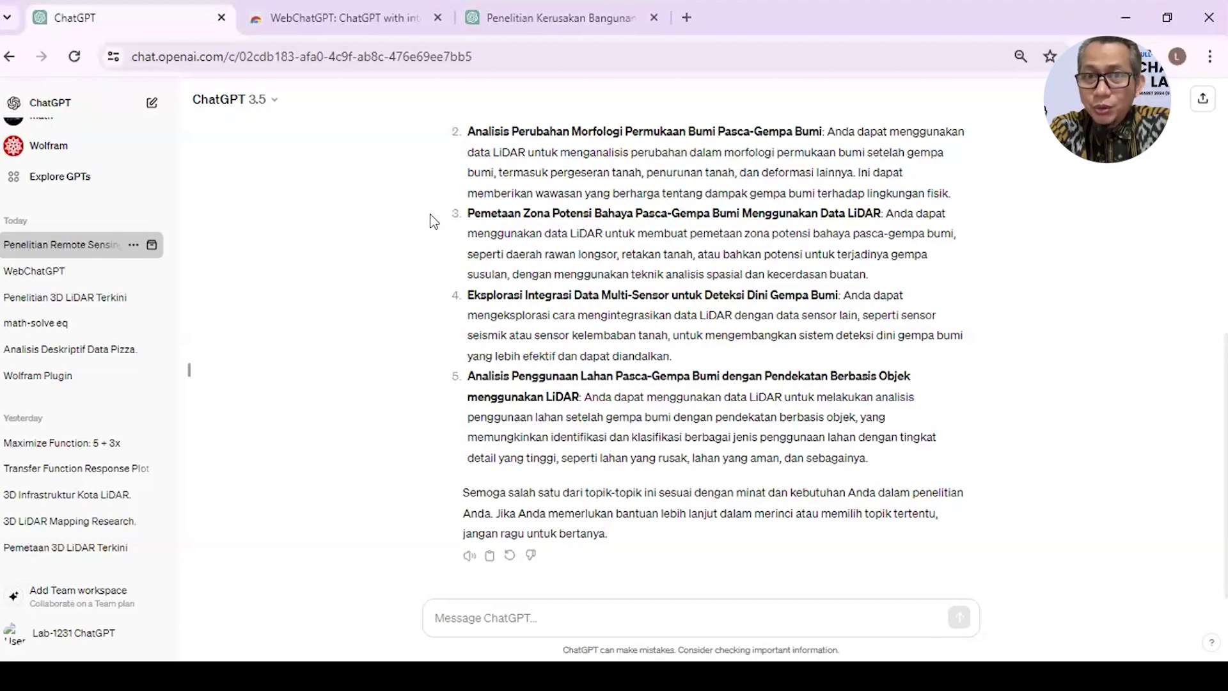
{"action": "scroll", "coordinate": [660, 289], "scroll_direction": "up", "scroll_amount": 8}
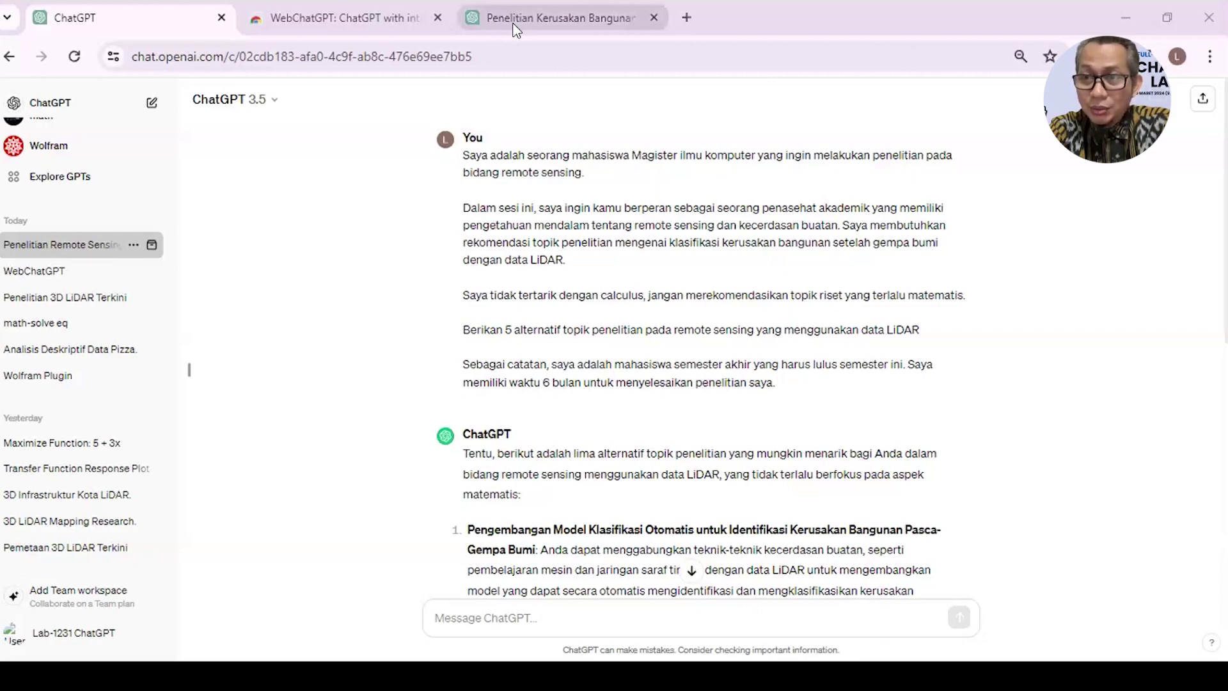
{"action": "left_click", "coordinate": [550, 18]}
- Scroll through the shared chat's earlier answers and its research gaps
{"action": "scroll", "coordinate": [469, 520], "scroll_direction": "down", "scroll_amount": 10}
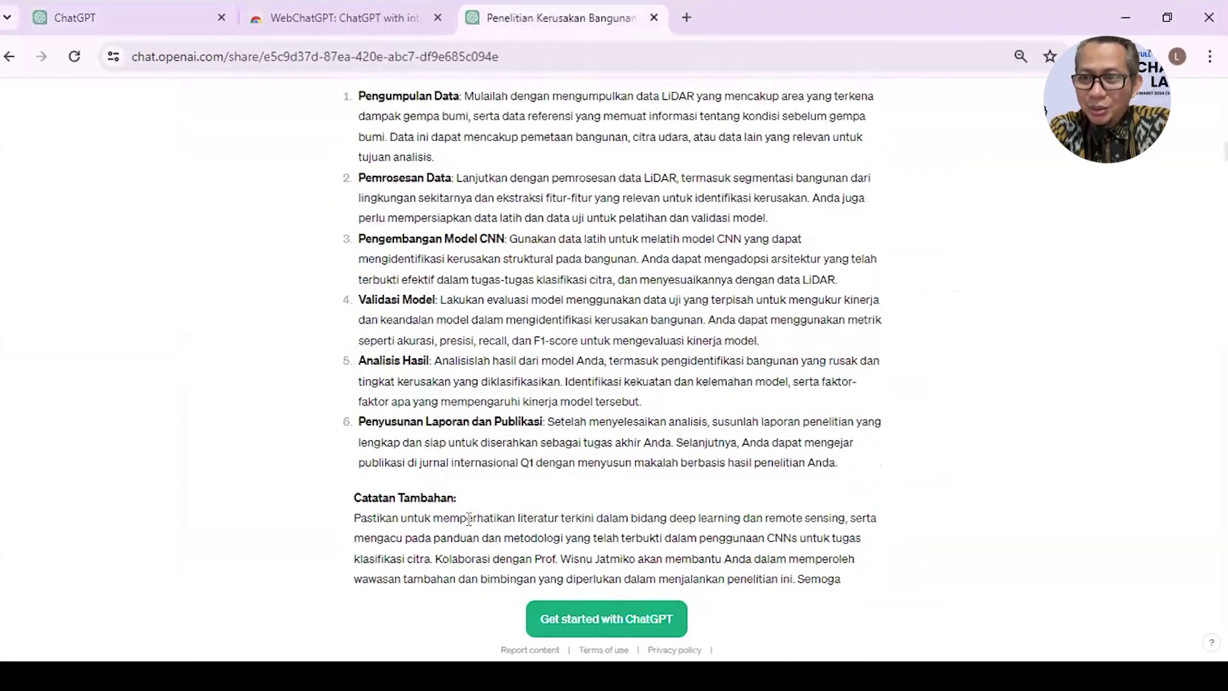
{"action": "scroll", "coordinate": [468, 520], "scroll_direction": "down", "scroll_amount": 10}
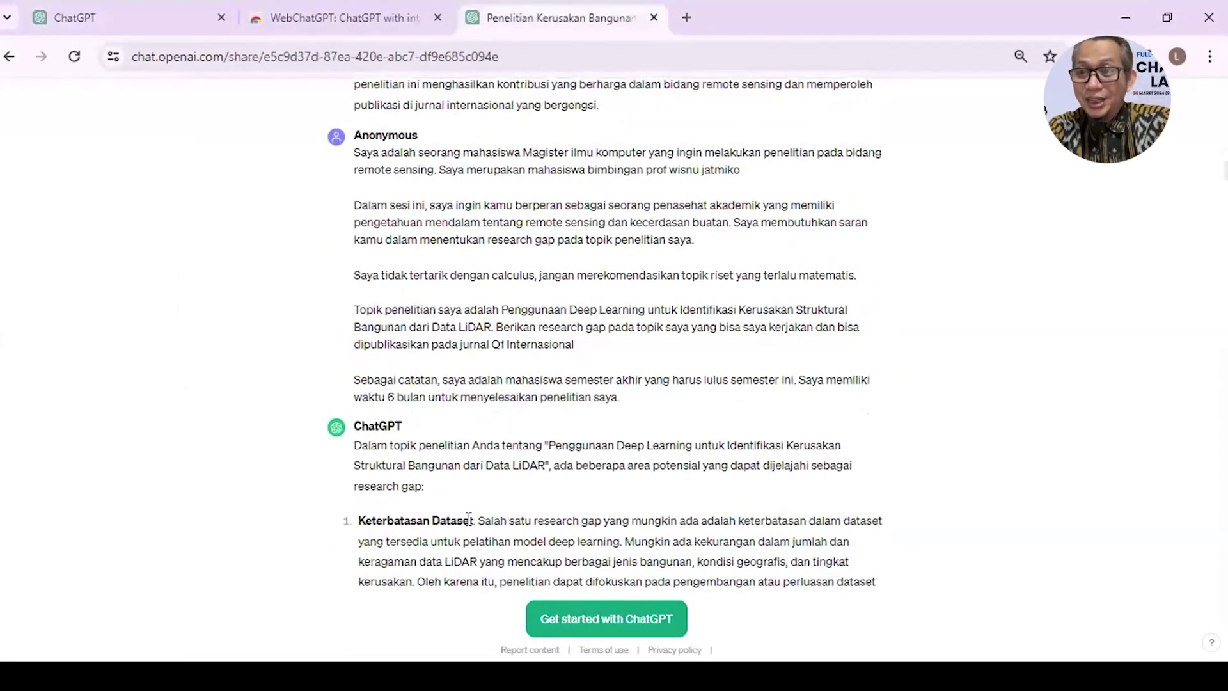
{"action": "scroll", "coordinate": [469, 519], "scroll_direction": "down", "scroll_amount": 8}
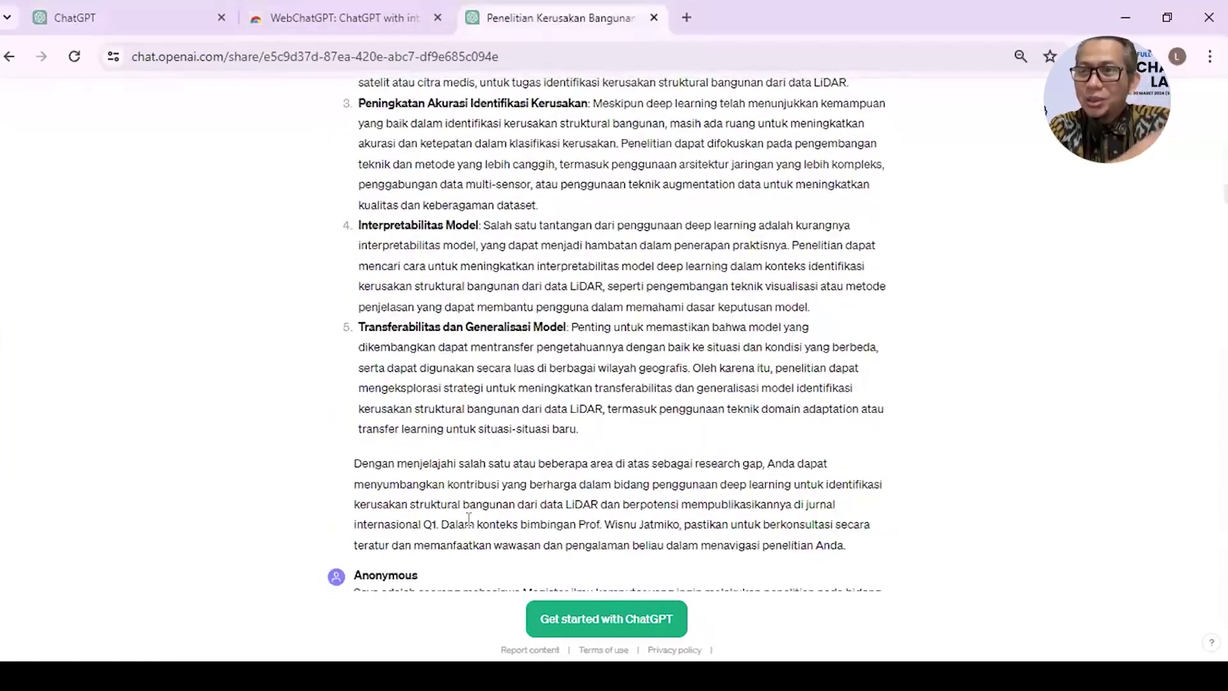
{"action": "scroll", "coordinate": [469, 519], "scroll_direction": "down", "scroll_amount": 7}
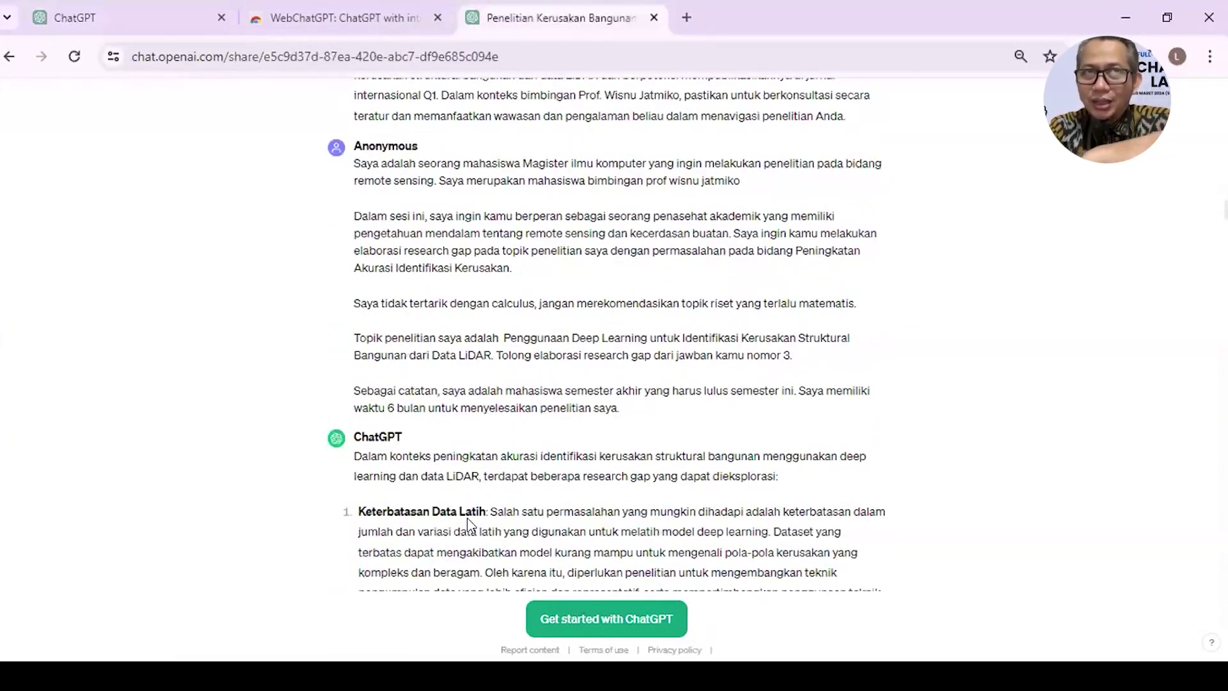
{"action": "scroll", "coordinate": [468, 519], "scroll_direction": "down", "scroll_amount": 5}
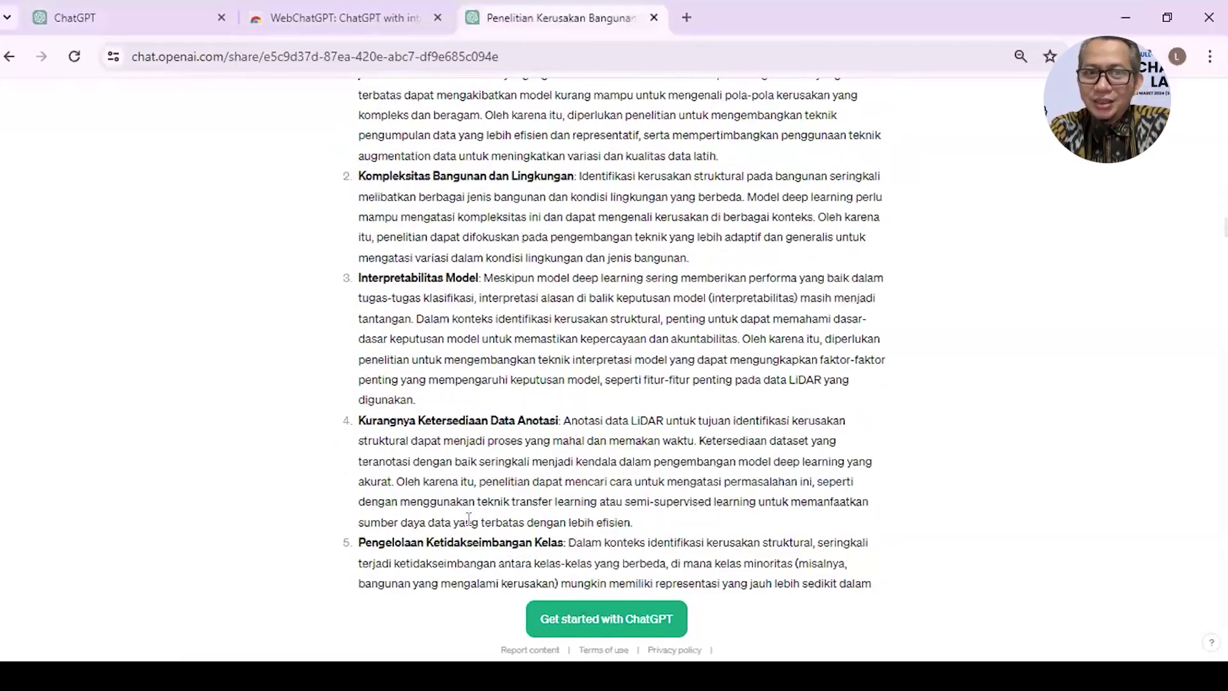
{"action": "scroll", "coordinate": [469, 519], "scroll_direction": "down", "scroll_amount": 8}
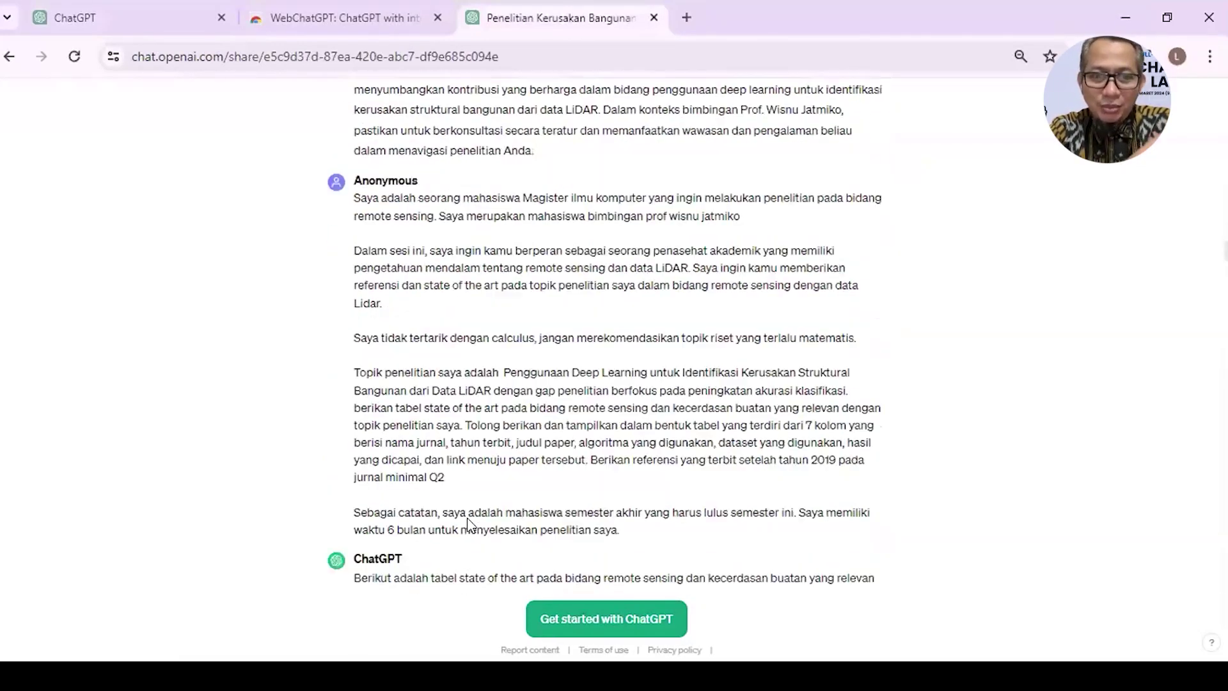
{"action": "scroll", "coordinate": [469, 523], "scroll_direction": "down", "scroll_amount": 5}
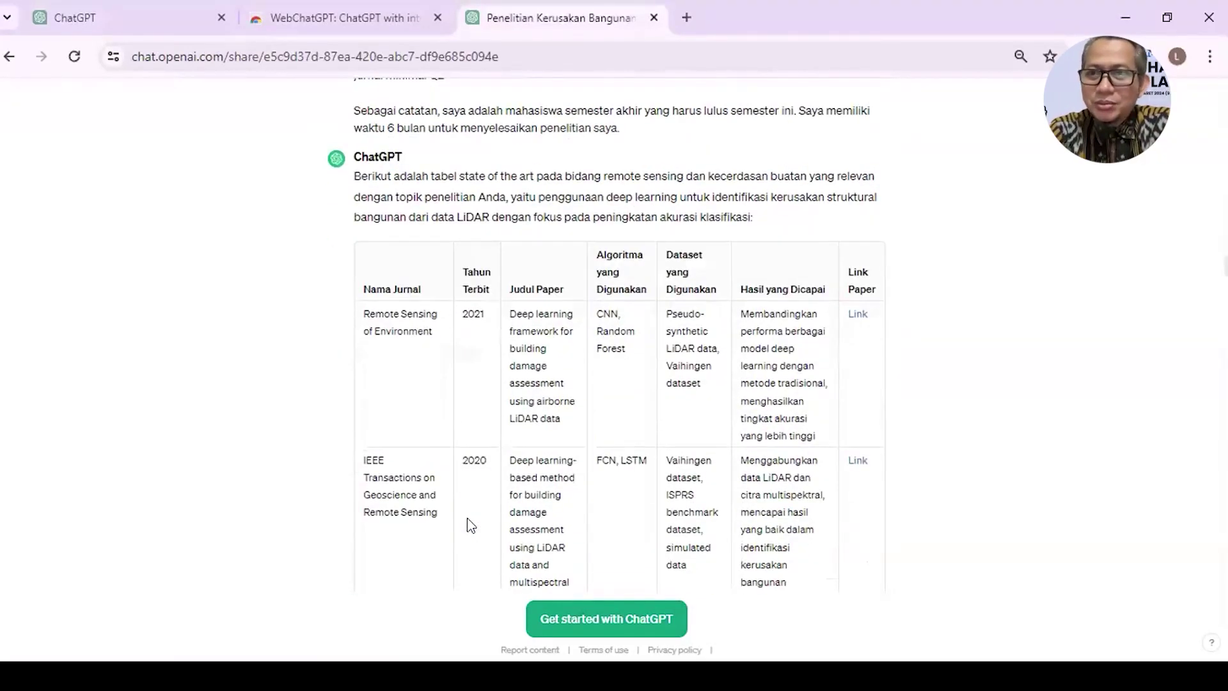
{"action": "scroll", "coordinate": [544, 387], "scroll_direction": "down", "scroll_amount": 1}
{"action": "scroll", "coordinate": [544, 387], "scroll_direction": "up", "scroll_amount": 14}
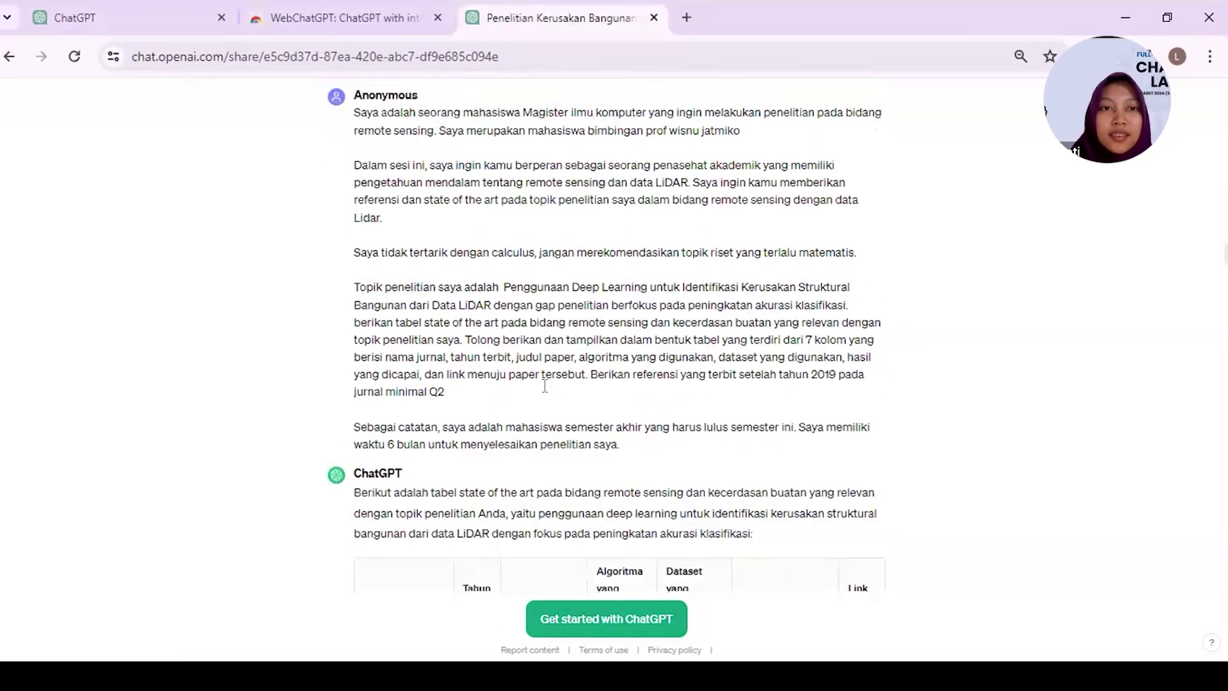
{"action": "scroll", "coordinate": [545, 387], "scroll_direction": "down", "scroll_amount": 20}
{"action": "scroll", "coordinate": [546, 390], "scroll_direction": "up", "scroll_amount": 5}
{"action": "scroll", "coordinate": [543, 385], "scroll_direction": "up", "scroll_amount": 18}
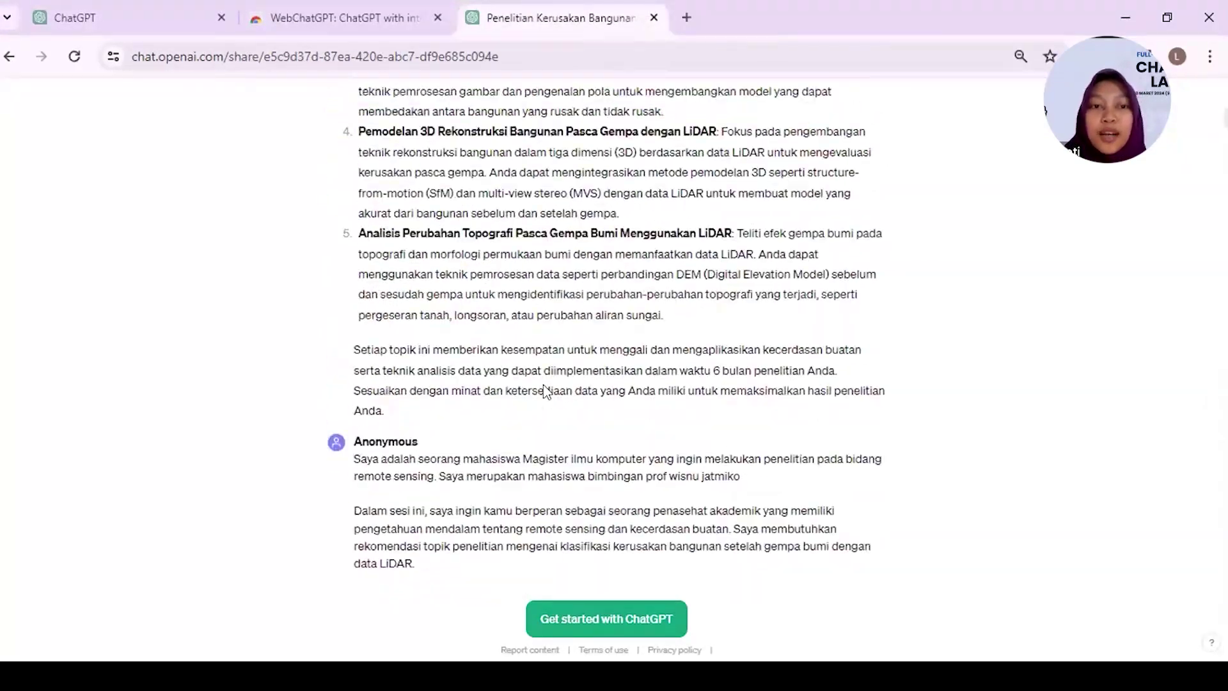
{"action": "scroll", "coordinate": [544, 386], "scroll_direction": "up", "scroll_amount": 10}
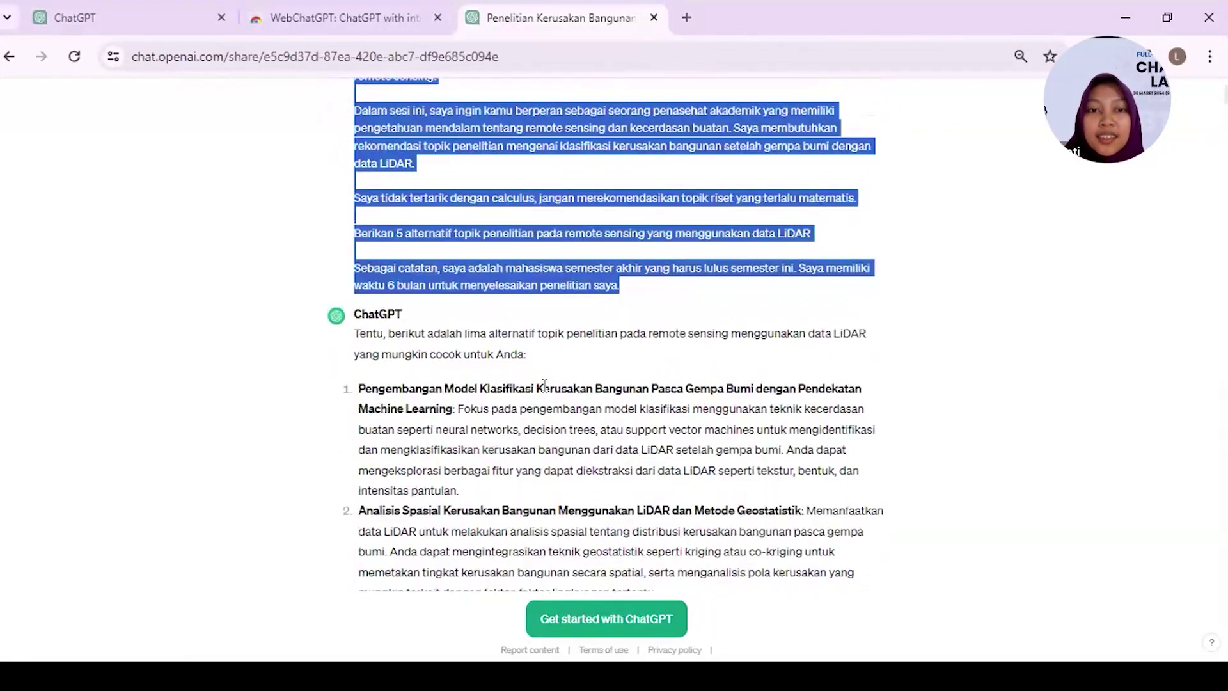
{"action": "scroll", "coordinate": [544, 386], "scroll_direction": "down", "scroll_amount": 2}
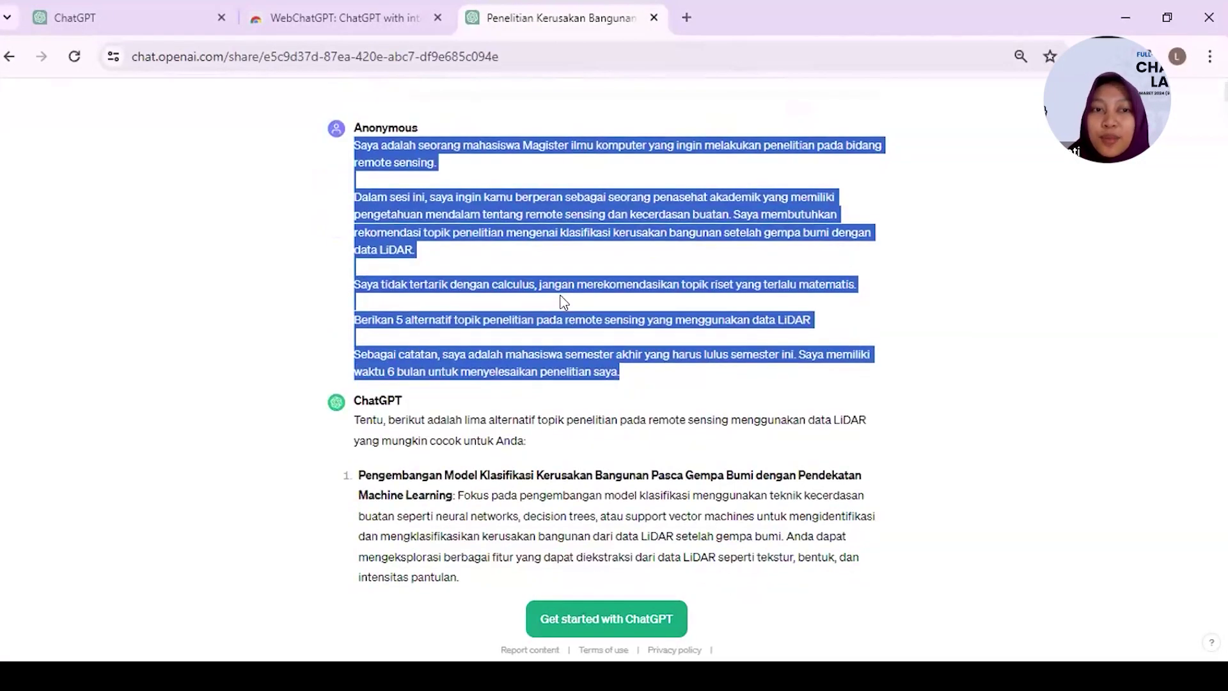
{"action": "scroll", "coordinate": [563, 302], "scroll_direction": "up", "scroll_amount": 2}
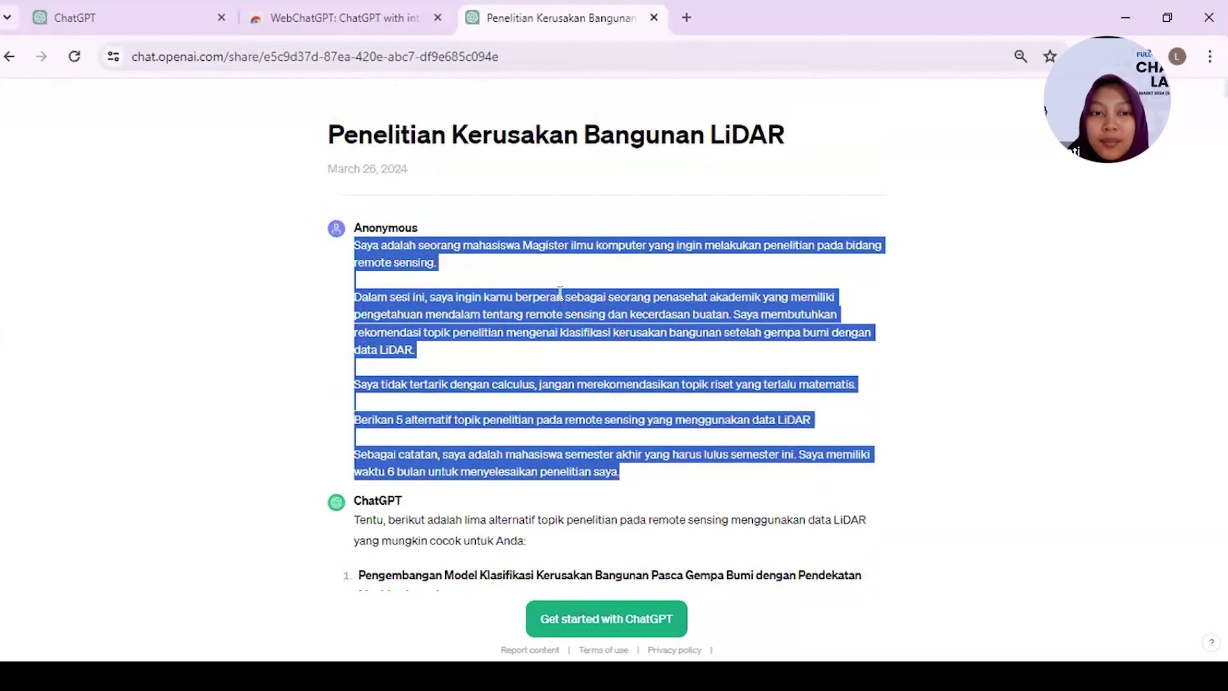
- Review the state-of-the-art journal table, research mind map and four SNN novelty aspects
{"action": "scroll", "coordinate": [559, 293], "scroll_direction": "down", "scroll_amount": 20}
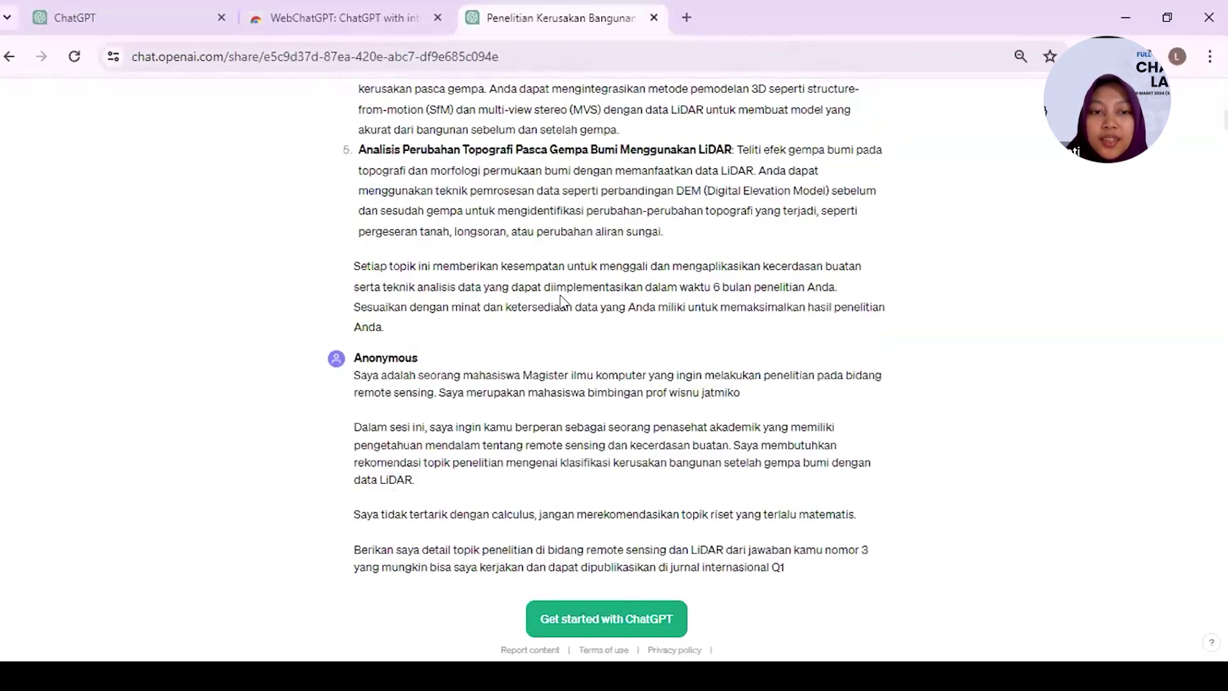
{"action": "scroll", "coordinate": [478, 362], "scroll_direction": "down", "scroll_amount": 14}
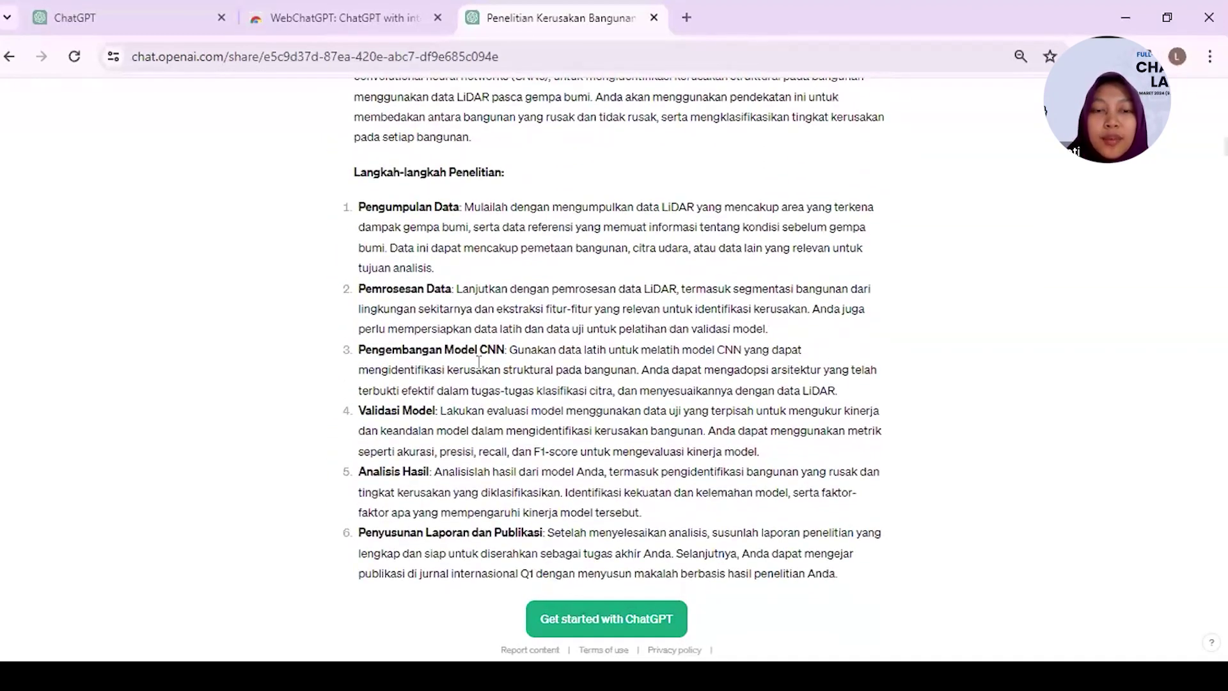
{"action": "scroll", "coordinate": [479, 362], "scroll_direction": "down", "scroll_amount": 7}
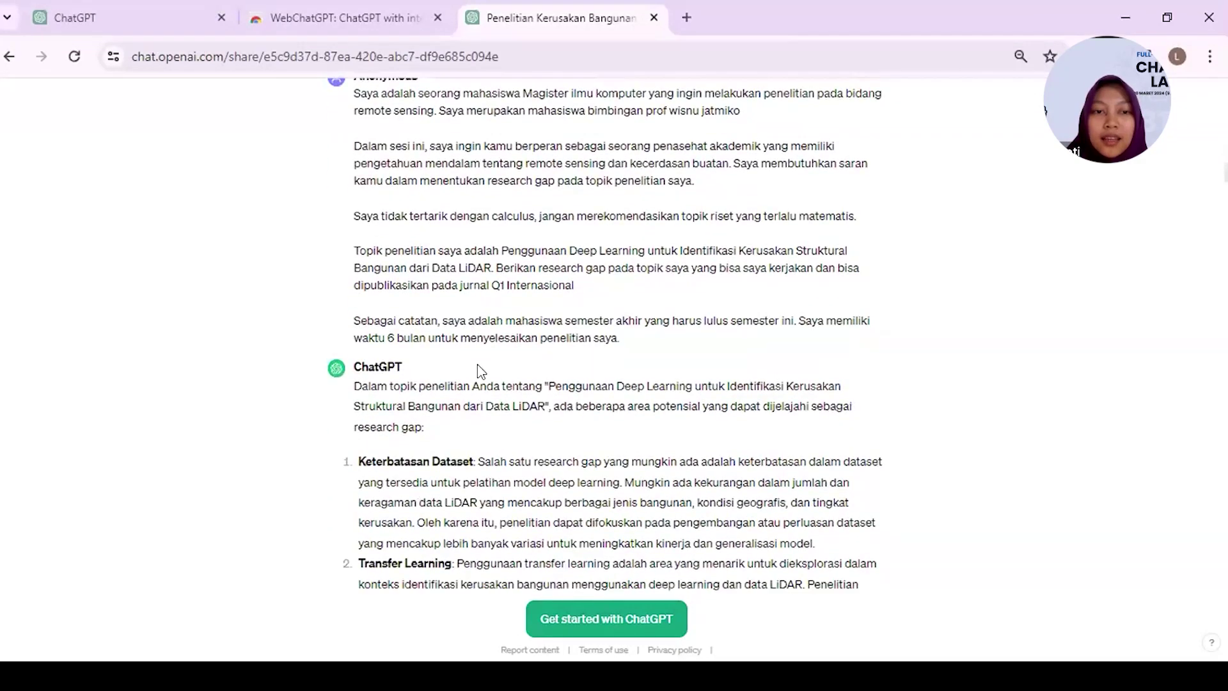
{"action": "scroll", "coordinate": [477, 363], "scroll_direction": "down", "scroll_amount": 9}
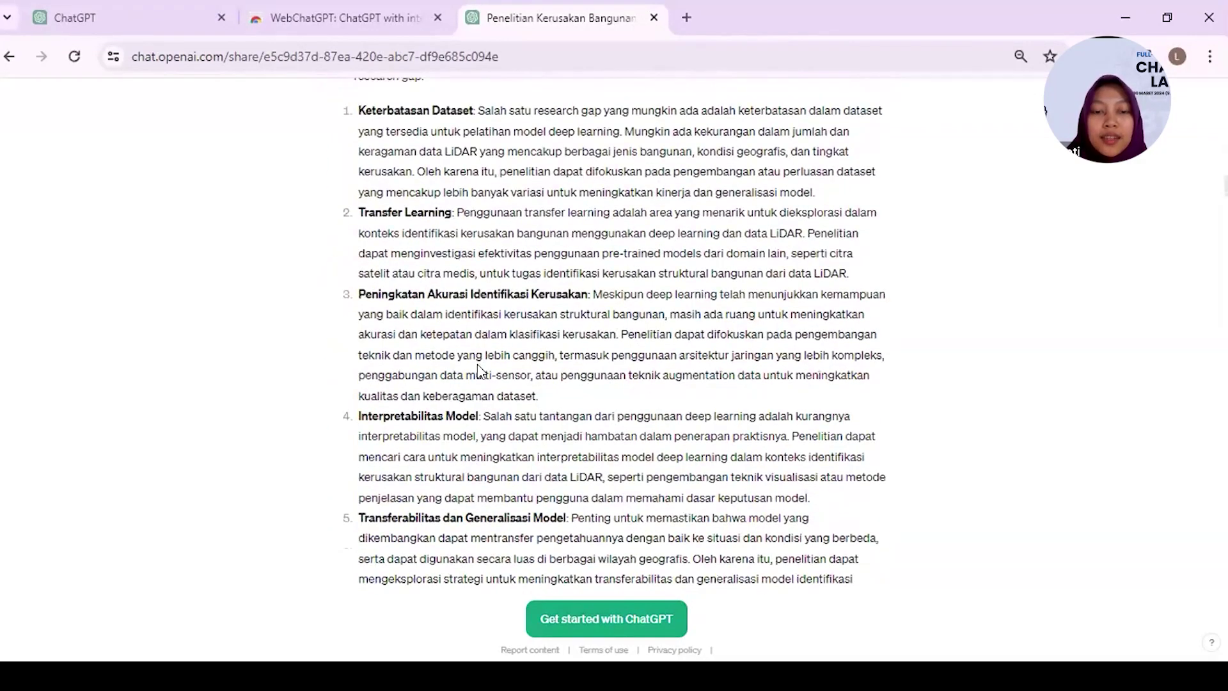
{"action": "scroll", "coordinate": [477, 363], "scroll_direction": "down", "scroll_amount": 8}
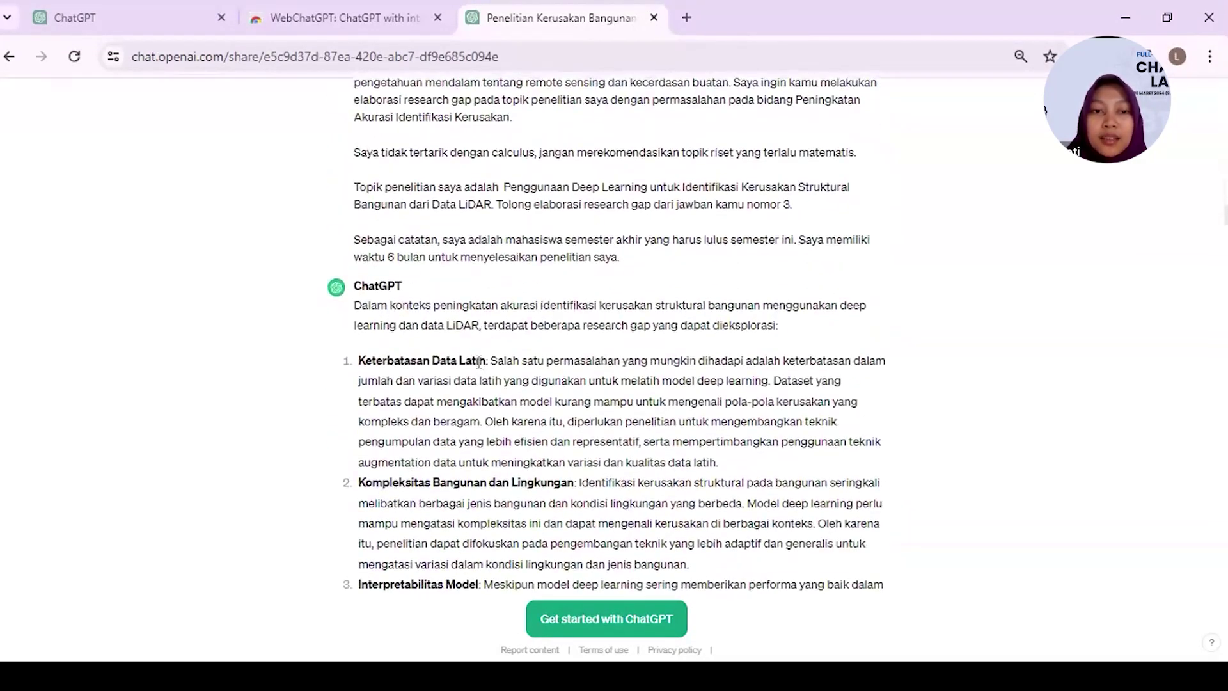
{"action": "scroll", "coordinate": [479, 362], "scroll_direction": "down", "scroll_amount": 11}
{"action": "scroll", "coordinate": [478, 370], "scroll_direction": "down", "scroll_amount": 6}
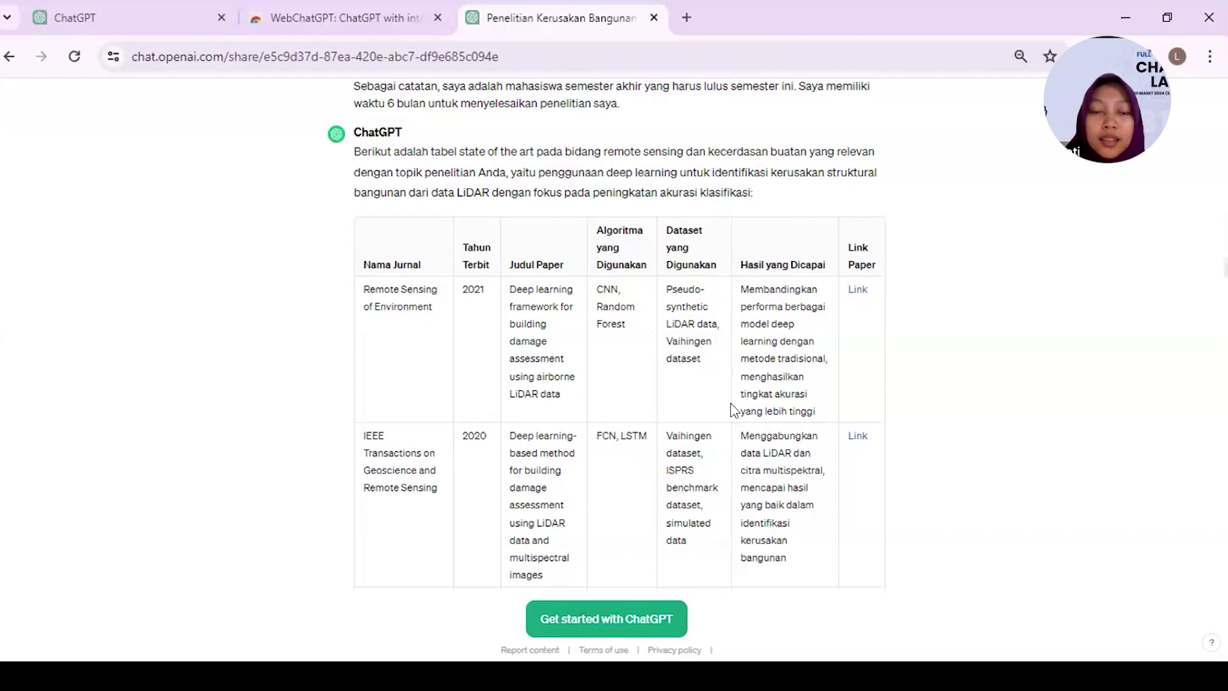
{"action": "scroll", "coordinate": [731, 408], "scroll_direction": "down", "scroll_amount": 10}
{"action": "scroll", "coordinate": [731, 403], "scroll_direction": "up", "scroll_amount": 10}
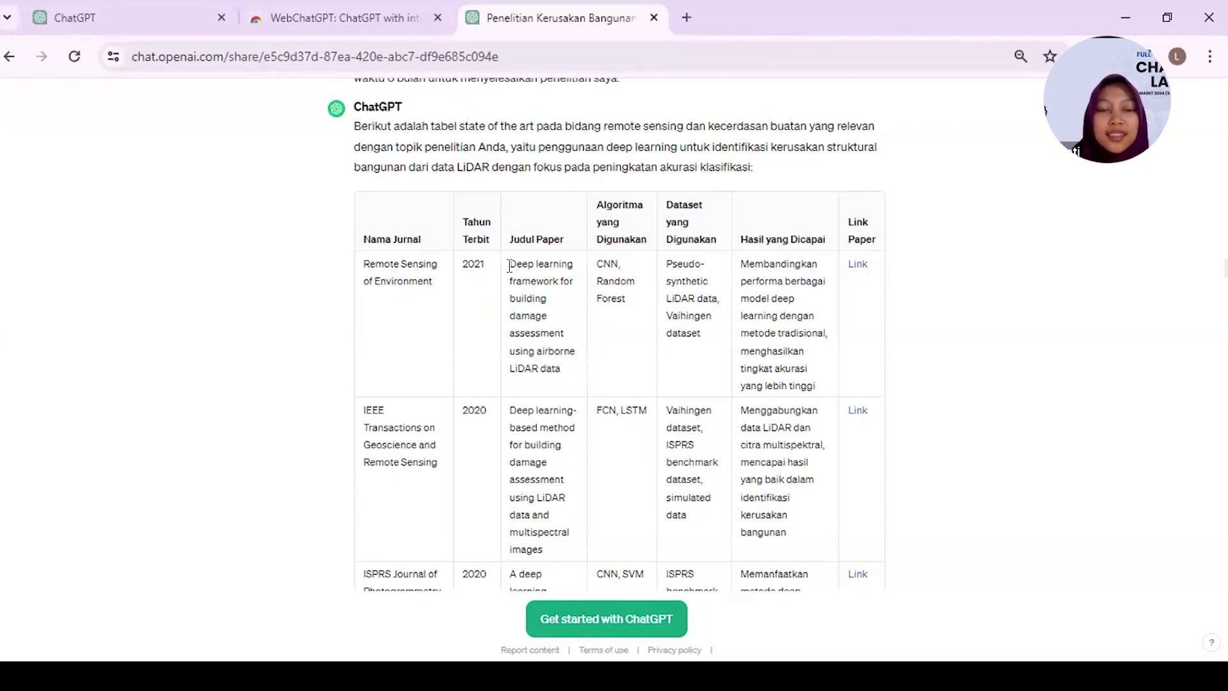
{"action": "scroll", "coordinate": [510, 265], "scroll_direction": "up", "scroll_amount": 1}
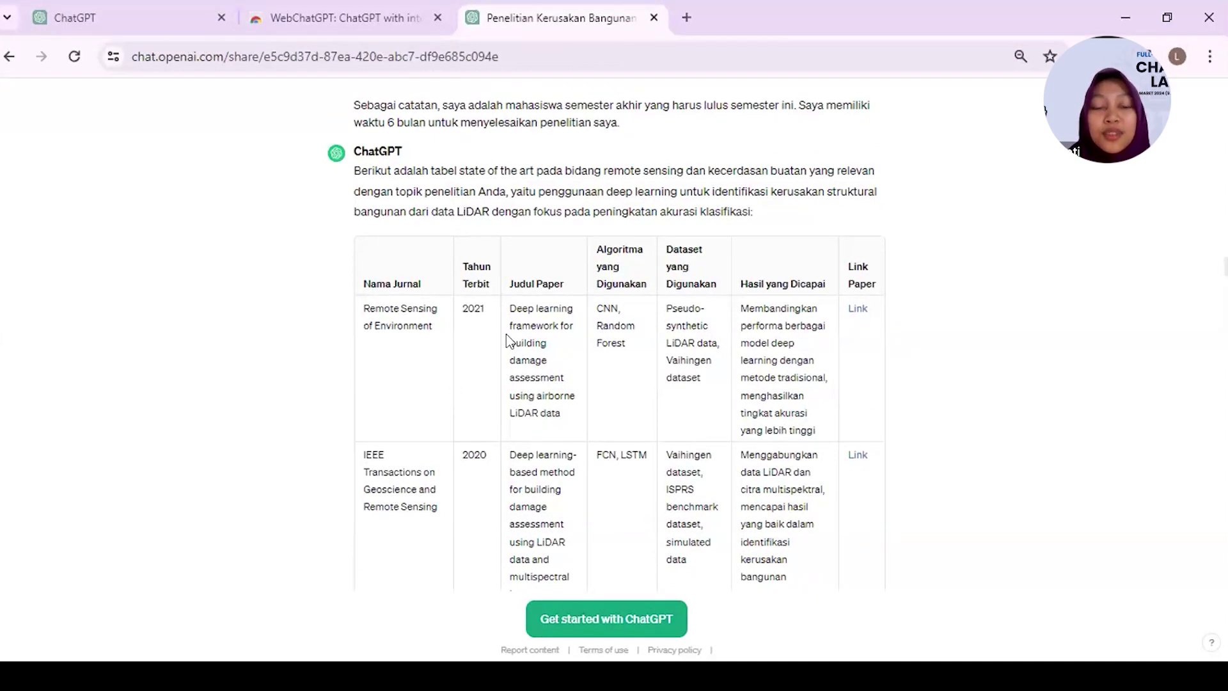
{"action": "scroll", "coordinate": [505, 334], "scroll_direction": "down", "scroll_amount": 15}
{"action": "scroll", "coordinate": [507, 333], "scroll_direction": "down", "scroll_amount": 15}
{"action": "scroll", "coordinate": [506, 334], "scroll_direction": "down", "scroll_amount": 15}
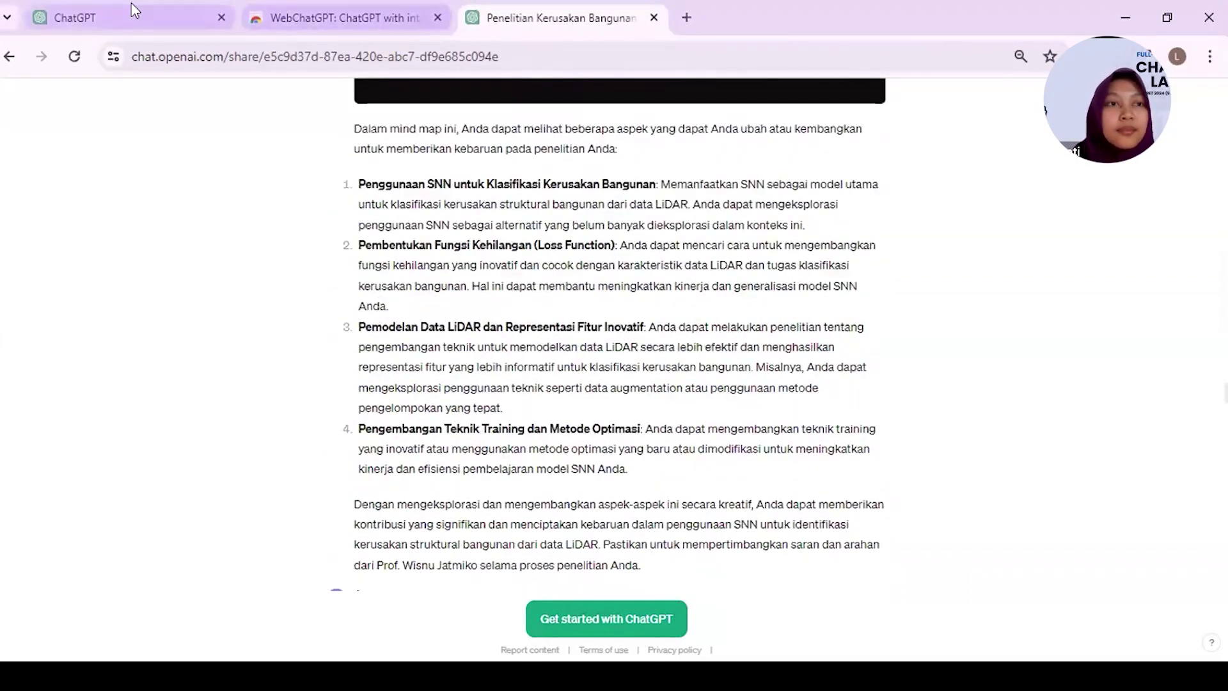
{"action": "scroll", "coordinate": [407, 288], "scroll_direction": "down", "scroll_amount": 4}
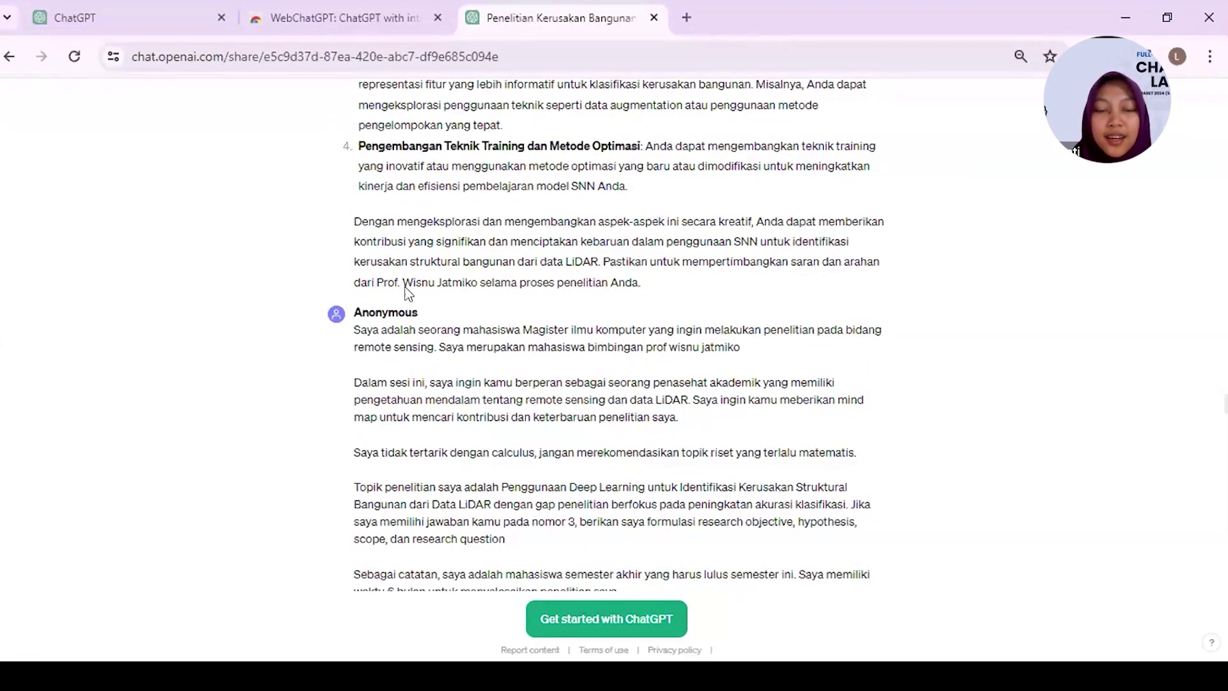
{"action": "scroll", "coordinate": [407, 288], "scroll_direction": "down", "scroll_amount": 4}
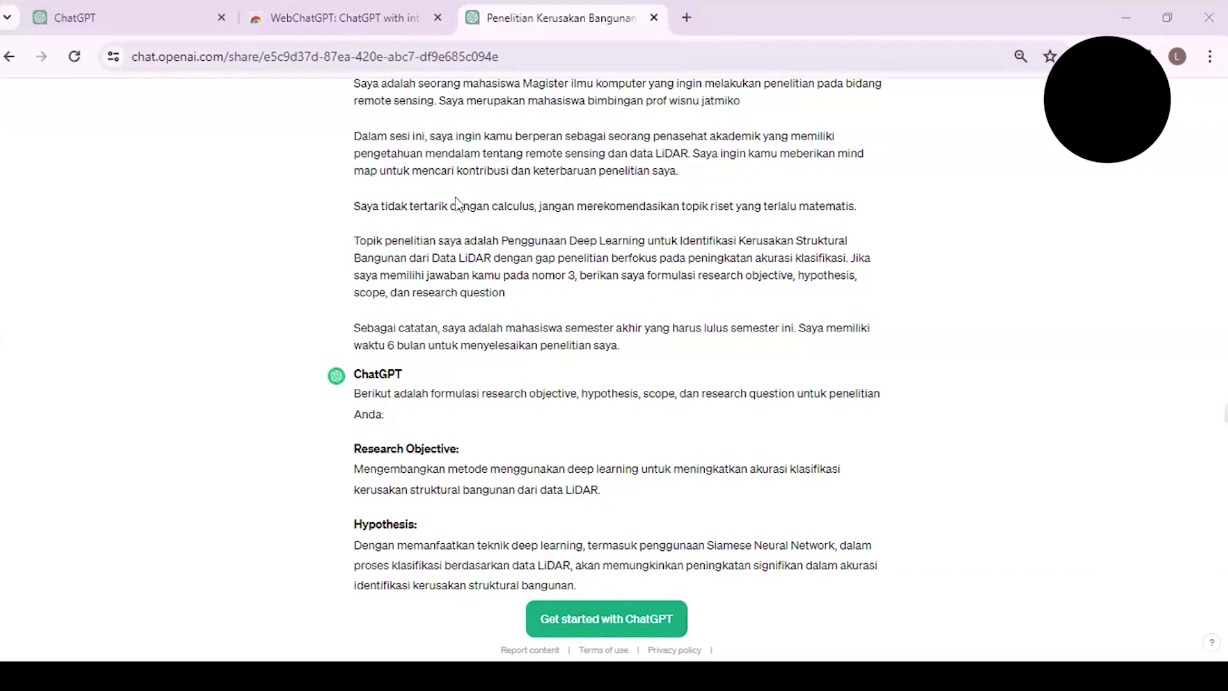
- Switch back to the GPT-3.5 chat showing its five LiDAR topic alternatives
{"action": "left_click", "coordinate": [145, 23]}
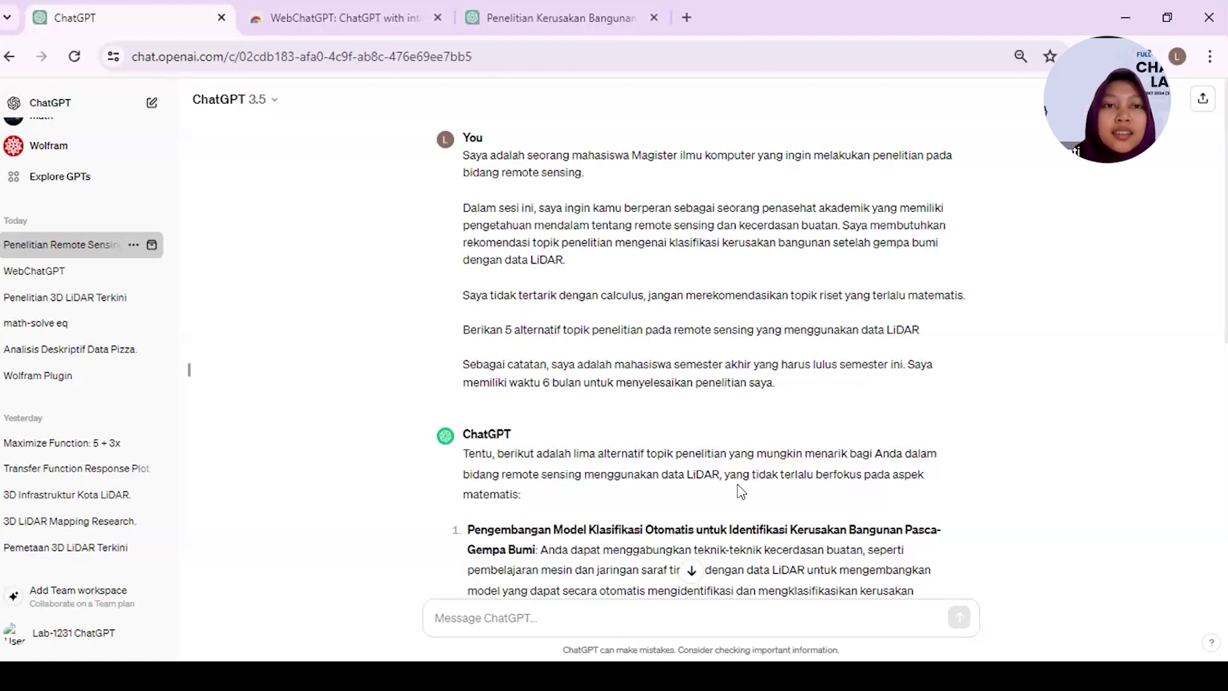
{"action": "scroll", "coordinate": [741, 491], "scroll_direction": "down", "scroll_amount": 1}
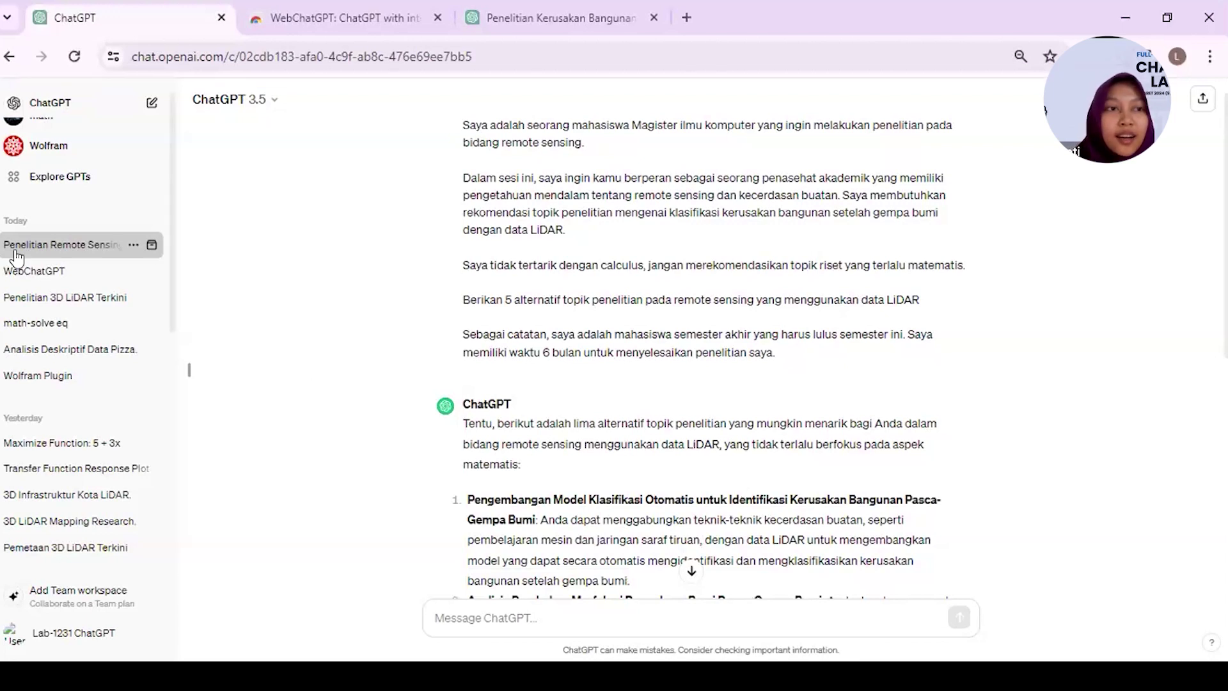
- Start a new chat set to GPT-4, then go to the Explore GPTs page
{"action": "left_click", "coordinate": [71, 113]}
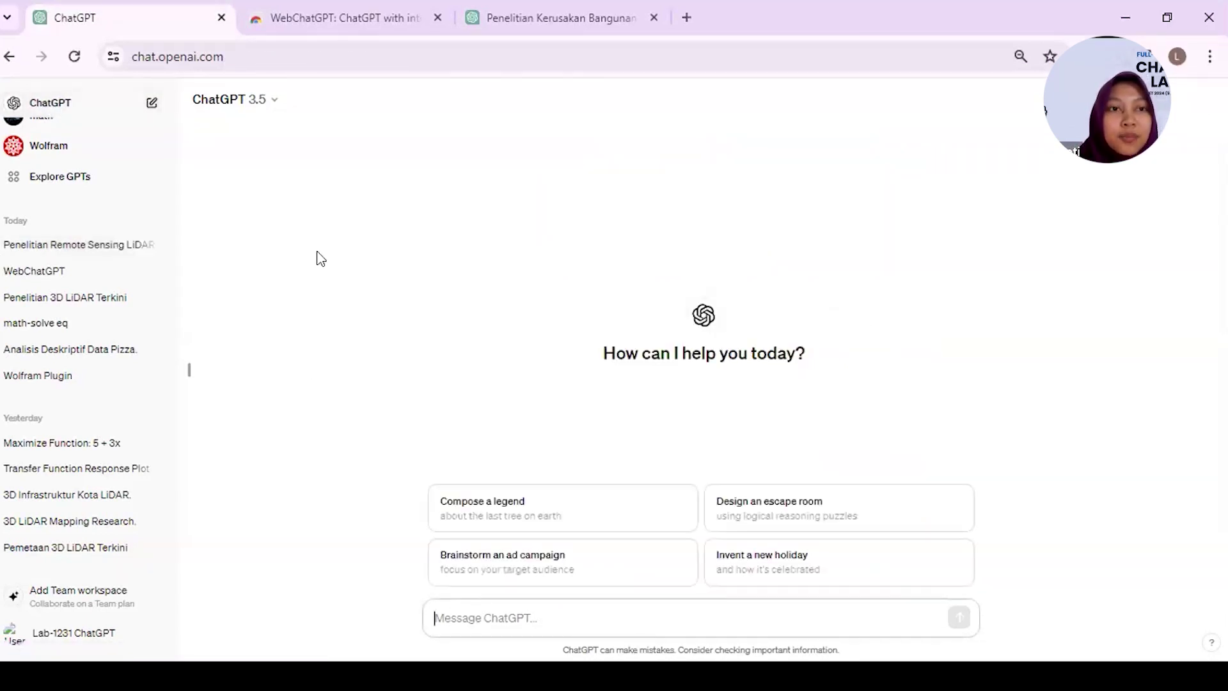
{"action": "left_click", "coordinate": [232, 99]}
{"action": "left_click", "coordinate": [395, 148]}
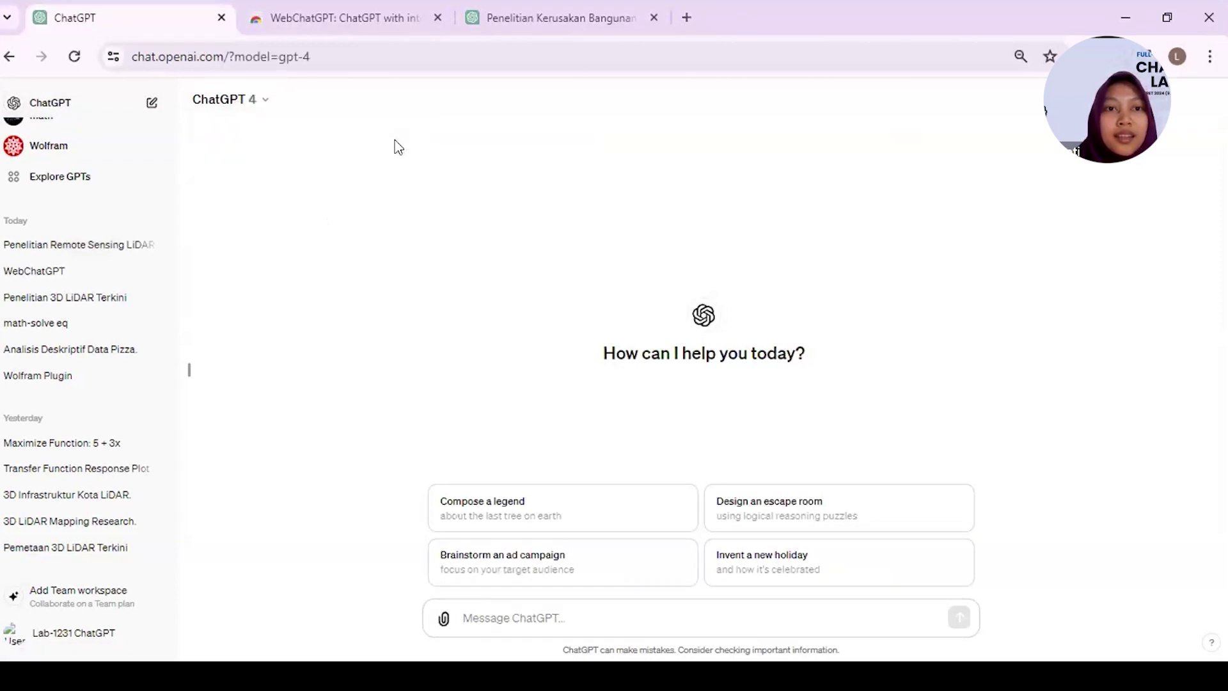
{"action": "left_click", "coordinate": [496, 621]}
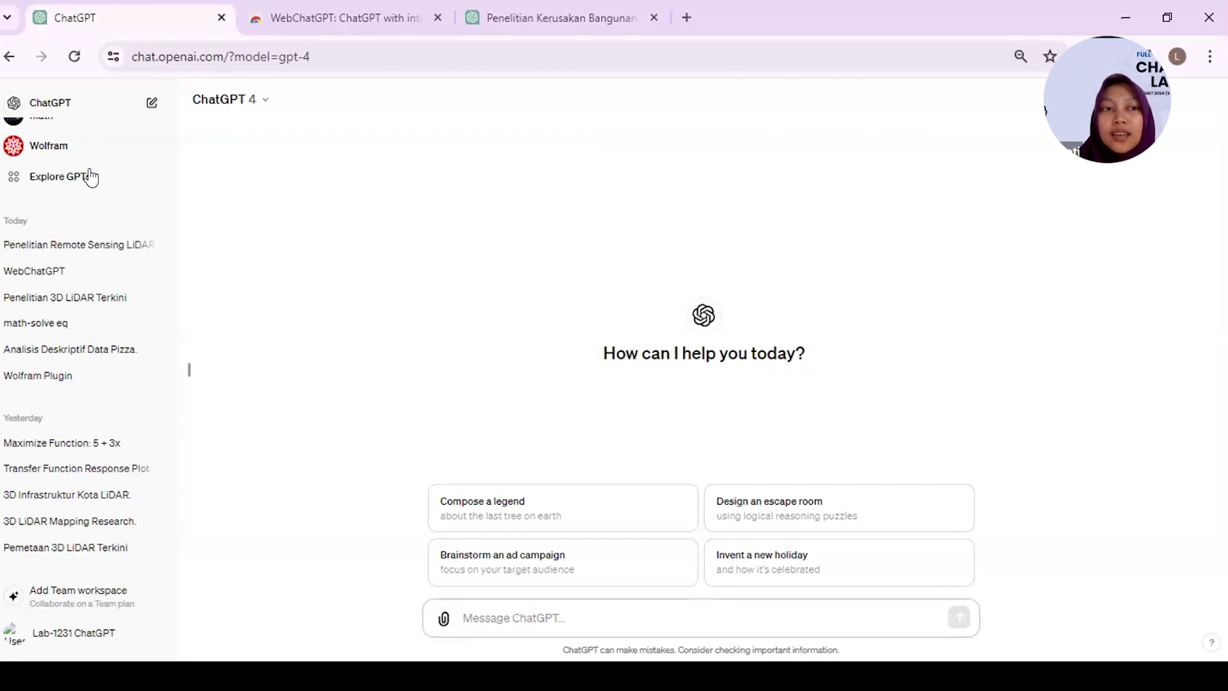
{"action": "left_click", "coordinate": [144, 185]}
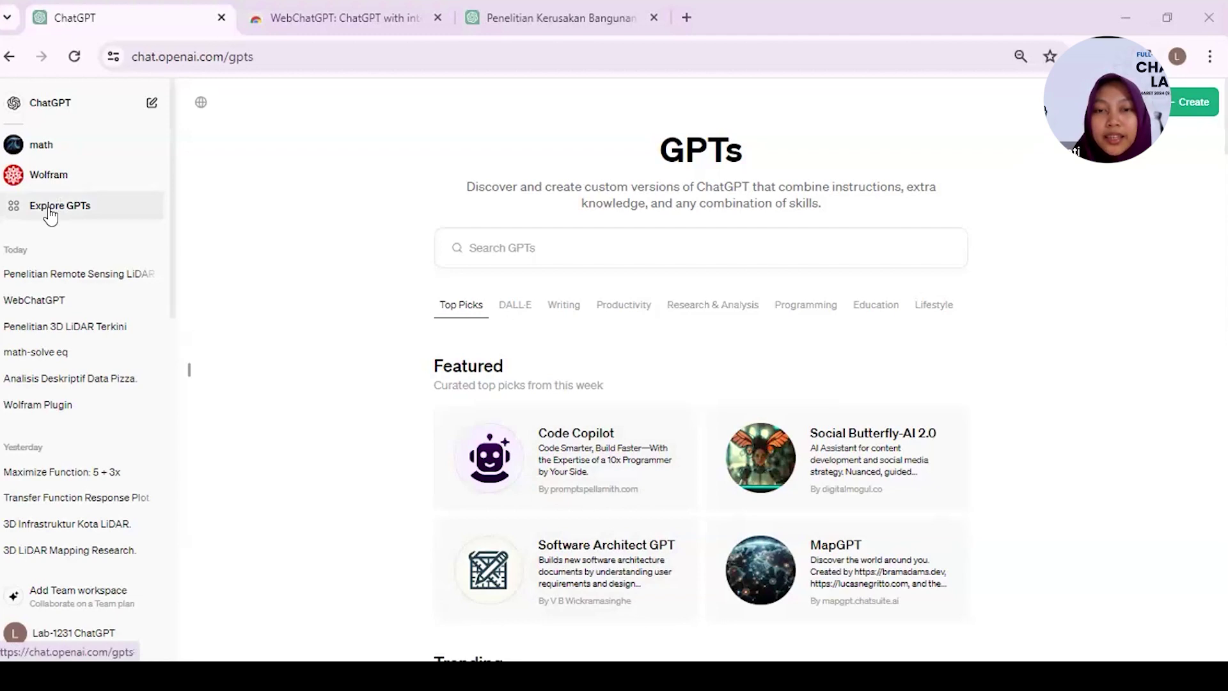
- Search the GPTs for 'pdf' and try PDF Insight, dismissing the 'GPT not found' notice
{"action": "left_click", "coordinate": [646, 240]}
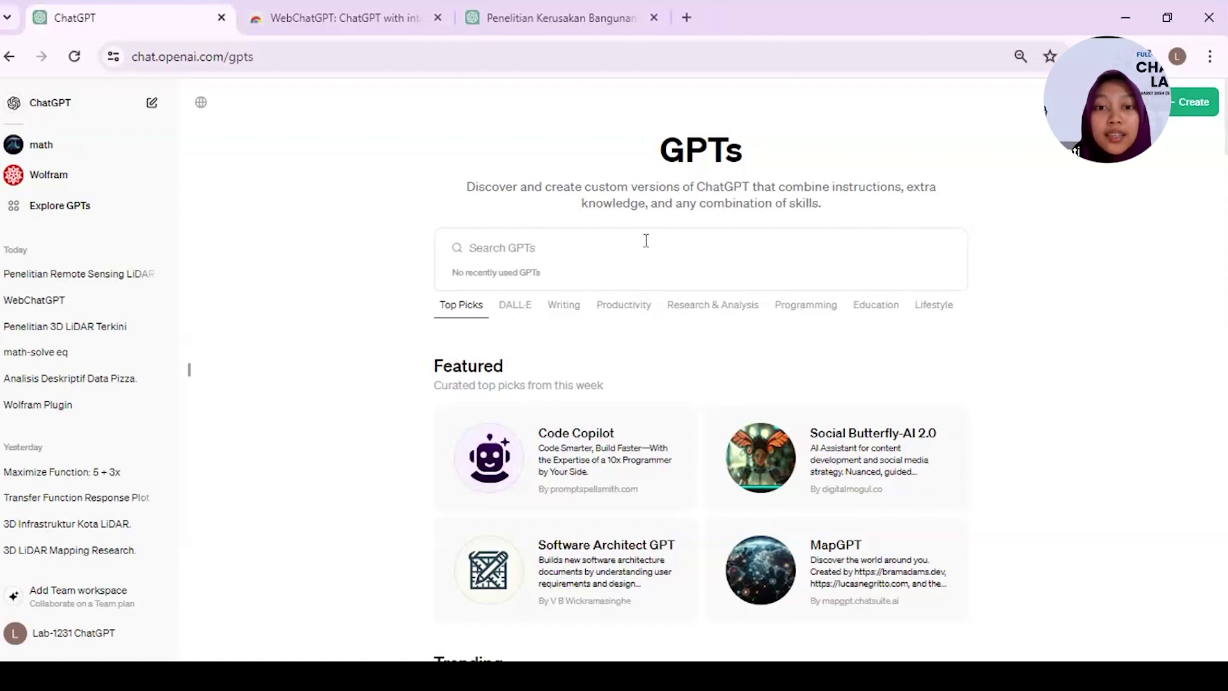
{"action": "type", "text": "pdf"}
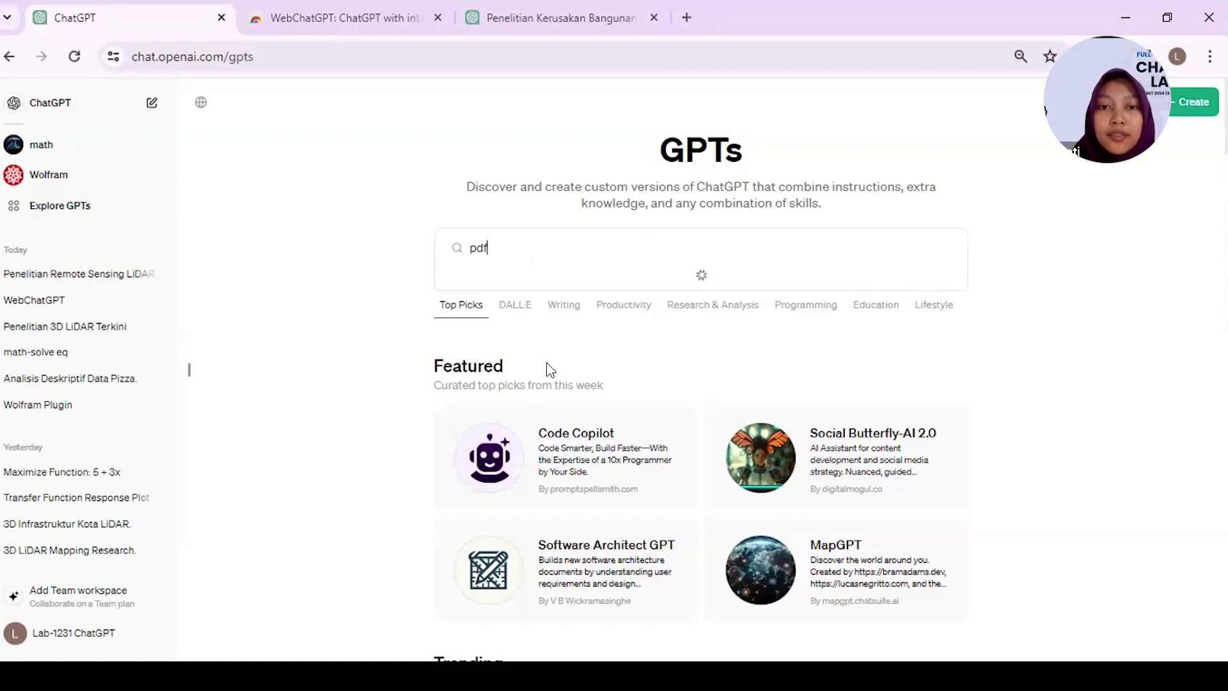
{"action": "scroll", "coordinate": [584, 415], "scroll_direction": "down", "scroll_amount": 1}
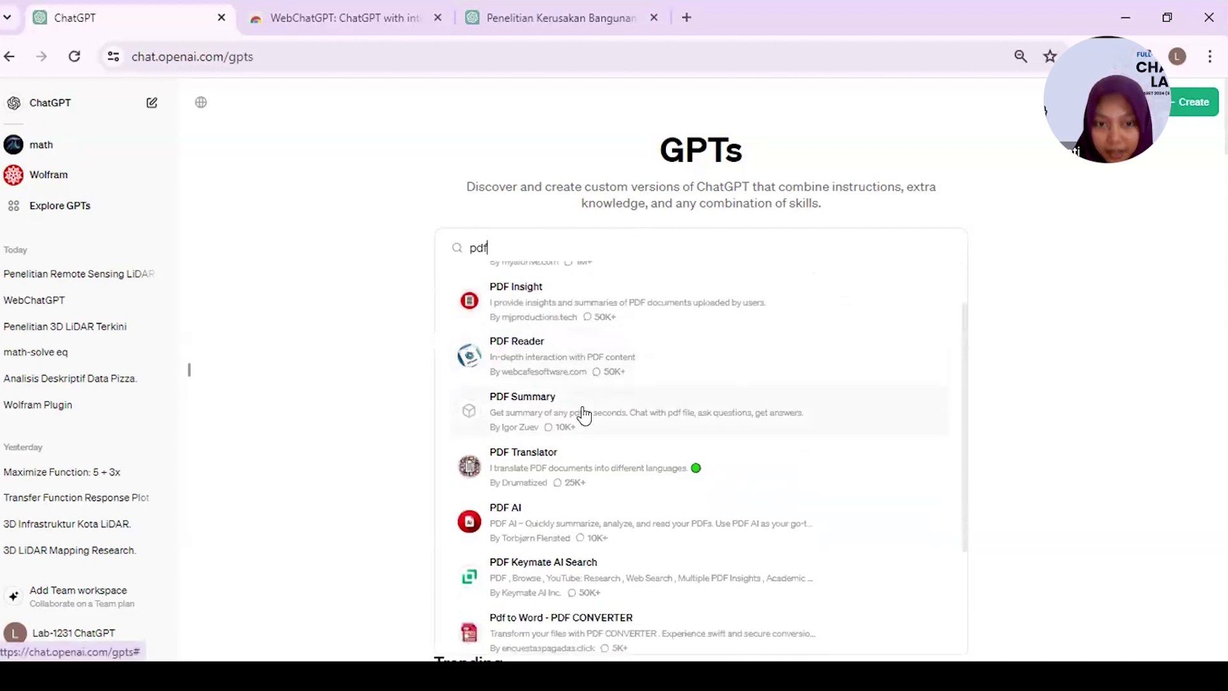
{"action": "scroll", "coordinate": [583, 415], "scroll_direction": "down", "scroll_amount": 1}
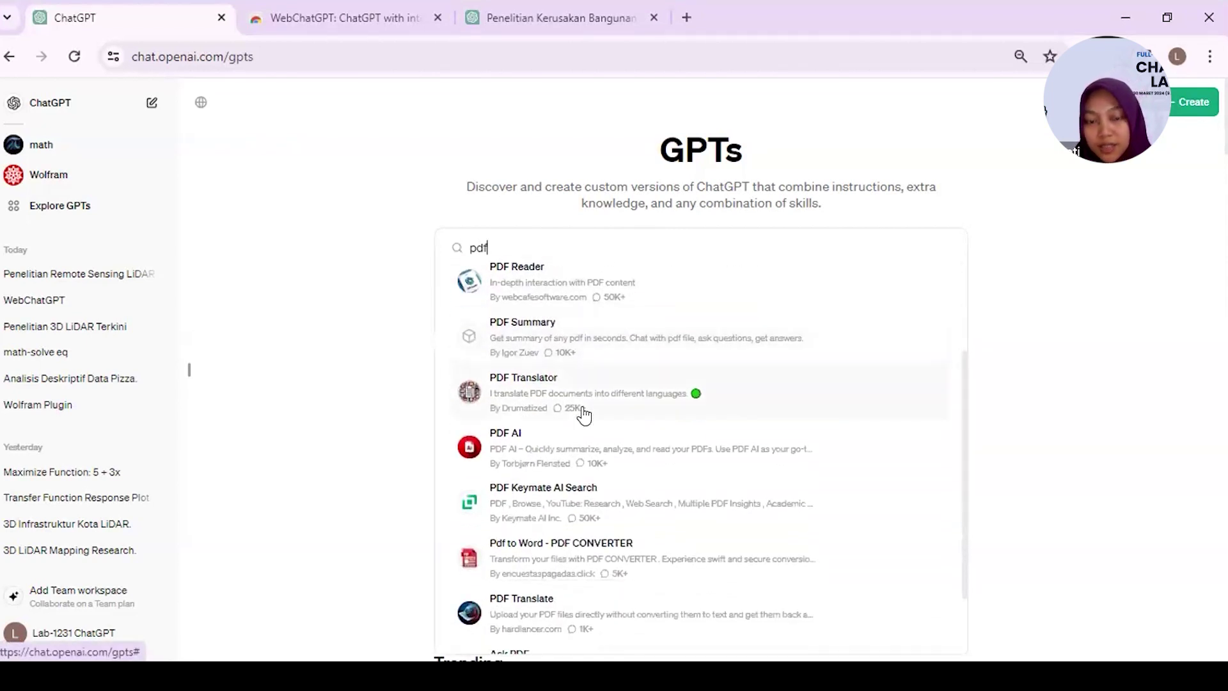
{"action": "scroll", "coordinate": [584, 414], "scroll_direction": "down", "scroll_amount": 3}
{"action": "scroll", "coordinate": [583, 414], "scroll_direction": "up", "scroll_amount": 5}
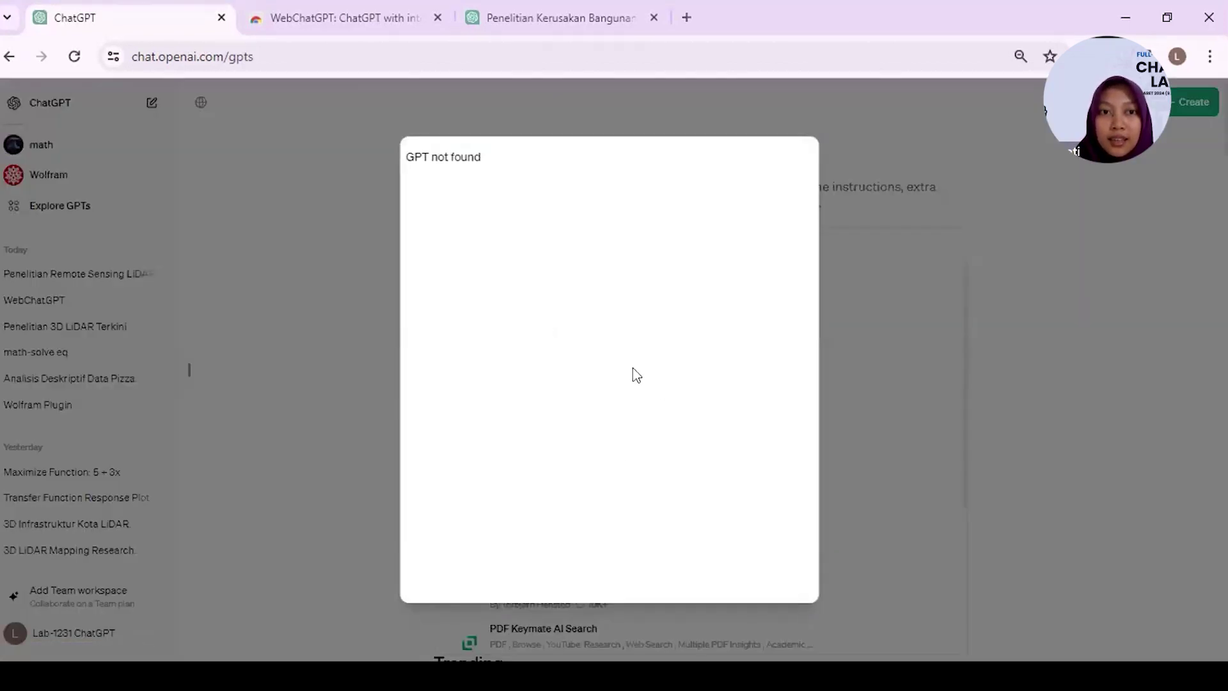
{"action": "left_click", "coordinate": [329, 416]}
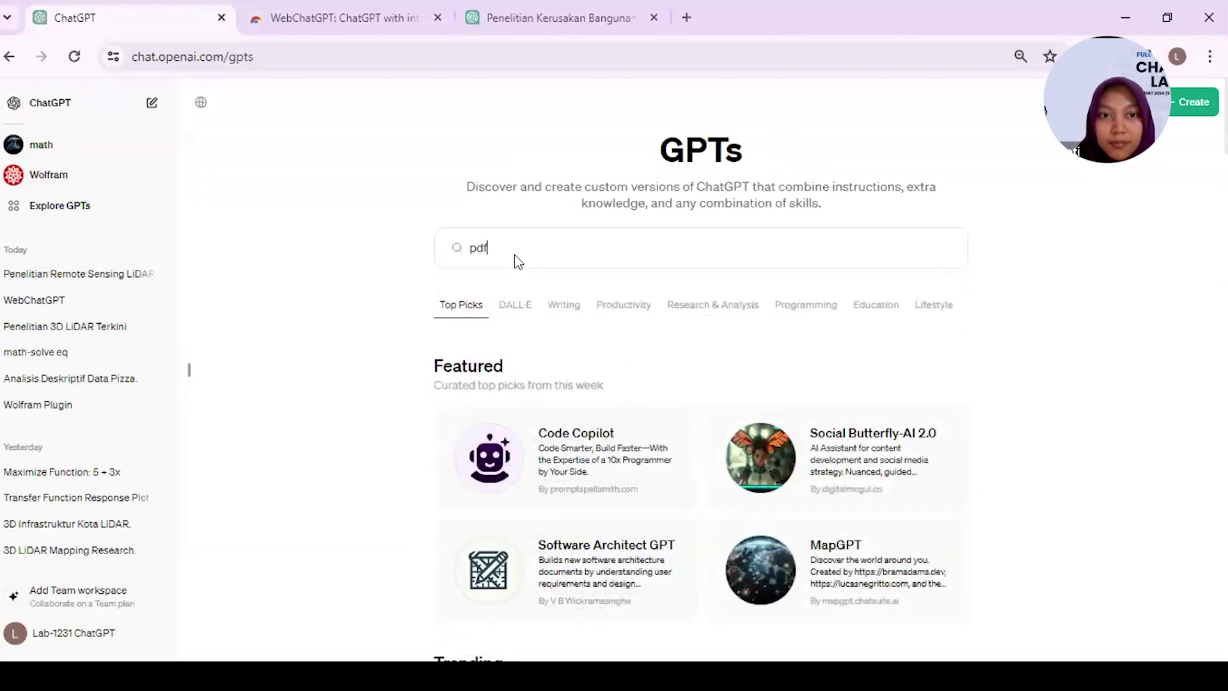
{"action": "left_click", "coordinate": [563, 369]}
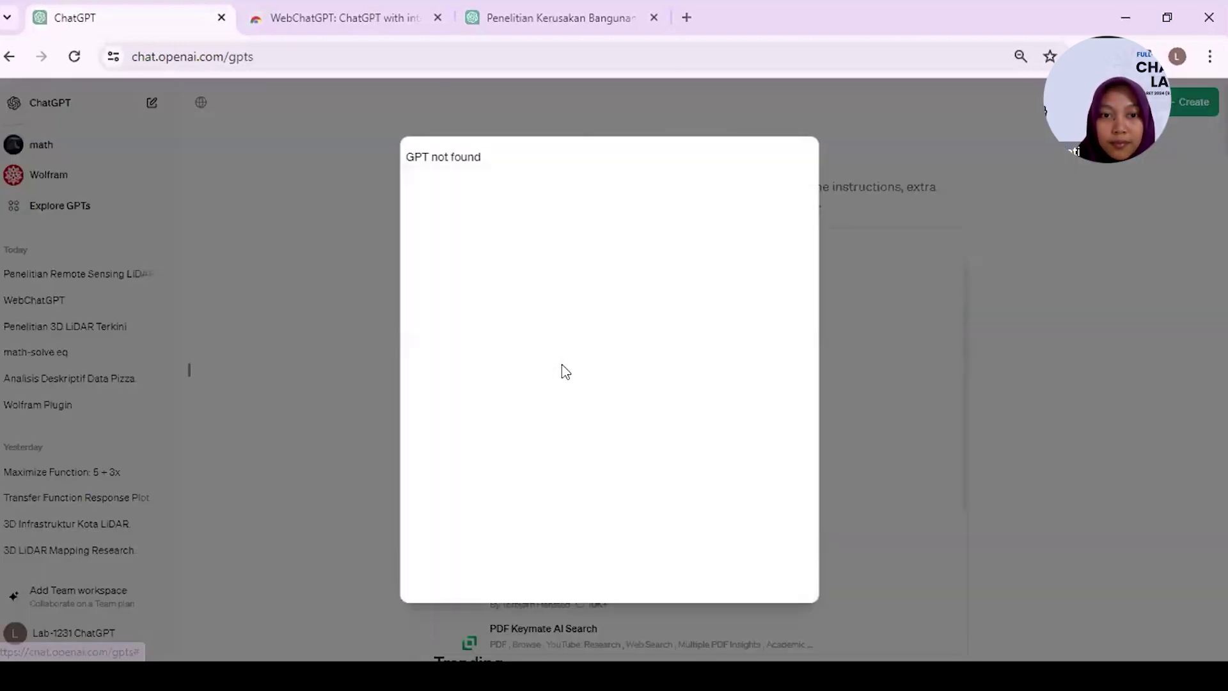
{"action": "left_click", "coordinate": [357, 425]}
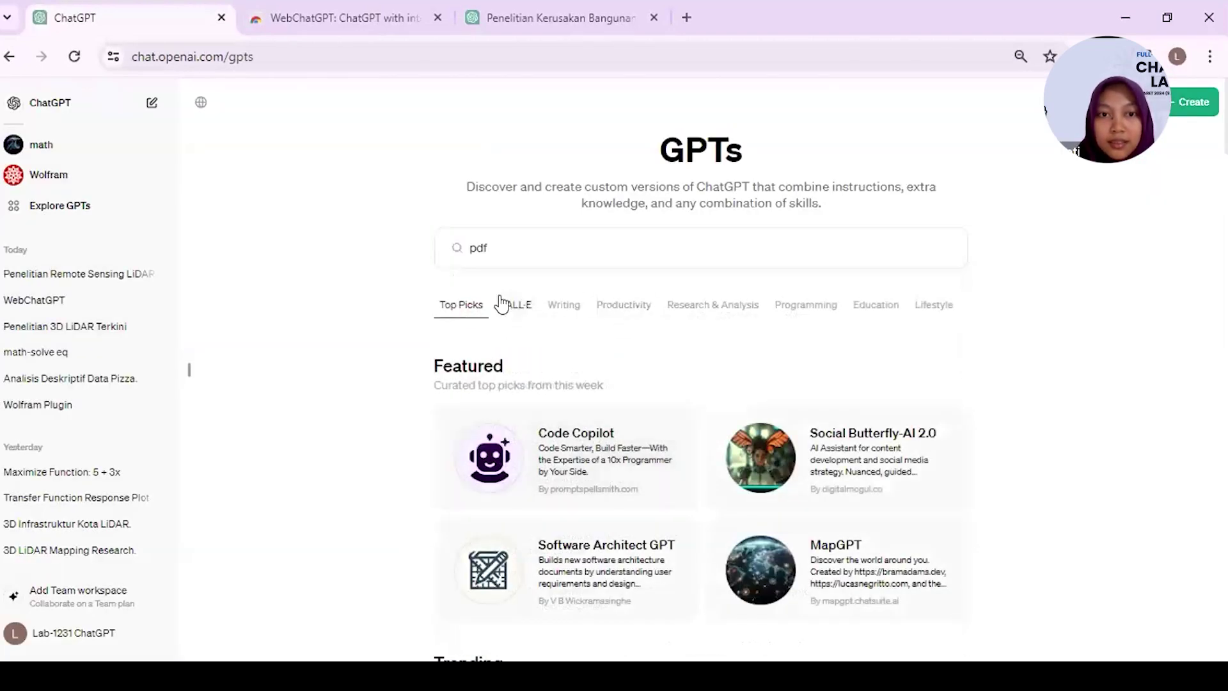
- Retry opening PDF Insight from the results, then reload the GPTs page
{"action": "scroll", "coordinate": [493, 456], "scroll_direction": "down", "scroll_amount": 15}
{"action": "scroll", "coordinate": [492, 456], "scroll_direction": "down", "scroll_amount": 10}
{"action": "scroll", "coordinate": [493, 457], "scroll_direction": "up", "scroll_amount": 2}
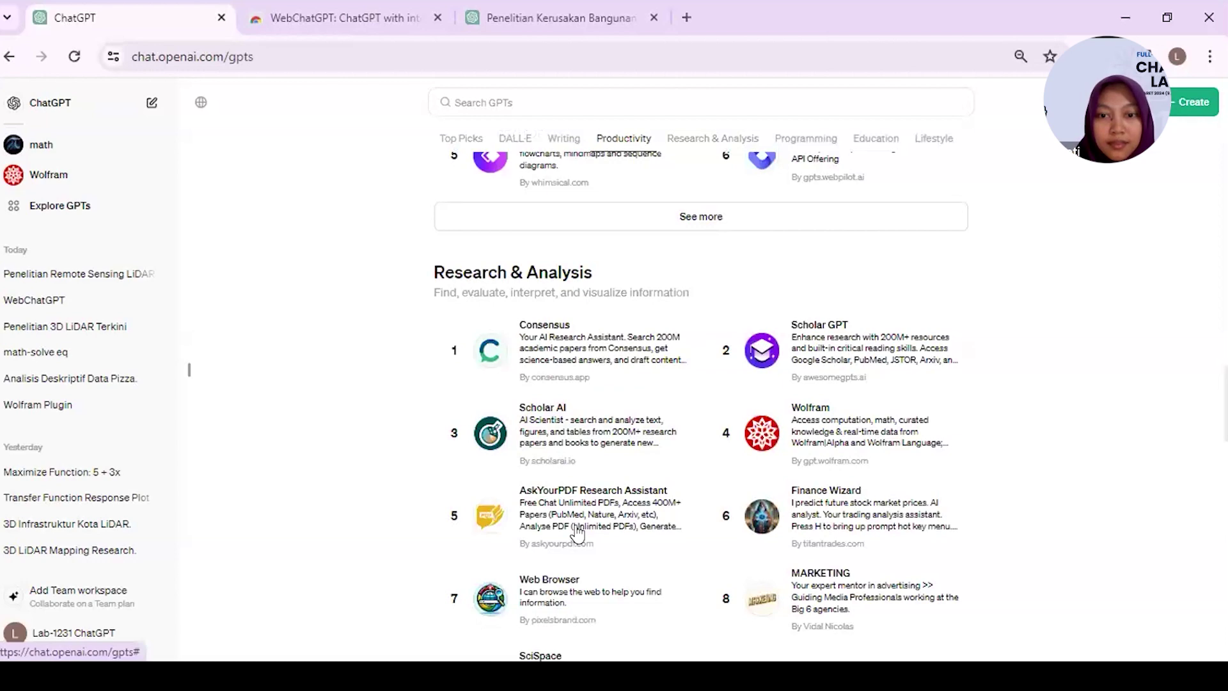
{"action": "scroll", "coordinate": [576, 531], "scroll_direction": "down", "scroll_amount": 6}
{"action": "scroll", "coordinate": [505, 422], "scroll_direction": "up", "scroll_amount": 1}
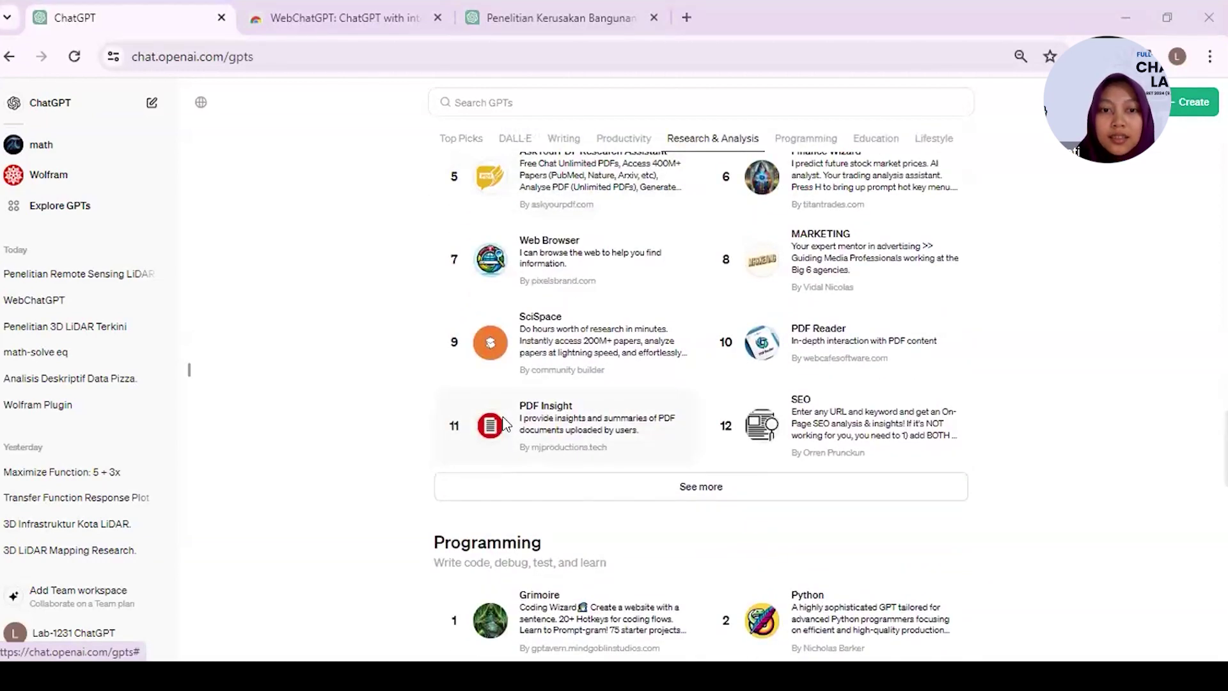
{"action": "left_click", "coordinate": [505, 425]}
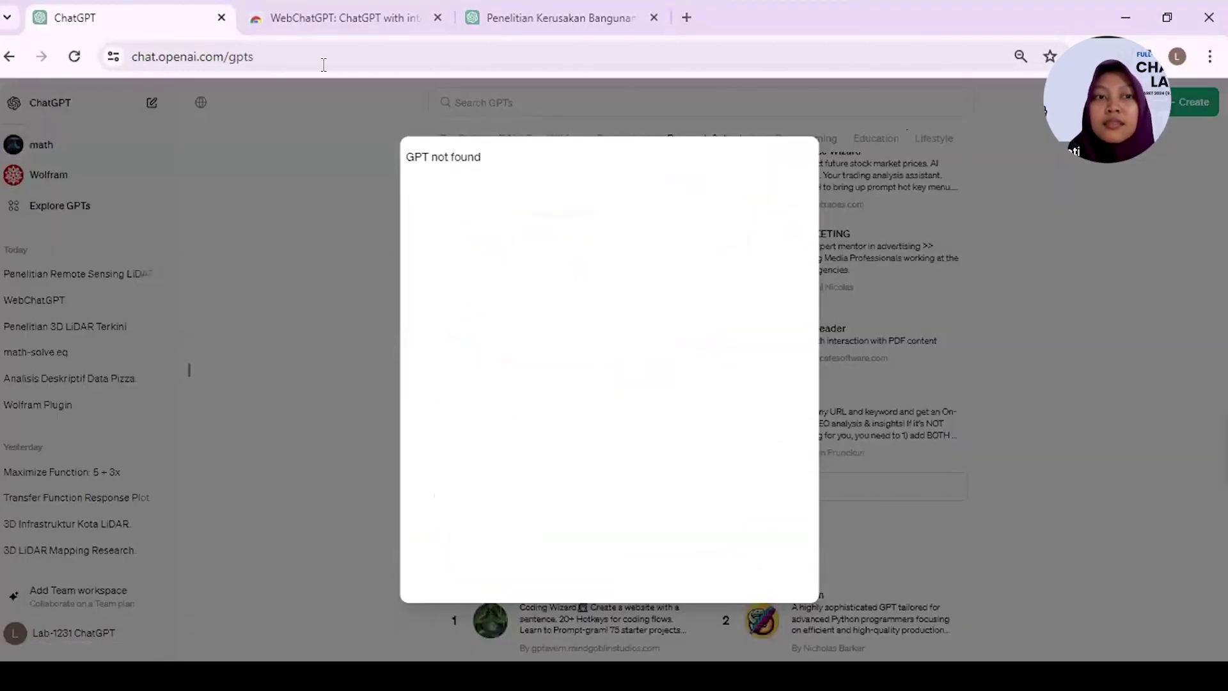
{"action": "left_click", "coordinate": [75, 57]}
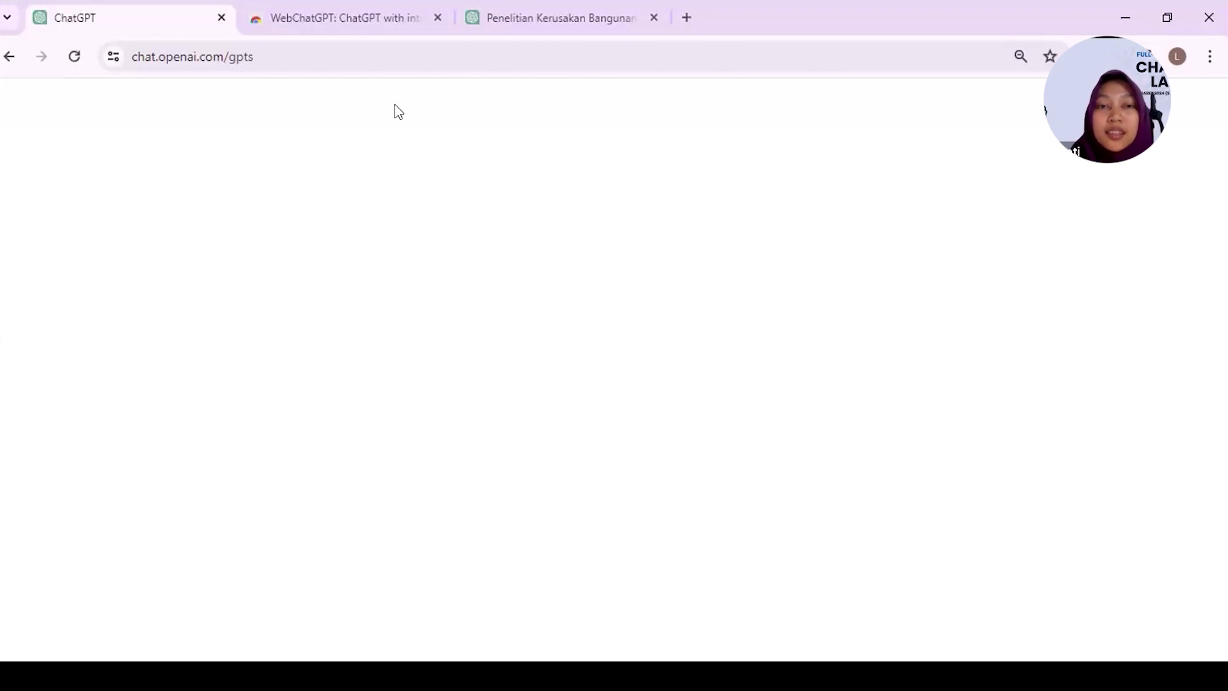
- In a new tab, Google 'help open' and open the OpenAI Help Center result
{"action": "left_click", "coordinate": [688, 18]}
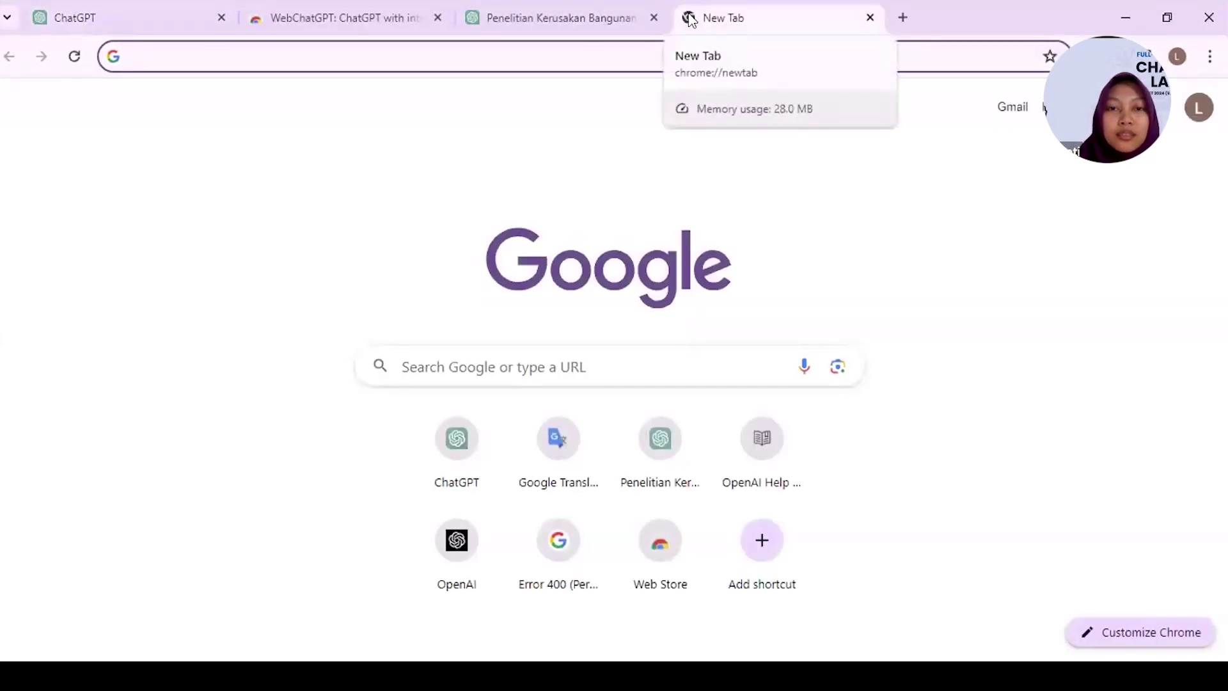
{"action": "left_click", "coordinate": [140, 9]}
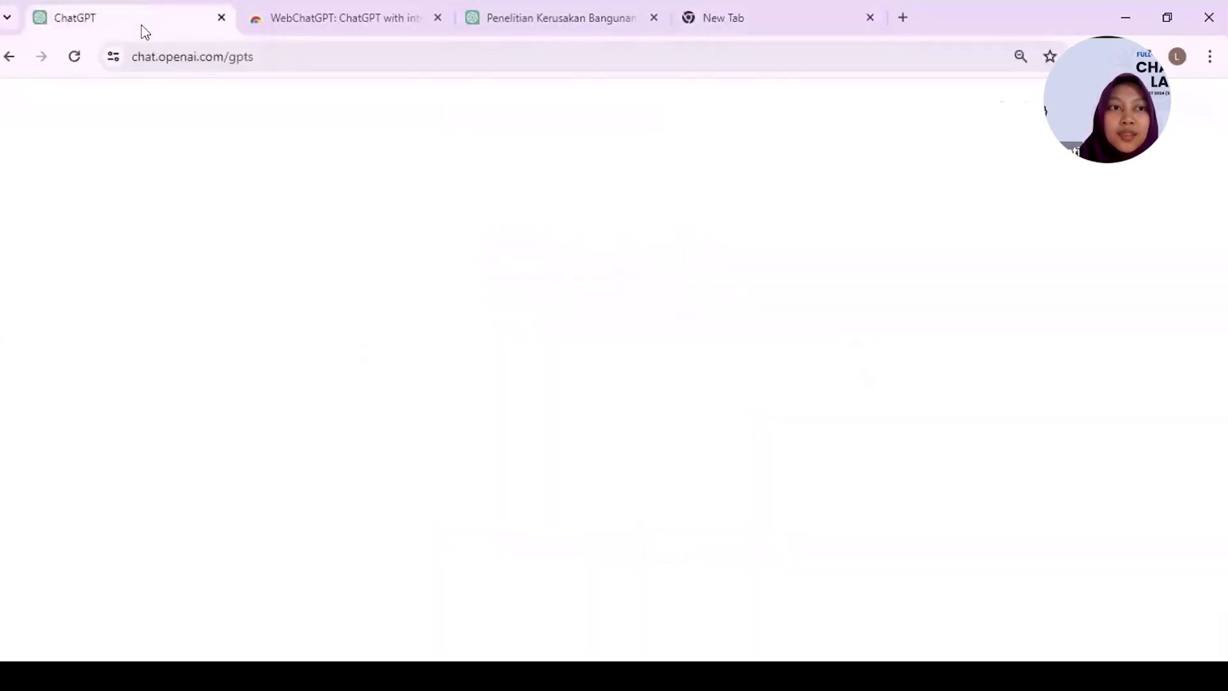
{"action": "left_click", "coordinate": [706, 13]}
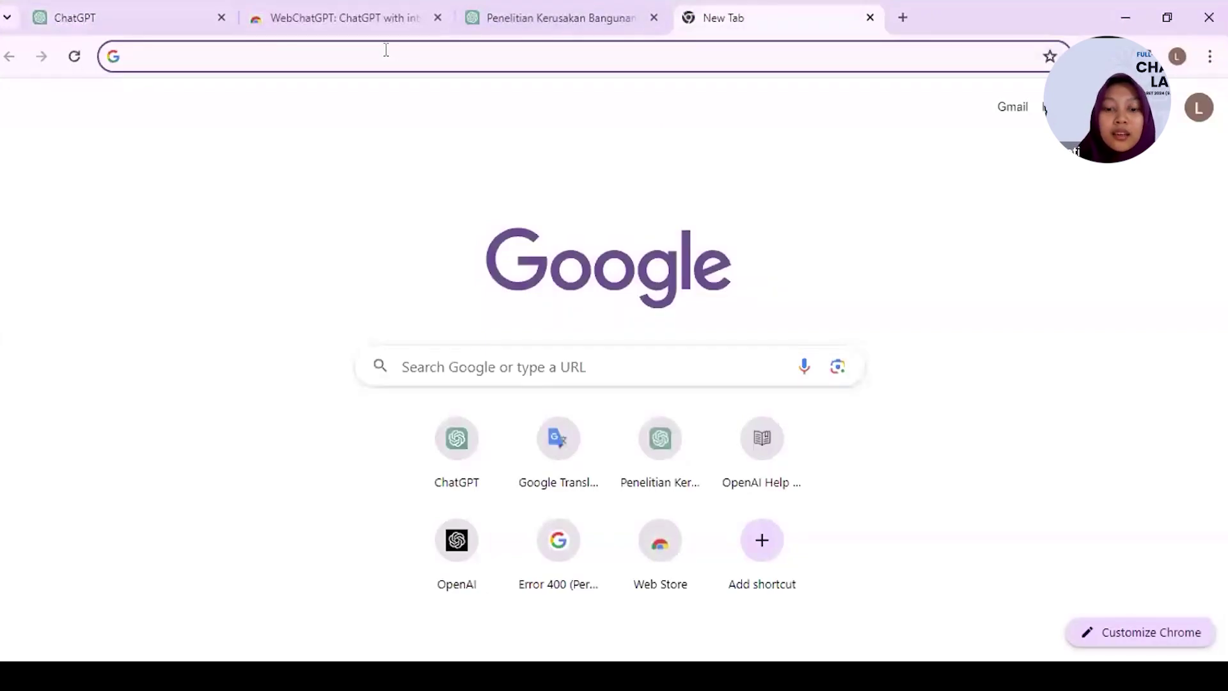
{"action": "type", "text": "help"}
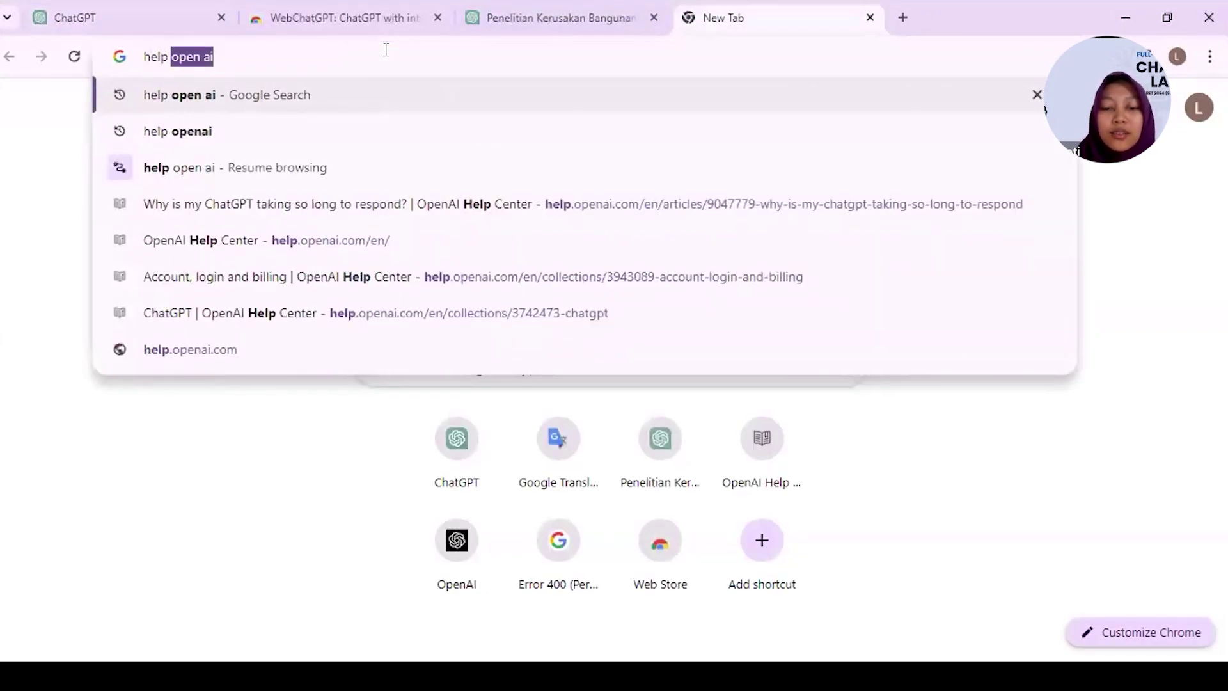
{"action": "type", "text": " open"}
{"action": "key", "text": "Return"}
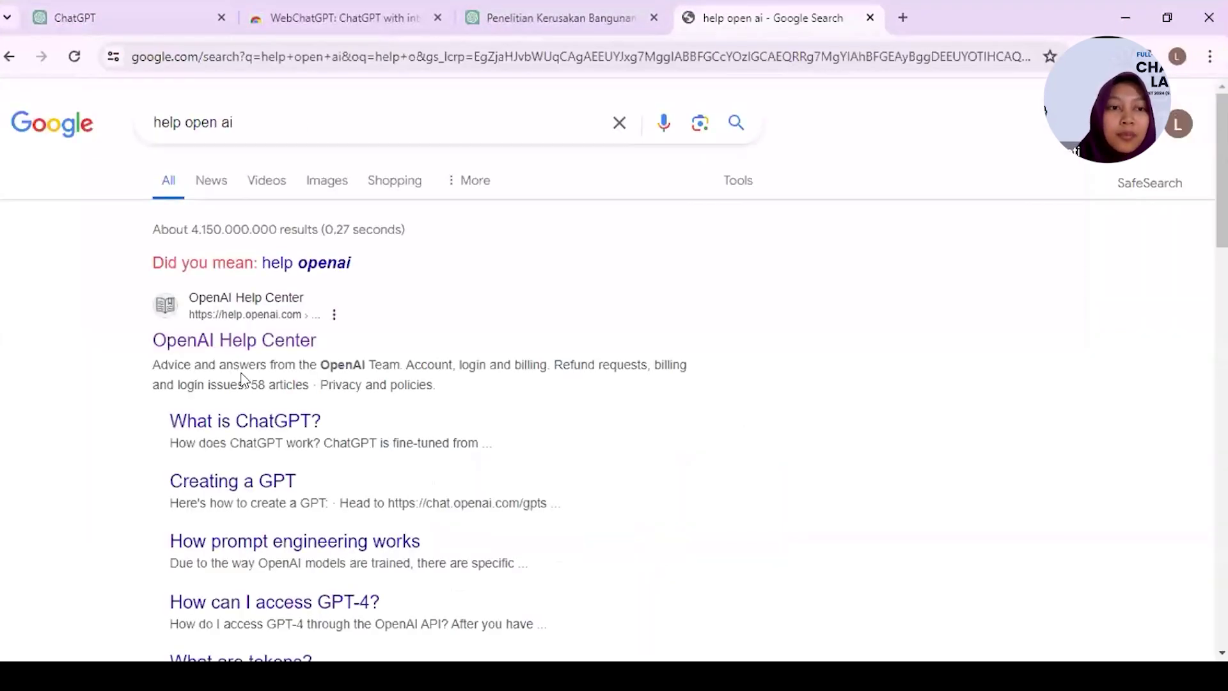
{"action": "left_click", "coordinate": [206, 344]}
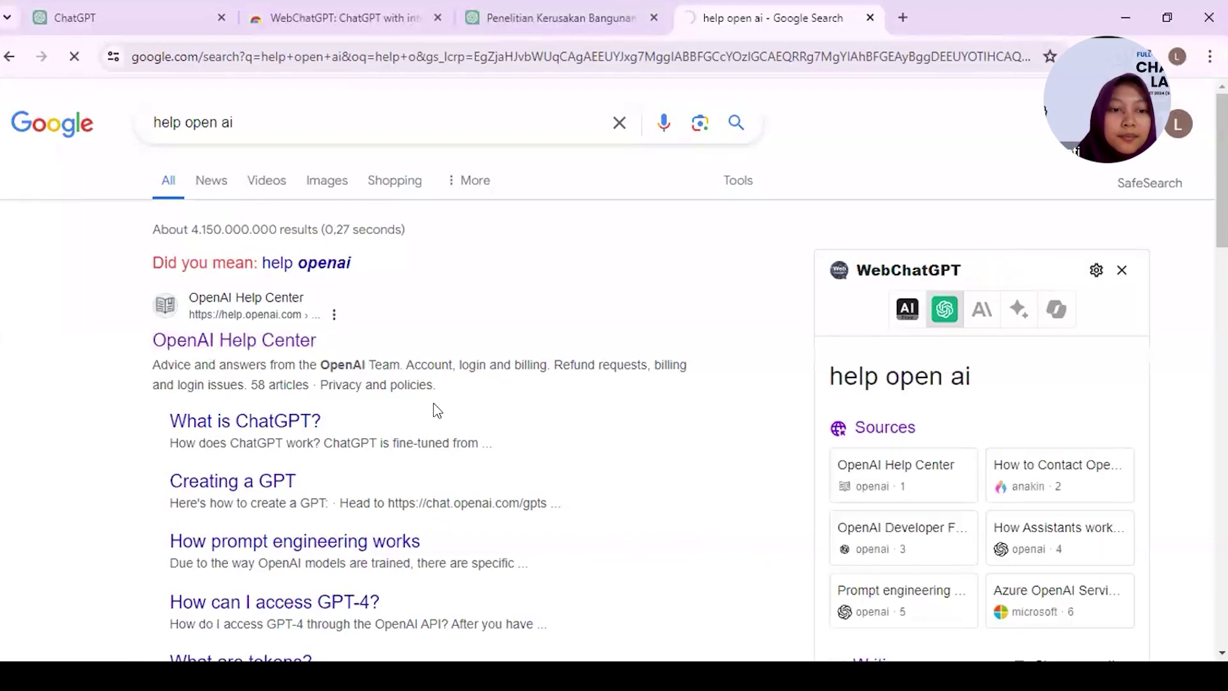
{"action": "scroll", "coordinate": [436, 412], "scroll_direction": "down", "scroll_amount": 5}
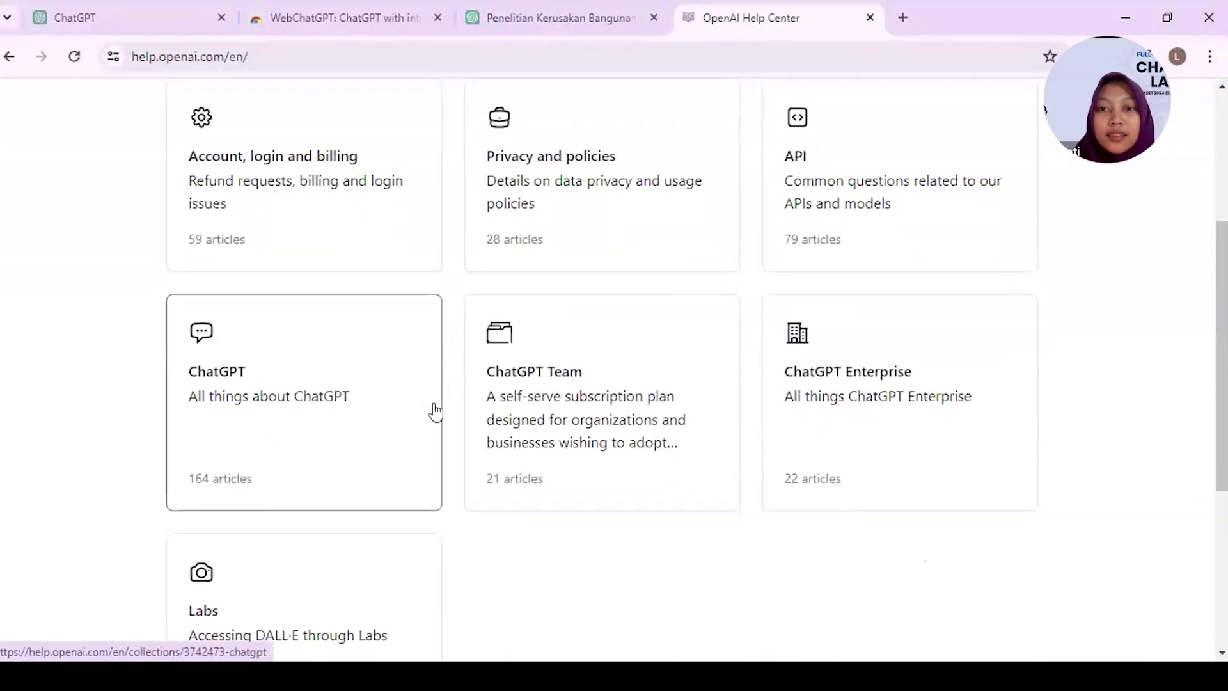
- Search the ChatGPT help collection for 'long generate' and open the slow-response article
{"action": "scroll", "coordinate": [434, 411], "scroll_direction": "down", "scroll_amount": 2}
{"action": "left_click", "coordinate": [355, 320]}
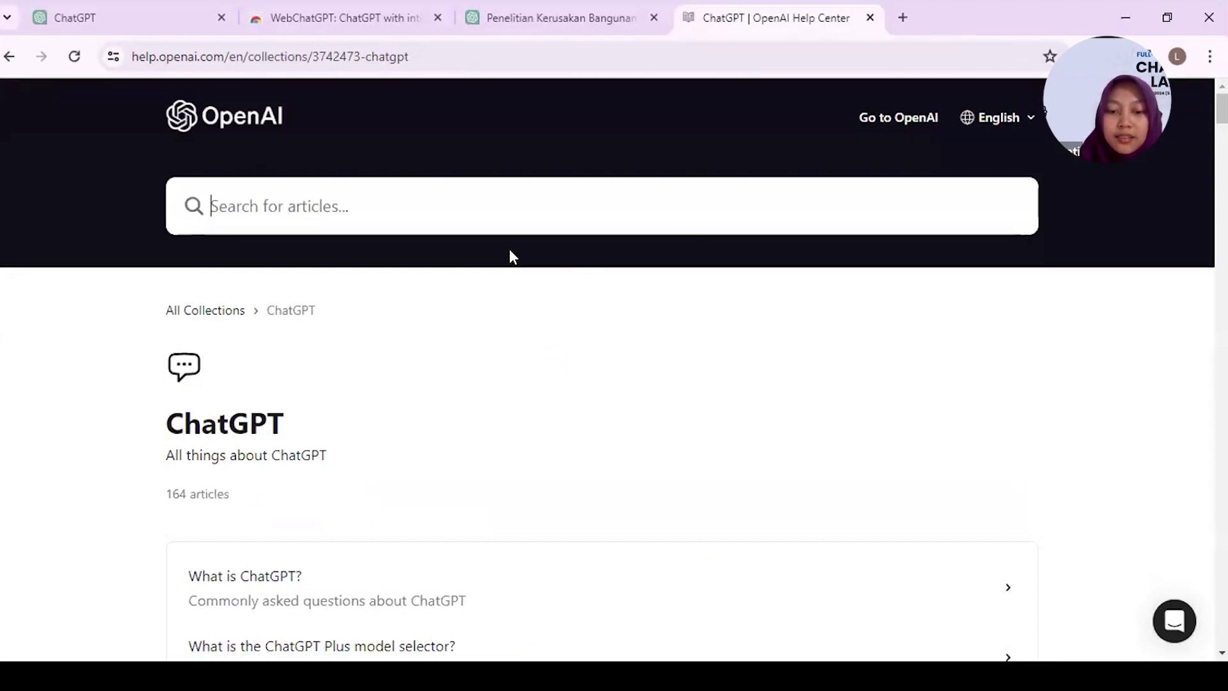
{"action": "type", "text": "long generate"}
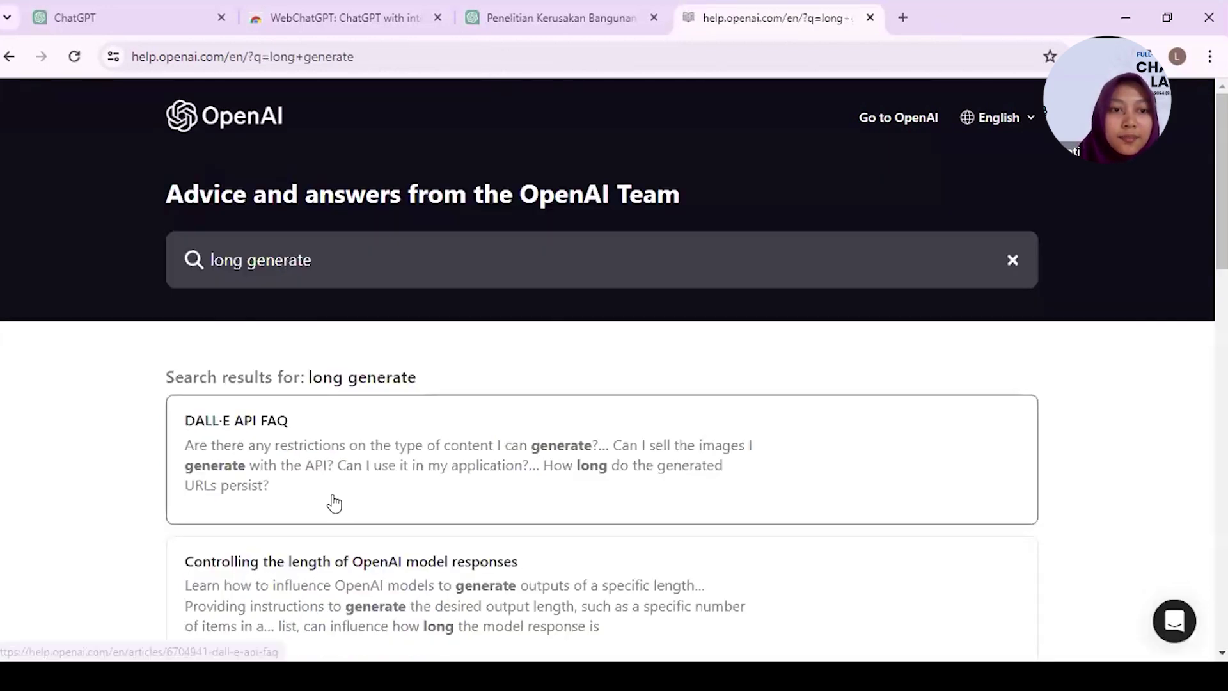
{"action": "scroll", "coordinate": [332, 502], "scroll_direction": "down", "scroll_amount": 3}
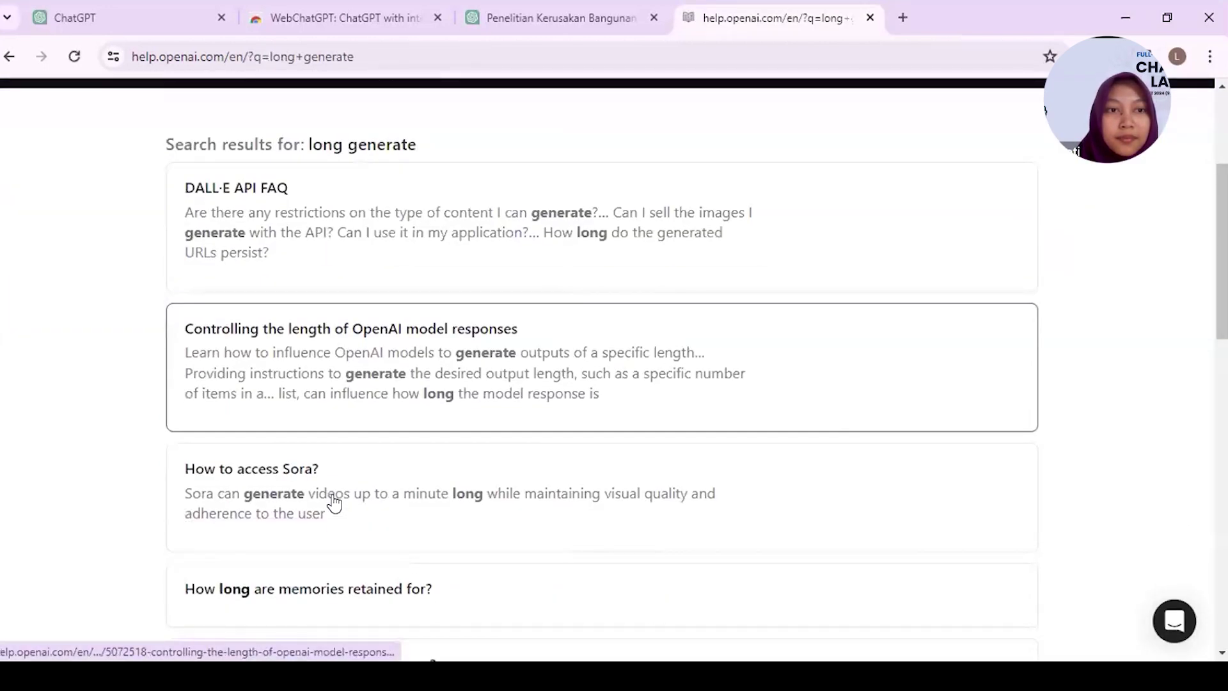
{"action": "scroll", "coordinate": [334, 503], "scroll_direction": "down", "scroll_amount": 3}
{"action": "scroll", "coordinate": [334, 503], "scroll_direction": "down", "scroll_amount": 2}
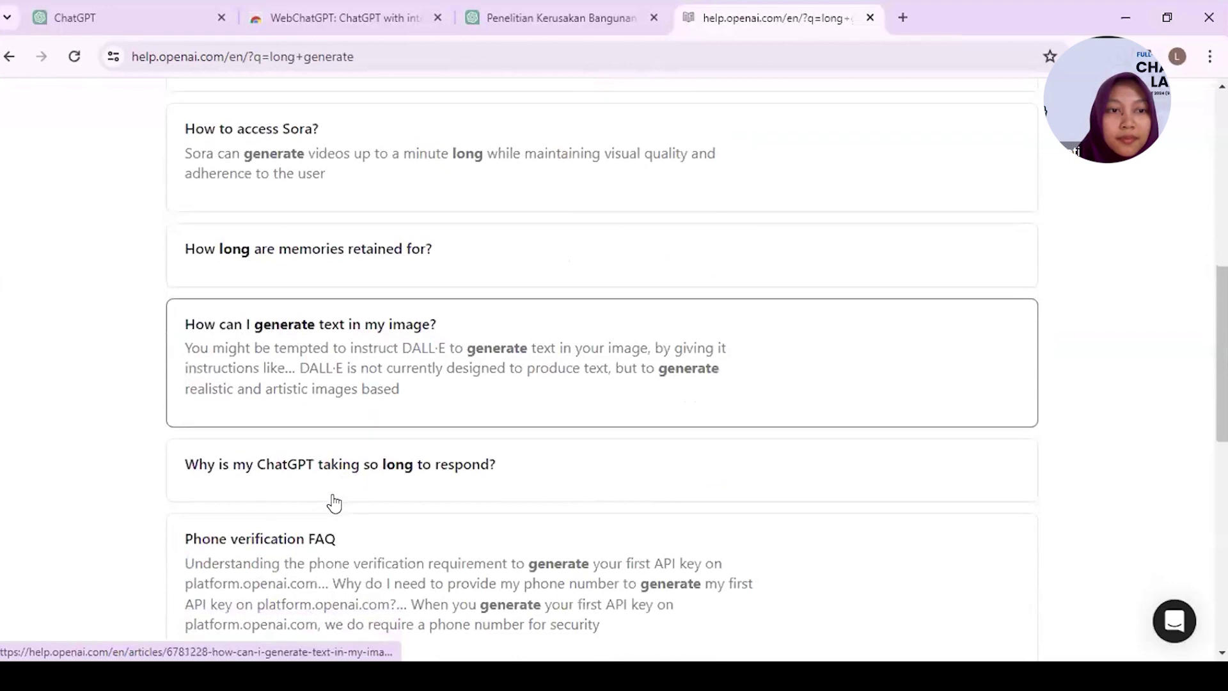
{"action": "scroll", "coordinate": [334, 504], "scroll_direction": "down", "scroll_amount": 2}
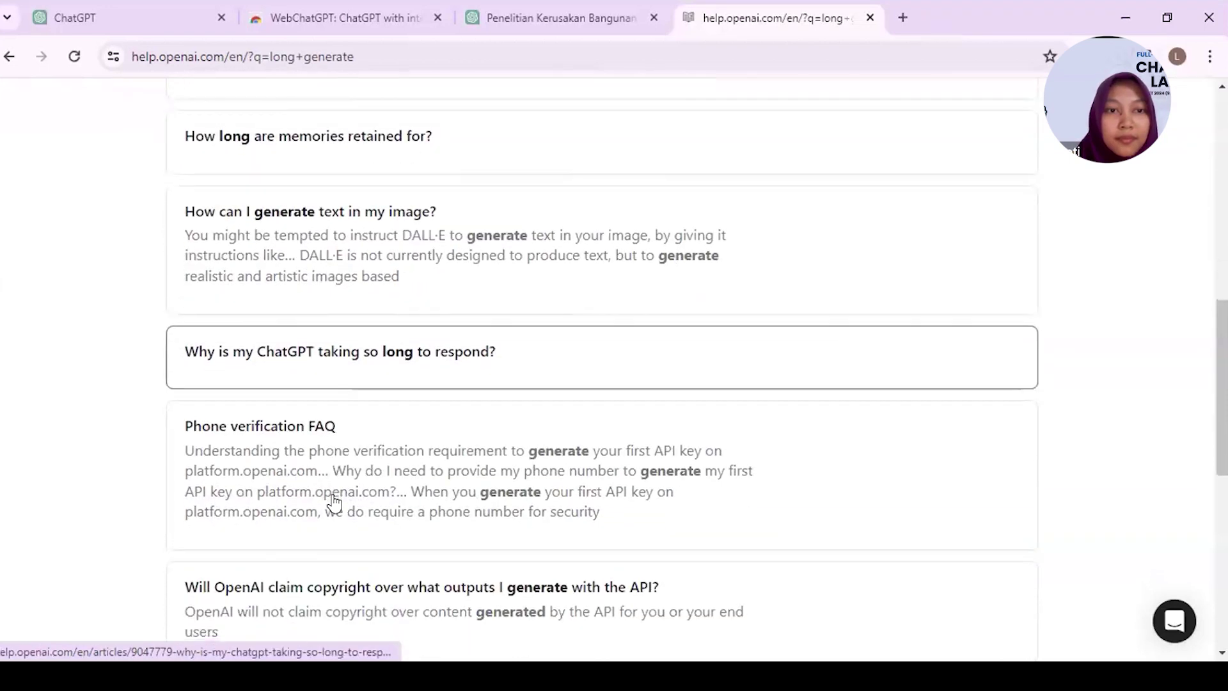
{"action": "scroll", "coordinate": [334, 504], "scroll_direction": "down", "scroll_amount": 1}
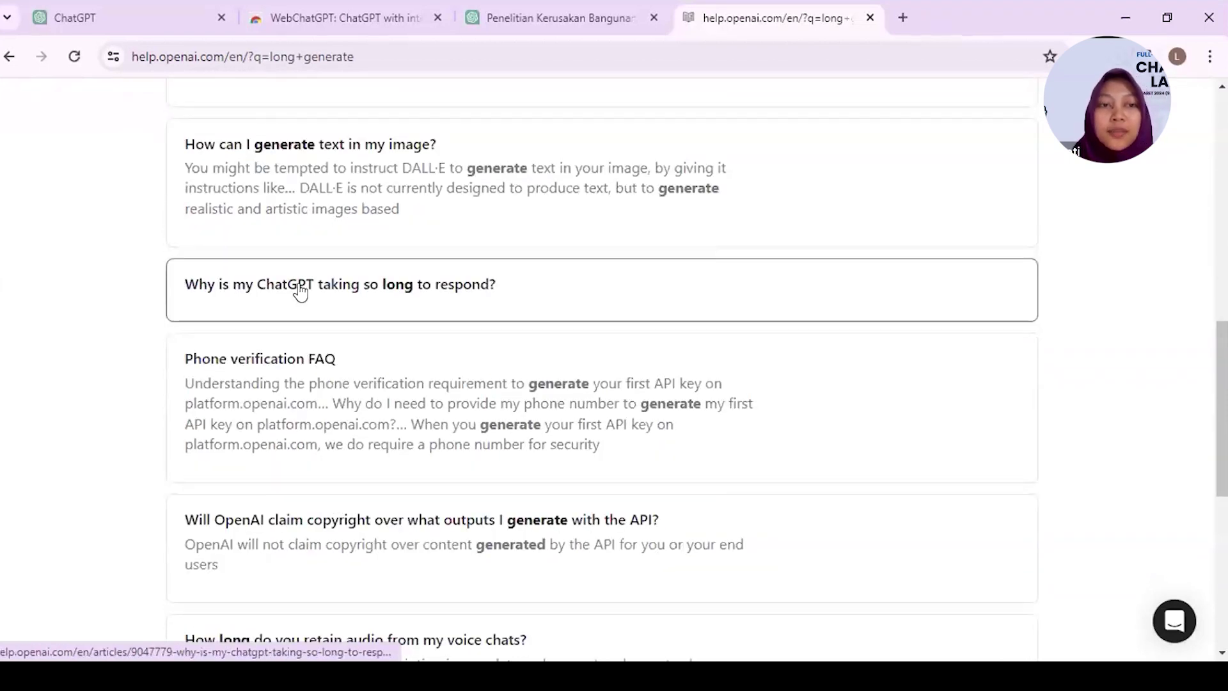
{"action": "left_click", "coordinate": [393, 296]}
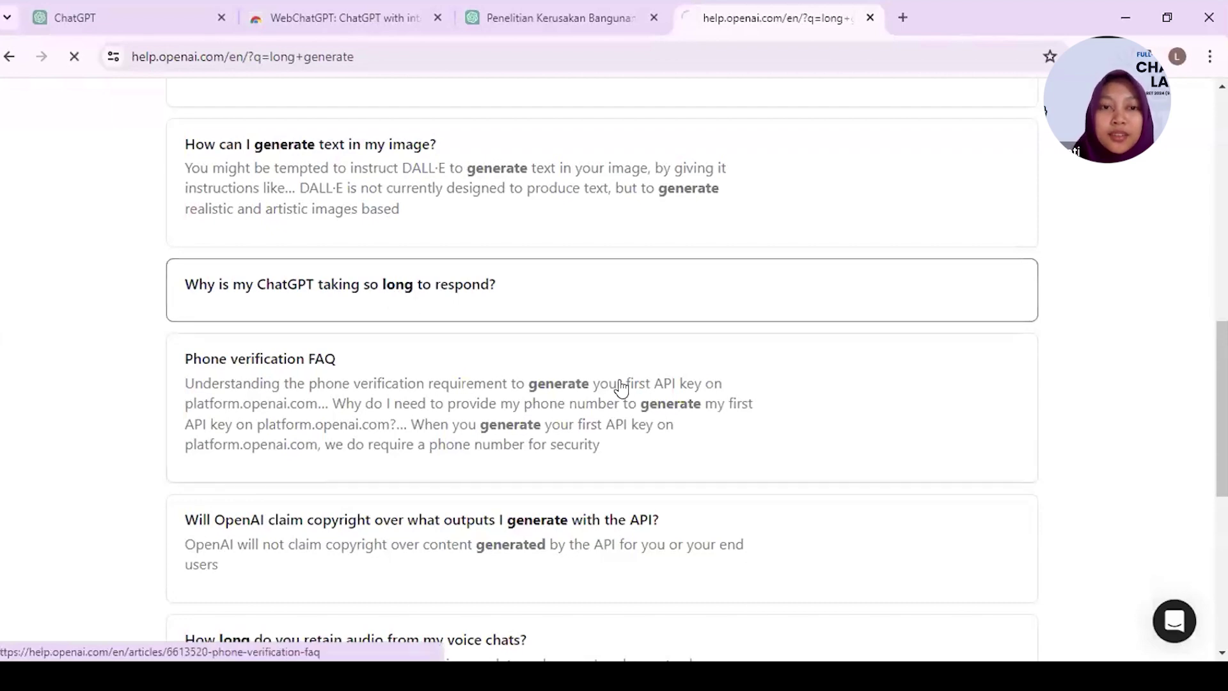
- Read 'Why is my ChatGPT taking so long to respond?' and return to the ChatGPT tab
{"action": "scroll", "coordinate": [428, 506], "scroll_direction": "down", "scroll_amount": 1}
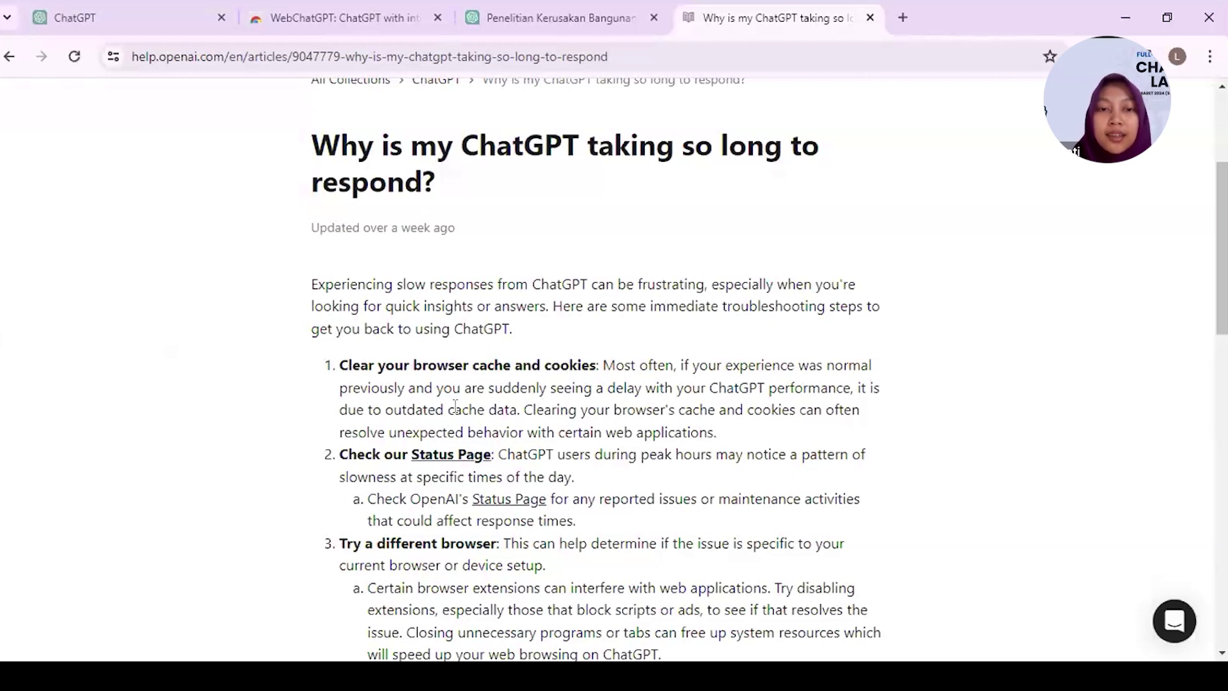
{"action": "left_click_drag", "start_coordinate": [446, 409], "coordinate": [486, 410]}
{"action": "left_click", "coordinate": [544, 422]}
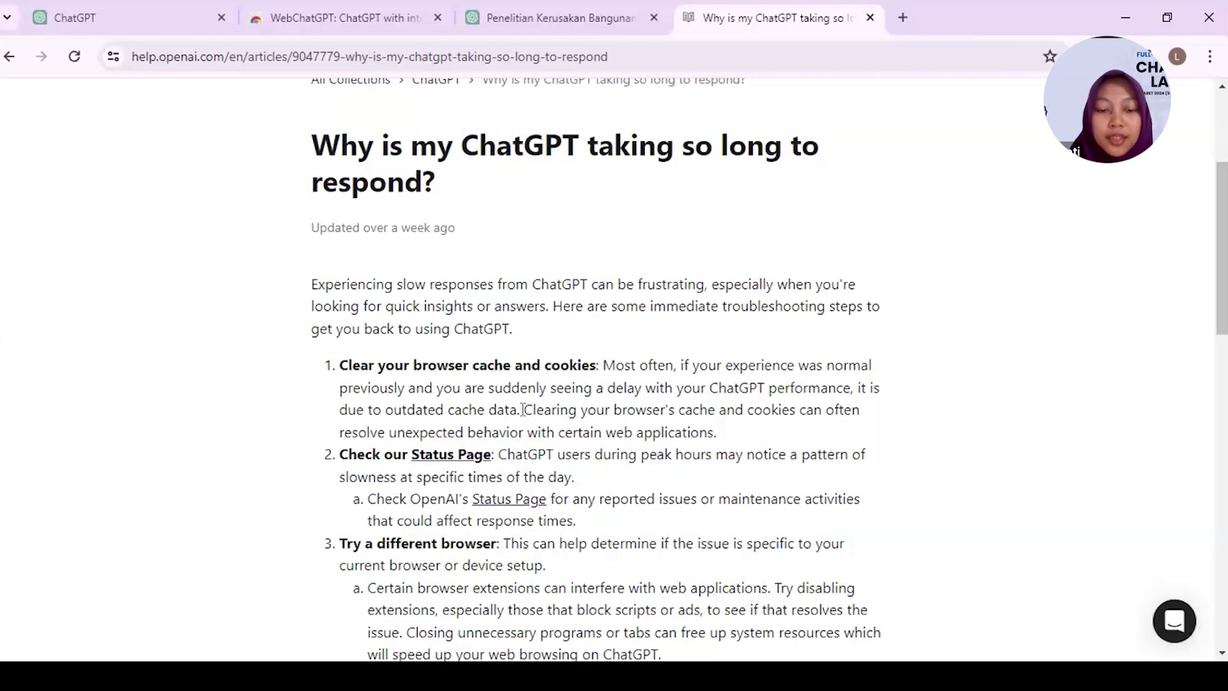
{"action": "scroll", "coordinate": [523, 409], "scroll_direction": "down", "scroll_amount": 4}
{"action": "scroll", "coordinate": [523, 409], "scroll_direction": "down", "scroll_amount": 6}
{"action": "left_click", "coordinate": [91, 18]}
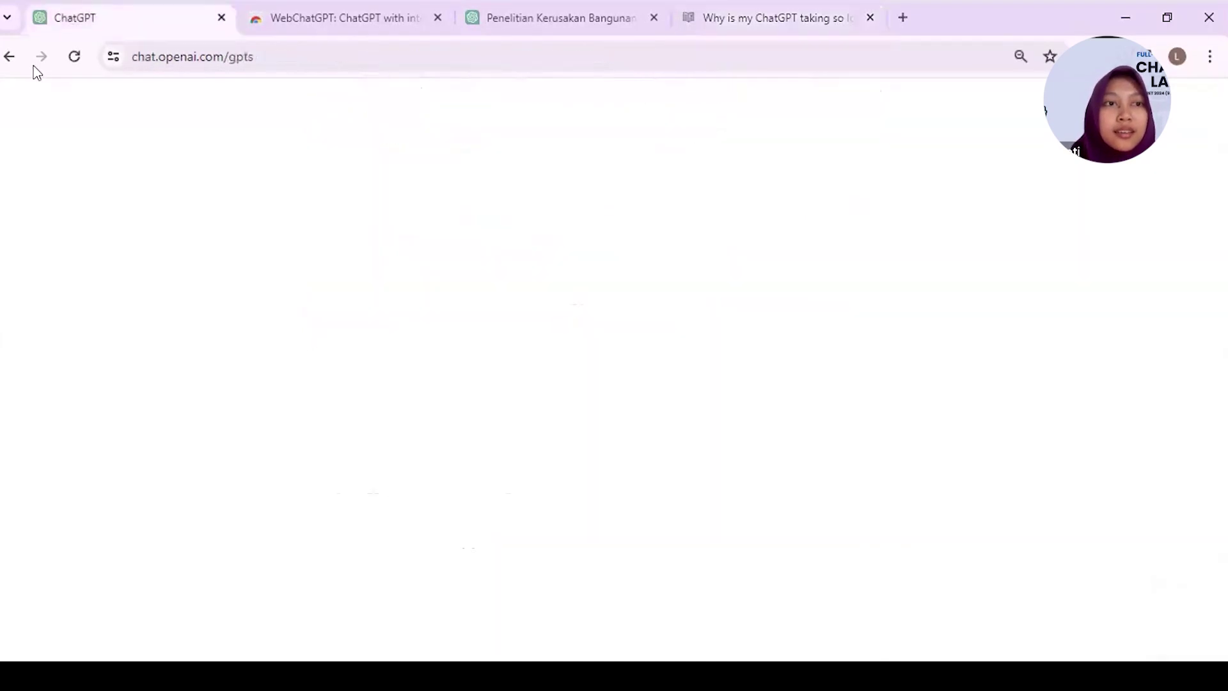
- Reload the stalled GPTs page twice and look over the WebChatGPT extension page
{"action": "left_click", "coordinate": [70, 58]}
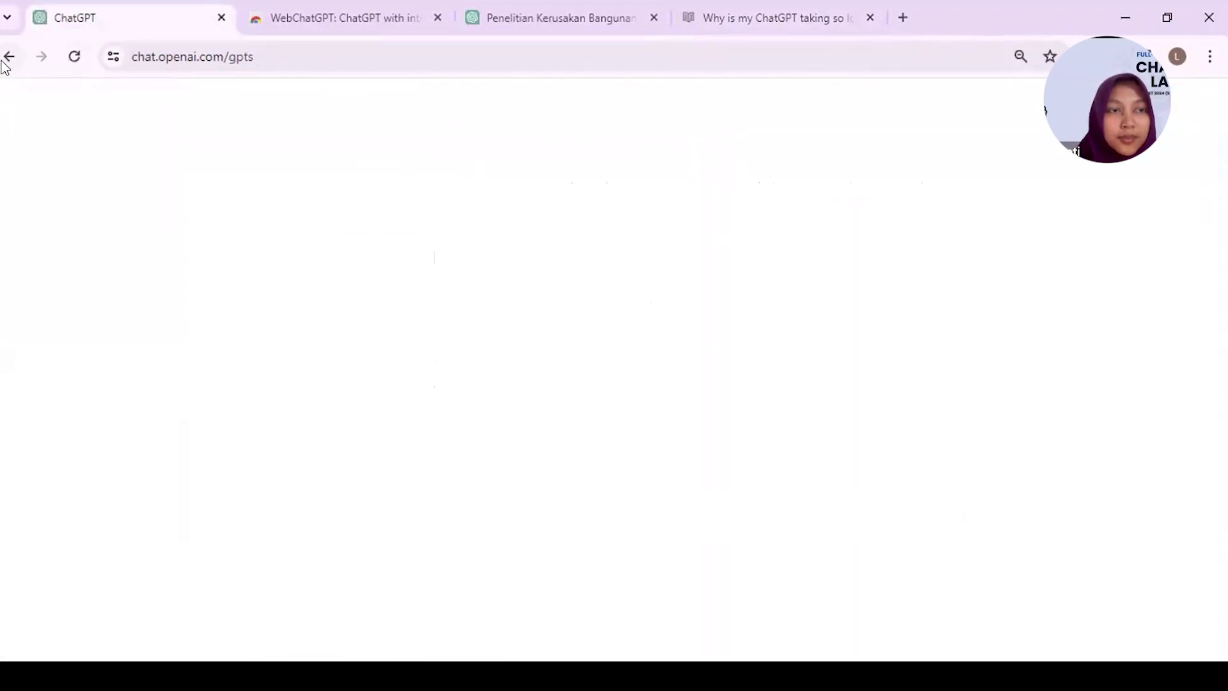
{"action": "left_click", "coordinate": [78, 66]}
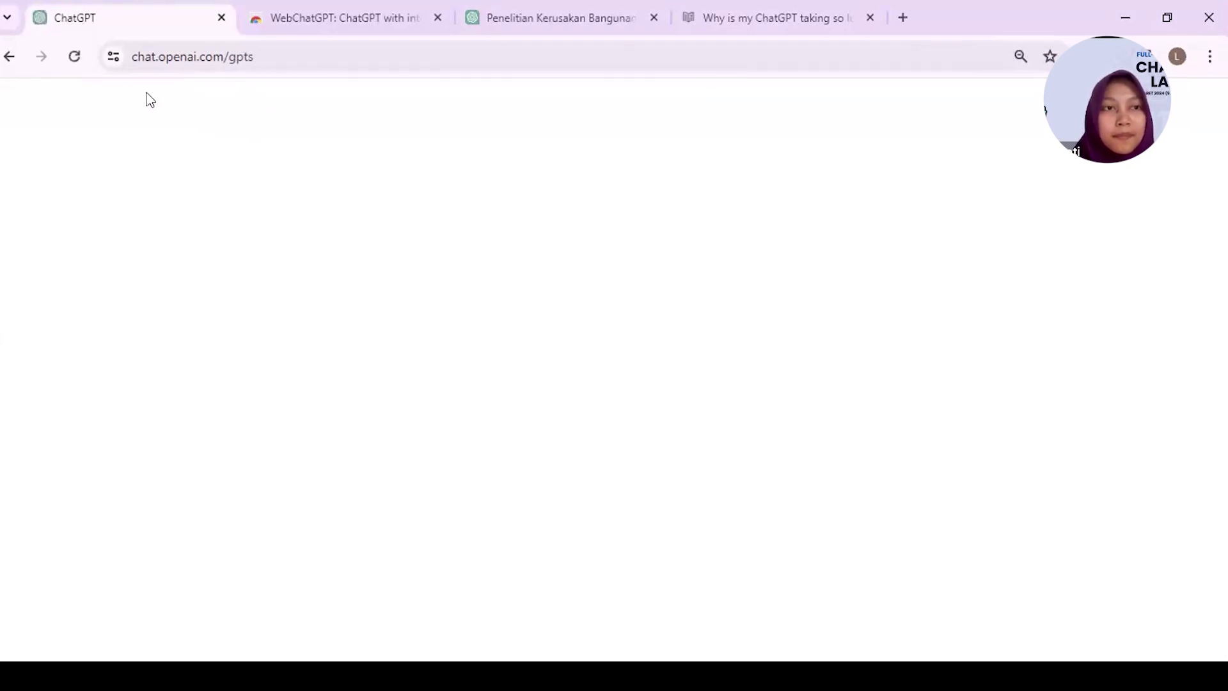
{"action": "left_click", "coordinate": [370, 12]}
{"action": "scroll", "coordinate": [99, 131], "scroll_direction": "down", "scroll_amount": 4}
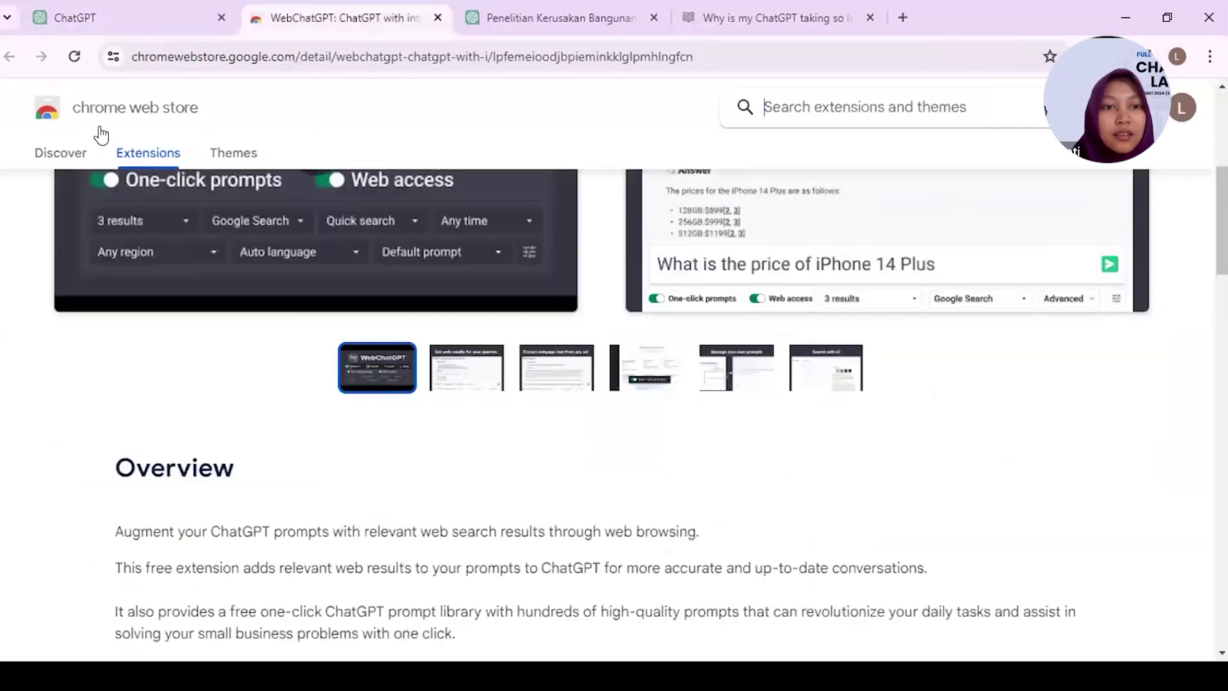
{"action": "scroll", "coordinate": [100, 134], "scroll_direction": "down", "scroll_amount": 3}
- Reload the blank GPTs page once more, then close that tab and open a new one
{"action": "left_click", "coordinate": [74, 24]}
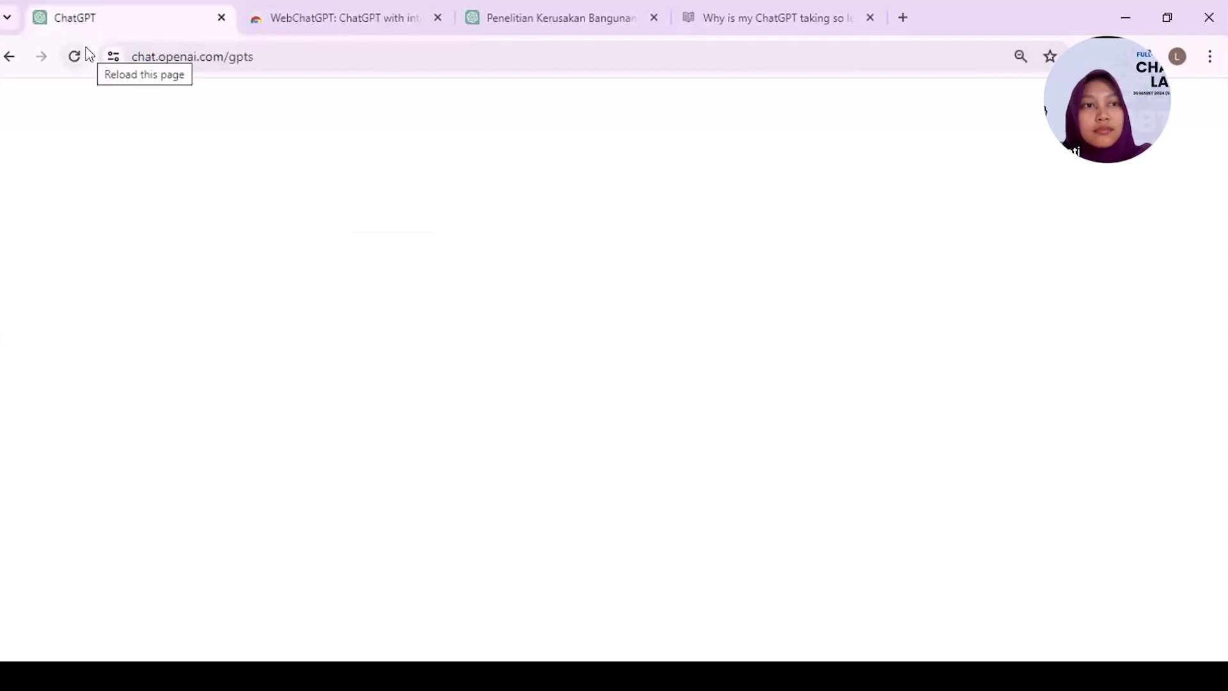
{"action": "left_click", "coordinate": [88, 55]}
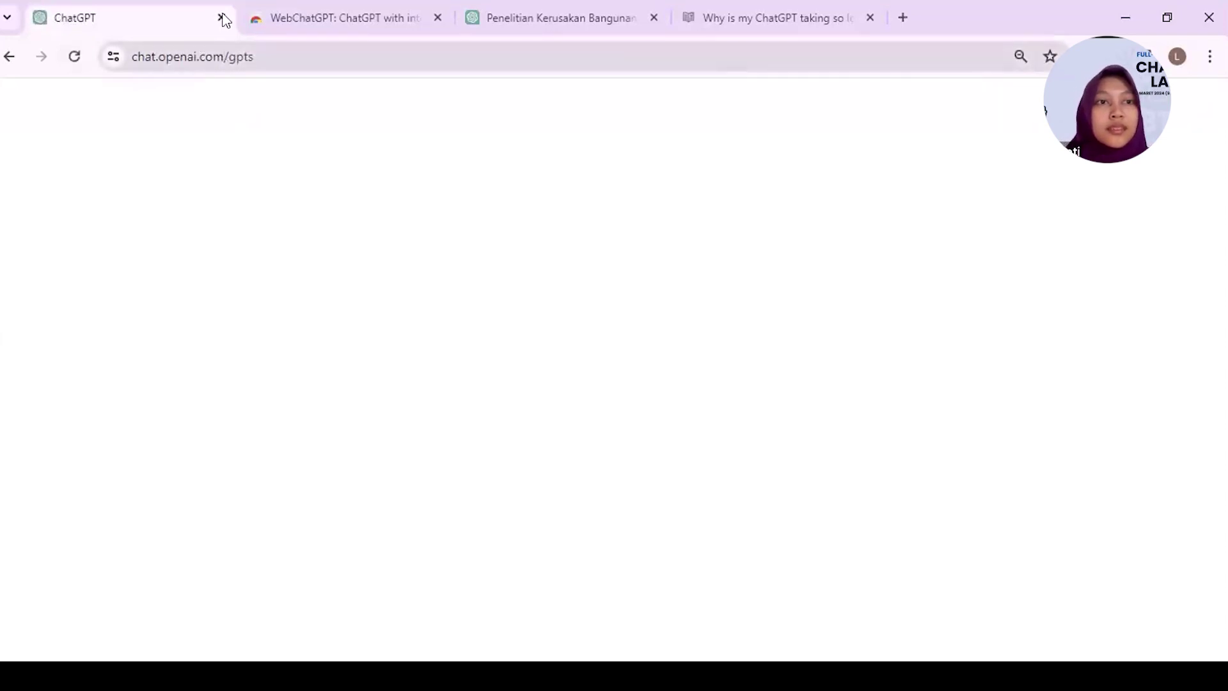
{"action": "left_click", "coordinate": [223, 18]}
{"action": "left_click", "coordinate": [685, 16]}
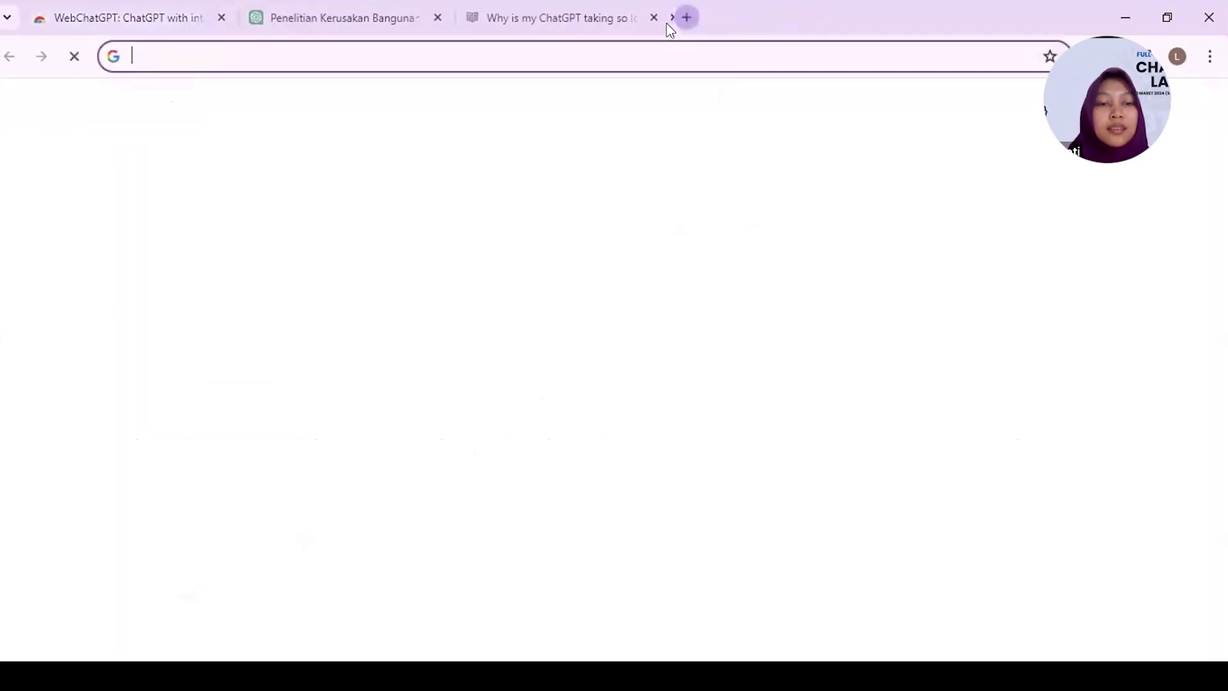
- Load chat.openai.com and start a new chat
{"action": "type", "text": "chat.openai.com"}
{"action": "key", "text": "Return"}
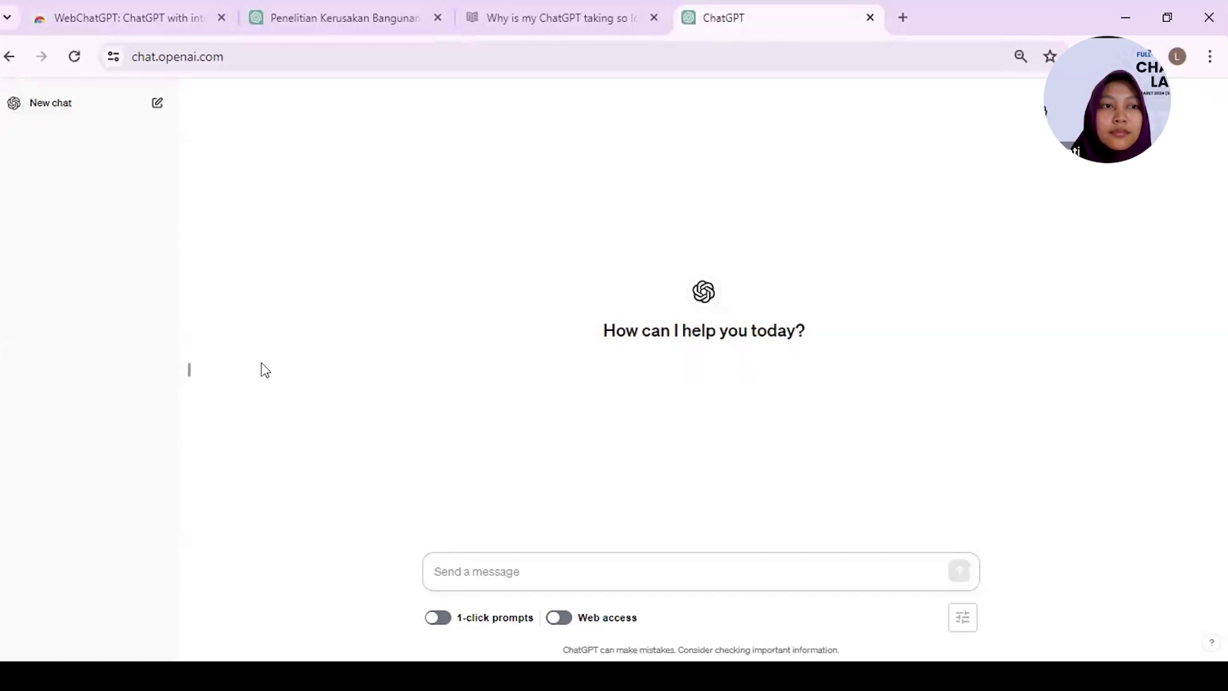
{"action": "left_click", "coordinate": [153, 105]}
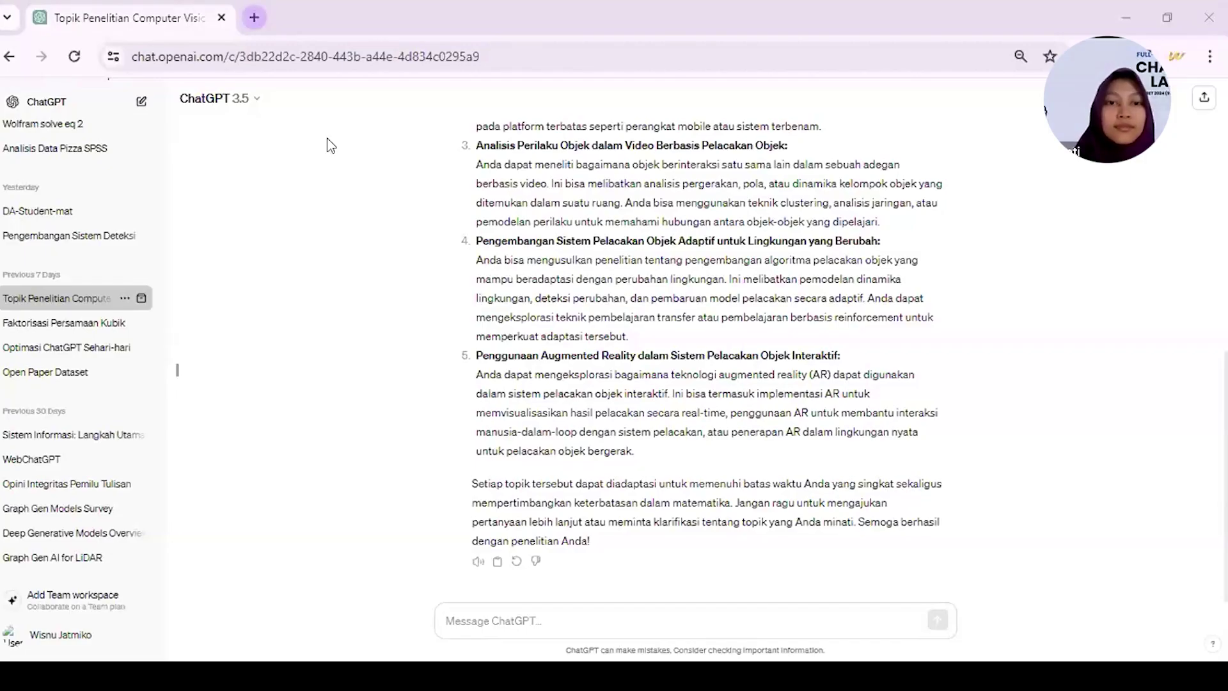
- Open Explore GPTs from the ChatGPT tab and search the store for 'Scholar'
{"action": "key", "text": "ctrl+t"}
{"action": "left_click", "coordinate": [108, 8]}
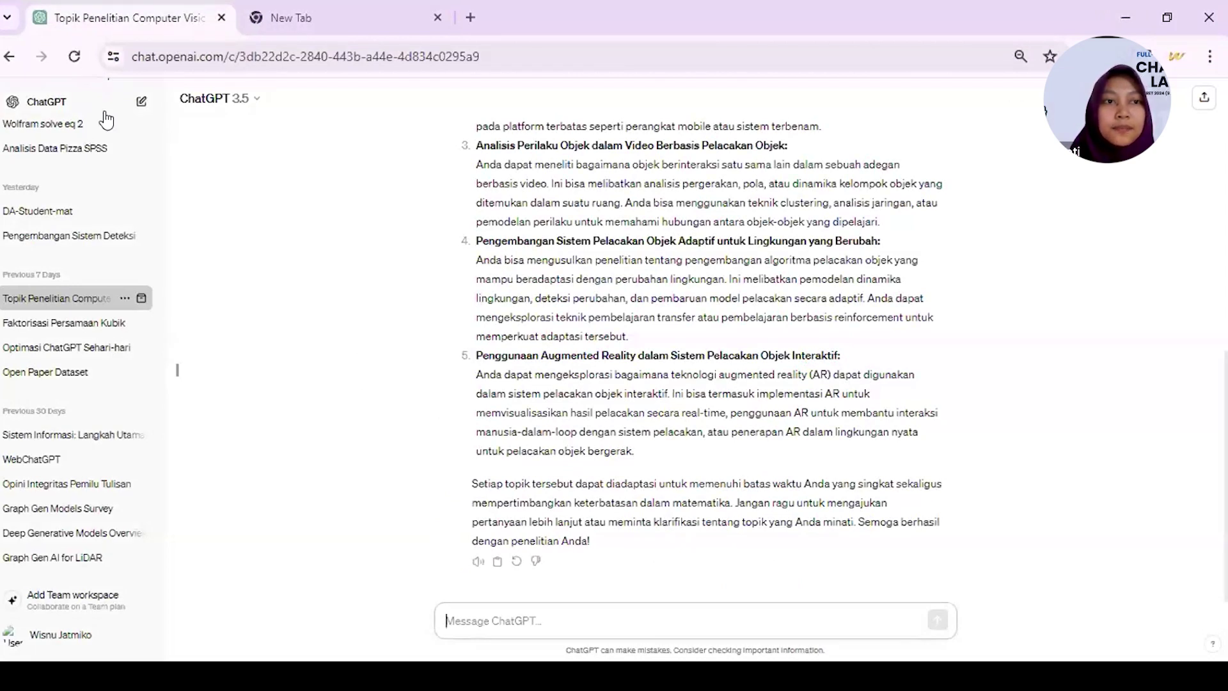
{"action": "scroll", "coordinate": [106, 119], "scroll_direction": "up", "scroll_amount": 3}
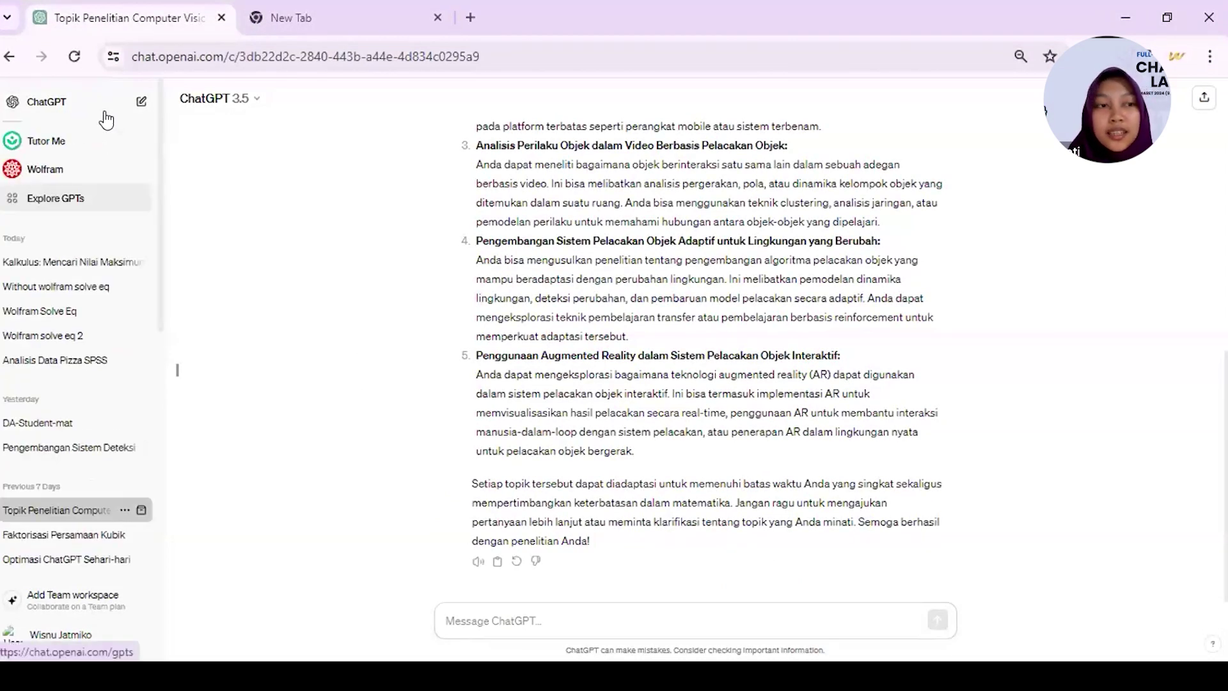
{"action": "left_click", "coordinate": [70, 198]}
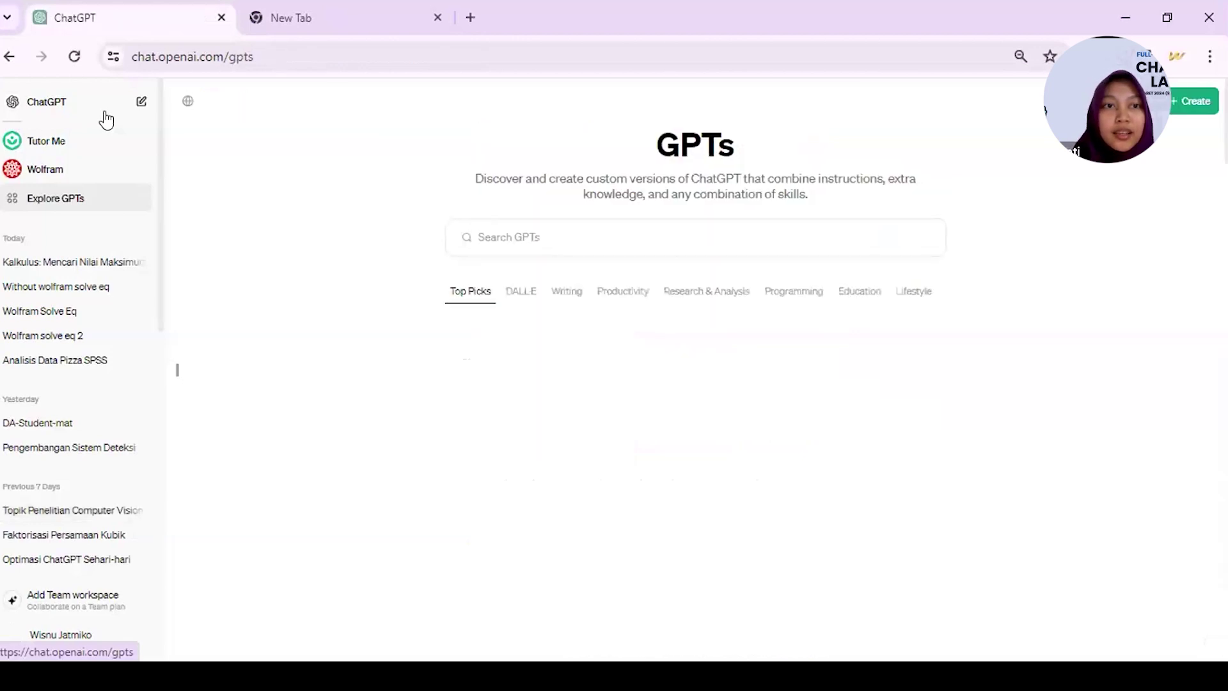
{"action": "left_click", "coordinate": [491, 244]}
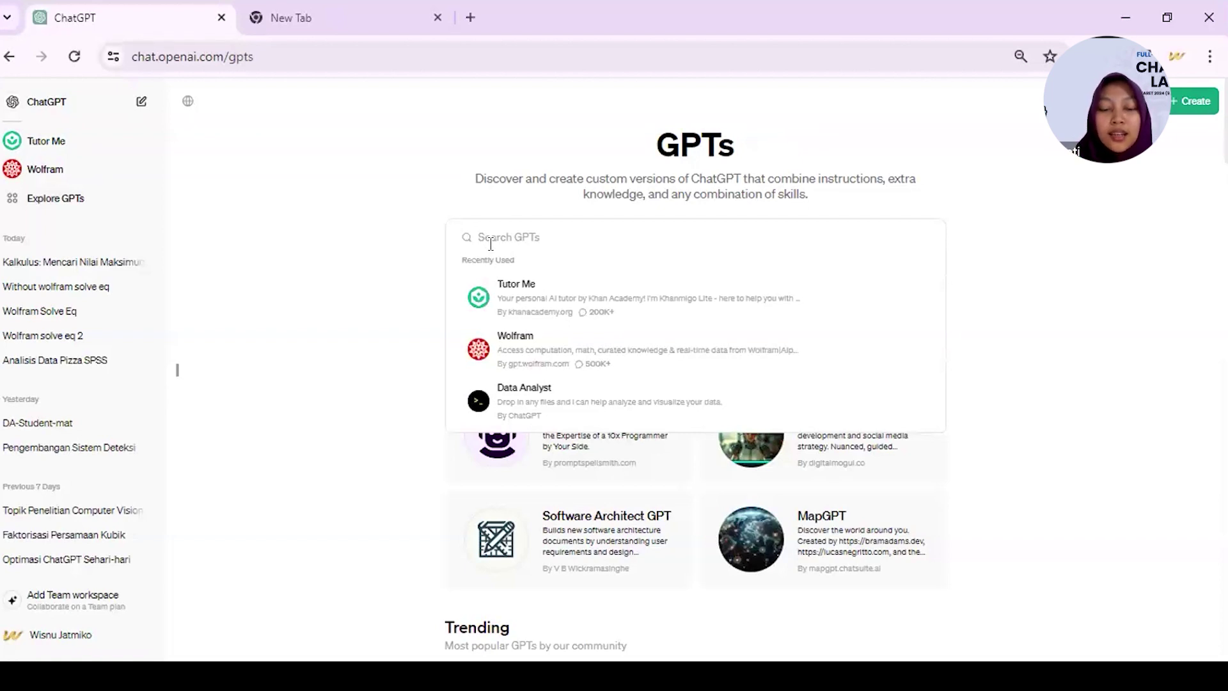
{"action": "type", "text": "Scholar"}
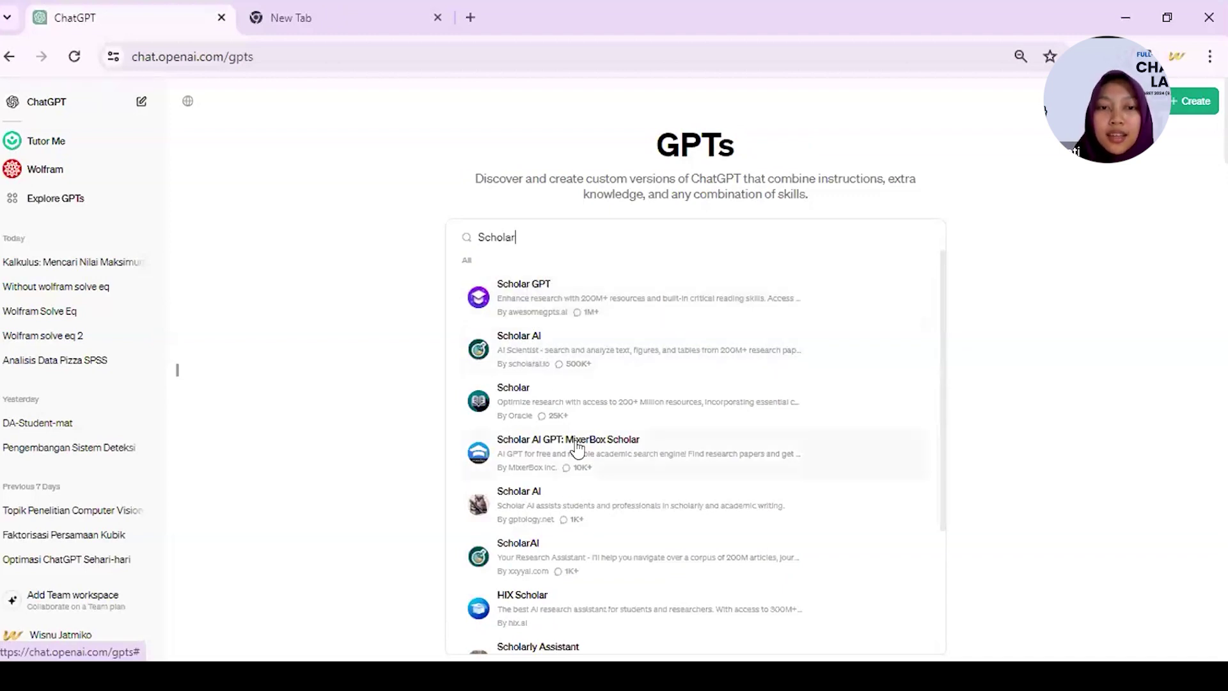
{"action": "scroll", "coordinate": [578, 448], "scroll_direction": "down", "scroll_amount": 3}
{"action": "scroll", "coordinate": [578, 448], "scroll_direction": "up", "scroll_amount": 3}
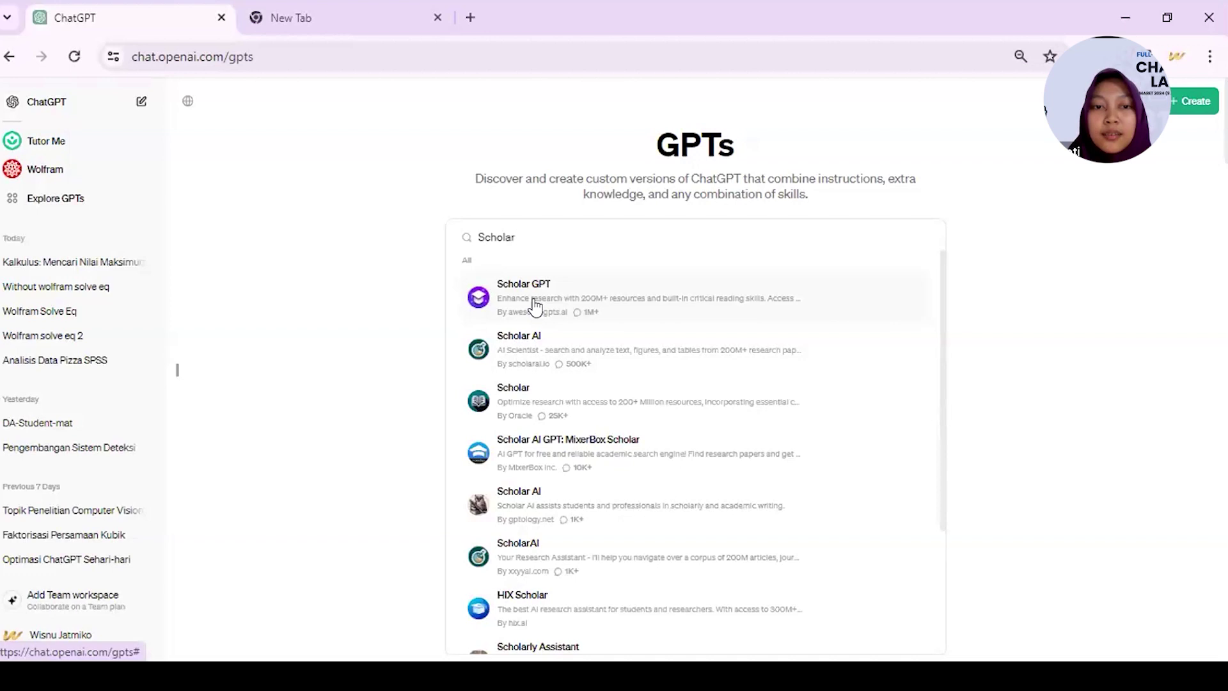
- Review Scholar GPT's description, capabilities and ratings, then start a chat with it
{"action": "left_click", "coordinate": [535, 306]}
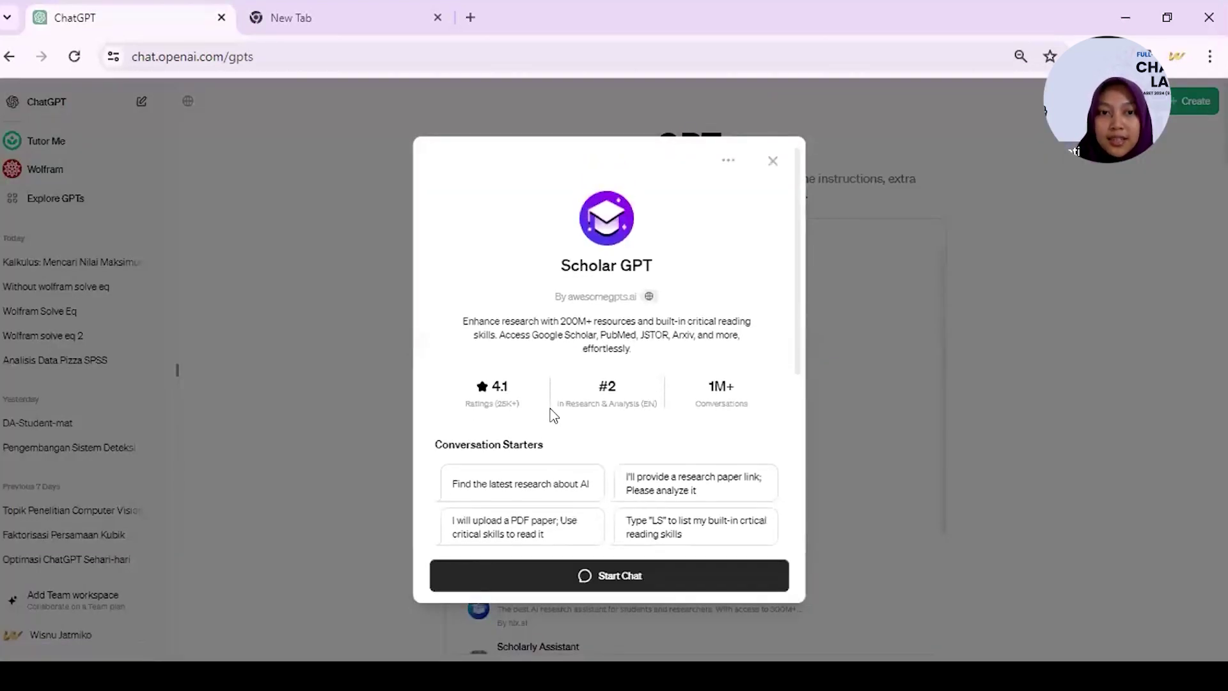
{"action": "left_click_drag", "start_coordinate": [458, 322], "coordinate": [633, 349]}
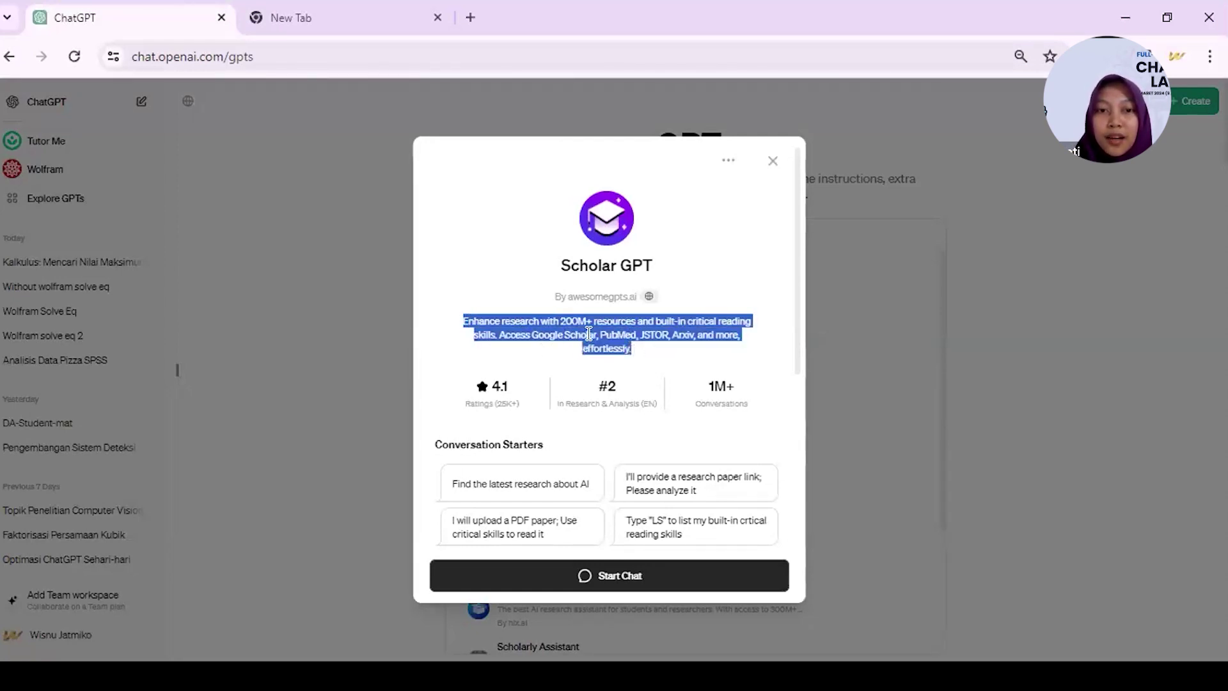
{"action": "left_click", "coordinate": [558, 318]}
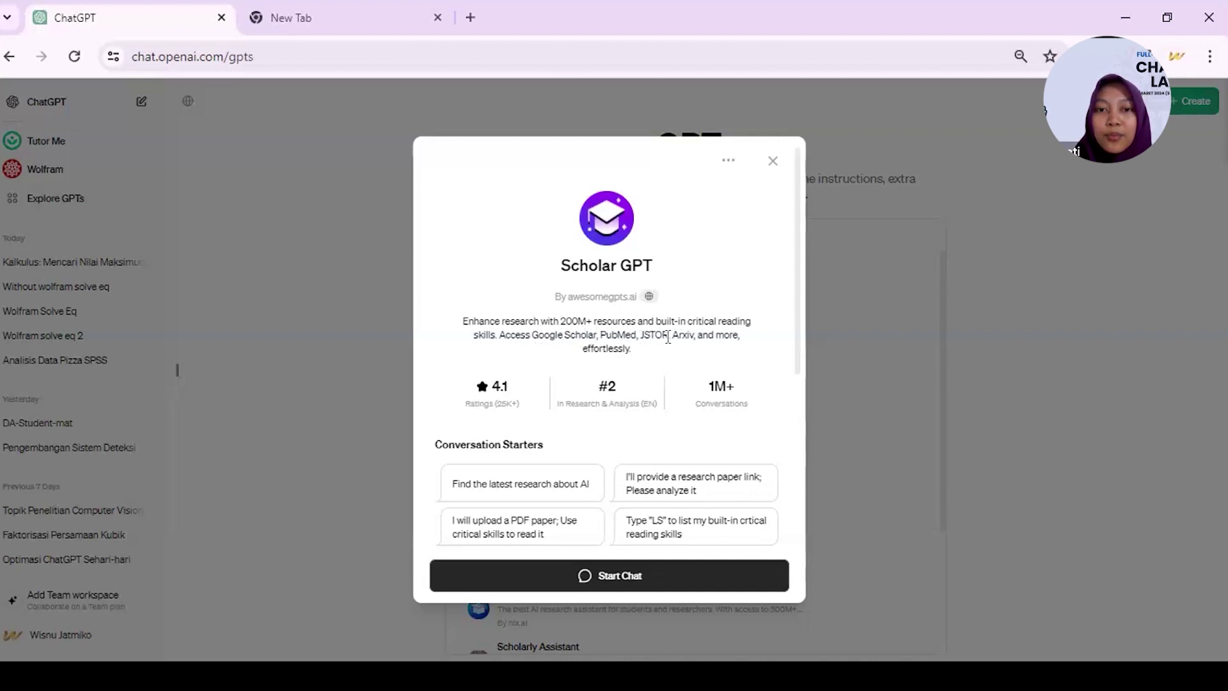
{"action": "scroll", "coordinate": [699, 348], "scroll_direction": "down", "scroll_amount": 4}
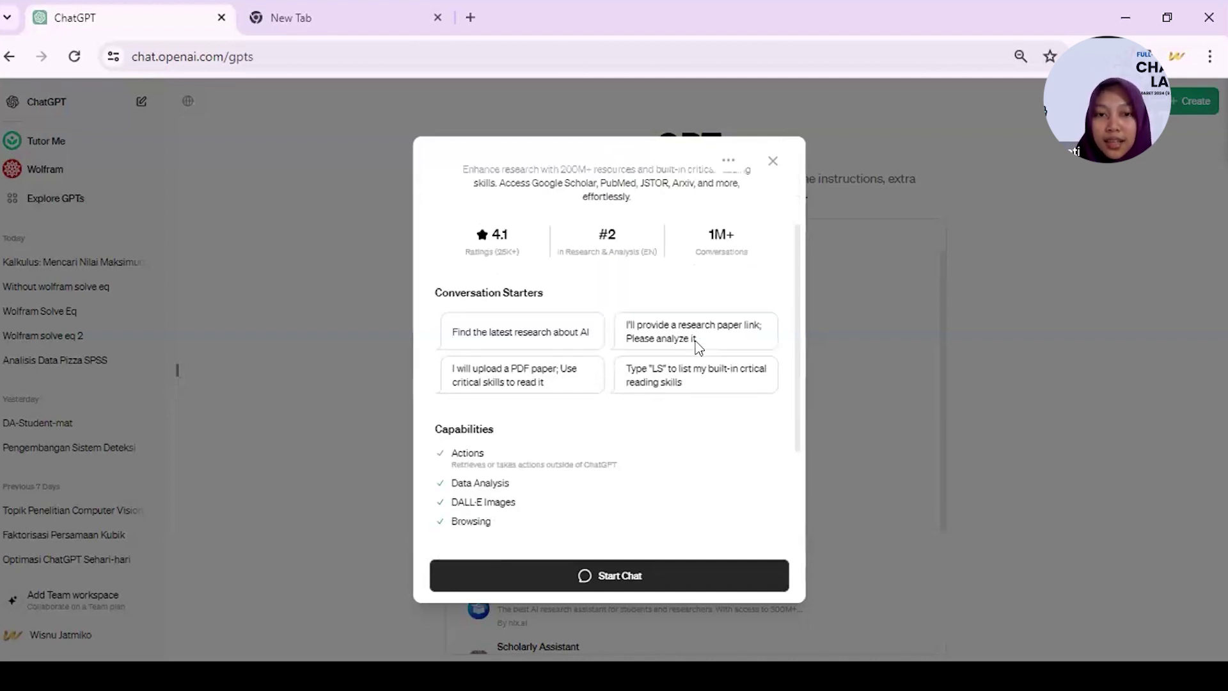
{"action": "scroll", "coordinate": [698, 350], "scroll_direction": "down", "scroll_amount": 3}
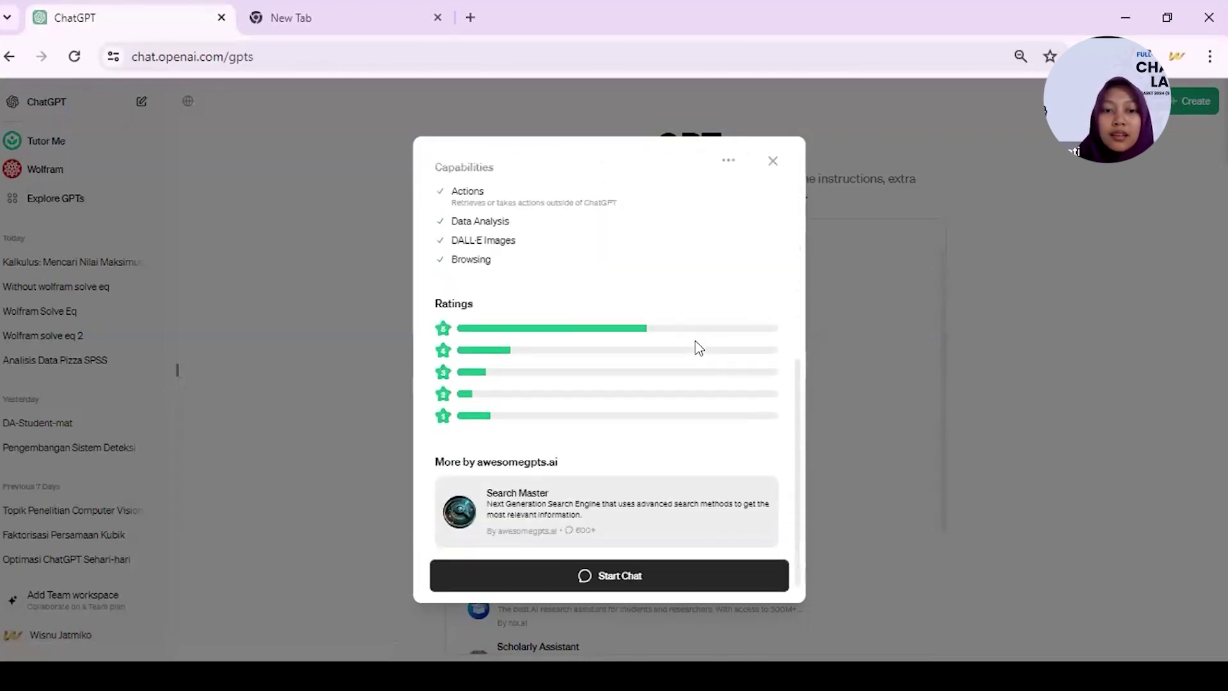
{"action": "scroll", "coordinate": [644, 453], "scroll_direction": "up", "scroll_amount": 7}
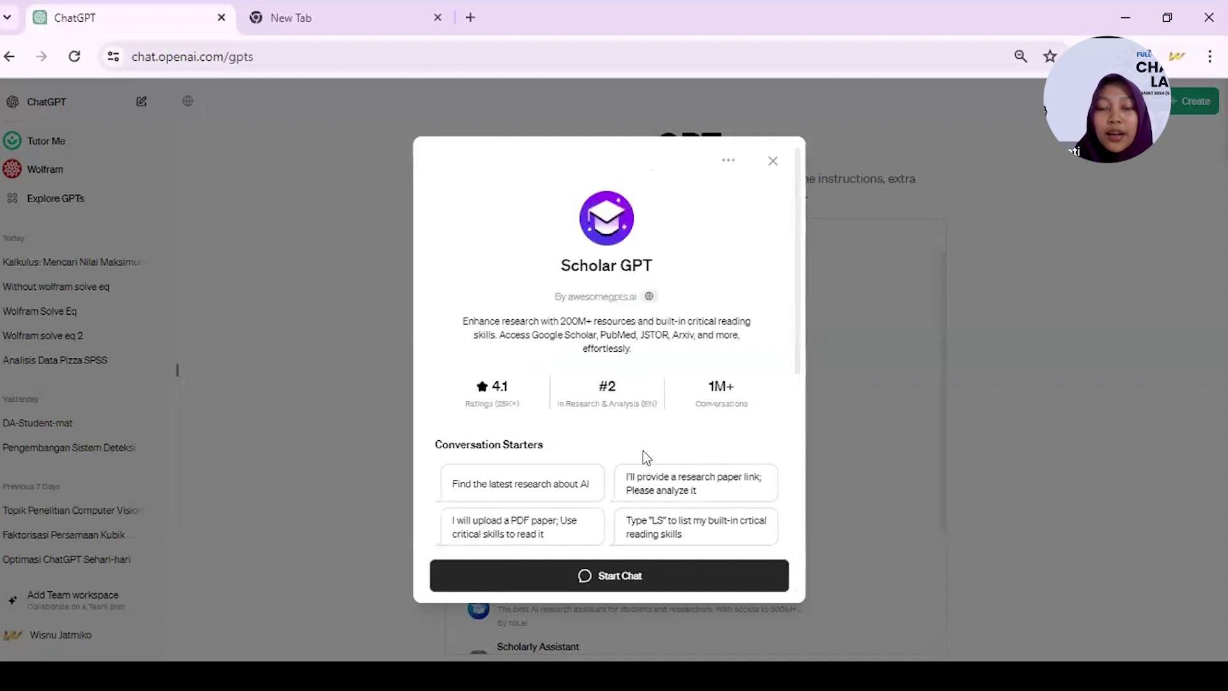
{"action": "left_click", "coordinate": [620, 587]}
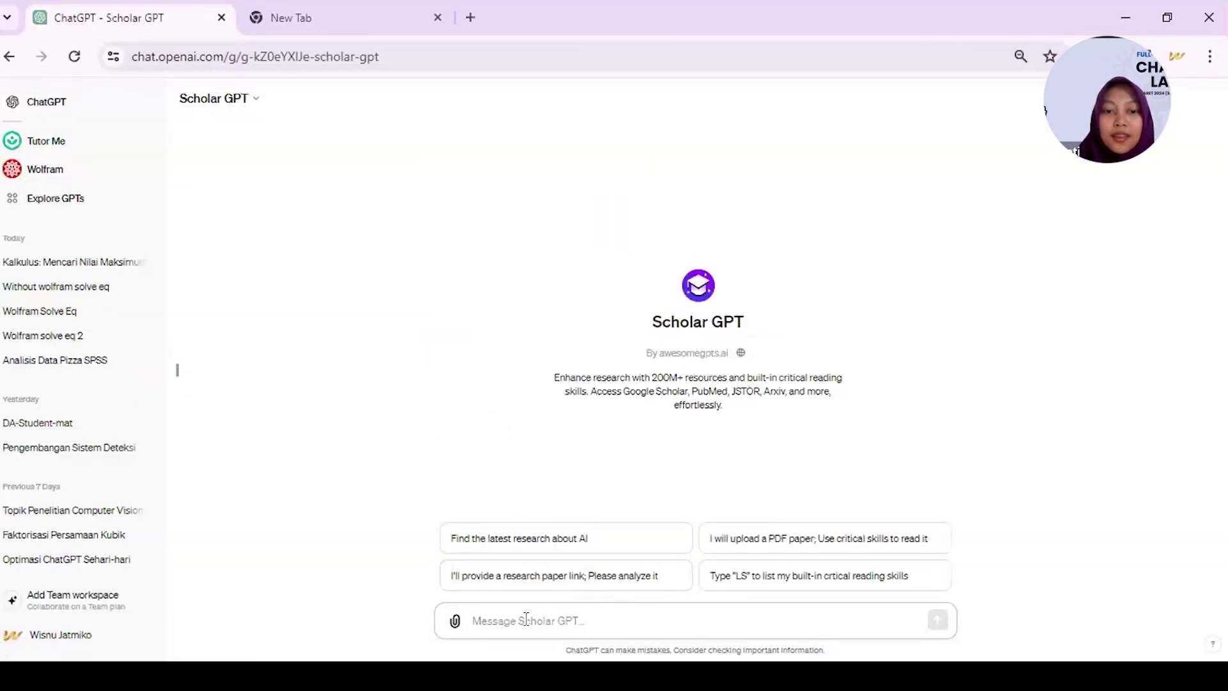
- Paste the LiDAR research prompt into Scholar GPT's message box, then clear it
{"action": "key", "text": "ctrl+v"}
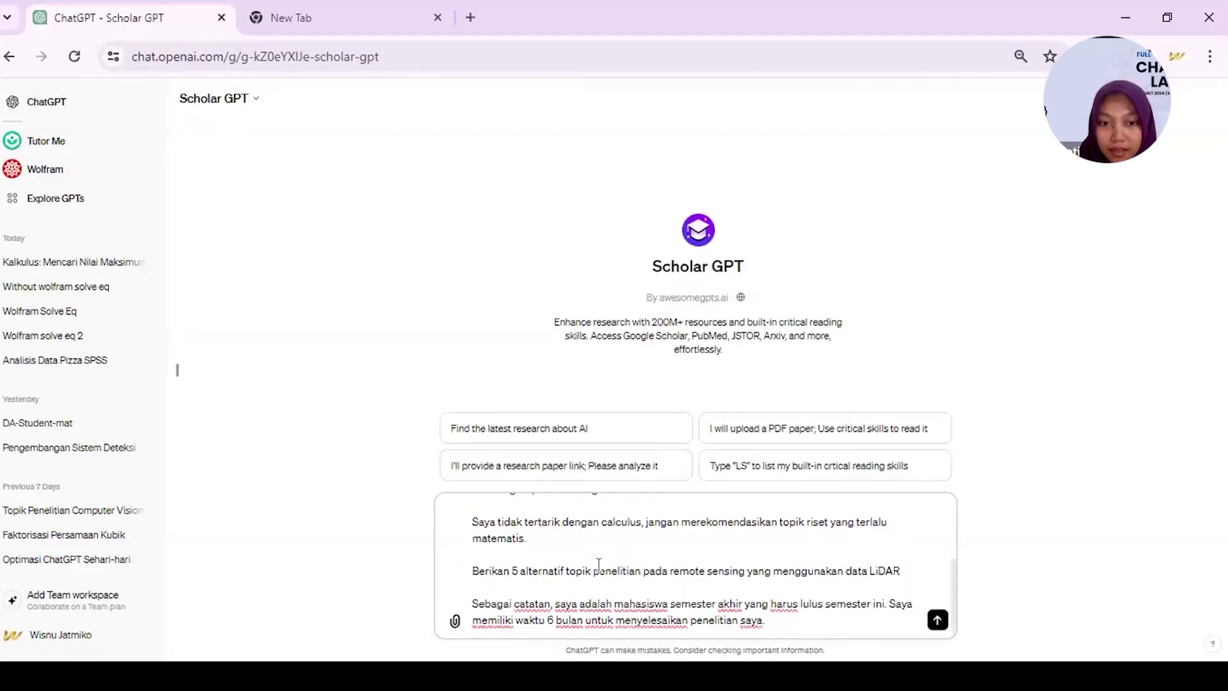
{"action": "scroll", "coordinate": [599, 563], "scroll_direction": "up", "scroll_amount": 5}
{"action": "key", "text": "ctrl+a"}
{"action": "key", "text": "BackSpace"}
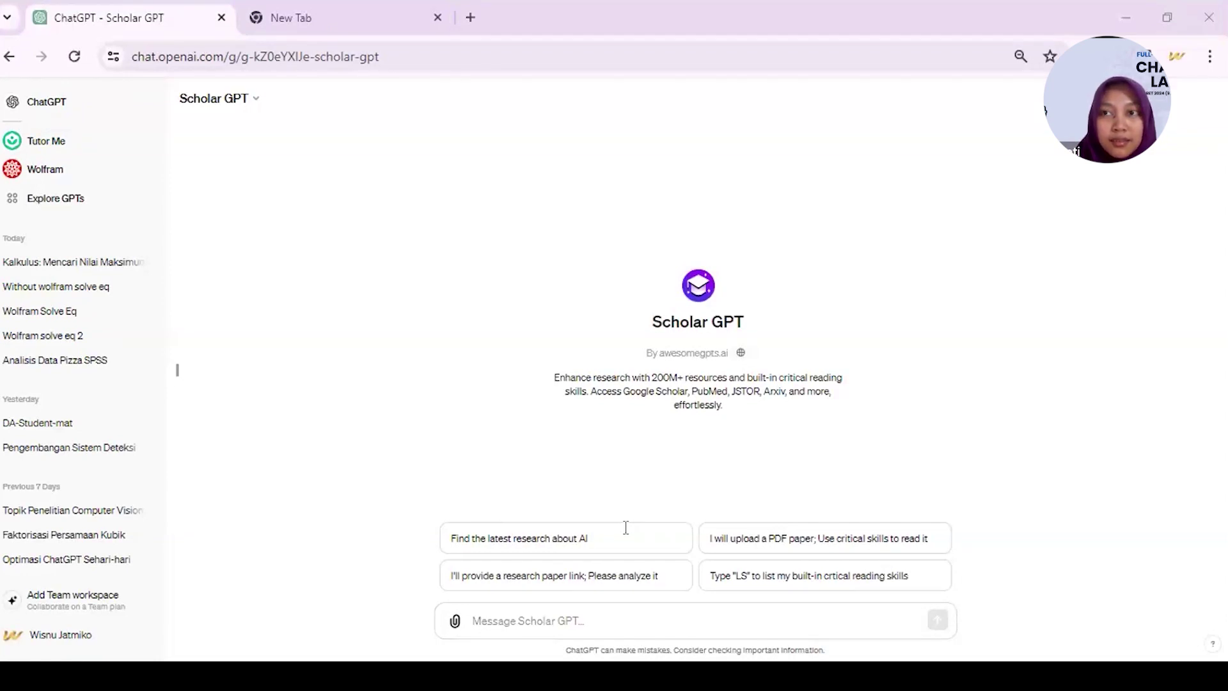
- Paste the revised LiDAR reference-table prompt and send it to Scholar GPT
{"action": "key", "text": "alt+Tab"}
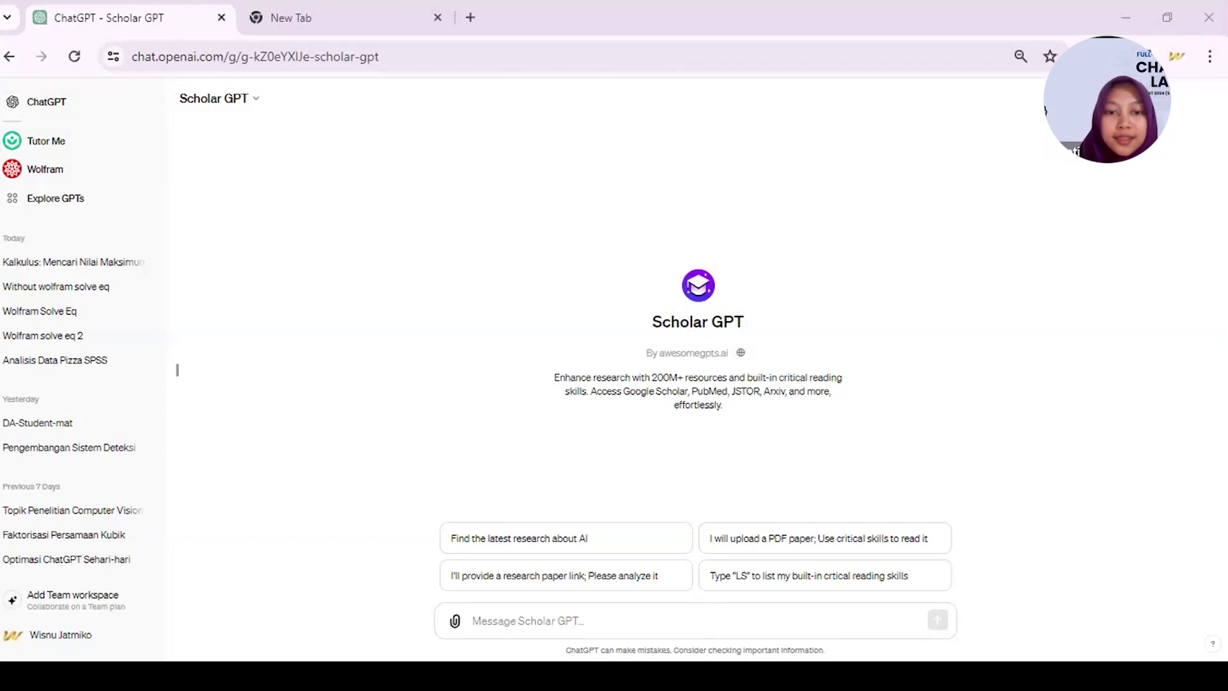
{"action": "left_click", "coordinate": [580, 621]}
{"action": "key", "text": "ctrl+v"}
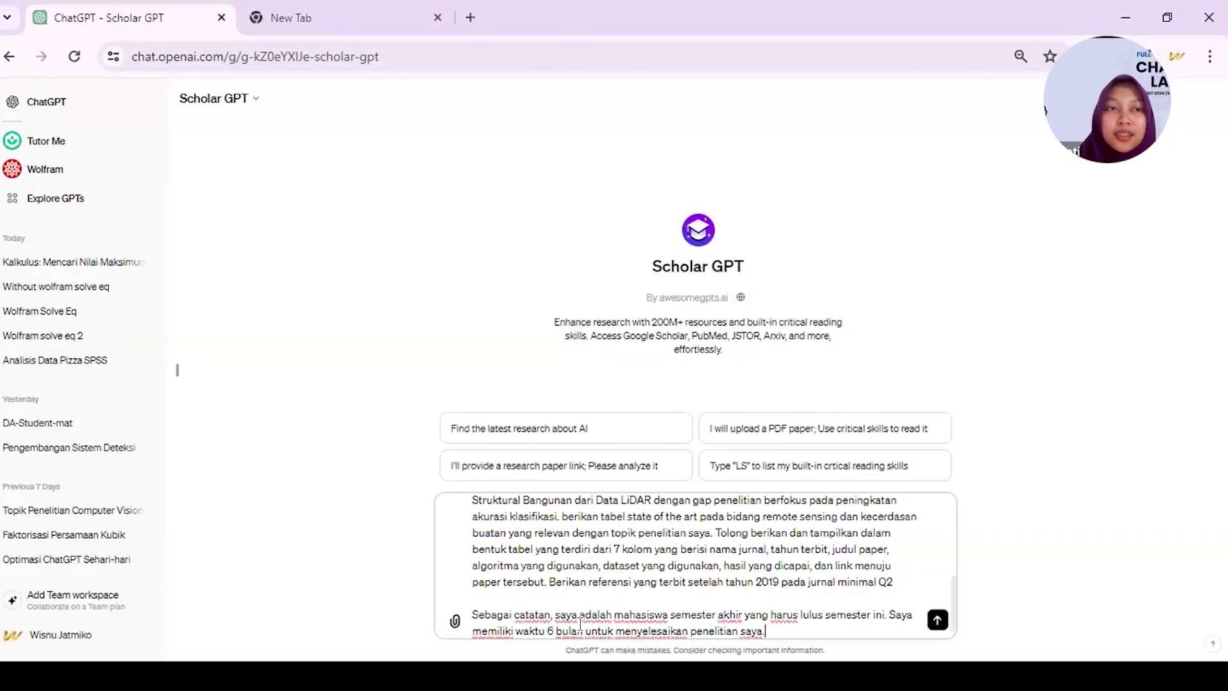
{"action": "key", "text": "Return"}
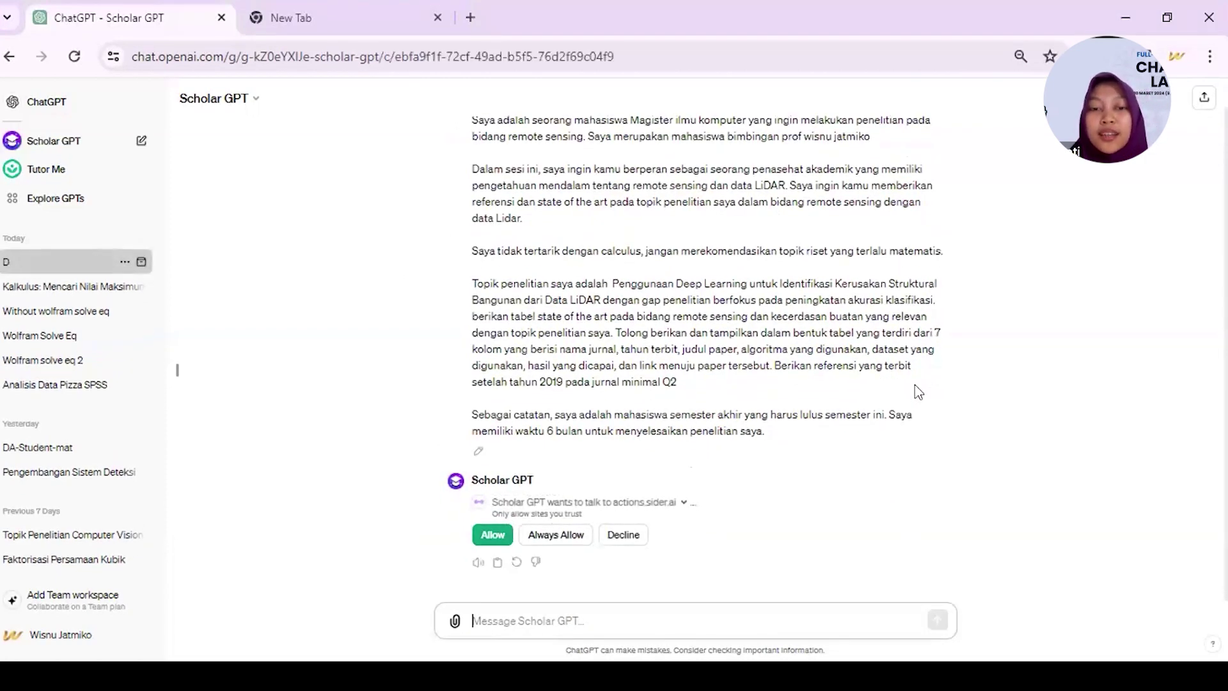
- Allow the actions.sider.ai search and open the first reference's link in a new tab
{"action": "left_click", "coordinate": [493, 535]}
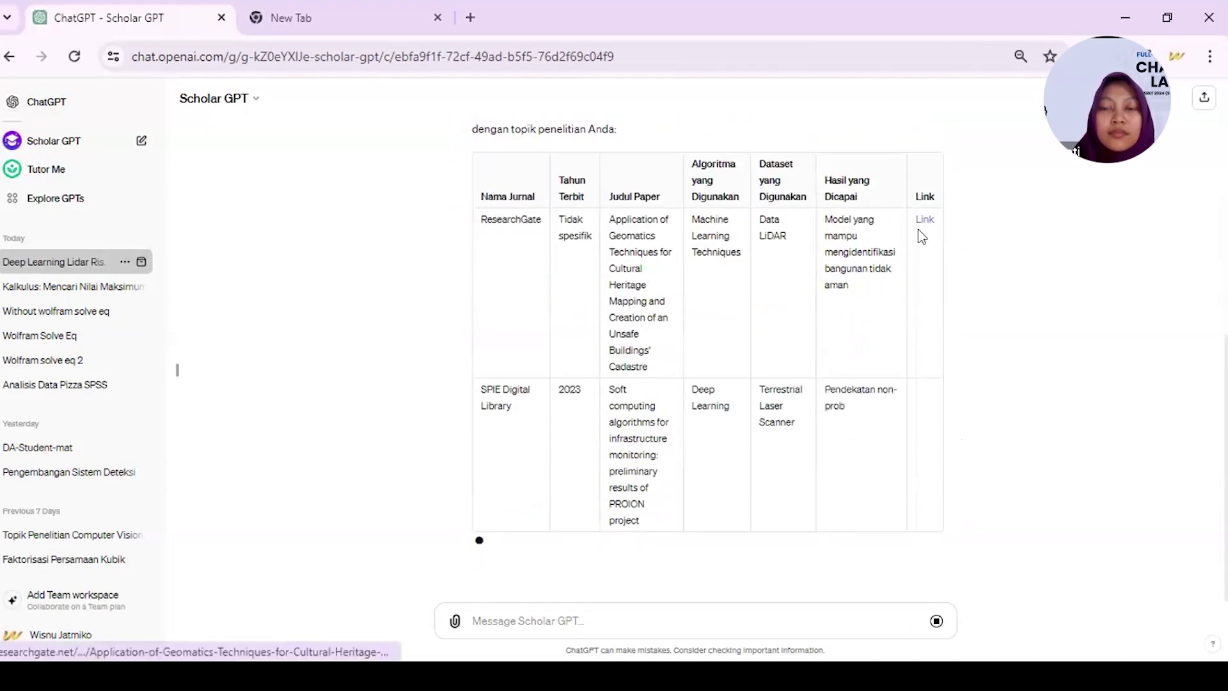
{"action": "right_click", "coordinate": [920, 227]}
{"action": "left_click", "coordinate": [967, 240]}
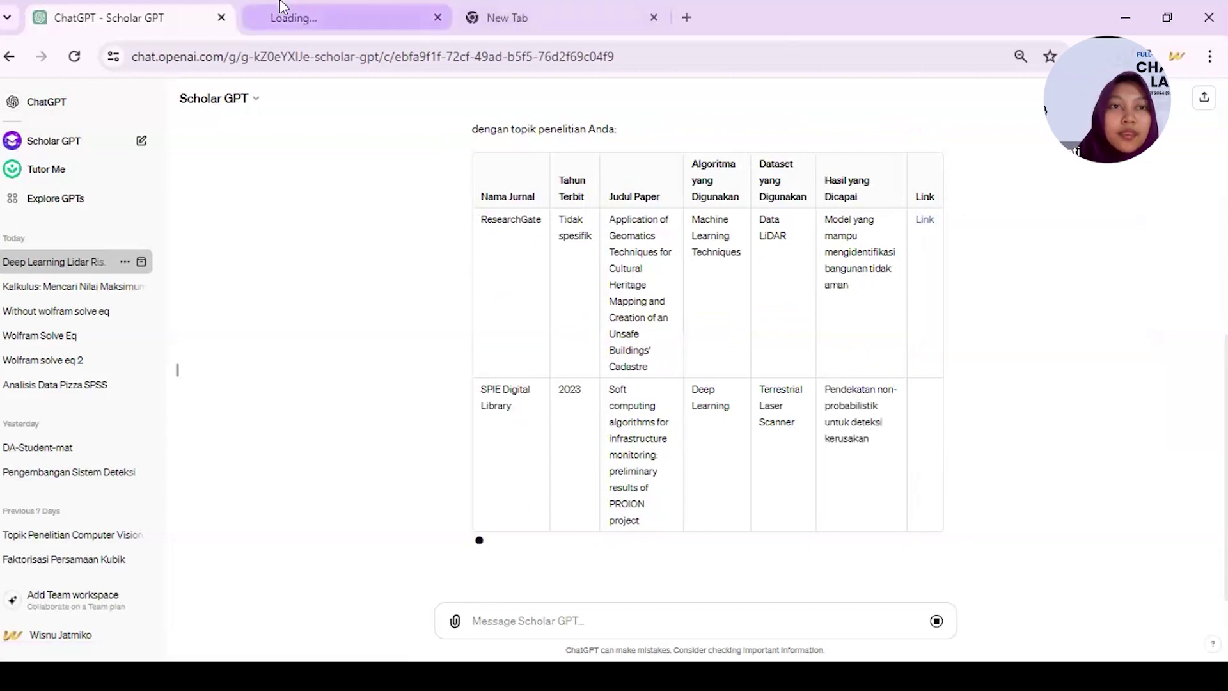
- Check the cited ResearchGate geomatics article page, then return to the Scholar GPT chat
{"action": "left_click", "coordinate": [275, 15]}
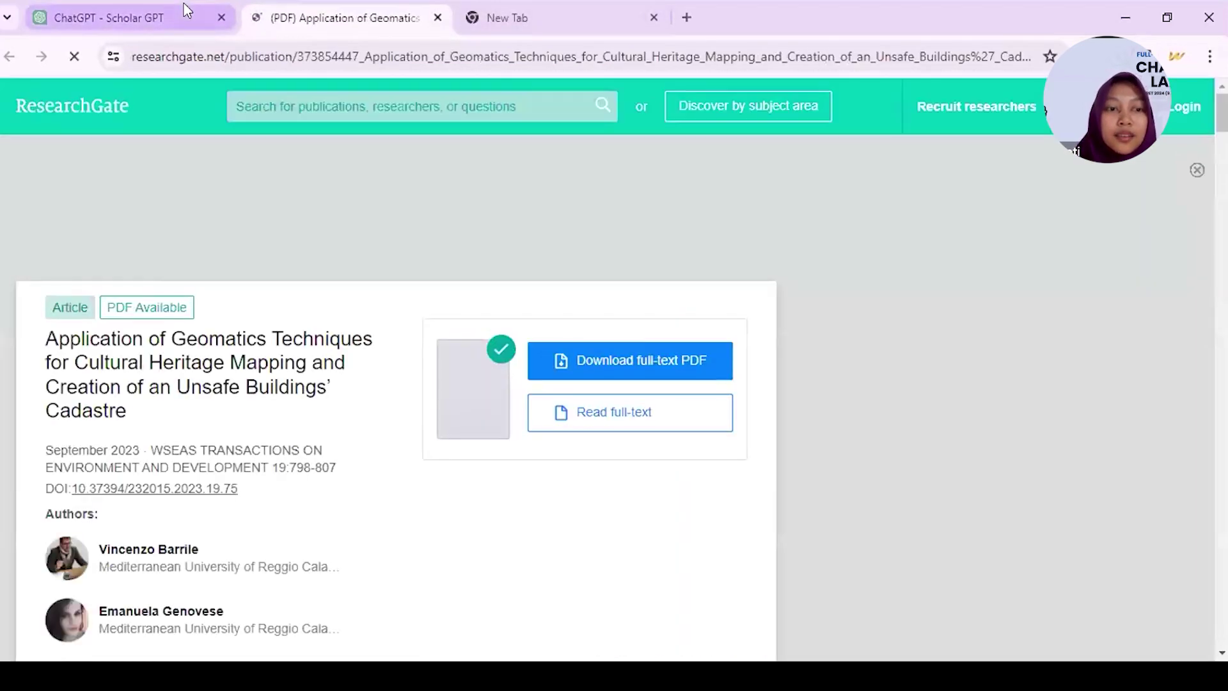
{"action": "left_click", "coordinate": [229, 9]}
{"action": "scroll", "coordinate": [360, 375], "scroll_direction": "up", "scroll_amount": 5}
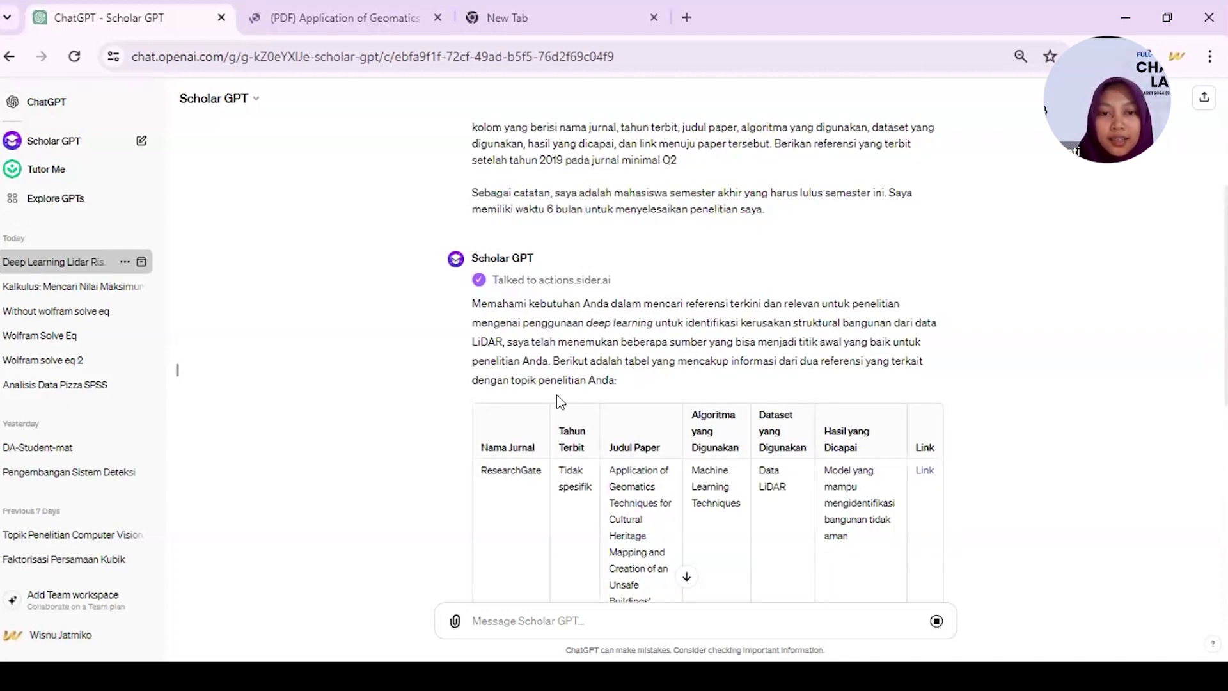
- View the cited paper's ResearchGate PDF, then scroll through Scholar GPT's LiDAR reference table
{"action": "scroll", "coordinate": [558, 402], "scroll_direction": "down", "scroll_amount": 1}
{"action": "scroll", "coordinate": [557, 393], "scroll_direction": "up", "scroll_amount": 1}
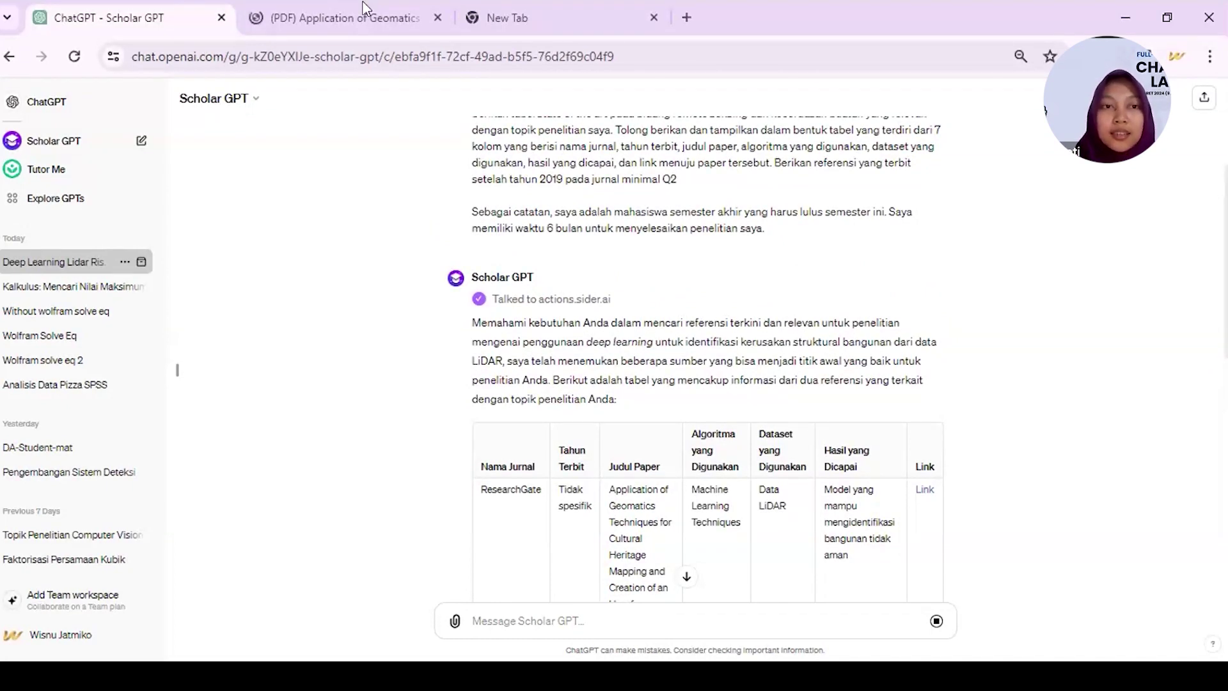
{"action": "left_click", "coordinate": [339, 17]}
{"action": "left_click", "coordinate": [110, 8]}
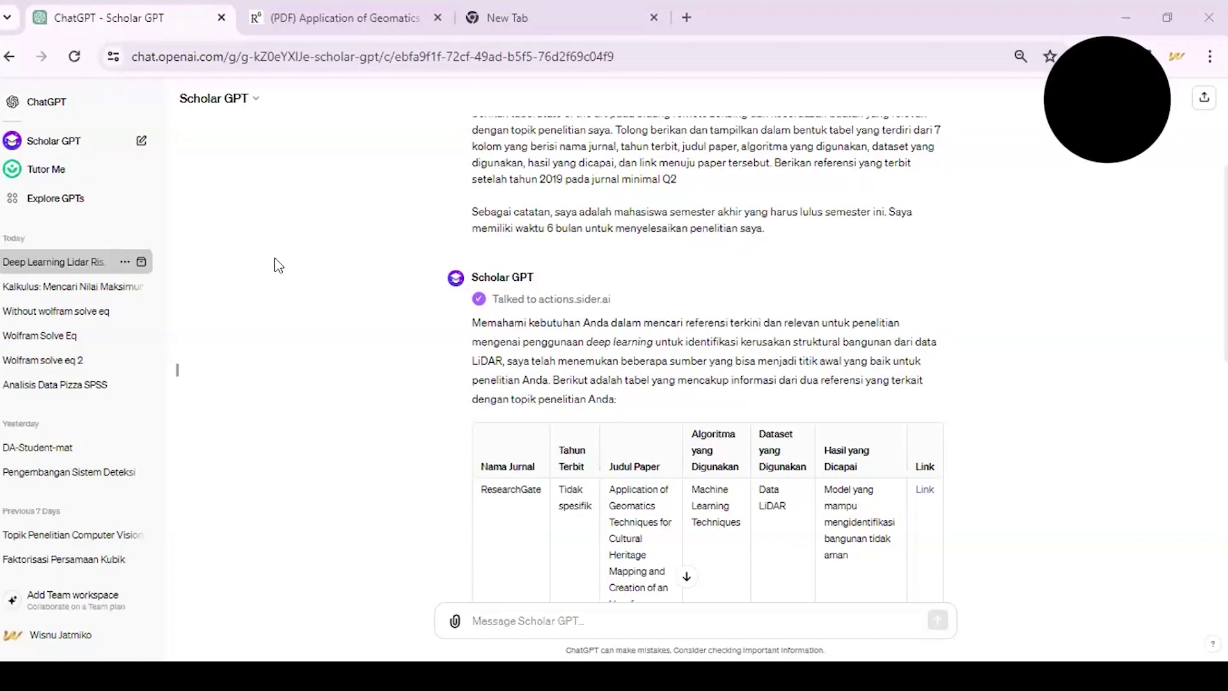
{"action": "scroll", "coordinate": [688, 556], "scroll_direction": "down", "scroll_amount": 3}
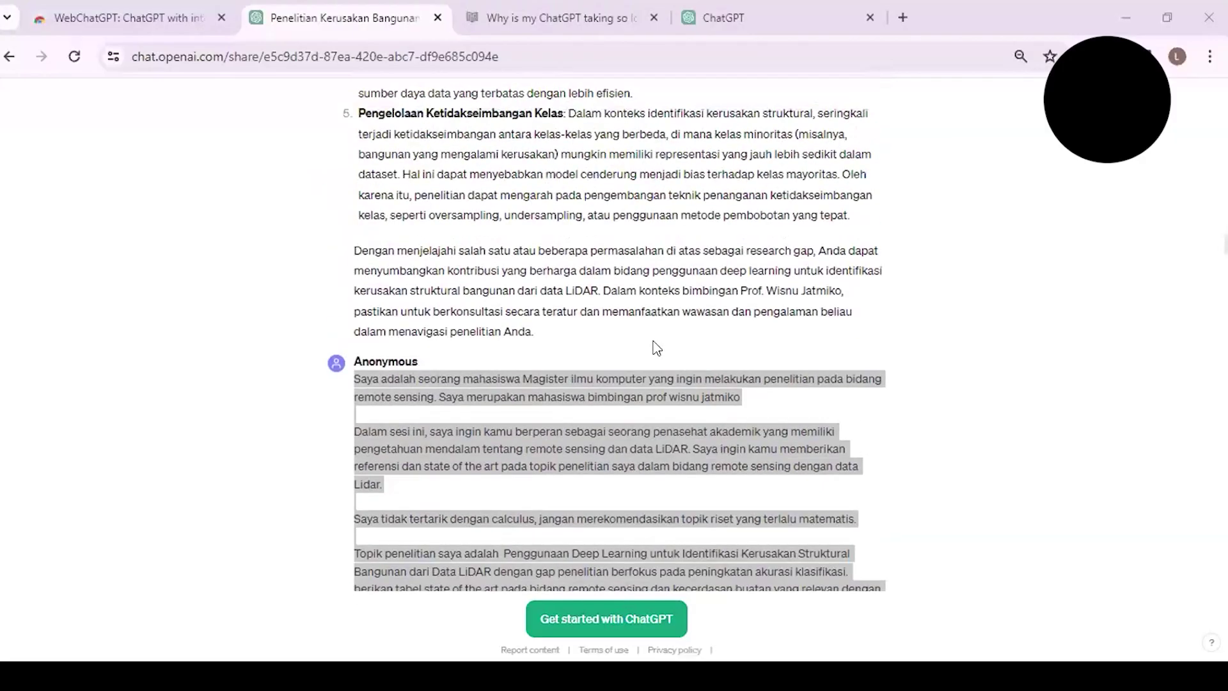
- Read through the shared 'Penelitian Kerusakan Bangunan LiDAR' conversation
{"action": "scroll", "coordinate": [653, 345], "scroll_direction": "down", "scroll_amount": 6}
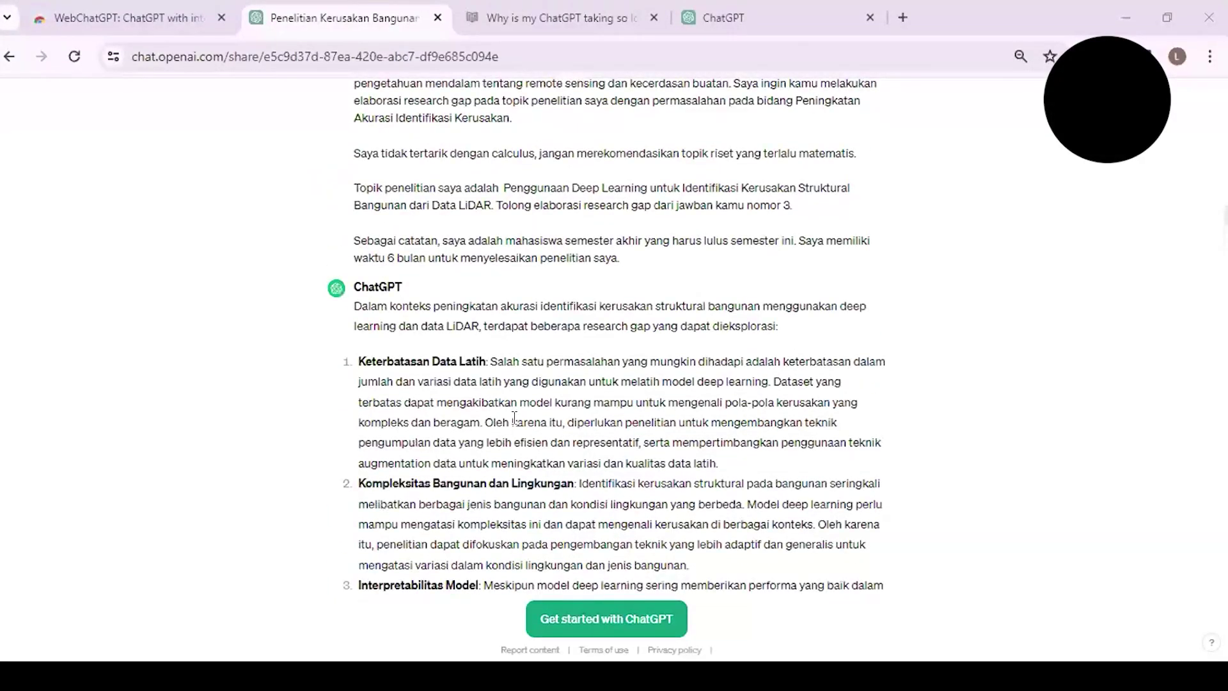
{"action": "scroll", "coordinate": [514, 418], "scroll_direction": "down", "scroll_amount": 20}
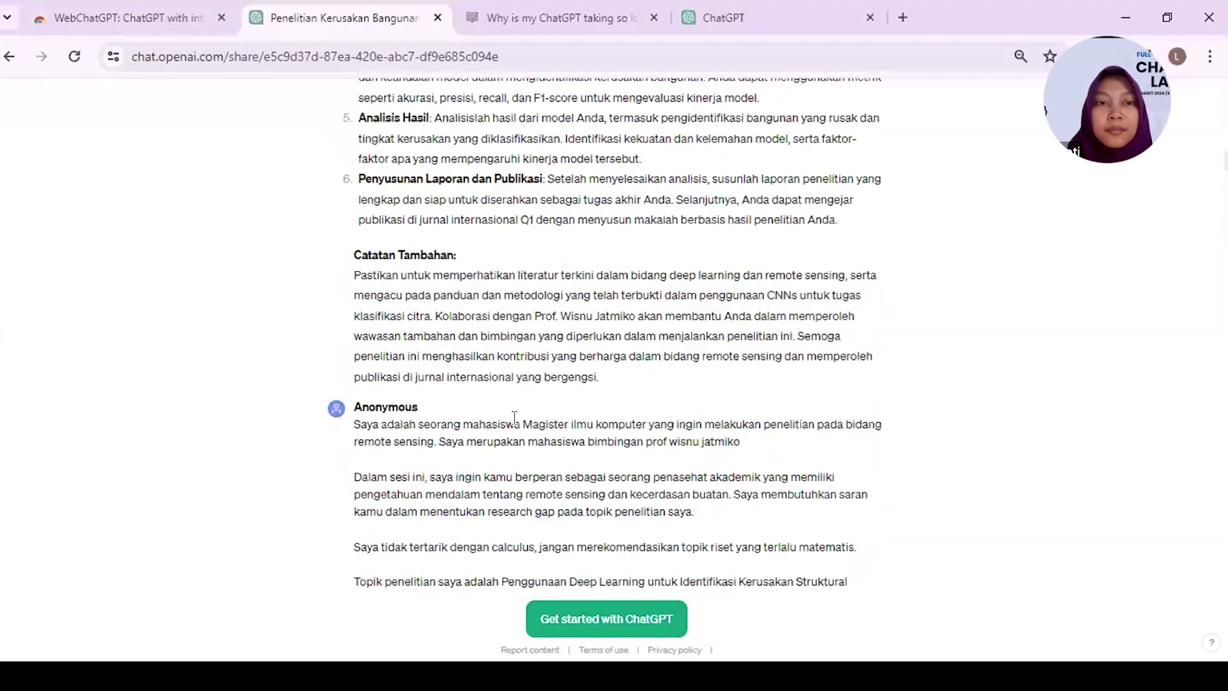
{"action": "scroll", "coordinate": [520, 373], "scroll_direction": "up", "scroll_amount": 20}
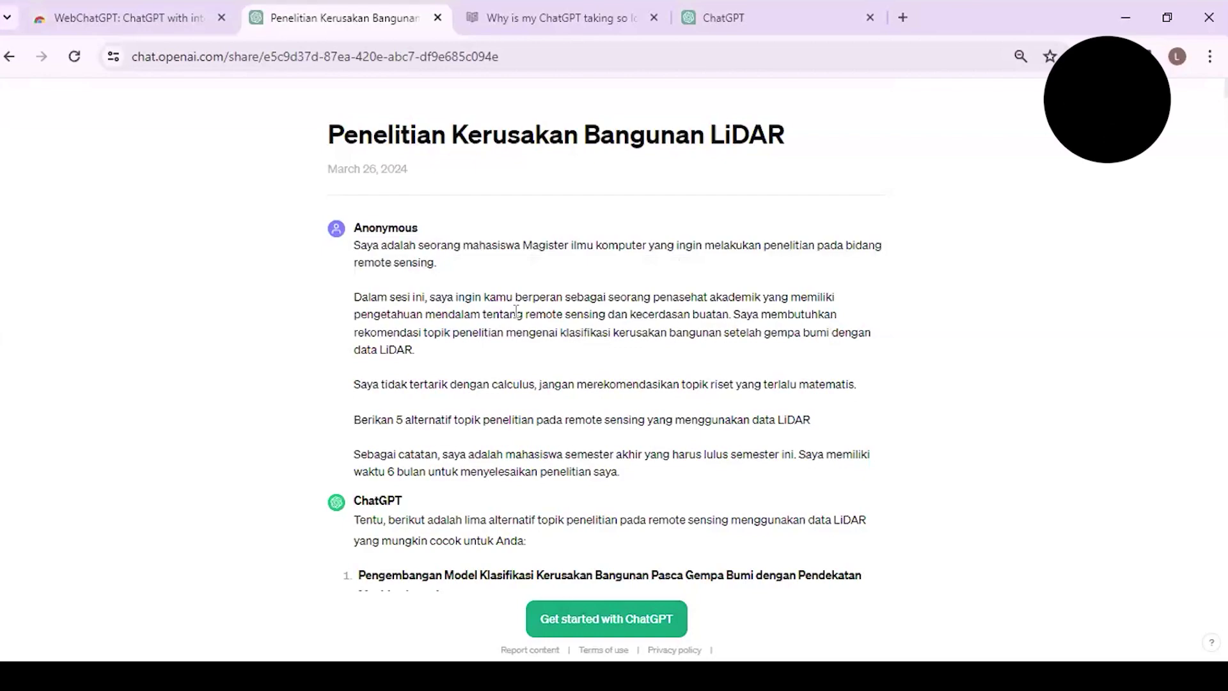
{"action": "scroll", "coordinate": [447, 275], "scroll_direction": "down", "scroll_amount": 15}
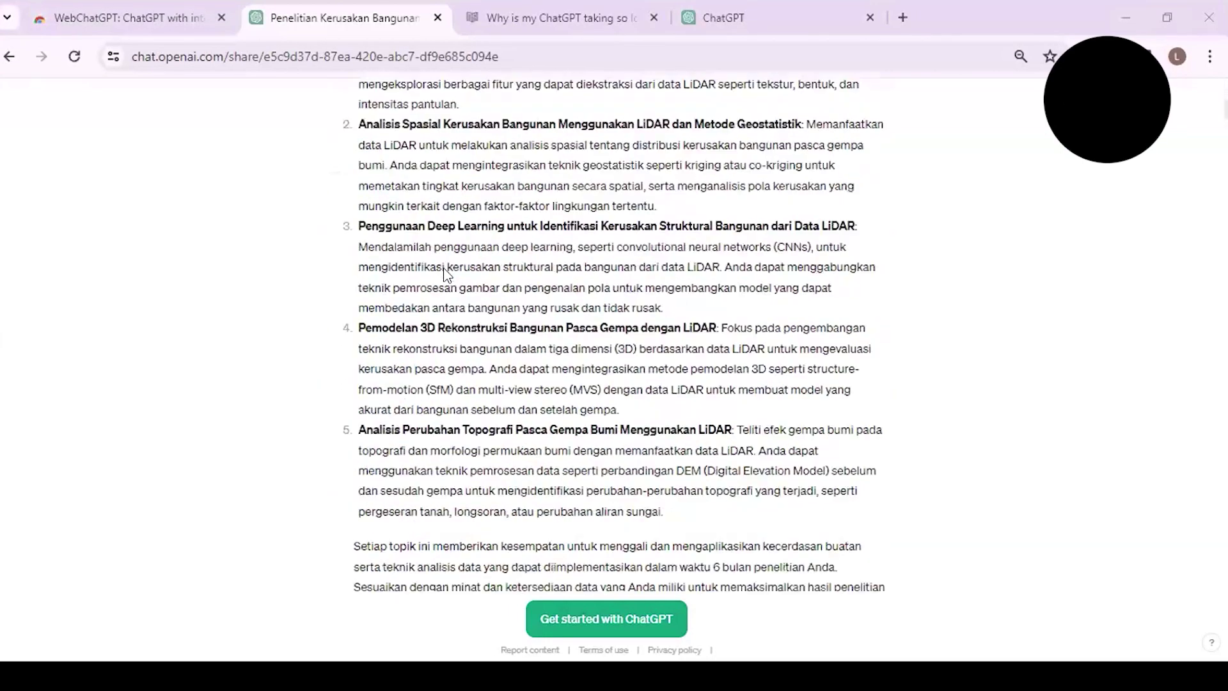
{"action": "scroll", "coordinate": [447, 275], "scroll_direction": "down", "scroll_amount": 2}
{"action": "scroll", "coordinate": [446, 275], "scroll_direction": "up", "scroll_amount": 1}
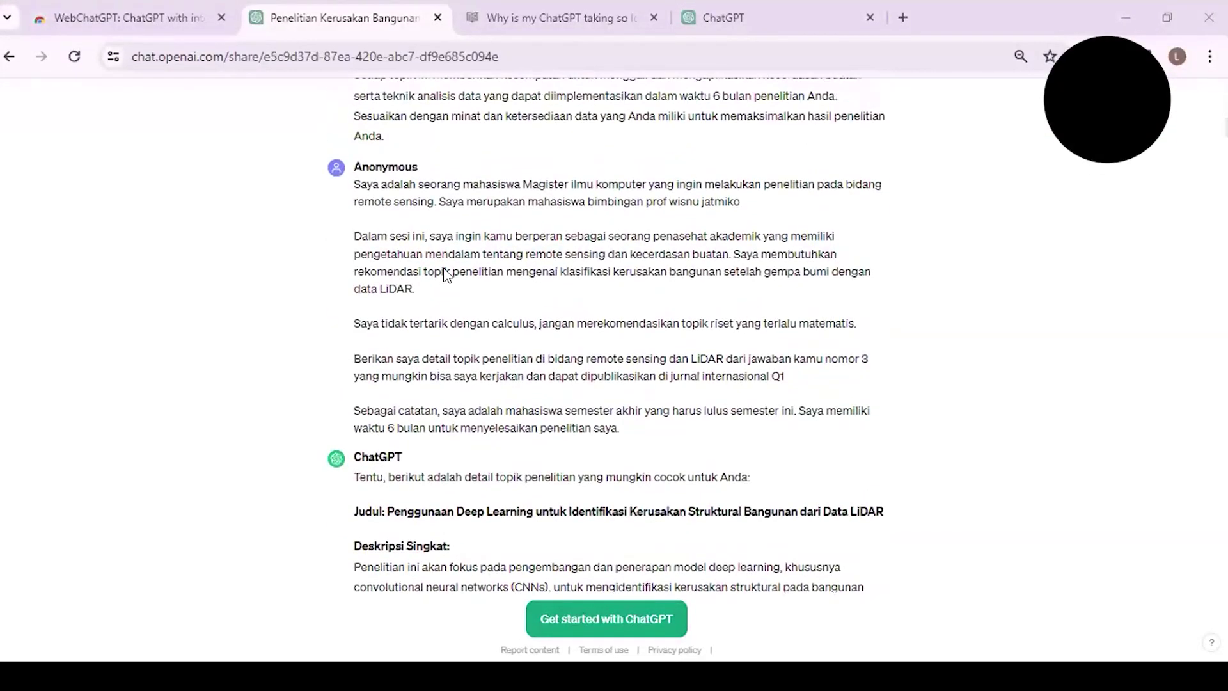
{"action": "scroll", "coordinate": [447, 275], "scroll_direction": "down", "scroll_amount": 3}
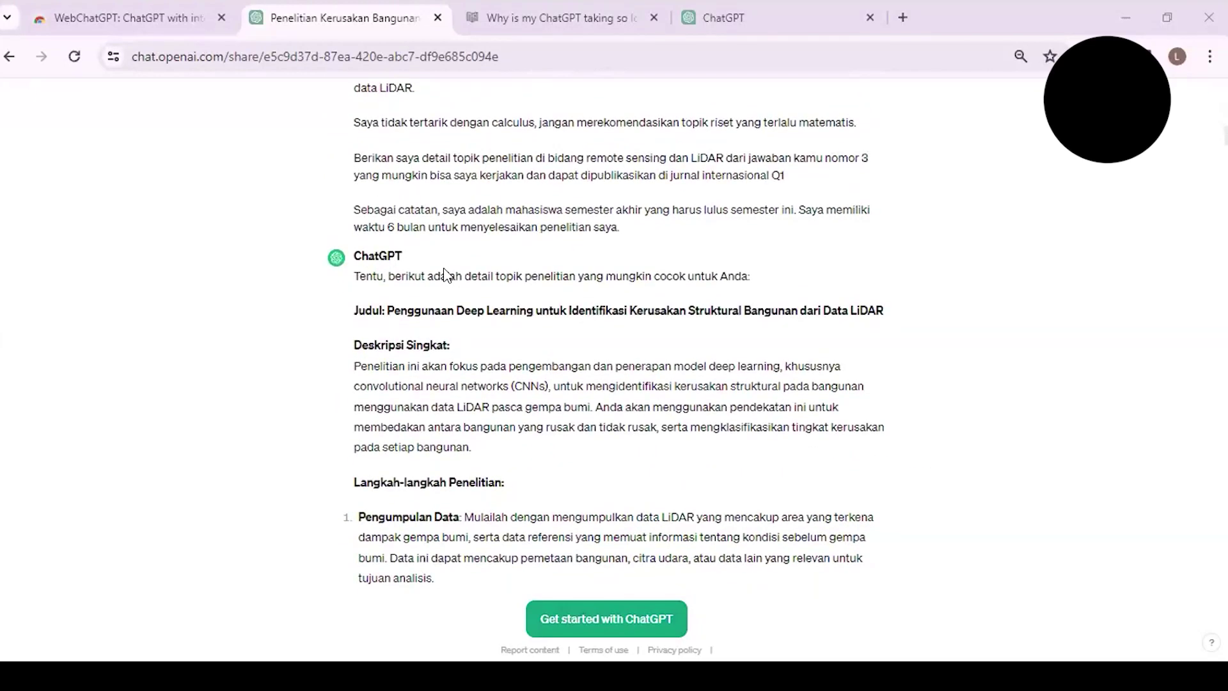
{"action": "scroll", "coordinate": [447, 275], "scroll_direction": "down", "scroll_amount": 1}
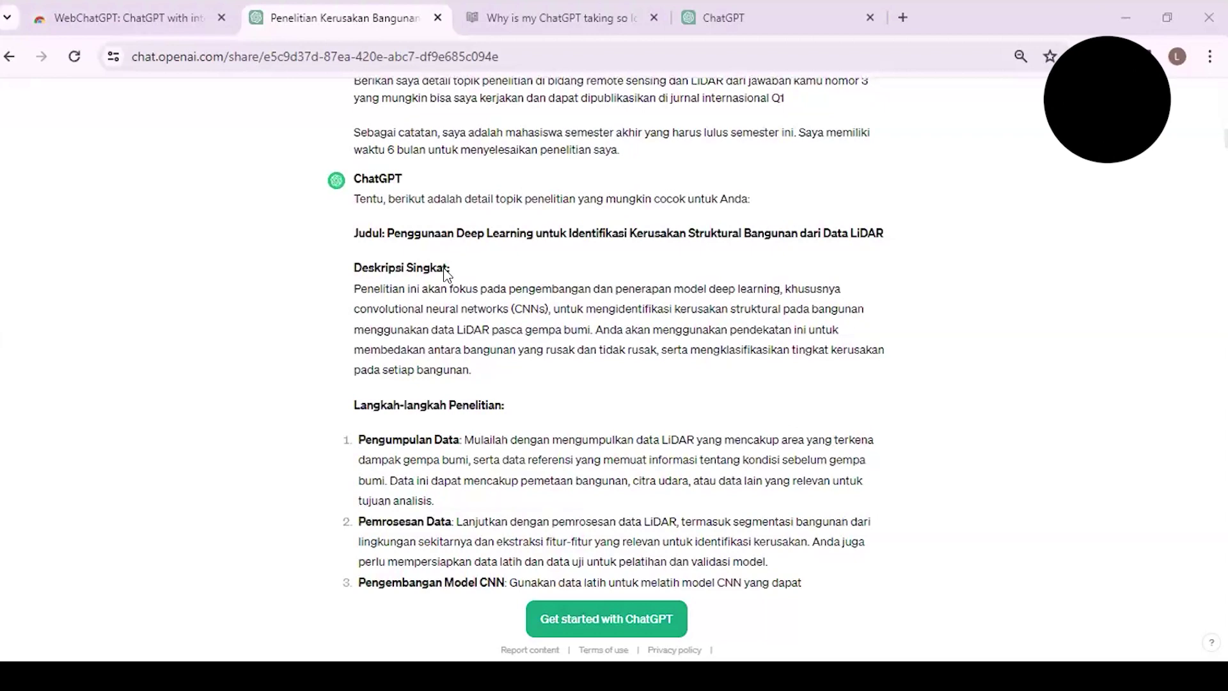
{"action": "scroll", "coordinate": [446, 274], "scroll_direction": "up", "scroll_amount": 10}
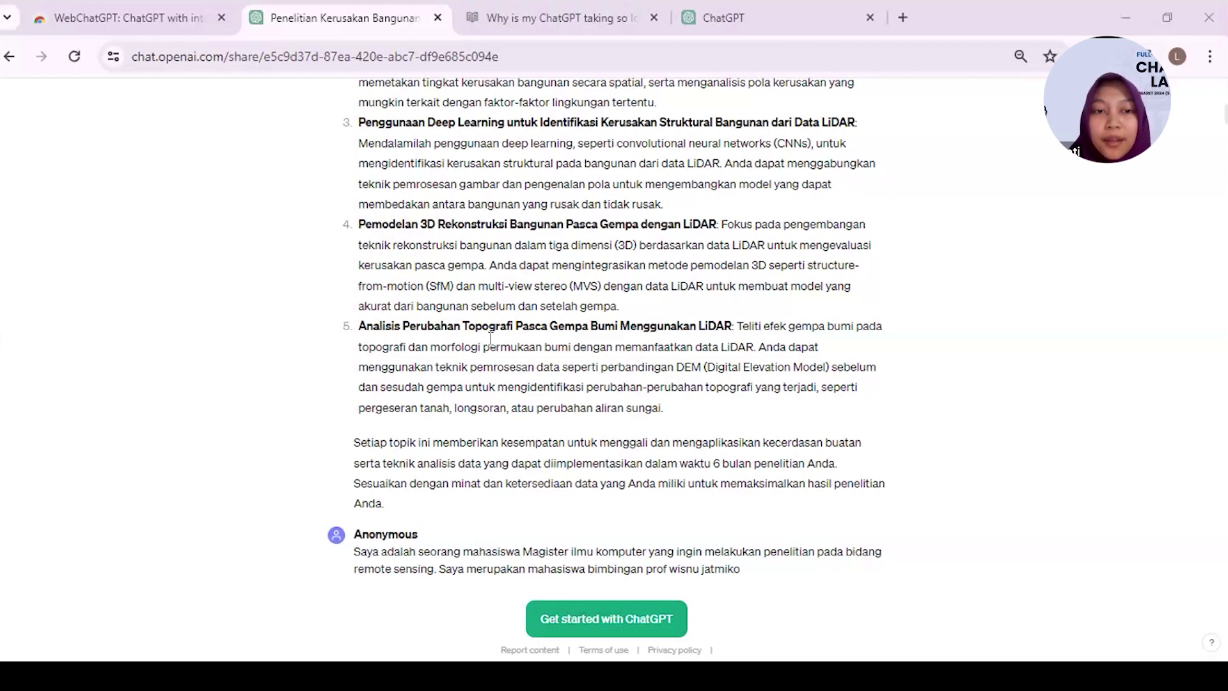
{"action": "scroll", "coordinate": [490, 339], "scroll_direction": "up", "scroll_amount": 15}
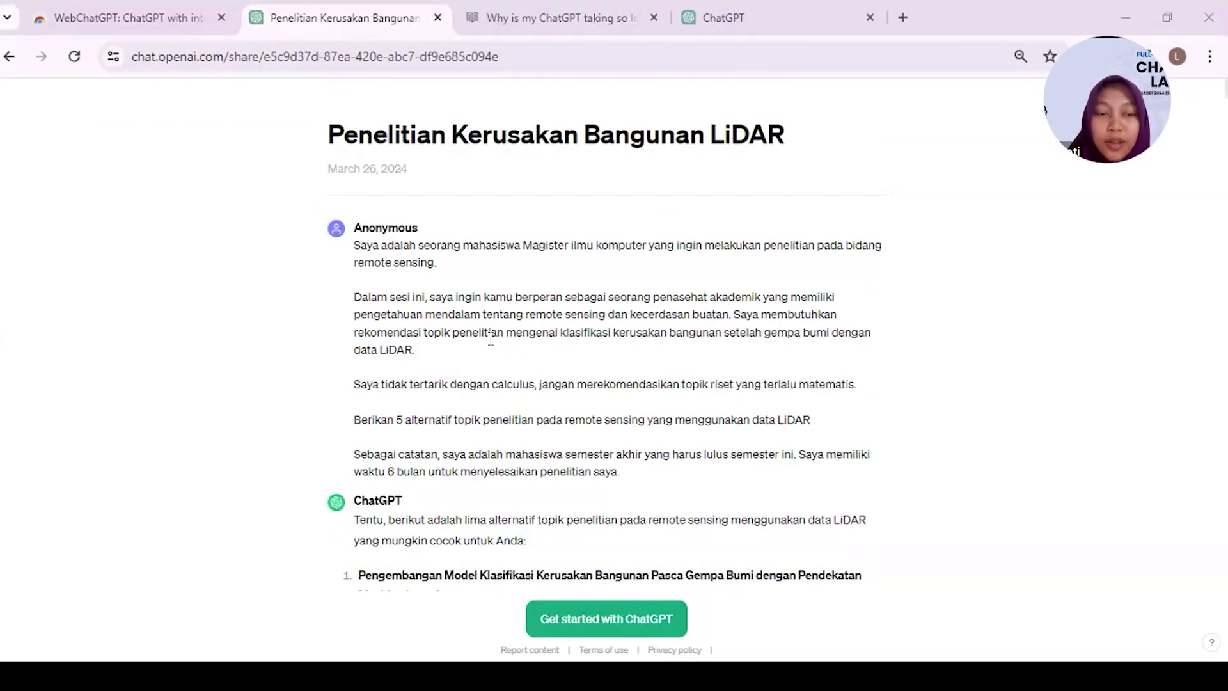
{"action": "scroll", "coordinate": [490, 339], "scroll_direction": "down", "scroll_amount": 2}
{"action": "scroll", "coordinate": [491, 339], "scroll_direction": "down", "scroll_amount": 2}
- Switch to the ChatGPT 3.5 new-chat tab and bring up the custom GPTs catalogue
{"action": "scroll", "coordinate": [491, 339], "scroll_direction": "up", "scroll_amount": 5}
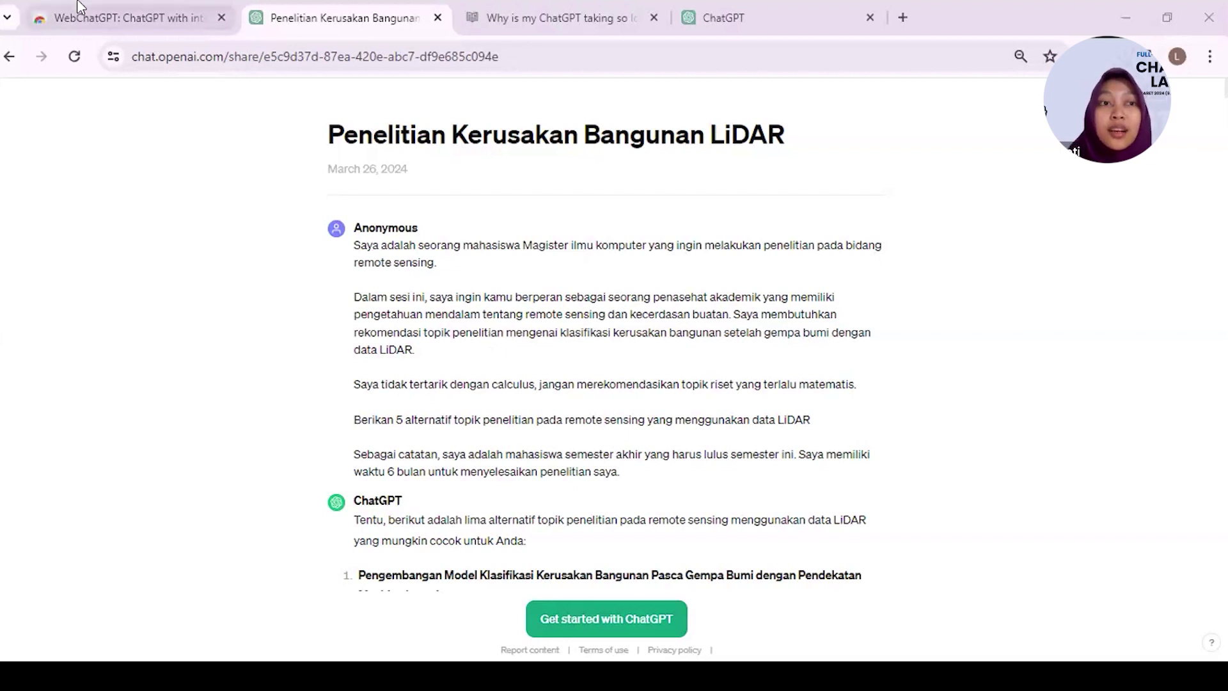
{"action": "left_click", "coordinate": [736, 16]}
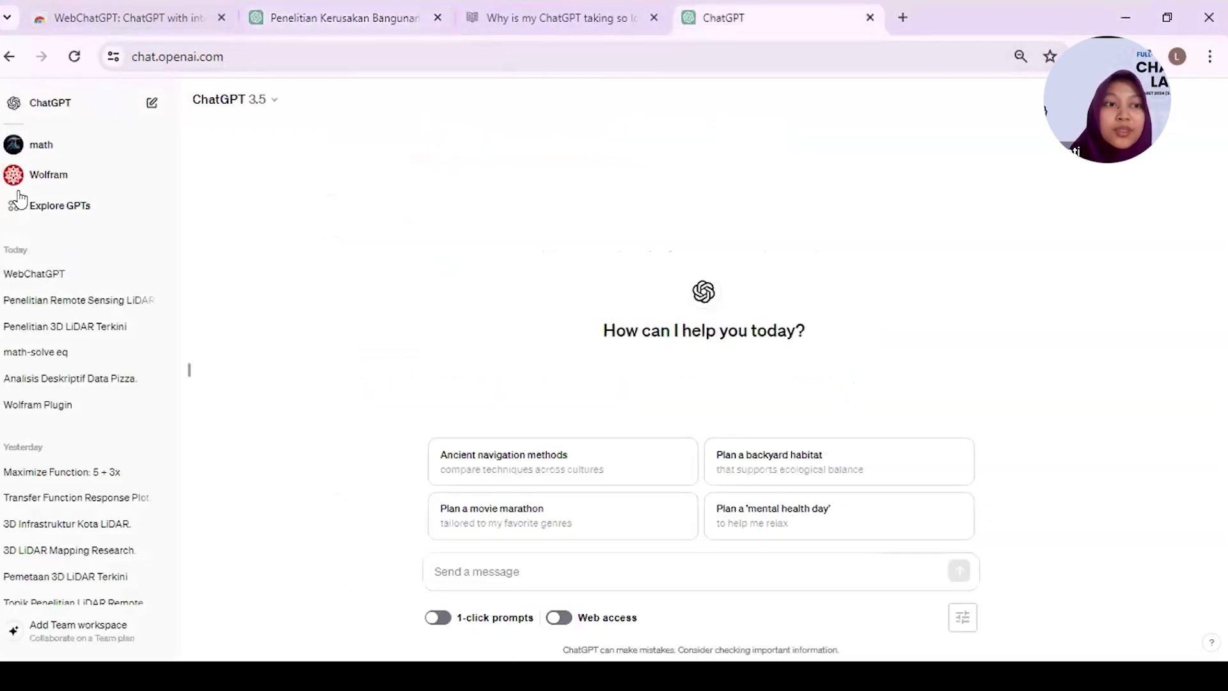
{"action": "left_click", "coordinate": [75, 211]}
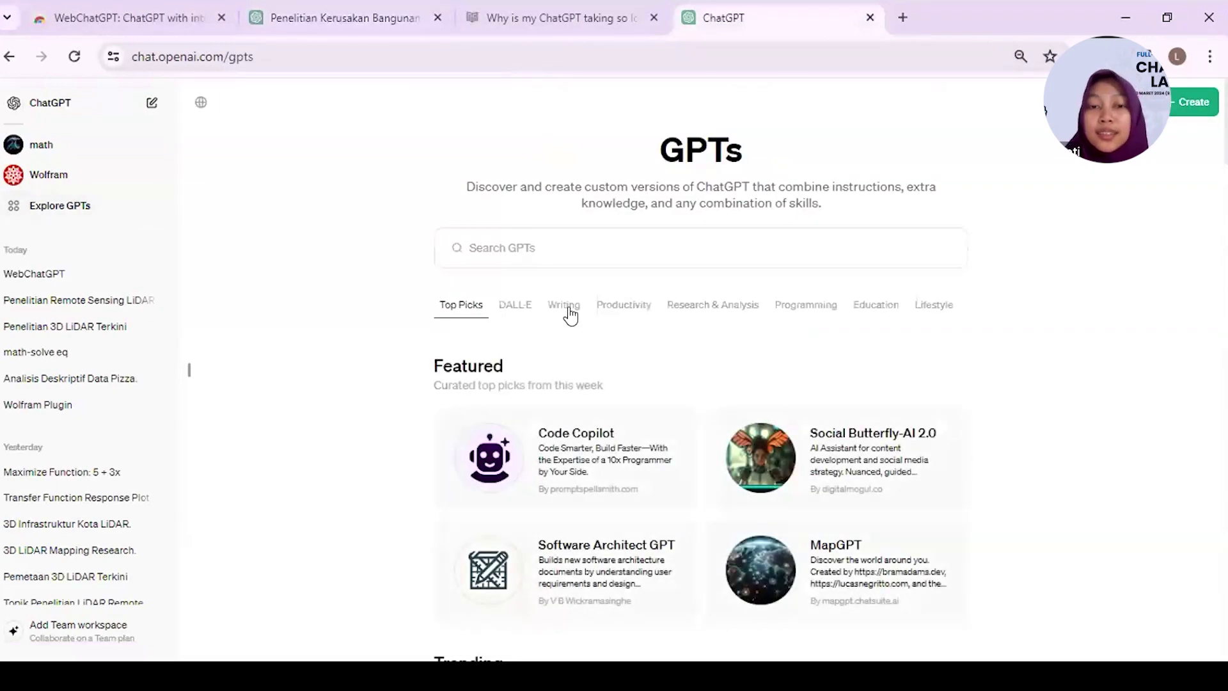
- Expand the store's Research & Analysis list to show Consensus, Scholar GPT, Scholar AI and SciSpace
{"action": "left_click", "coordinate": [510, 247]}
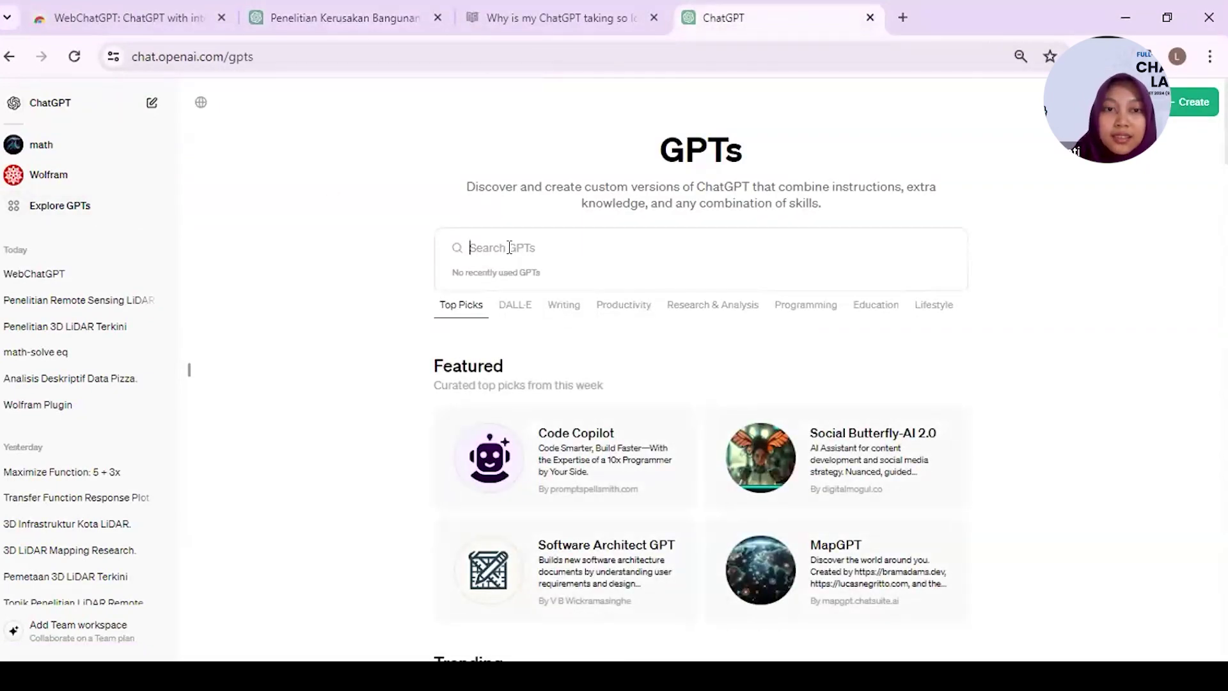
{"action": "scroll", "coordinate": [510, 253], "scroll_direction": "down", "scroll_amount": 12}
{"action": "scroll", "coordinate": [509, 258], "scroll_direction": "down", "scroll_amount": 10}
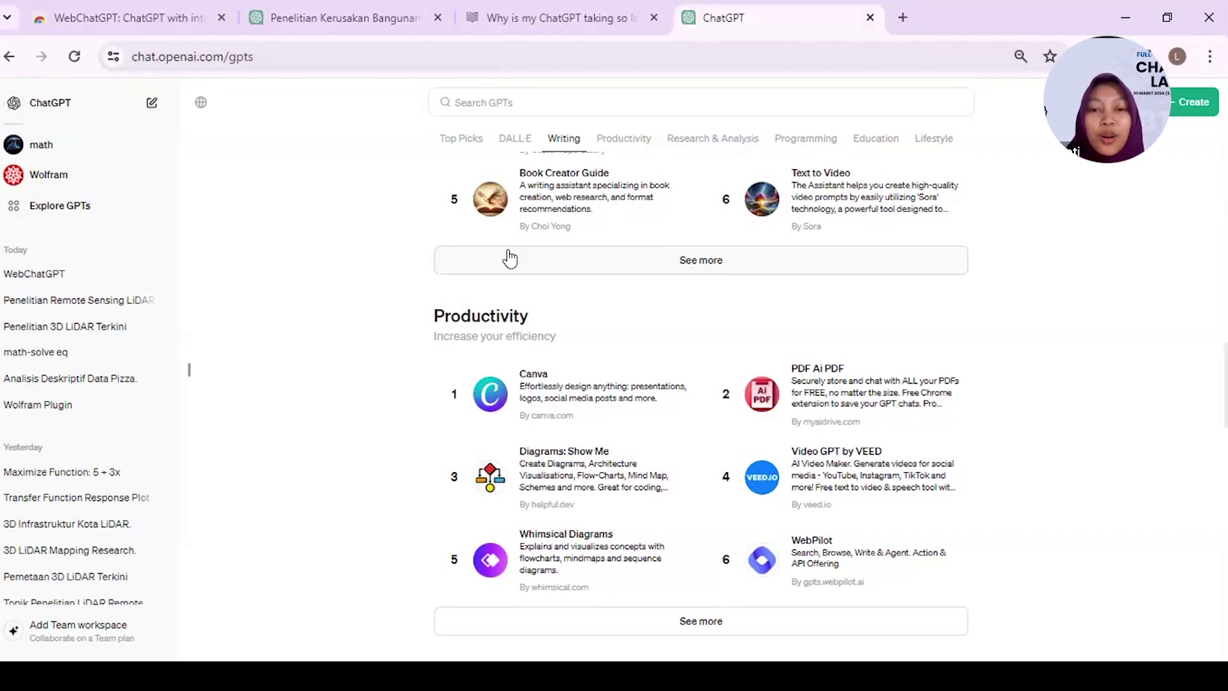
{"action": "scroll", "coordinate": [509, 258], "scroll_direction": "down", "scroll_amount": 2}
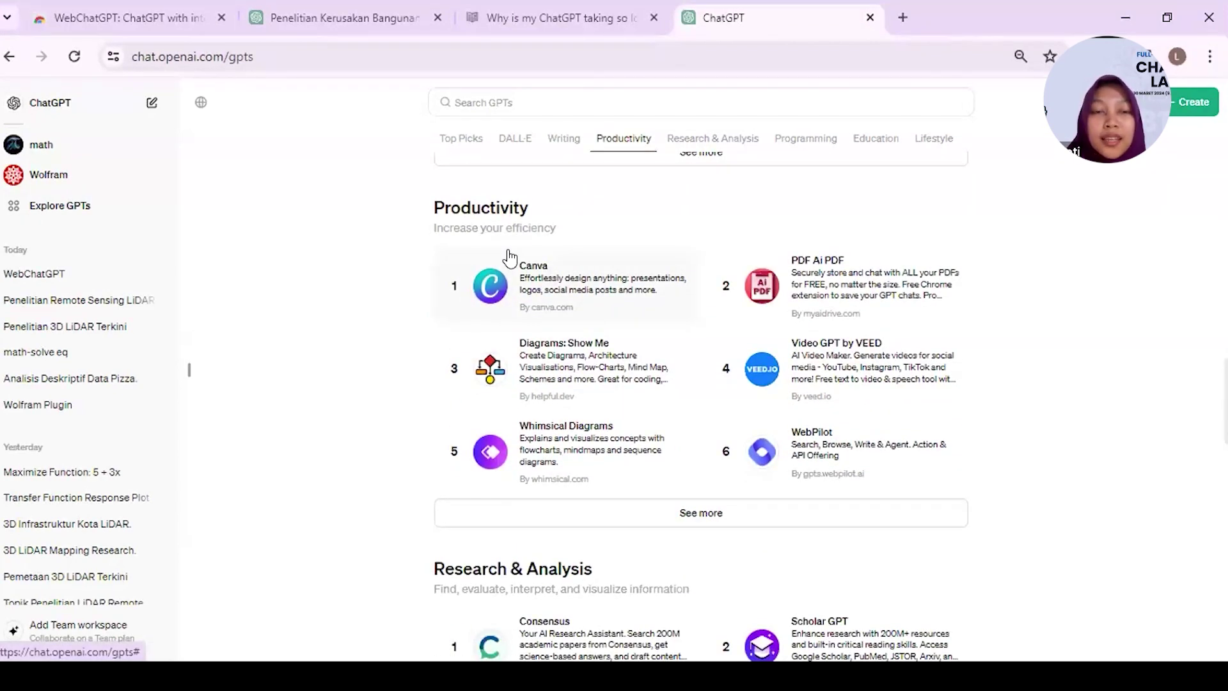
{"action": "scroll", "coordinate": [510, 258], "scroll_direction": "down", "scroll_amount": 6}
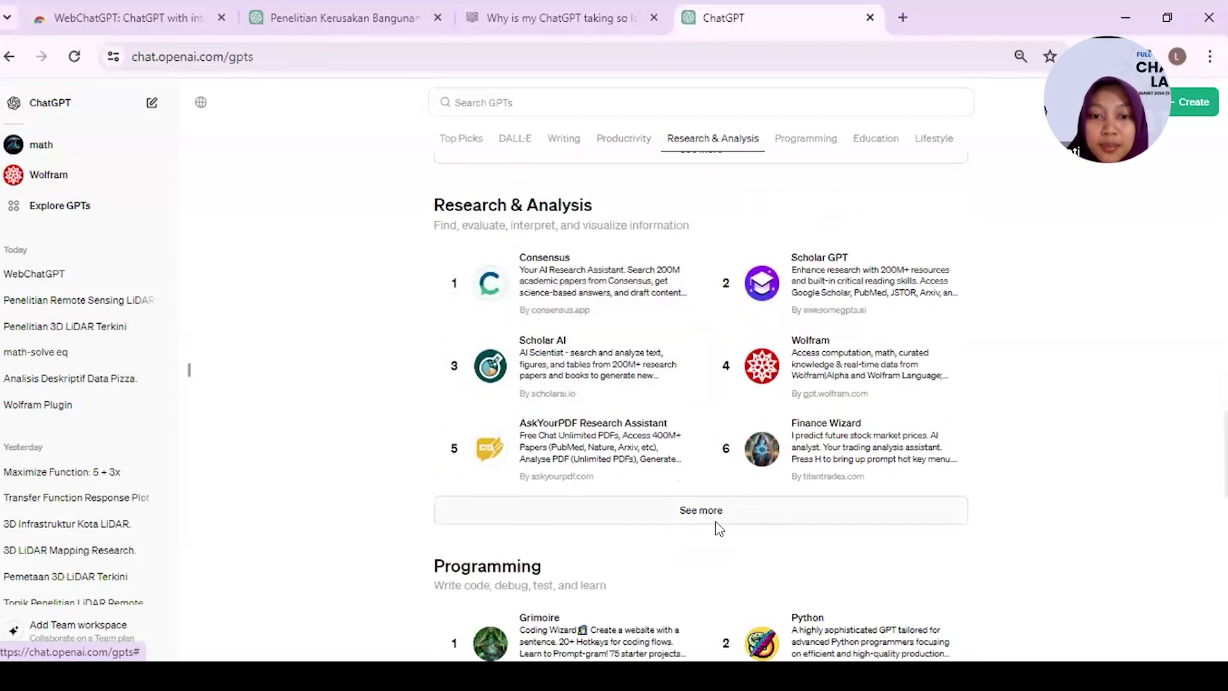
{"action": "scroll", "coordinate": [641, 510], "scroll_direction": "down", "scroll_amount": 2}
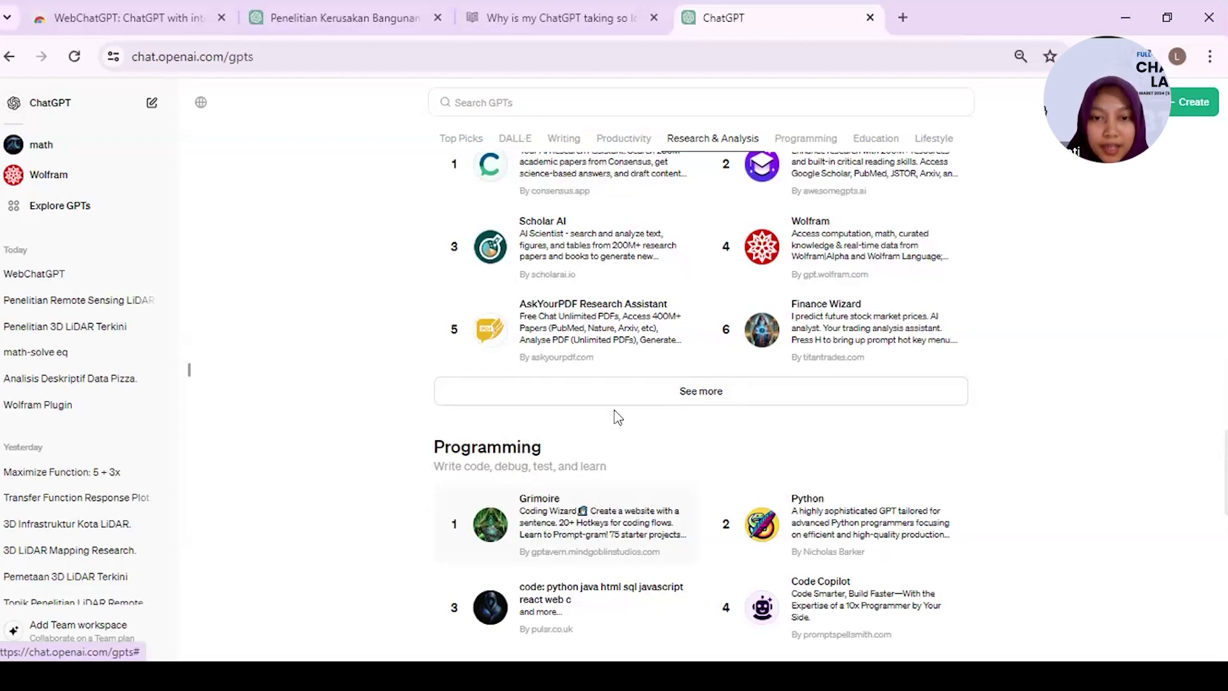
{"action": "scroll", "coordinate": [602, 413], "scroll_direction": "up", "scroll_amount": 2}
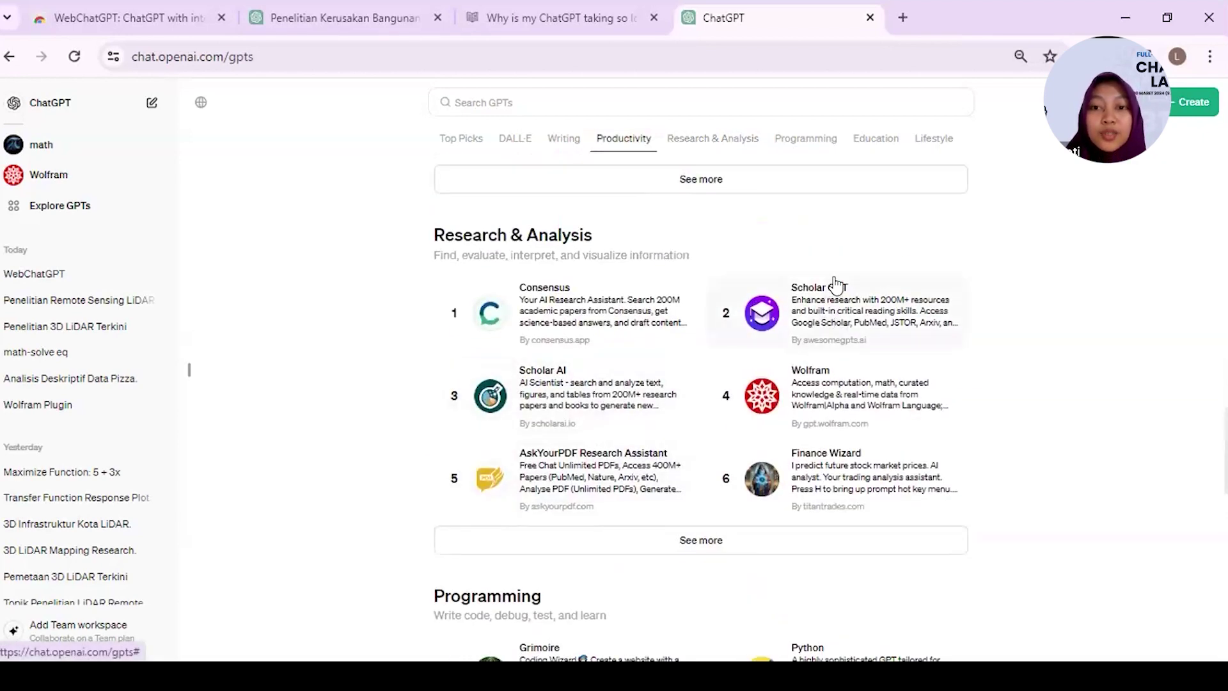
{"action": "left_click", "coordinate": [680, 547]}
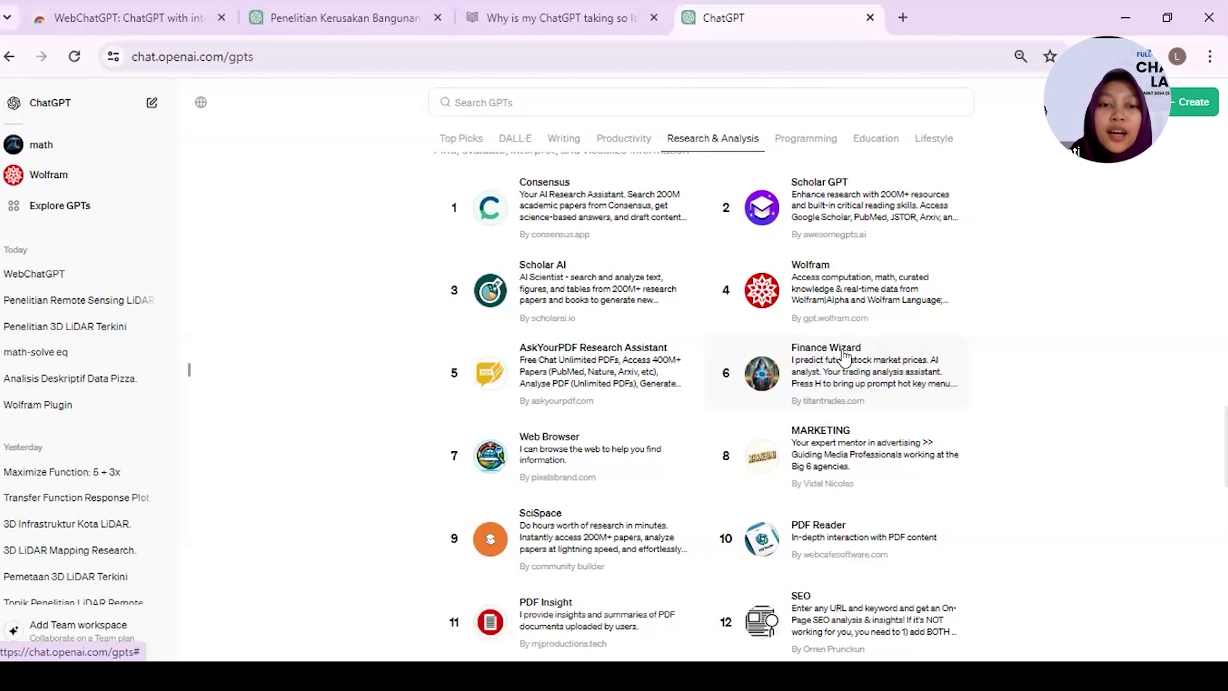
{"action": "scroll", "coordinate": [845, 356], "scroll_direction": "down", "scroll_amount": 2}
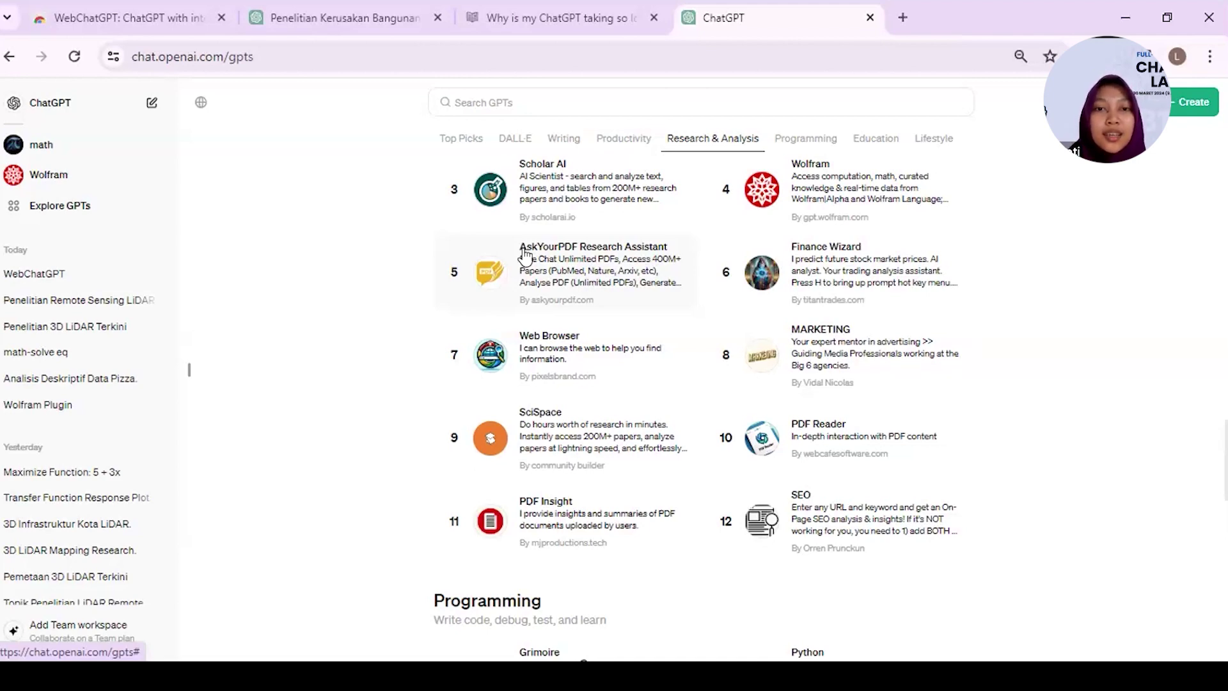
{"action": "scroll", "coordinate": [525, 256], "scroll_direction": "up", "scroll_amount": 2}
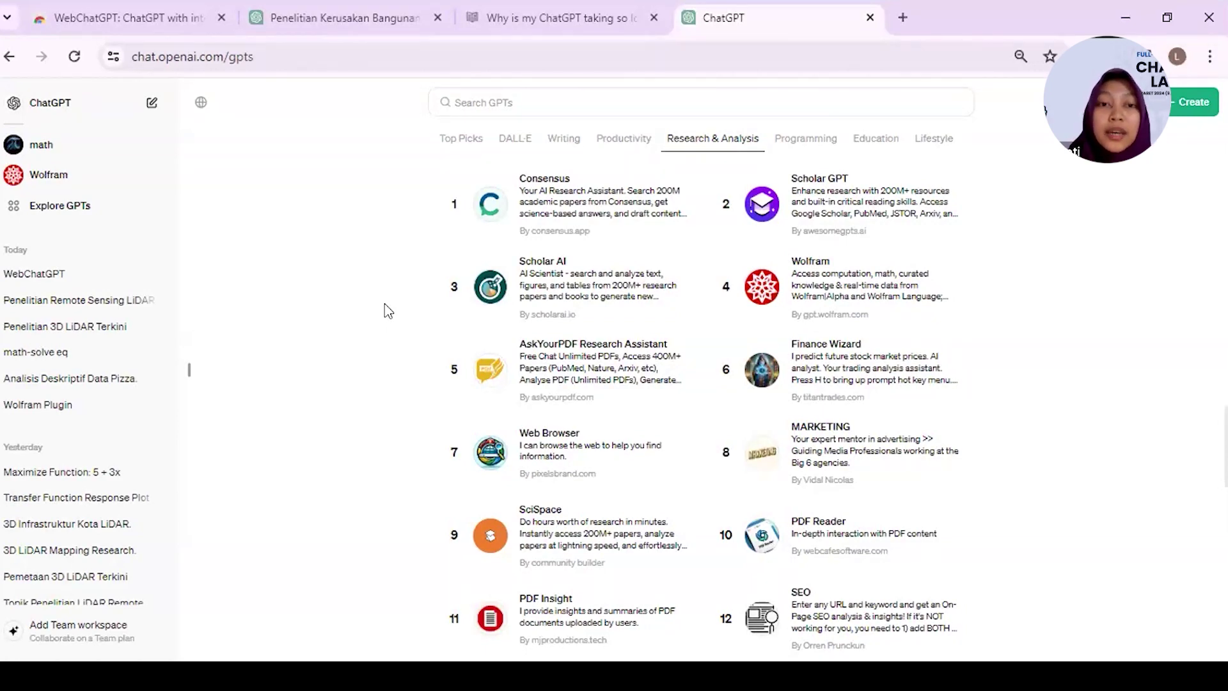
{"action": "left_click", "coordinate": [825, 281]}
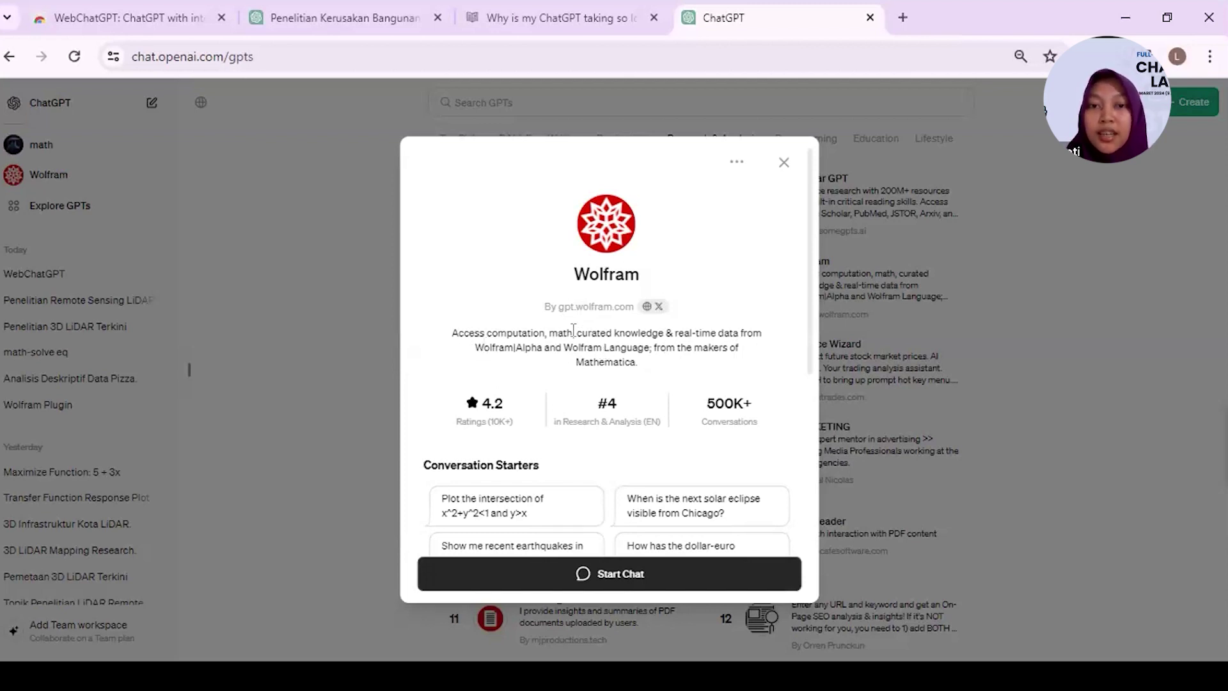
{"action": "left_click_drag", "start_coordinate": [475, 346], "coordinate": [740, 348]}
{"action": "left_click_drag", "start_coordinate": [506, 361], "coordinate": [648, 349]}
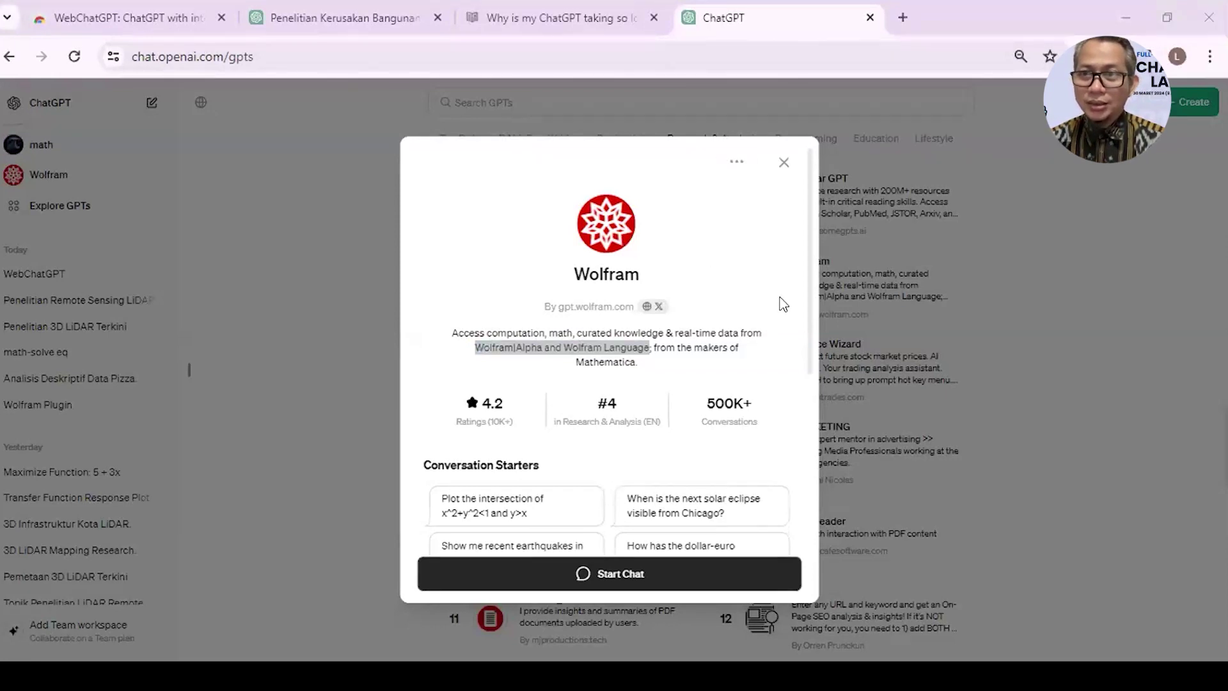
{"action": "left_click", "coordinate": [541, 133]}
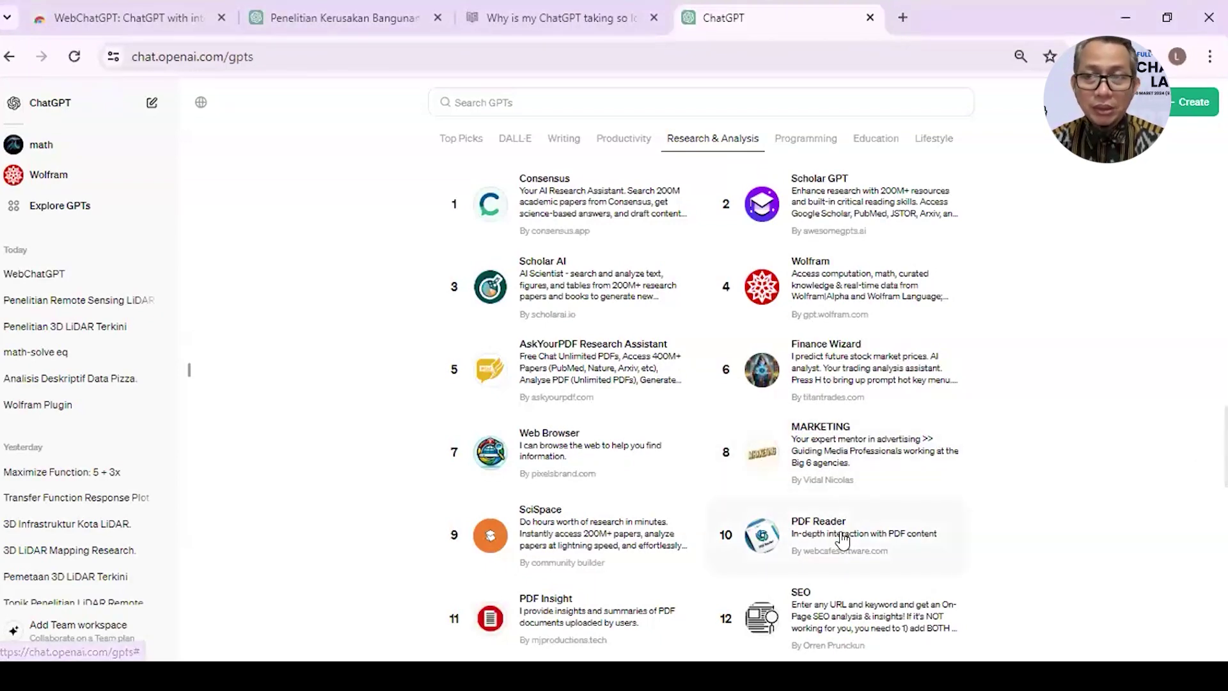
- Search the GPT catalogue for 'chat pdf' and open the Chat PDF result
{"action": "scroll", "coordinate": [844, 540], "scroll_direction": "down", "scroll_amount": 2}
{"action": "scroll", "coordinate": [845, 540], "scroll_direction": "up", "scroll_amount": 14}
{"action": "left_click", "coordinate": [422, 138]}
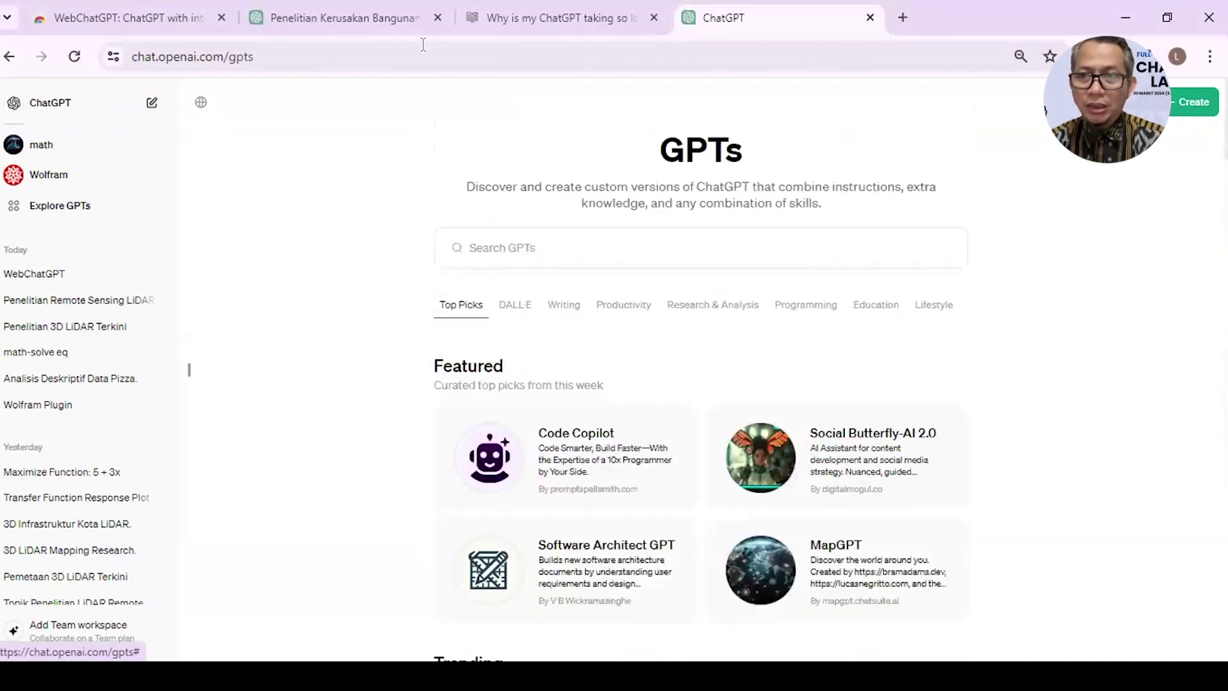
{"action": "left_click", "coordinate": [525, 247]}
{"action": "type", "text": "chat pdf"}
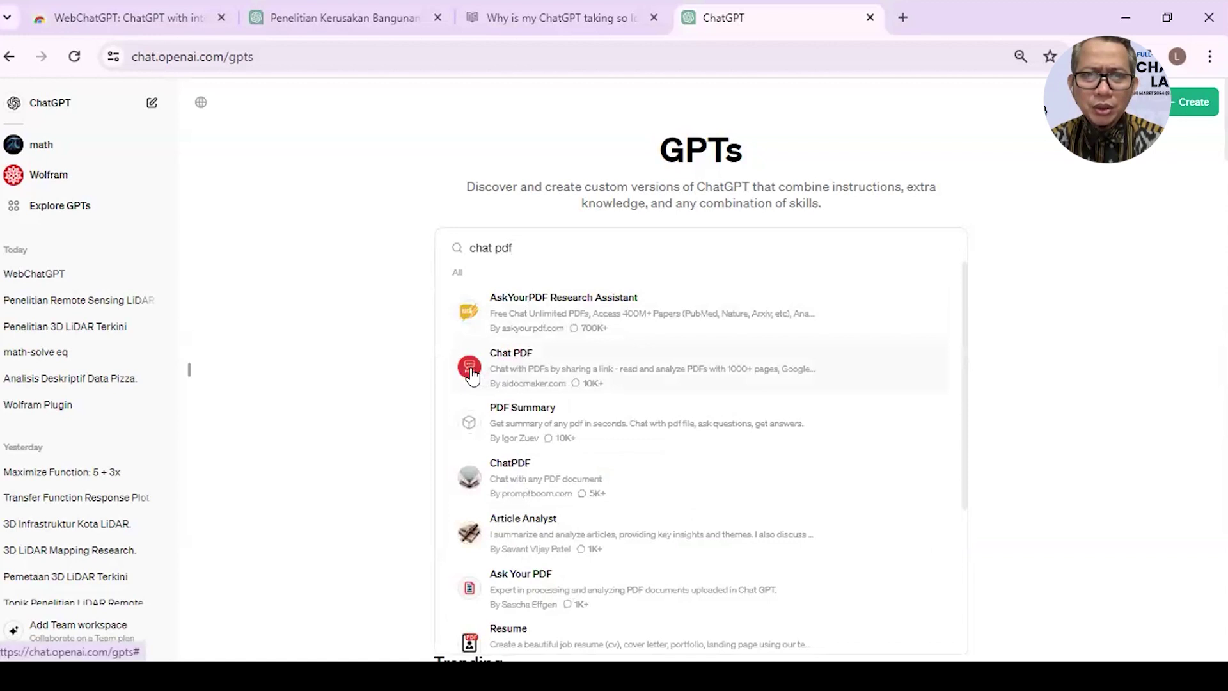
{"action": "scroll", "coordinate": [474, 376], "scroll_direction": "down", "scroll_amount": 2}
{"action": "scroll", "coordinate": [472, 376], "scroll_direction": "down", "scroll_amount": 2}
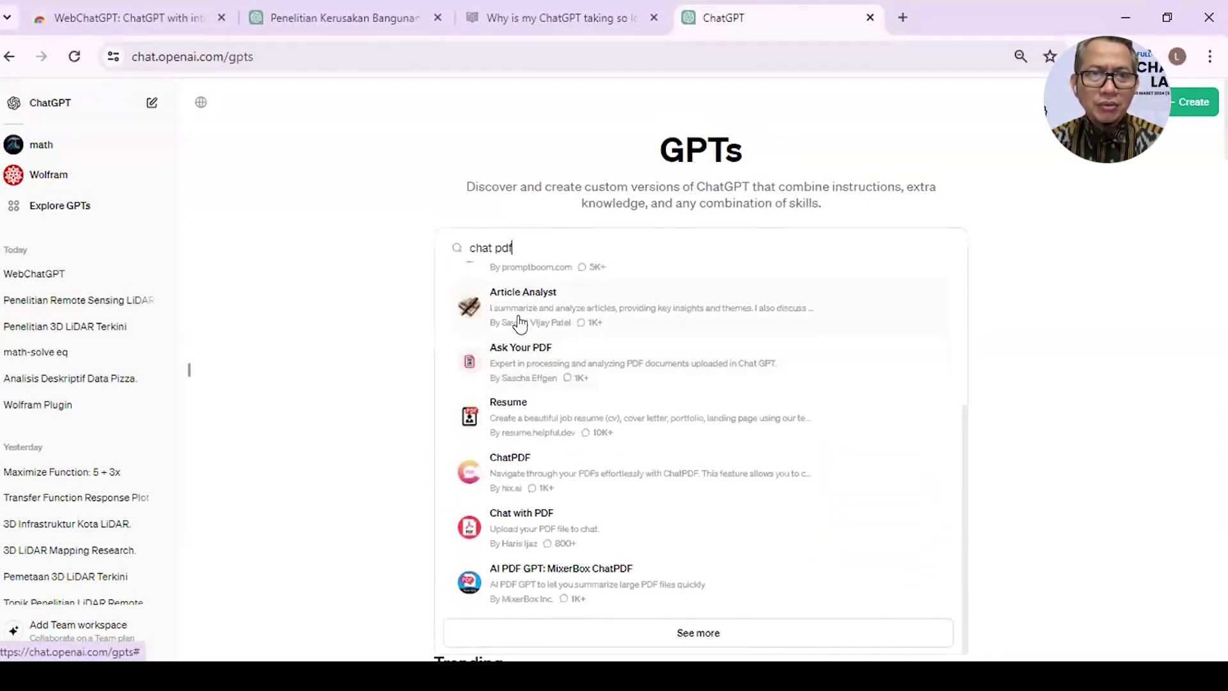
{"action": "scroll", "coordinate": [515, 324], "scroll_direction": "up", "scroll_amount": 4}
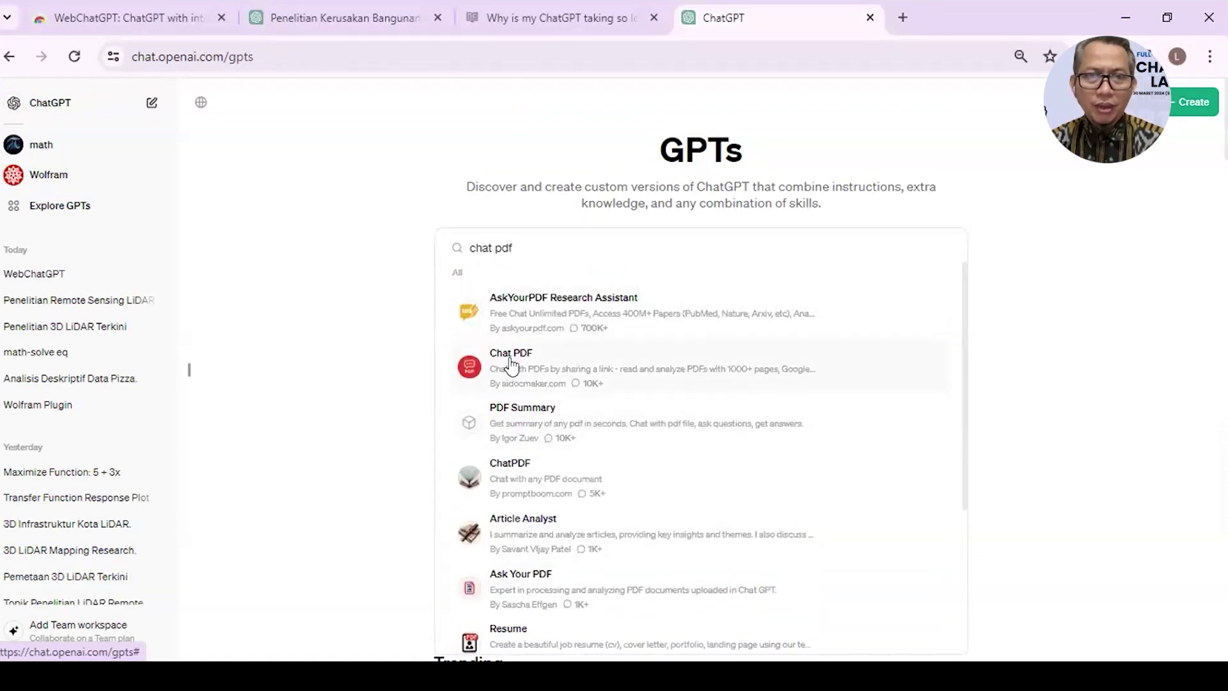
{"action": "left_click", "coordinate": [511, 364]}
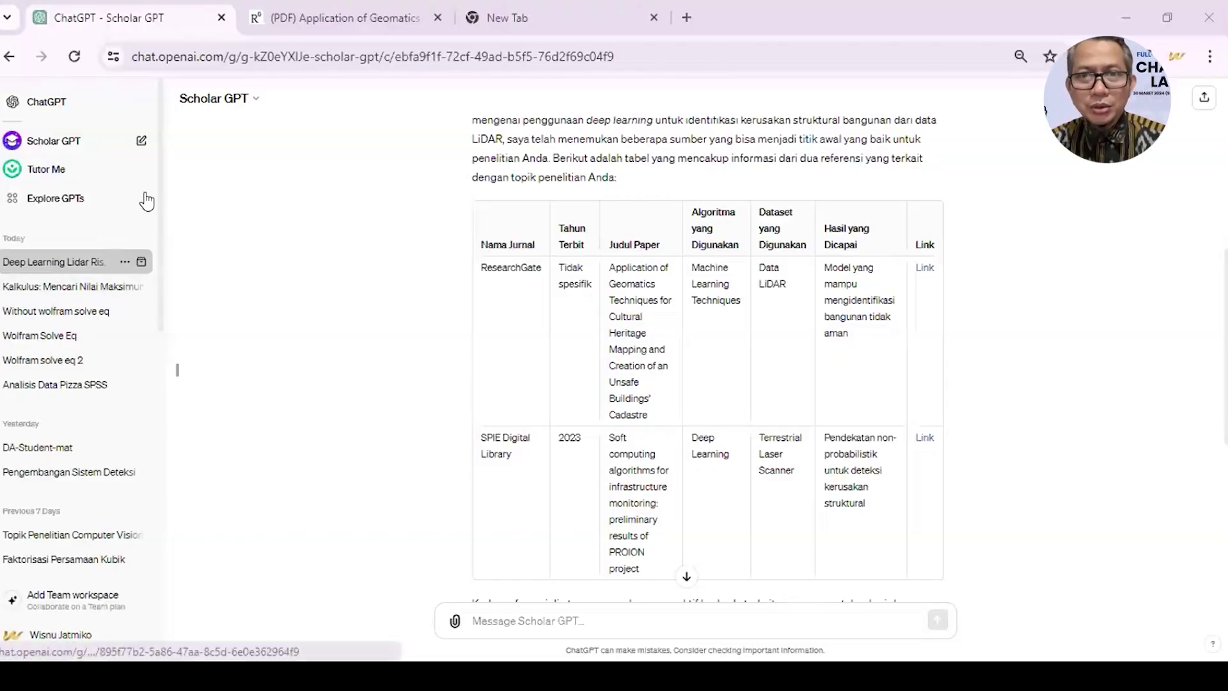
- Return to the GPT store and search for 'chat pdf' again
{"action": "left_click", "coordinate": [147, 201]}
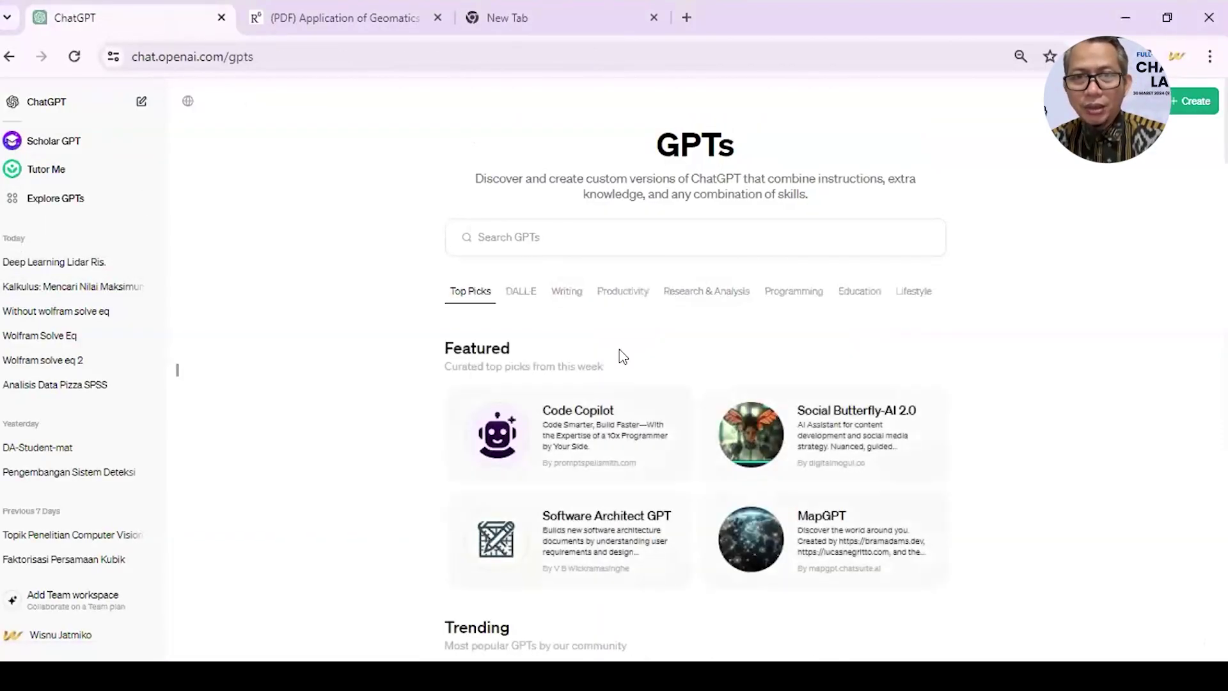
{"action": "left_click", "coordinate": [760, 252]}
{"action": "type", "text": "c"}
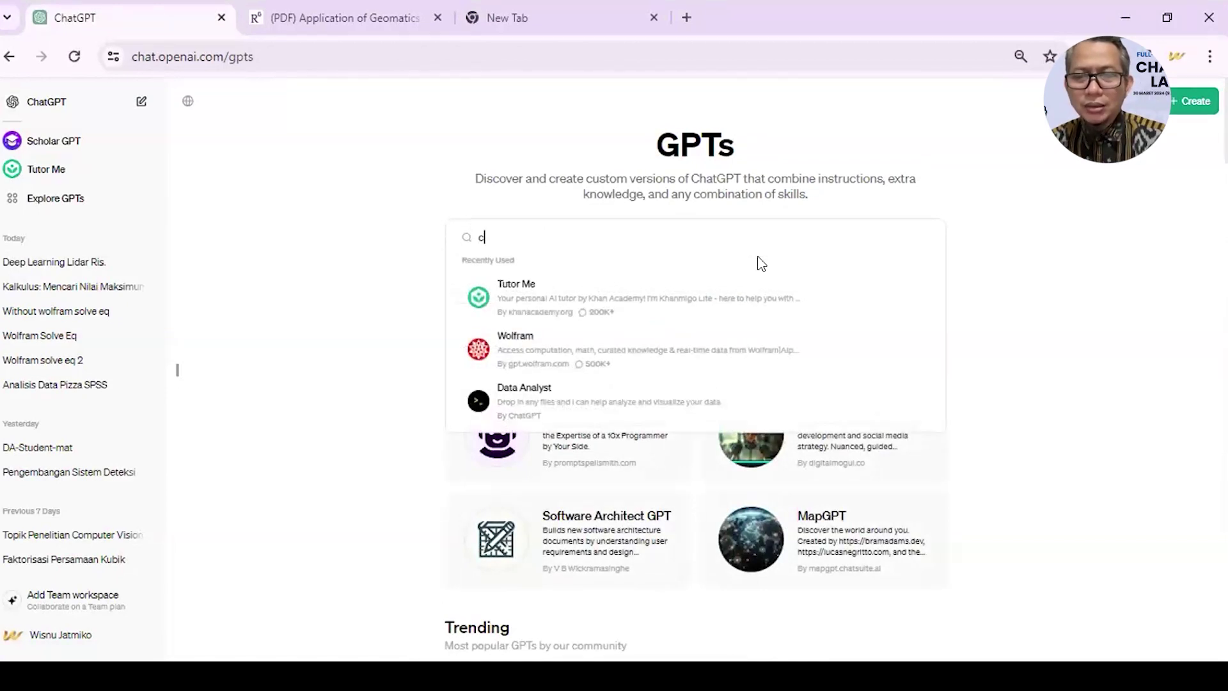
{"action": "type", "text": "hat pdf"}
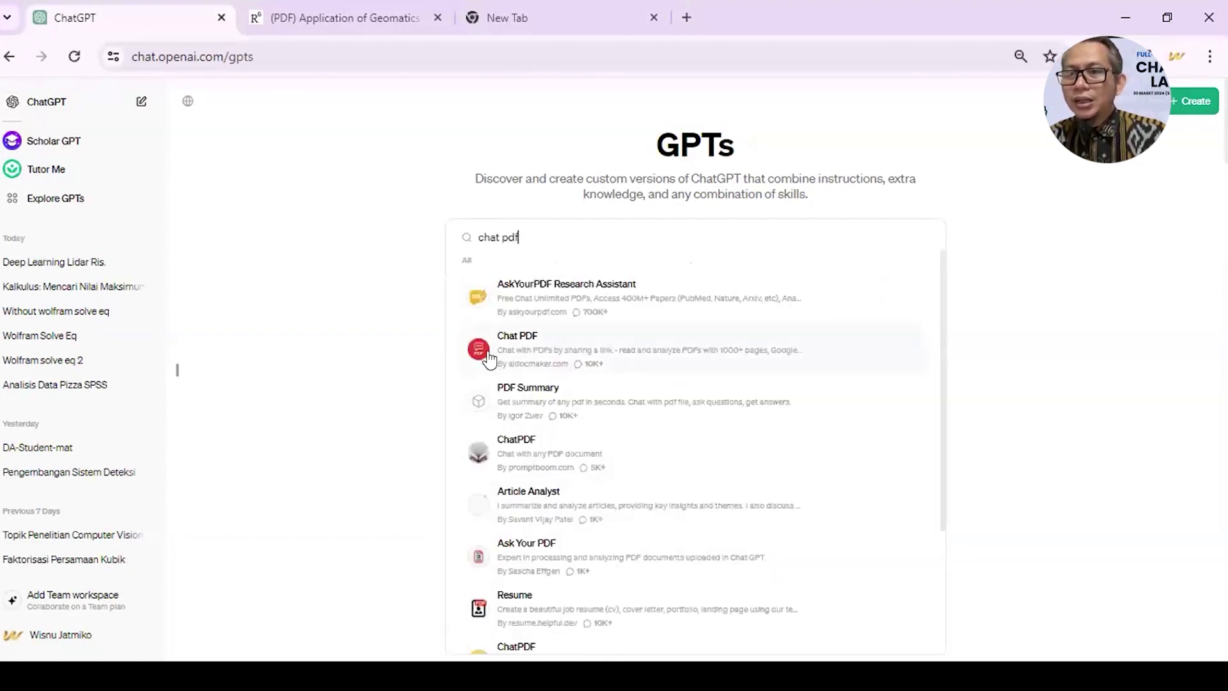
- Review the Chat PDF GPT details: capabilities, 4.1 rating and 10K+ conversations
{"action": "left_click", "coordinate": [472, 350]}
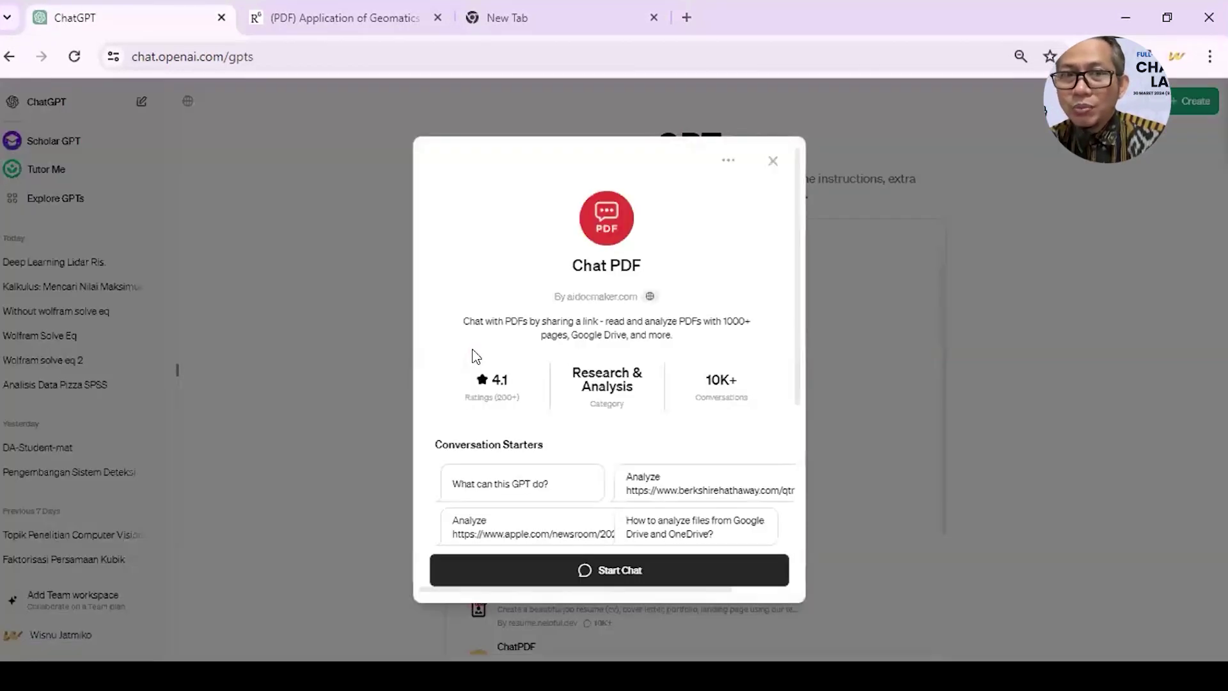
{"action": "scroll", "coordinate": [473, 351], "scroll_direction": "down", "scroll_amount": 1}
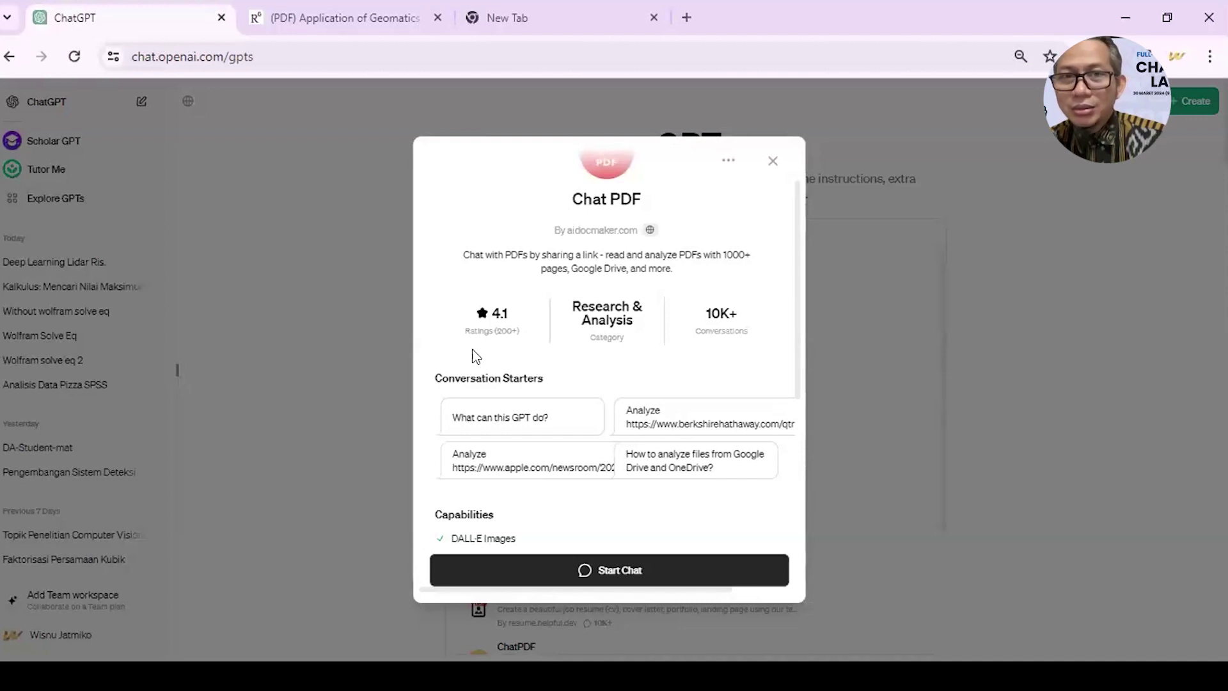
{"action": "scroll", "coordinate": [474, 356], "scroll_direction": "down", "scroll_amount": 3}
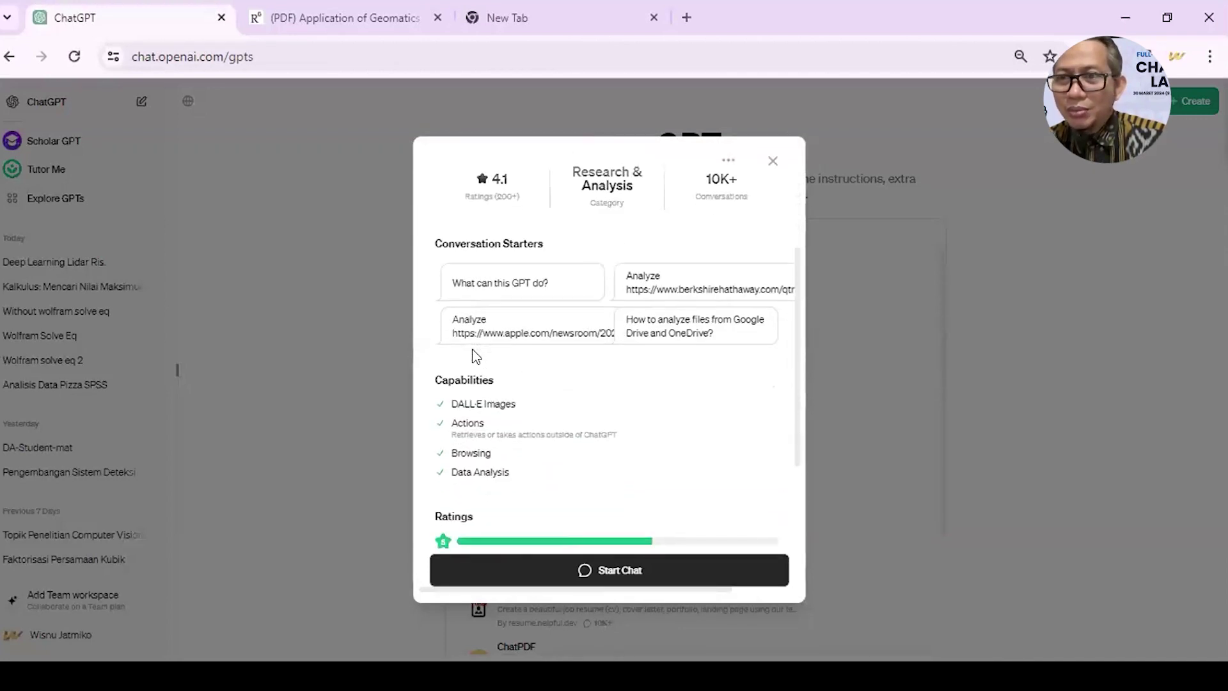
{"action": "scroll", "coordinate": [474, 353], "scroll_direction": "down", "scroll_amount": 2}
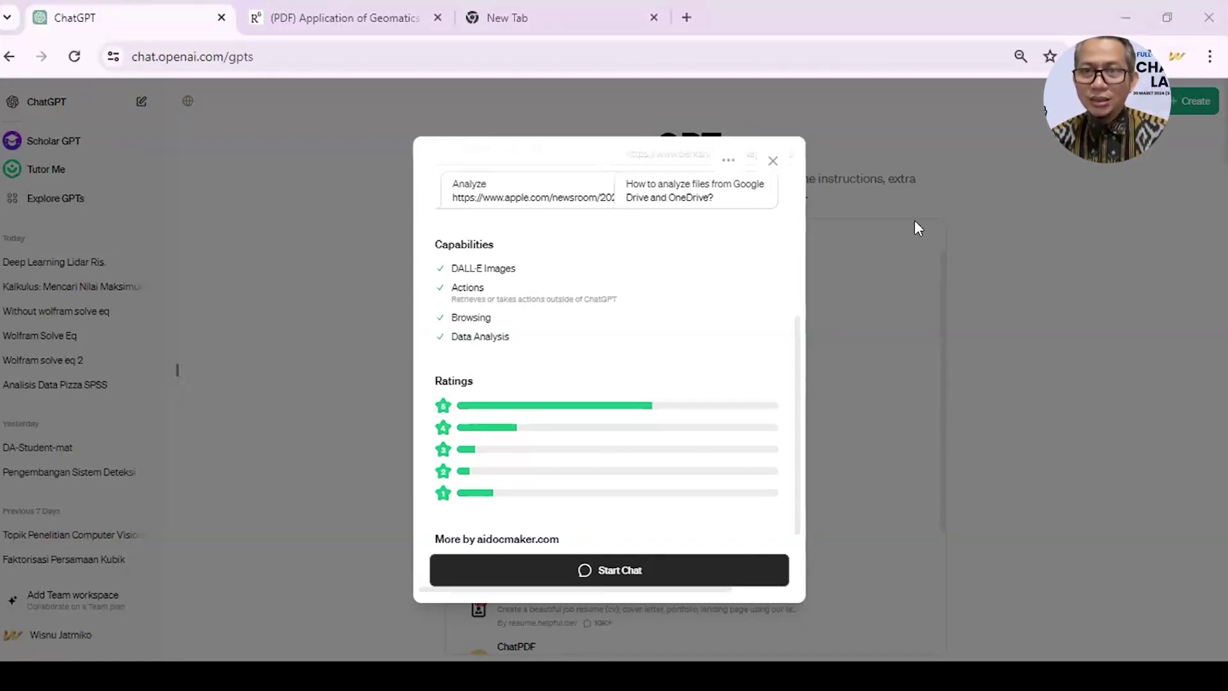
{"action": "scroll", "coordinate": [735, 291], "scroll_direction": "up", "scroll_amount": 5}
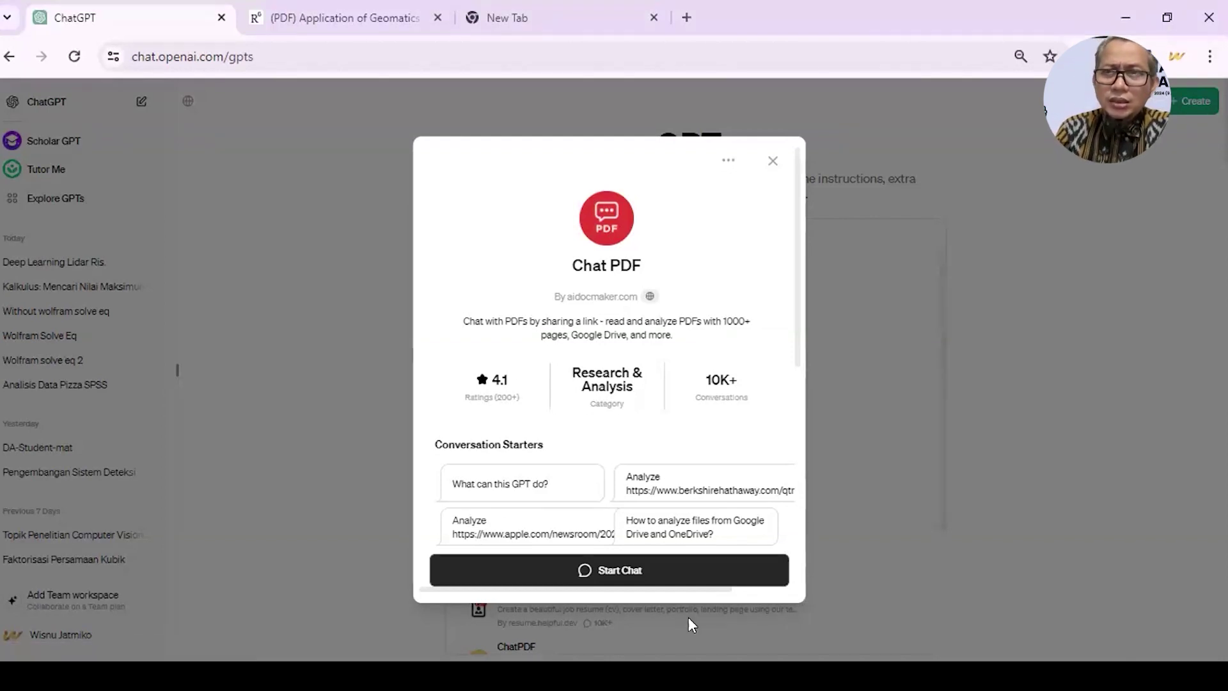
- Close the Chat PDF details and clear the 'chat pdf' search text
{"action": "left_click", "coordinate": [977, 374]}
{"action": "scroll", "coordinate": [742, 409], "scroll_direction": "down", "scroll_amount": 2}
{"action": "scroll", "coordinate": [732, 419], "scroll_direction": "down", "scroll_amount": 2}
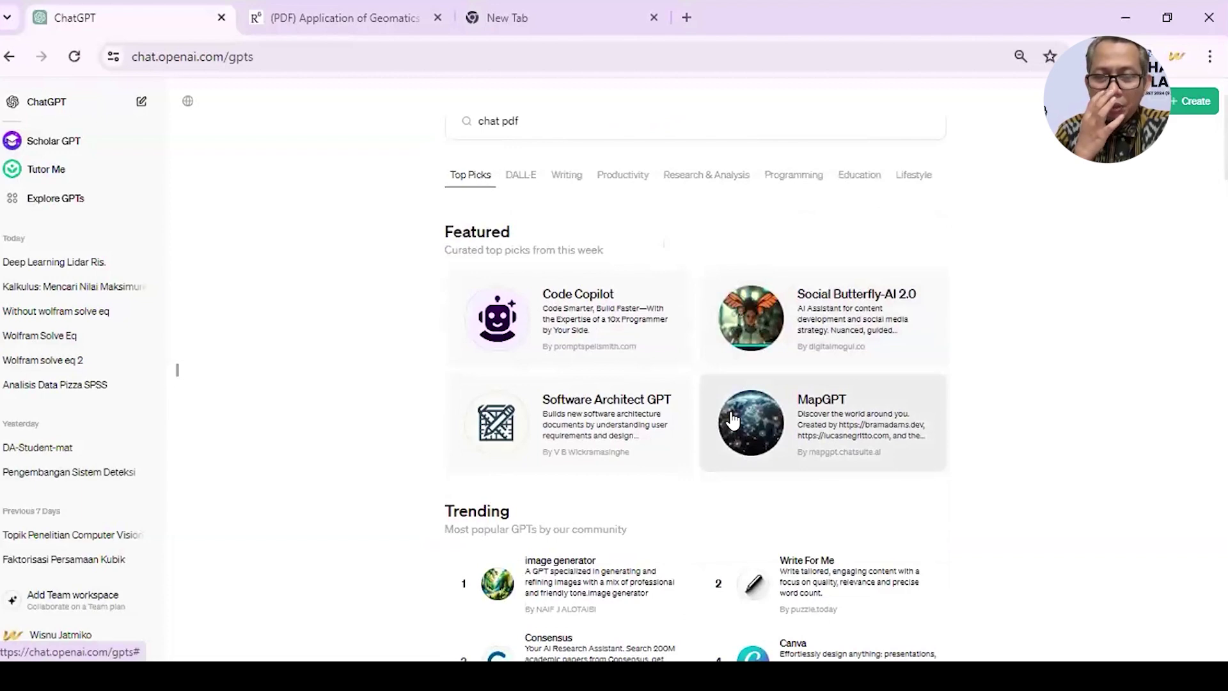
{"action": "scroll", "coordinate": [552, 262], "scroll_direction": "up", "scroll_amount": 2}
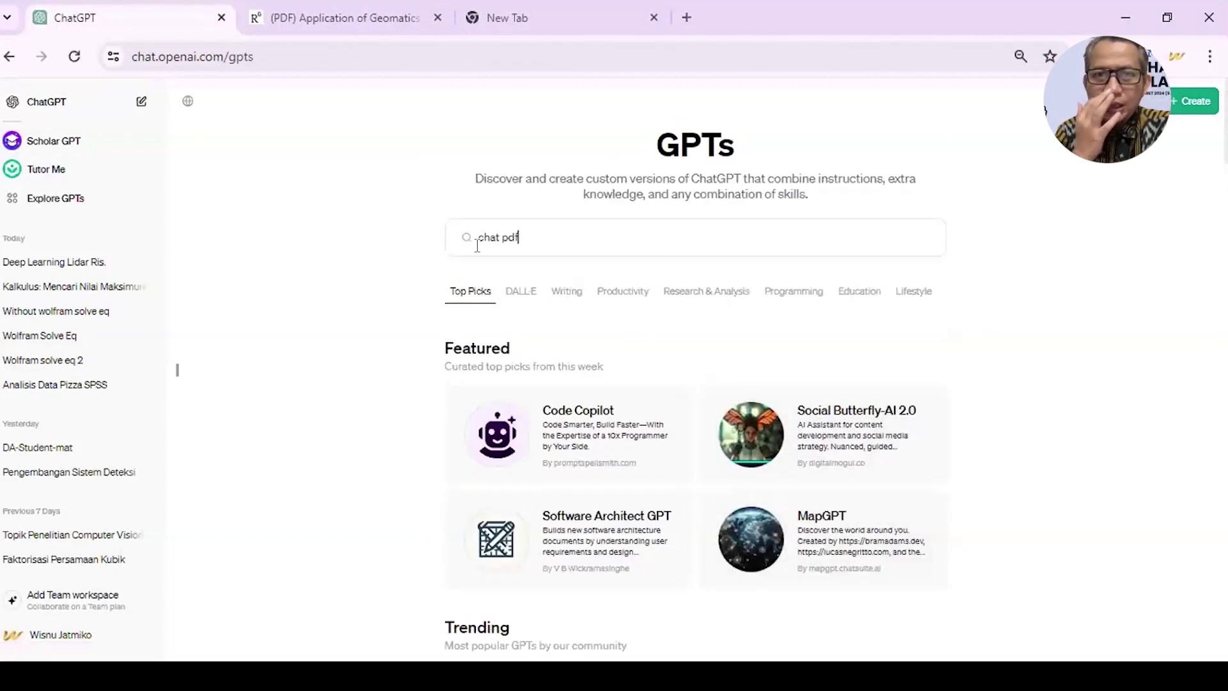
{"action": "left_click_drag", "start_coordinate": [518, 238], "coordinate": [455, 249]}
{"action": "key", "text": "BackSpace"}
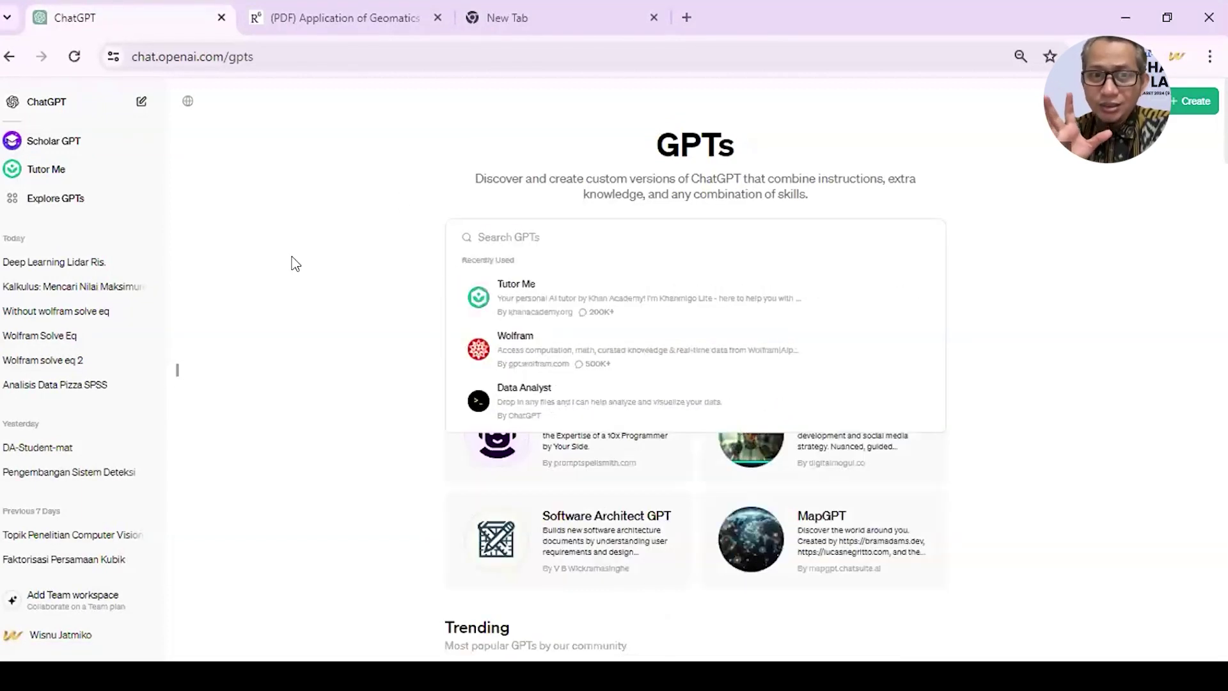
{"action": "left_click", "coordinate": [293, 263]}
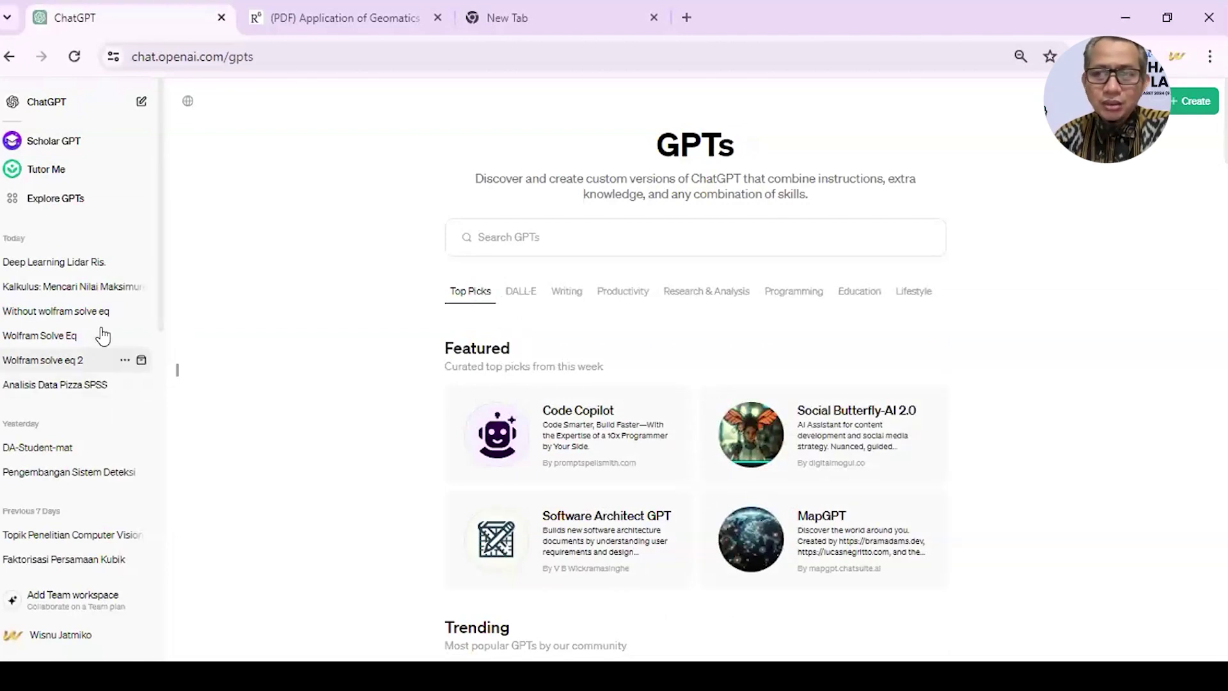
- Reopen the Scholar GPT 'Deep Learning Lidar' chat and scroll to its reference table
{"action": "left_click", "coordinate": [89, 269]}
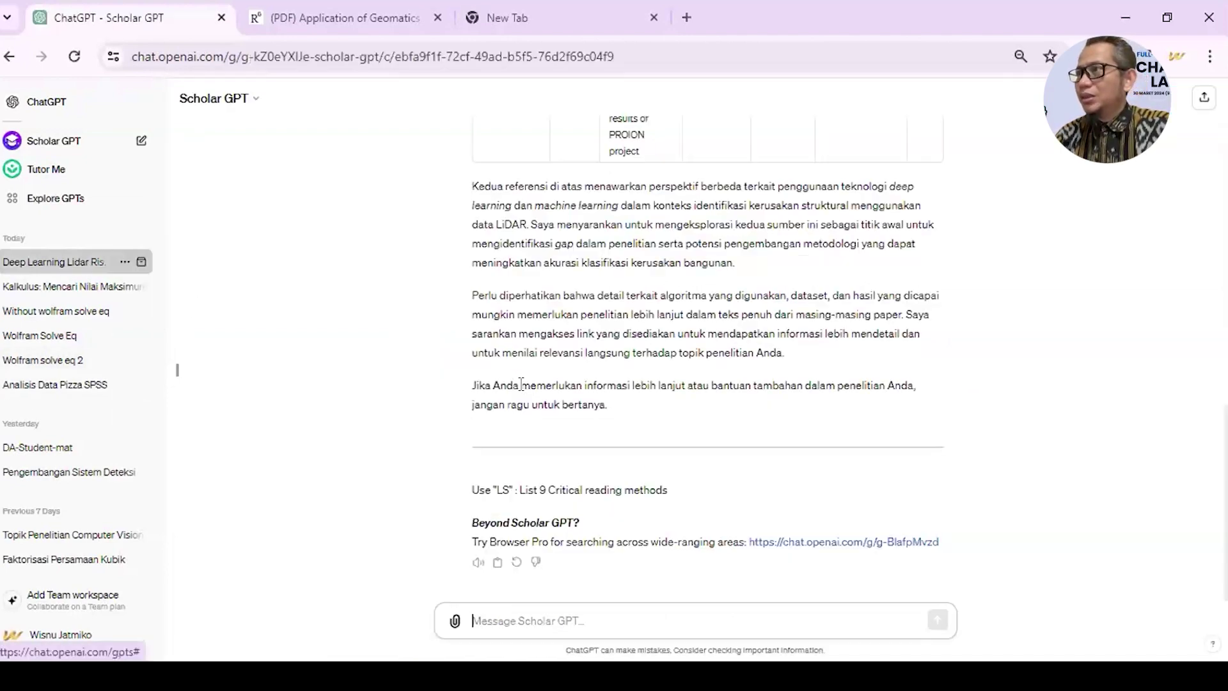
{"action": "scroll", "coordinate": [520, 383], "scroll_direction": "up", "scroll_amount": 10}
{"action": "scroll", "coordinate": [520, 382], "scroll_direction": "up", "scroll_amount": 5}
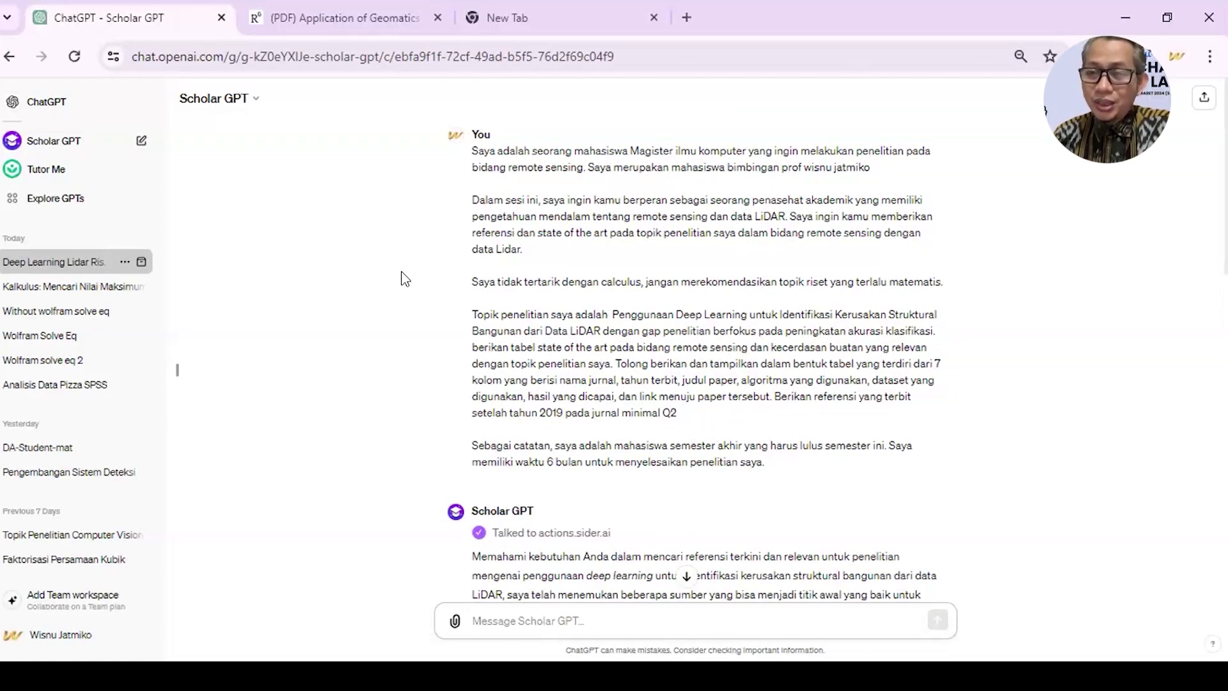
{"action": "scroll", "coordinate": [405, 280], "scroll_direction": "down", "scroll_amount": 1}
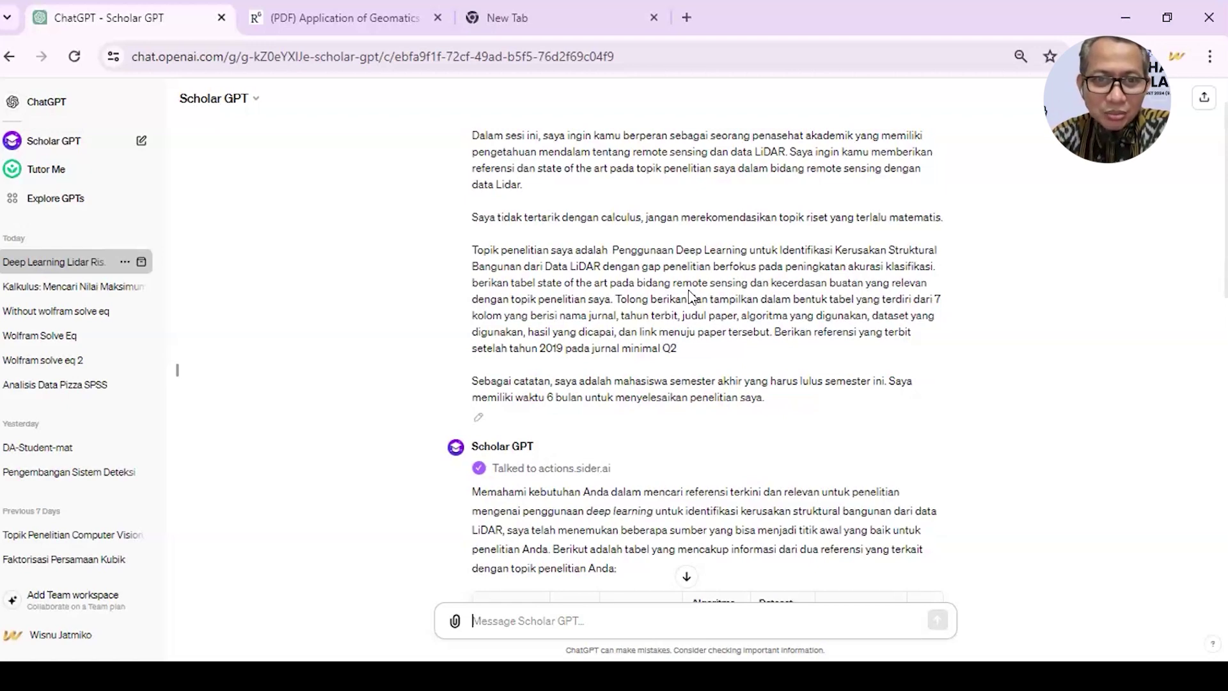
{"action": "scroll", "coordinate": [688, 289], "scroll_direction": "down", "scroll_amount": 5}
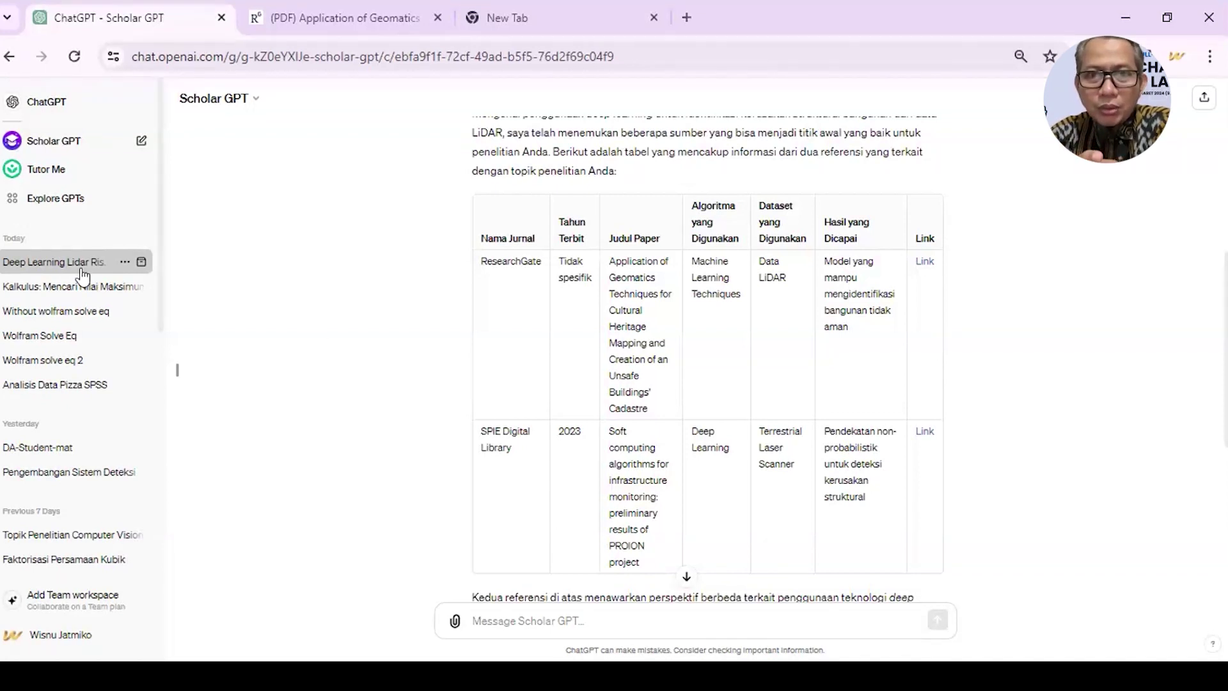
{"action": "scroll", "coordinate": [61, 389], "scroll_direction": "down", "scroll_amount": 2}
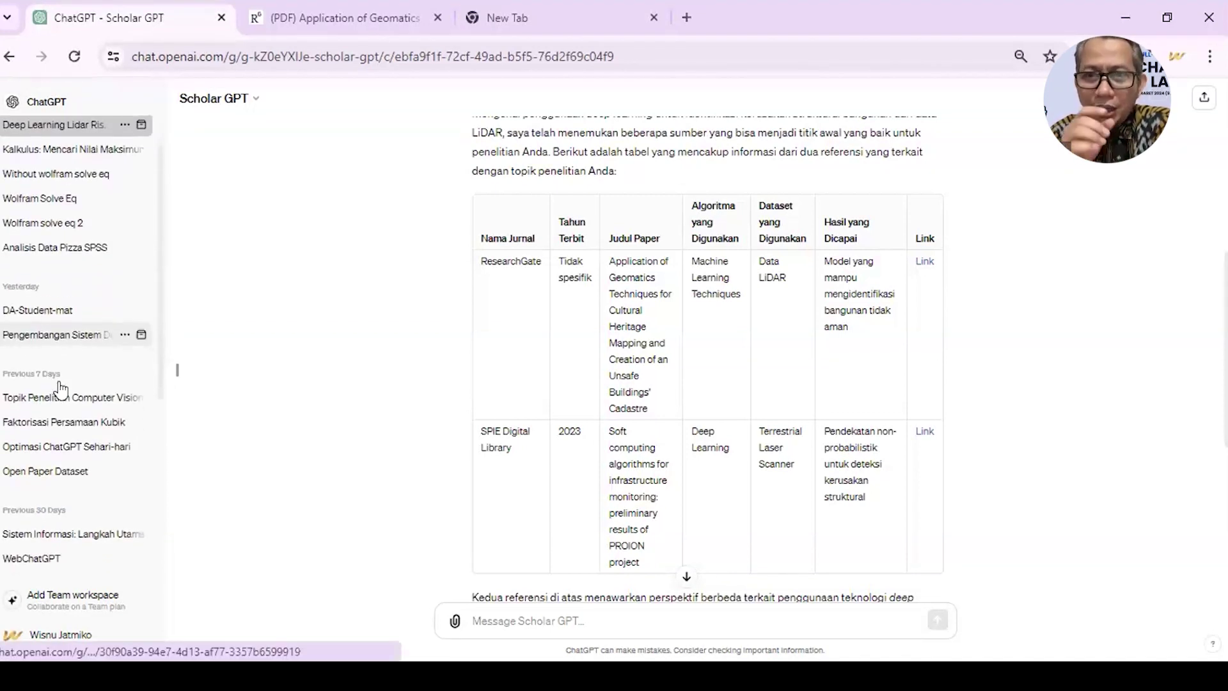
- Open the Computer Vision chat, then load the shared conversation link in the new tab
{"action": "left_click", "coordinate": [91, 397]}
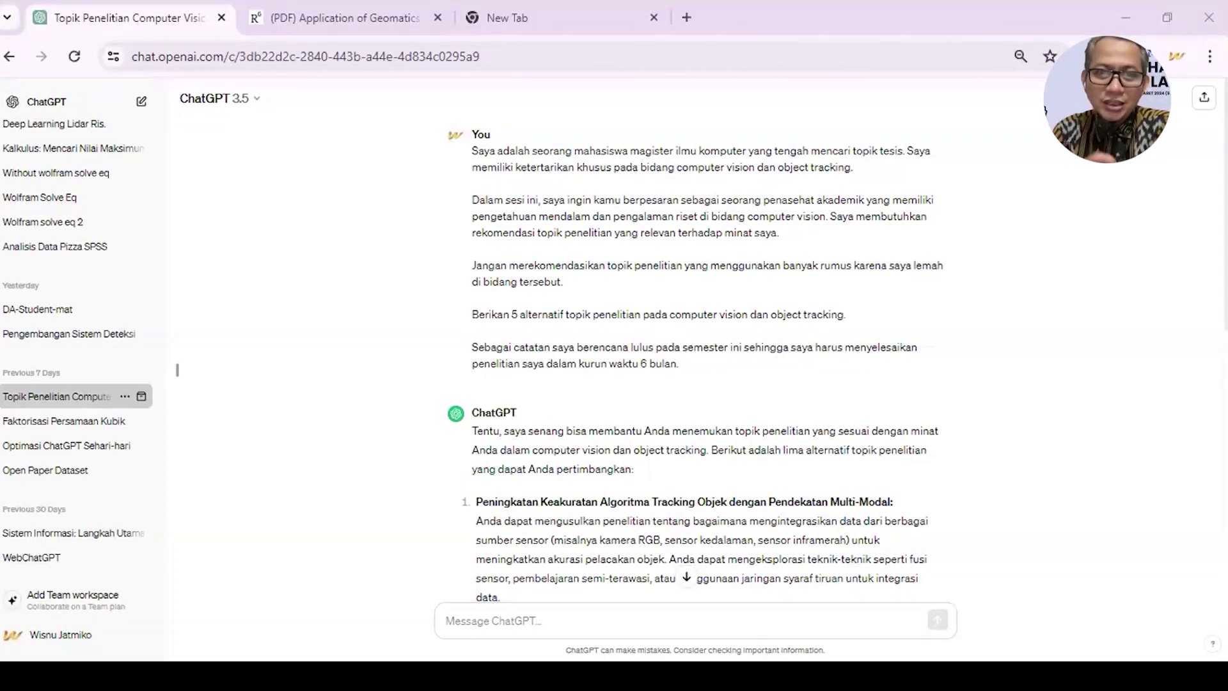
{"action": "left_click", "coordinate": [560, 9]}
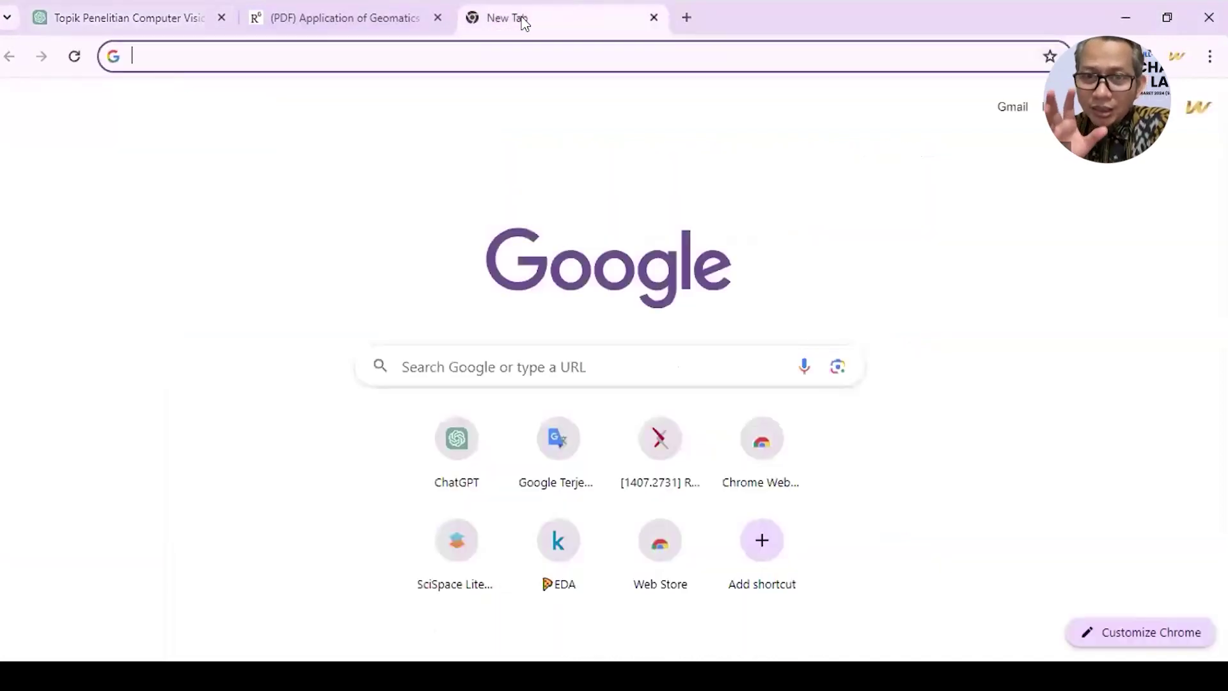
{"action": "left_click", "coordinate": [517, 50]}
{"action": "key", "text": "Return"}
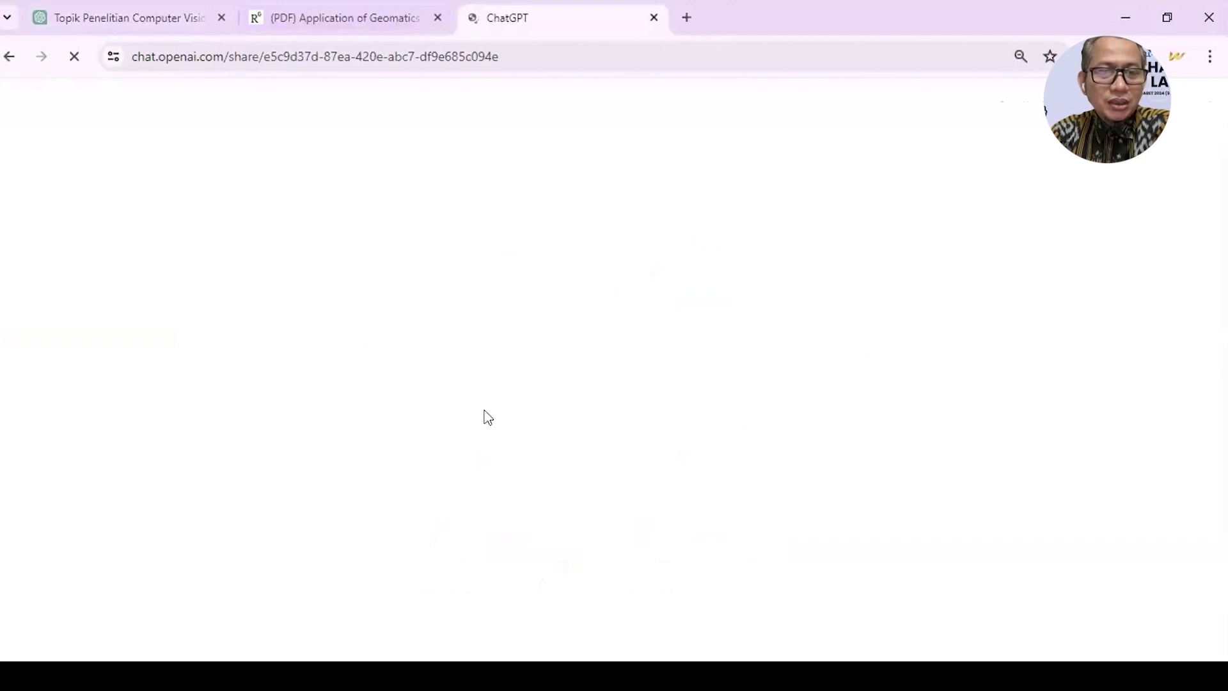
- Select the first paper title in the shared conversation's state-of-the-art table
{"action": "scroll", "coordinate": [486, 415], "scroll_direction": "down", "scroll_amount": 20}
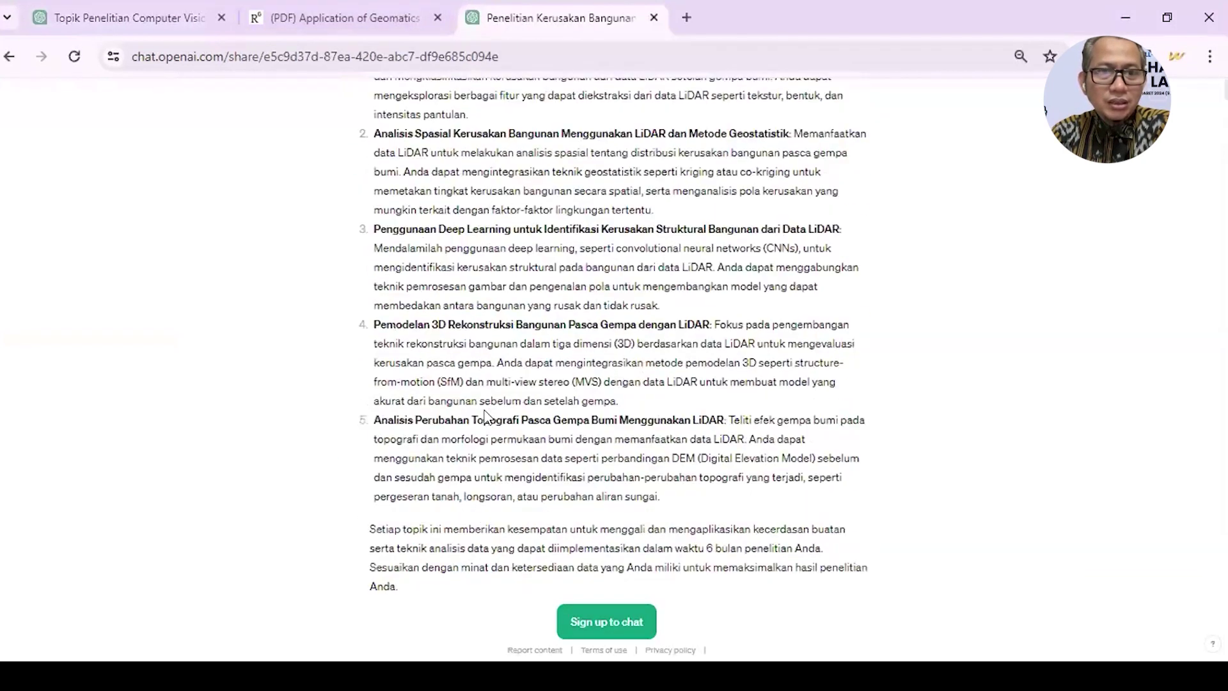
{"action": "scroll", "coordinate": [485, 408], "scroll_direction": "down", "scroll_amount": 20}
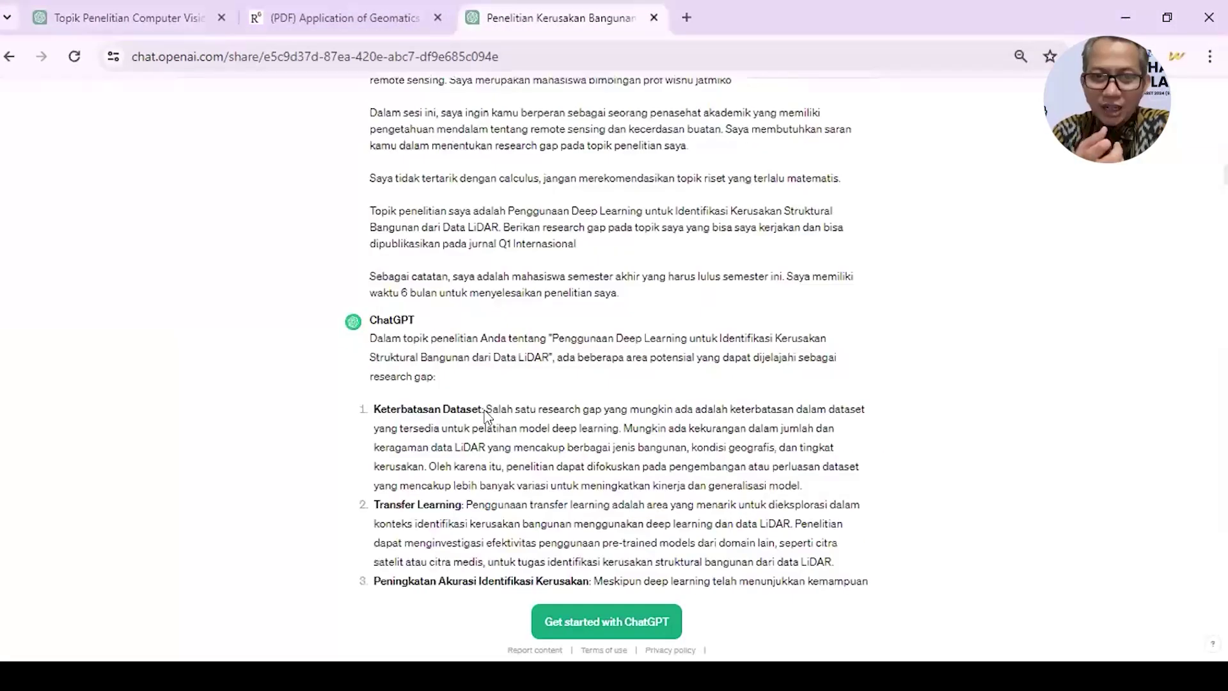
{"action": "scroll", "coordinate": [938, 248], "scroll_direction": "down", "scroll_amount": 20}
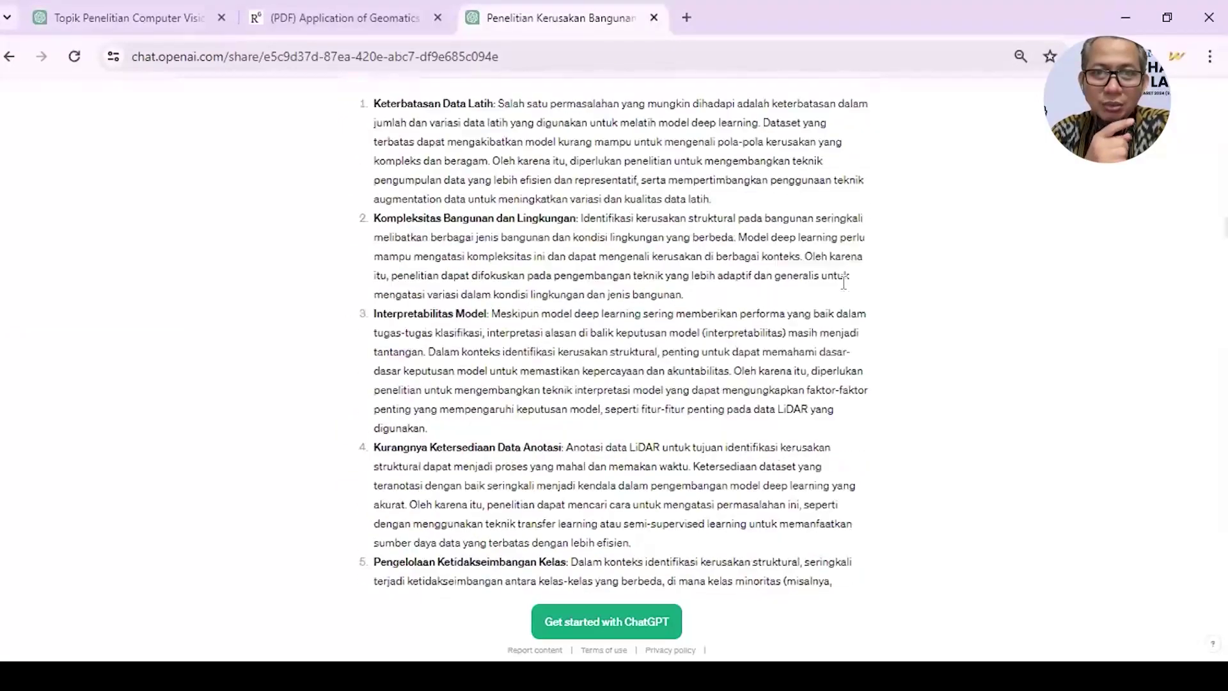
{"action": "scroll", "coordinate": [845, 283], "scroll_direction": "down", "scroll_amount": 4}
{"action": "double_click", "coordinate": [842, 283]}
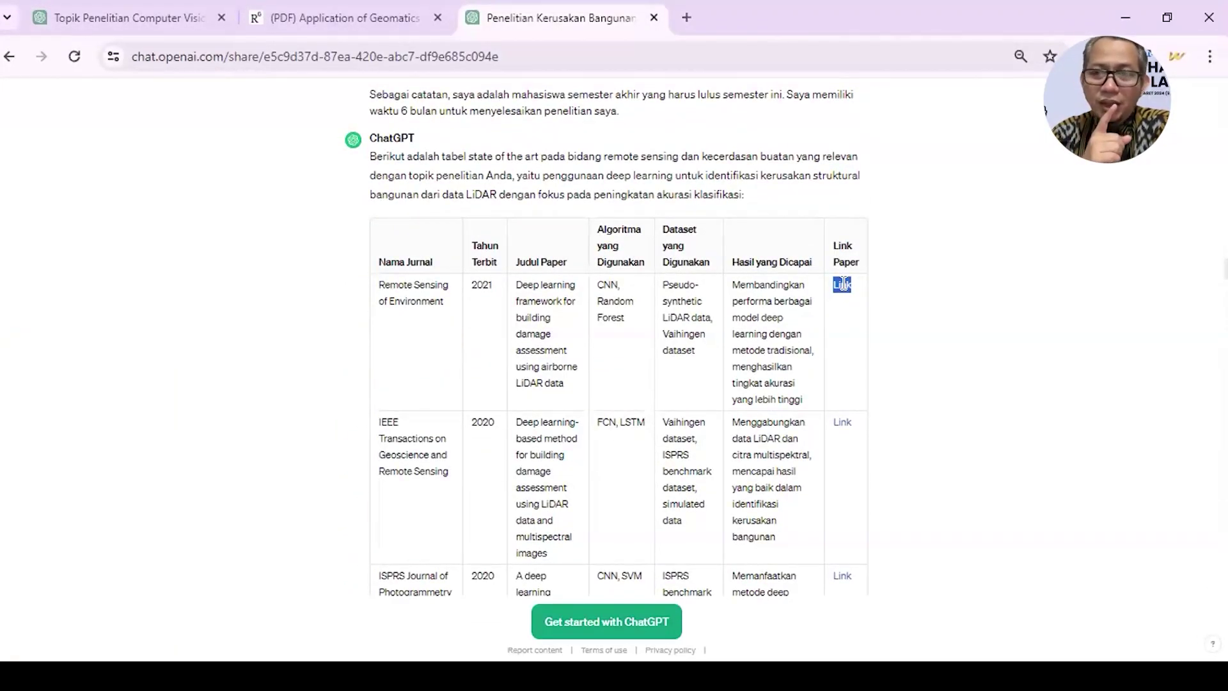
{"action": "left_click", "coordinate": [773, 279]}
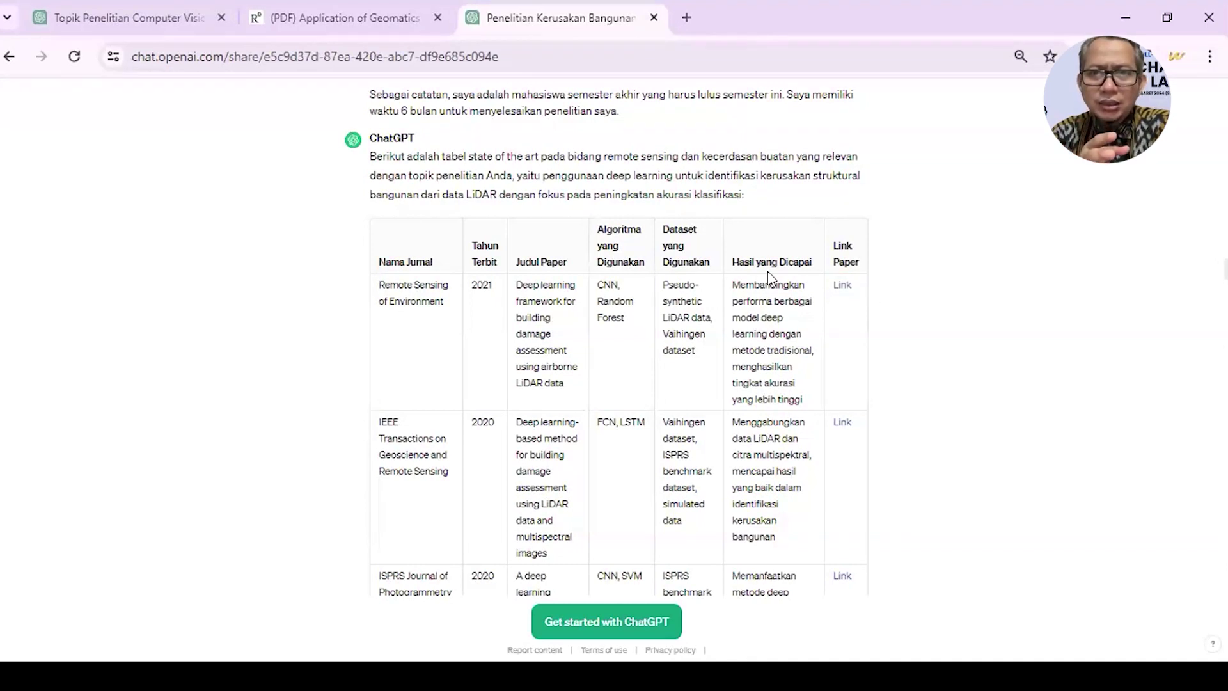
{"action": "left_click_drag", "start_coordinate": [518, 284], "coordinate": [565, 387]}
{"action": "key", "text": "ctrl+c"}
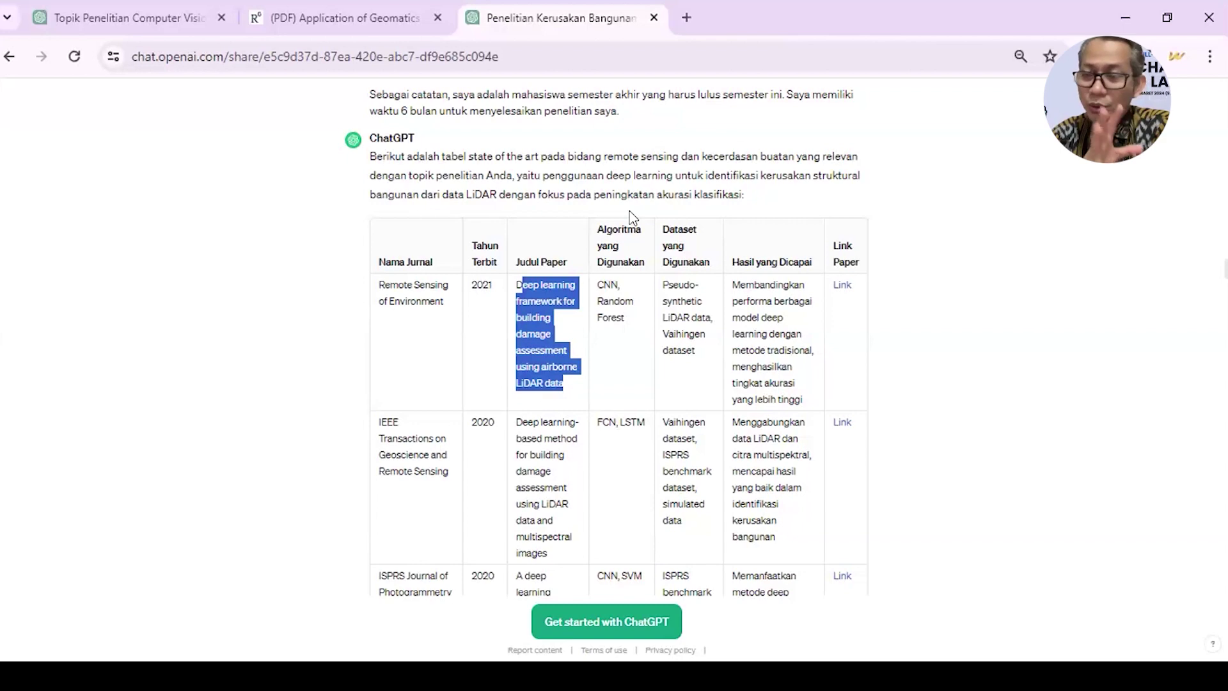
- Search Google in a new tab for the copied first paper title
{"action": "left_click", "coordinate": [686, 19]}
{"action": "type", "text": "d"}
{"action": "key", "text": "ctrl+v"}
{"action": "key", "text": "Return"}
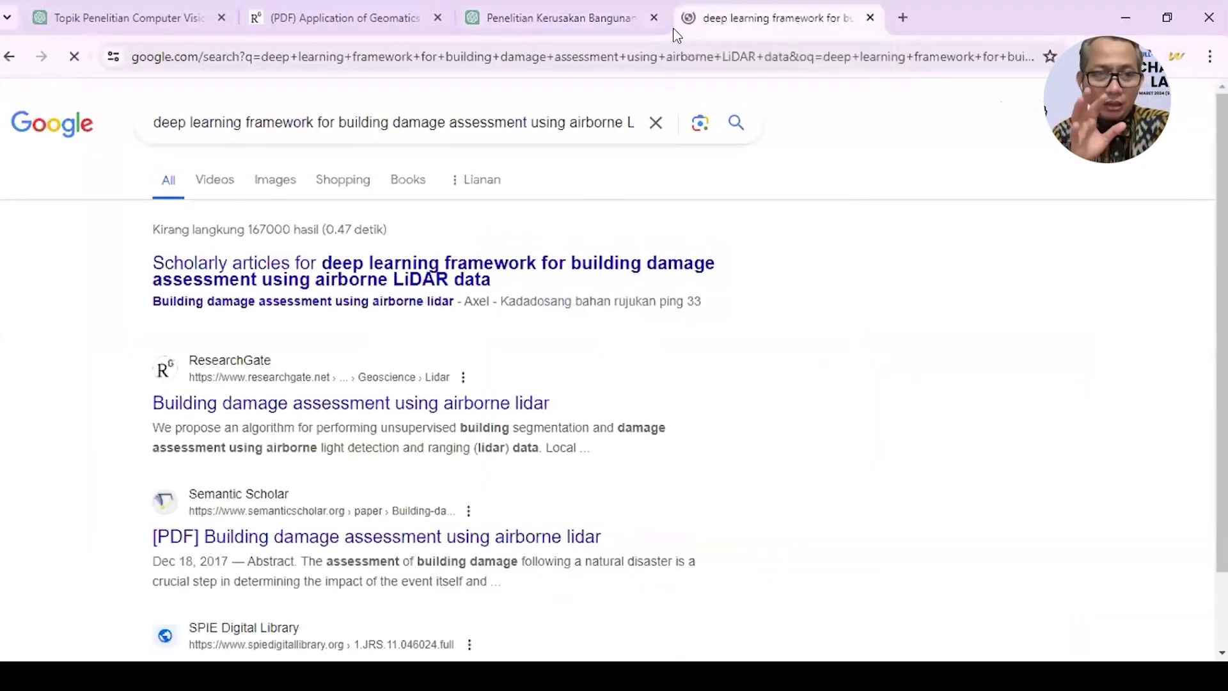
{"action": "scroll", "coordinate": [467, 478], "scroll_direction": "down", "scroll_amount": 2}
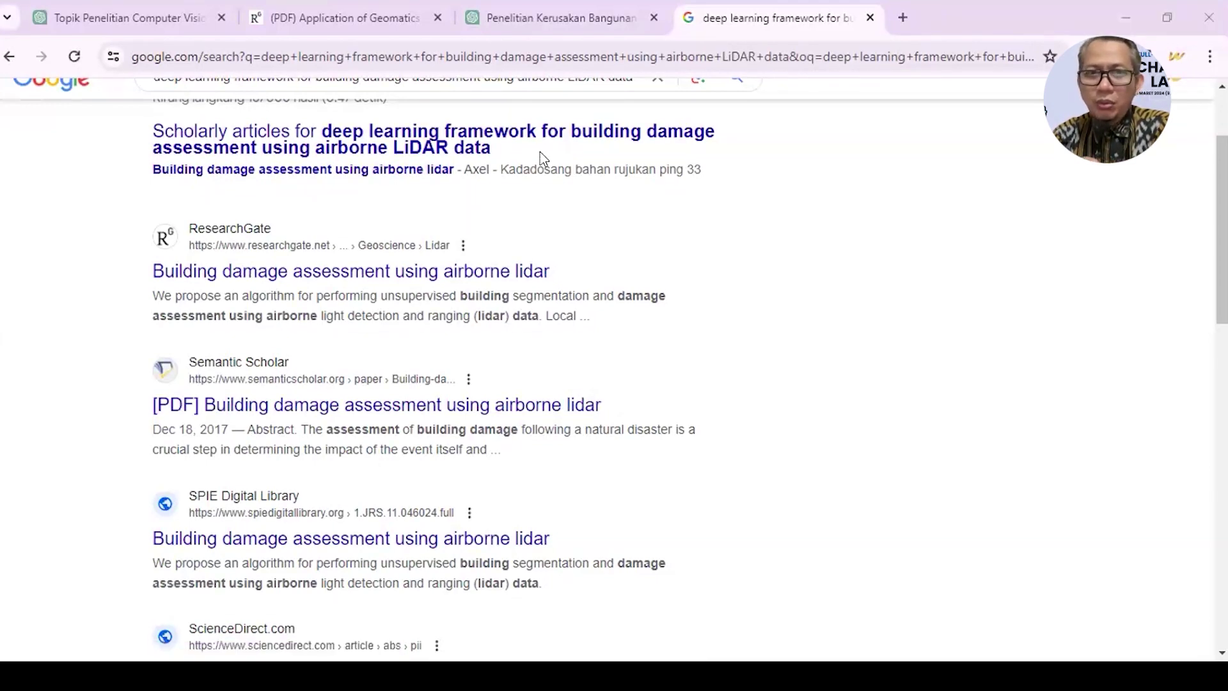
{"action": "scroll", "coordinate": [597, 367], "scroll_direction": "up", "scroll_amount": 2}
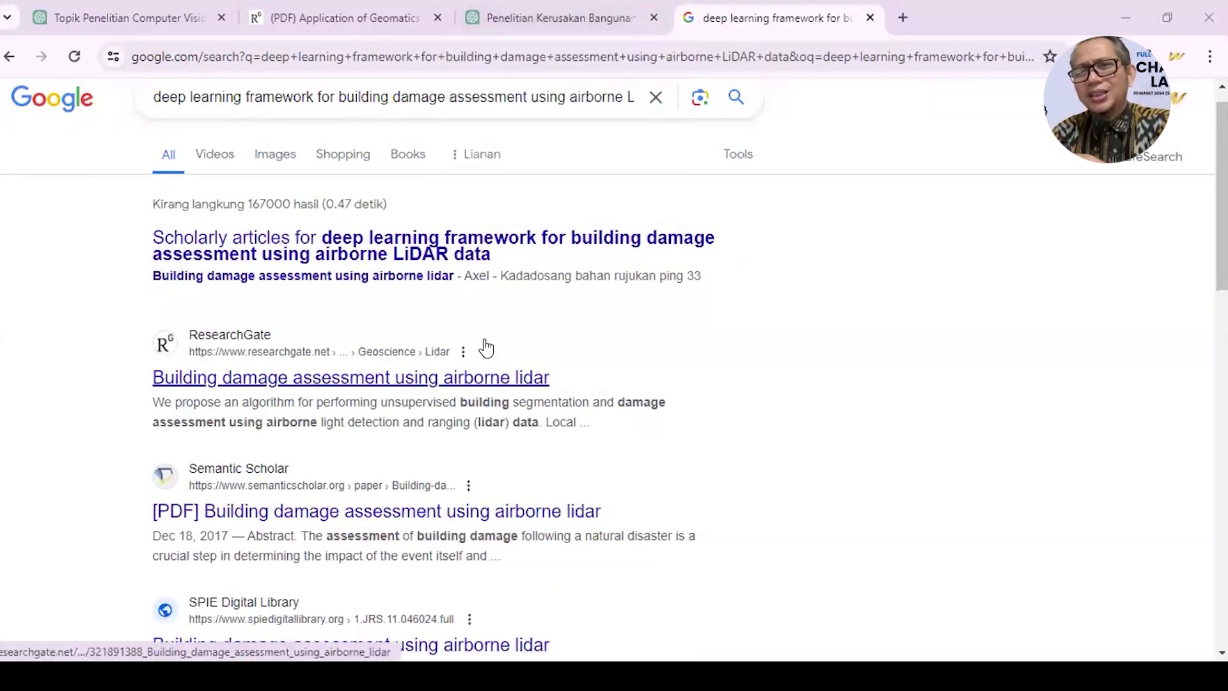
{"action": "scroll", "coordinate": [486, 347], "scroll_direction": "down", "scroll_amount": 2}
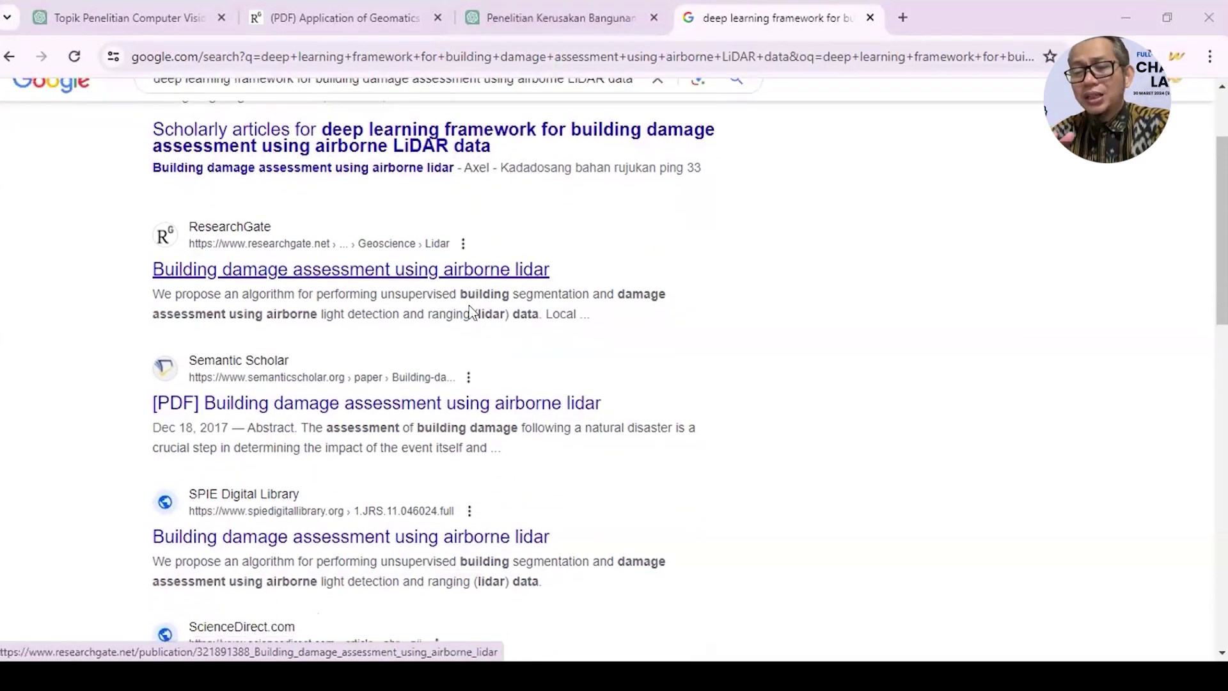
- Check the airborne lidar paper's ResearchGate page, then return to the shared ChatGPT table
{"action": "left_click", "coordinate": [455, 283]}
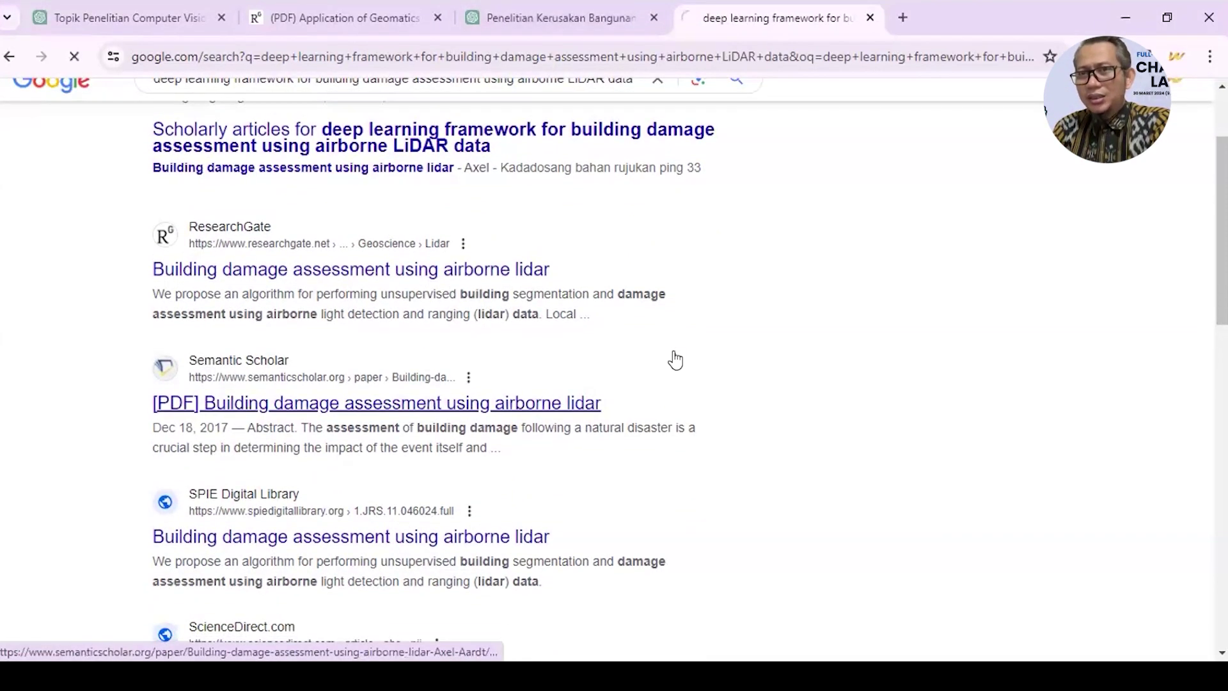
{"action": "scroll", "coordinate": [539, 496], "scroll_direction": "down", "scroll_amount": 2}
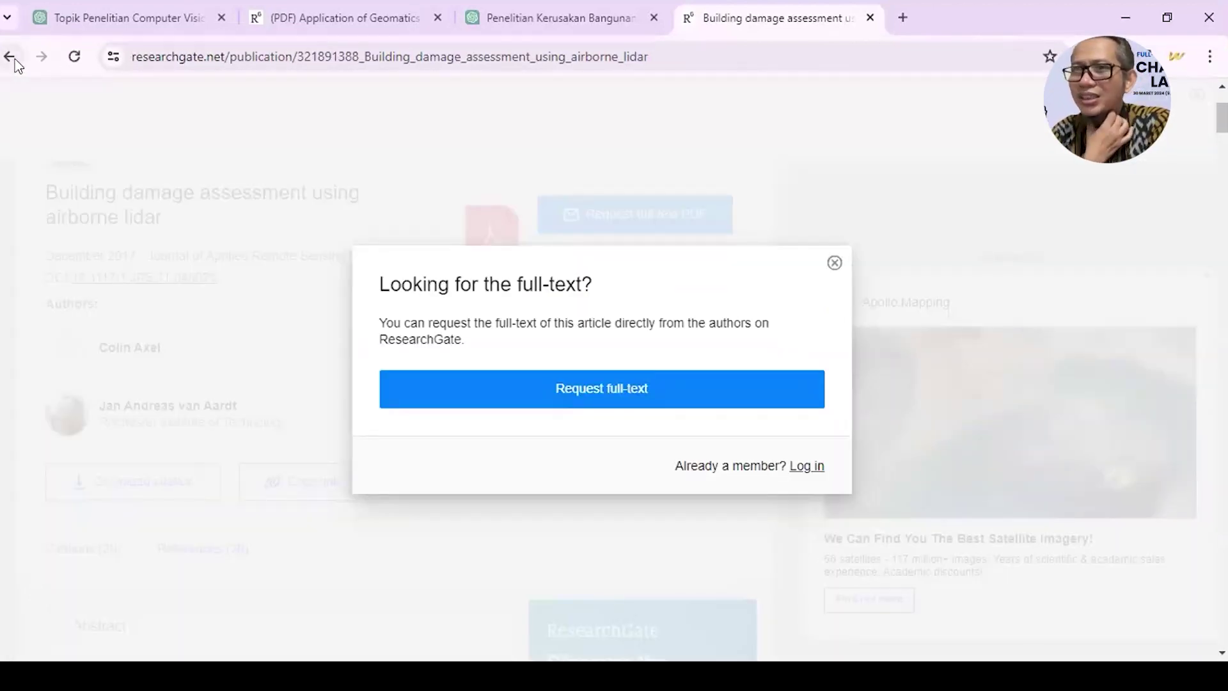
{"action": "left_click", "coordinate": [14, 60]}
{"action": "scroll", "coordinate": [201, 249], "scroll_direction": "down", "scroll_amount": 2}
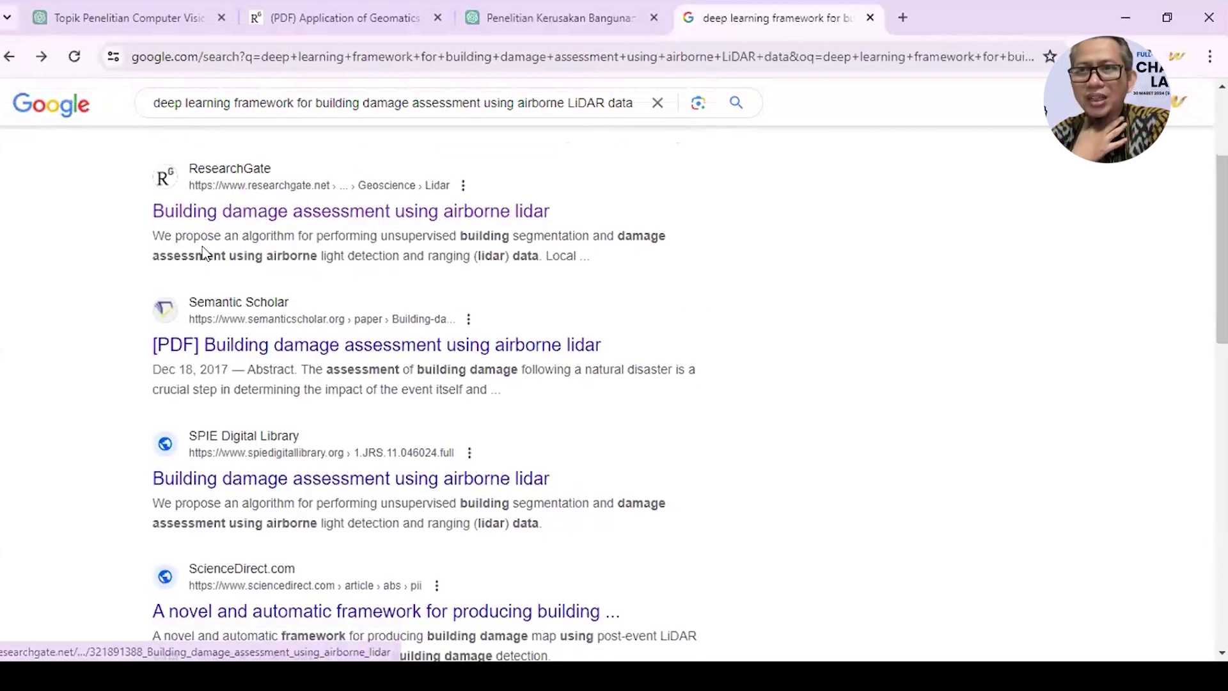
{"action": "scroll", "coordinate": [203, 253], "scroll_direction": "down", "scroll_amount": 2}
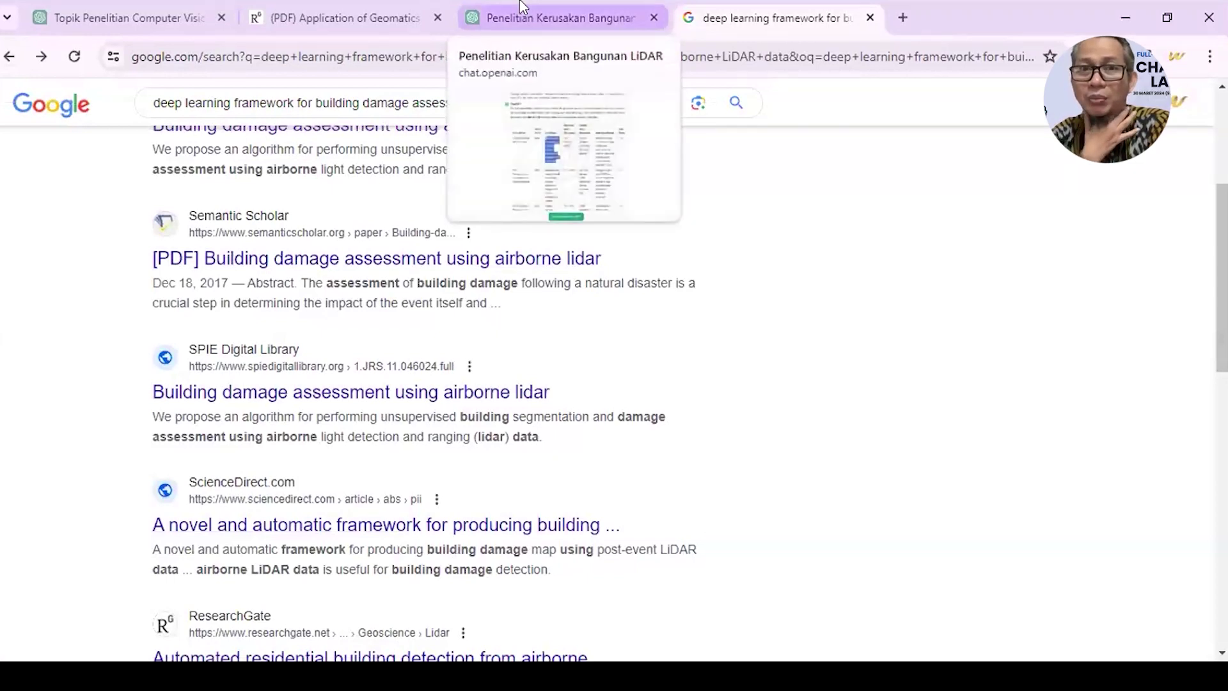
{"action": "left_click", "coordinate": [526, 9]}
{"action": "scroll", "coordinate": [537, 435], "scroll_direction": "down", "scroll_amount": 1}
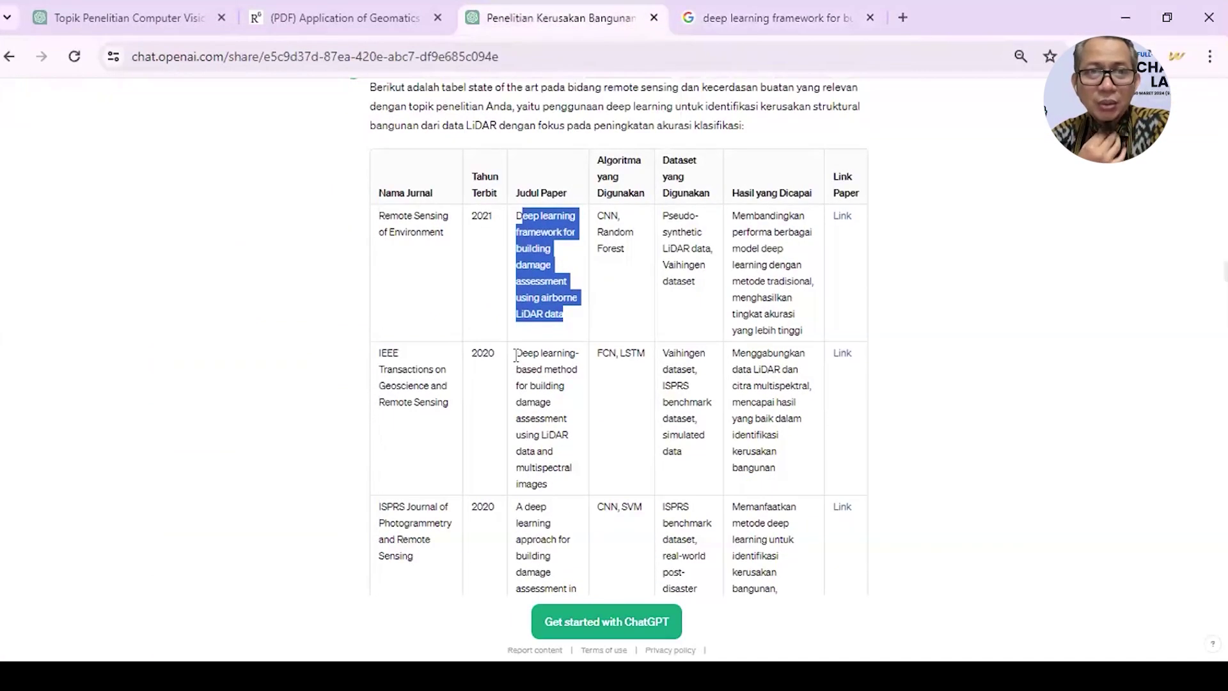
- Select the 2015 Nepal earthquake LiDAR paper title in the shared table
{"action": "scroll", "coordinate": [515, 355], "scroll_direction": "down", "scroll_amount": 2}
{"action": "scroll", "coordinate": [516, 355], "scroll_direction": "down", "scroll_amount": 3}
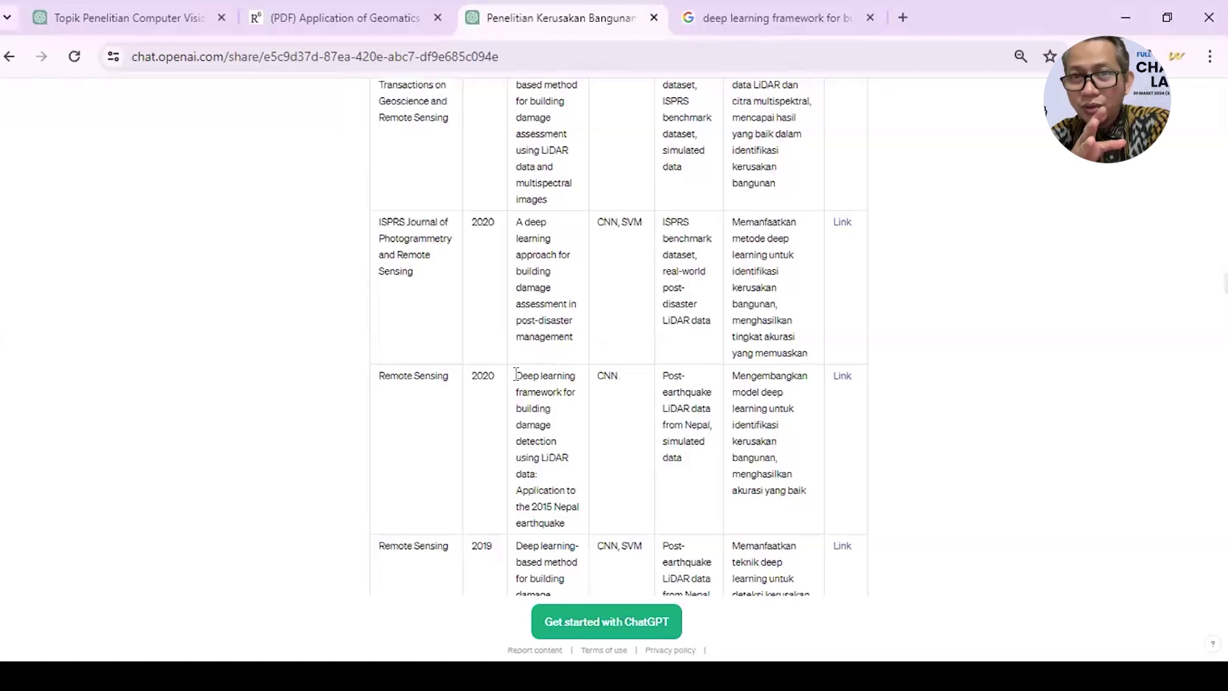
{"action": "left_click_drag", "start_coordinate": [516, 374], "coordinate": [574, 525]}
{"action": "key", "text": "ctrl+c"}
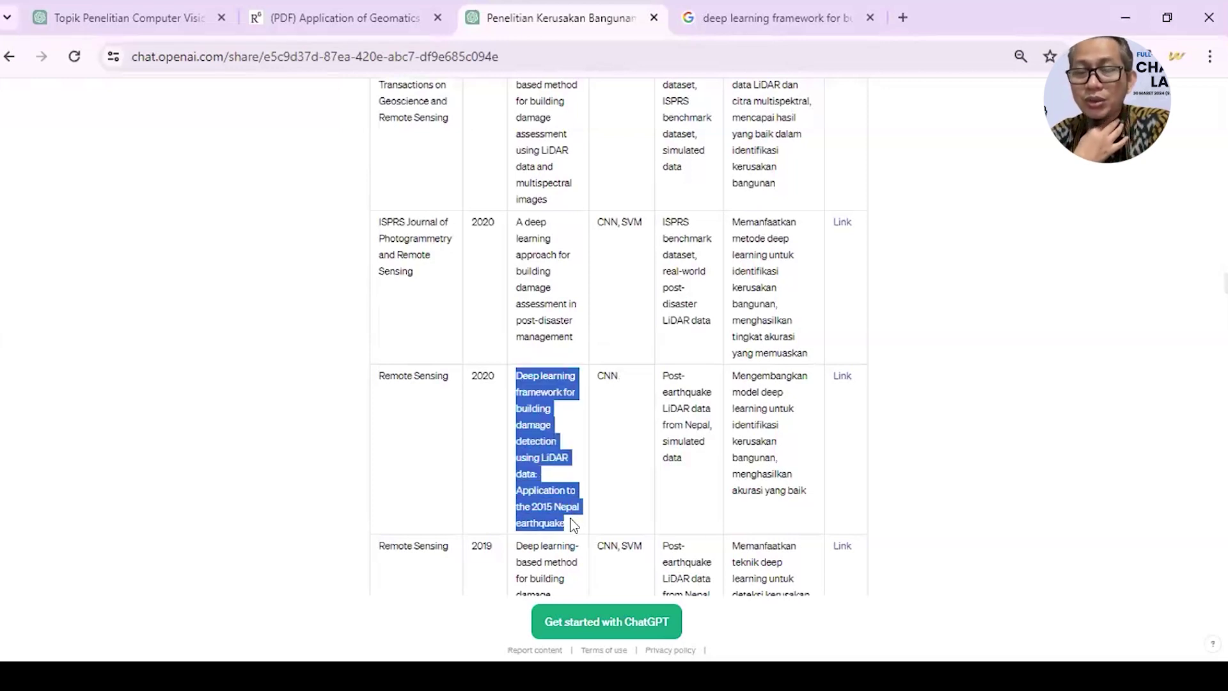
- Google the Nepal earthquake title, open its ResearchGate match, then return to ChatGPT
{"action": "left_click", "coordinate": [768, 17]}
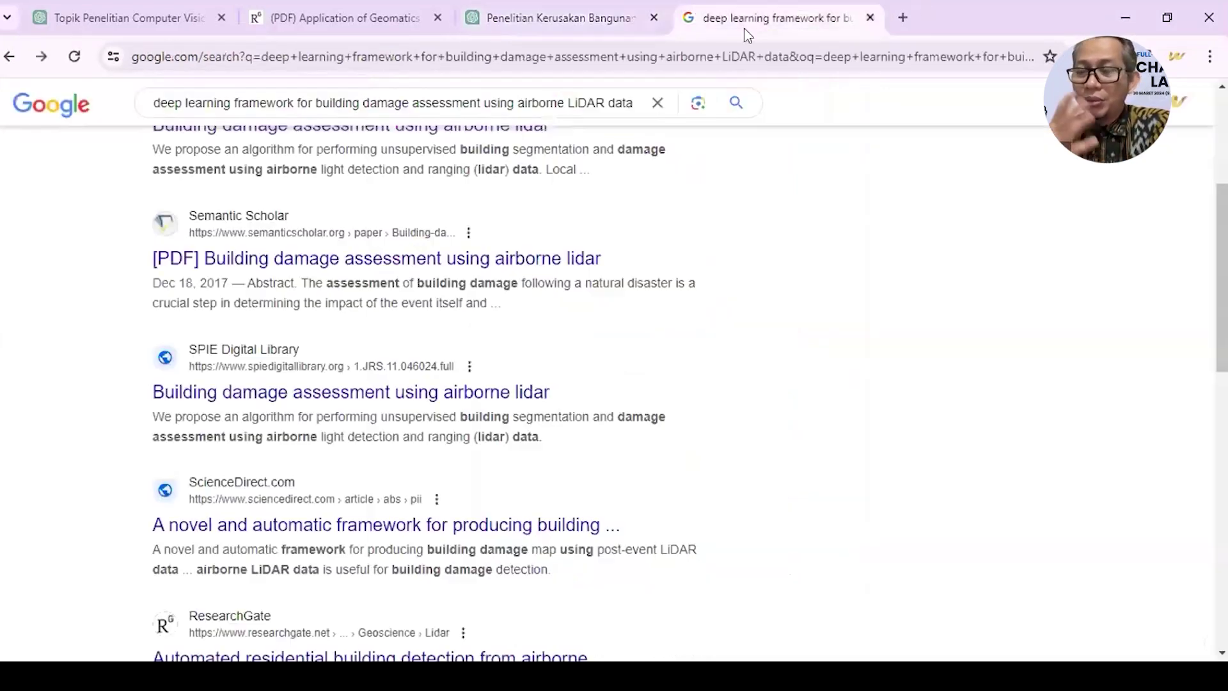
{"action": "left_click", "coordinate": [718, 52]}
{"action": "key", "text": "ctrl+v"}
{"action": "key", "text": "Return"}
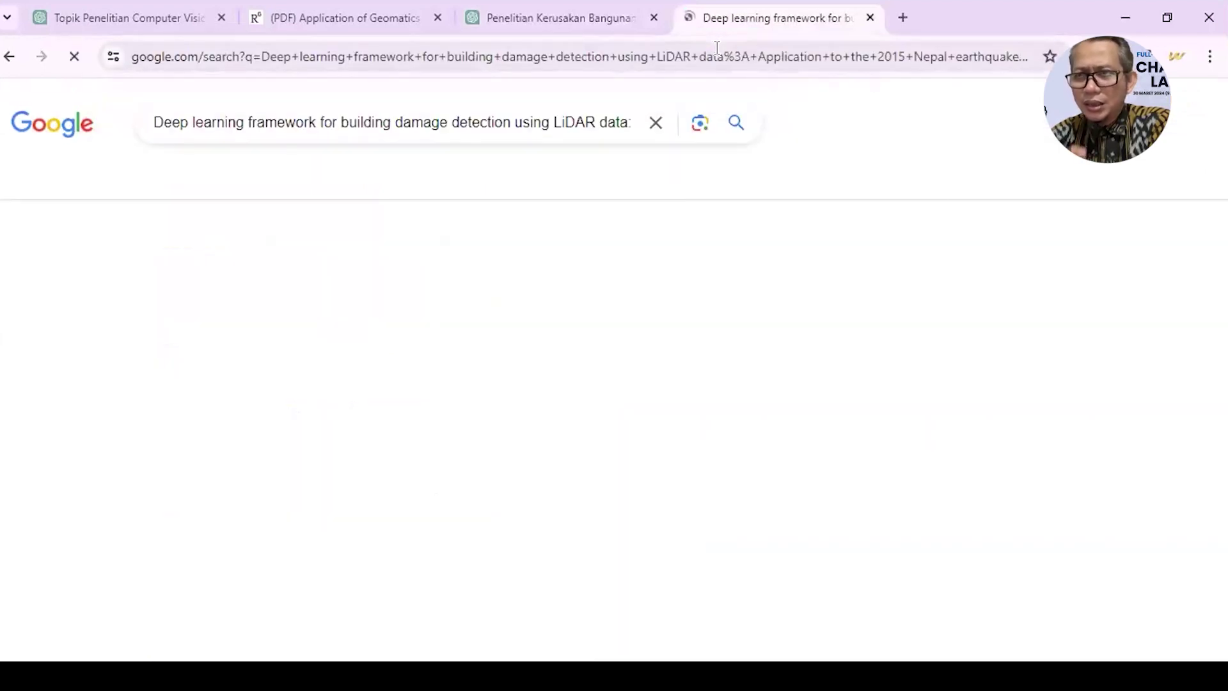
{"action": "left_click", "coordinate": [427, 307]}
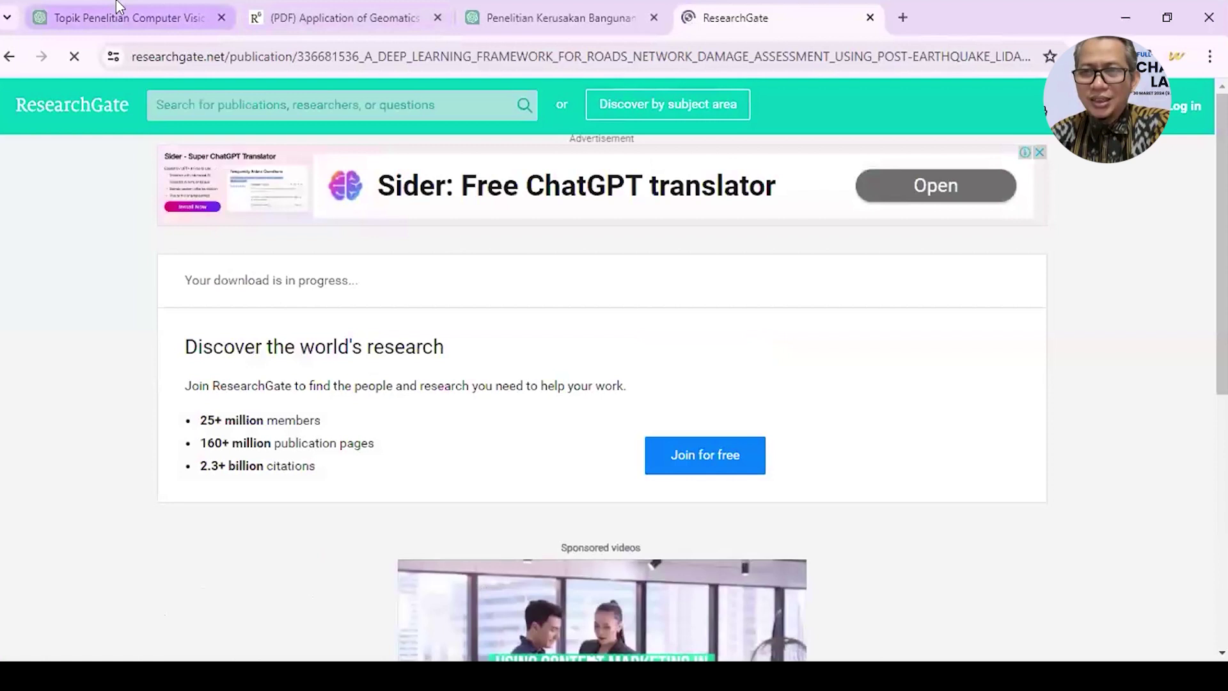
{"action": "left_click", "coordinate": [128, 17]}
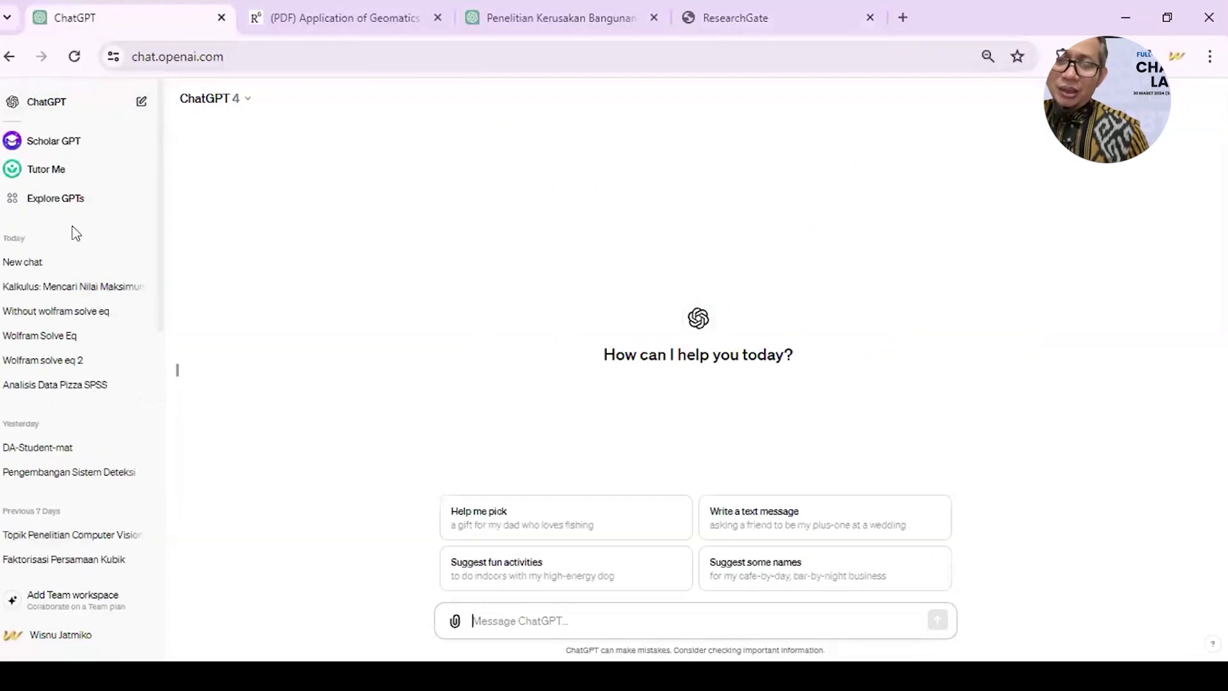
- Search the GPT catalogue for 'chat' and start a chat with Chat PDF by aidocmaker.com
{"action": "left_click", "coordinate": [71, 205]}
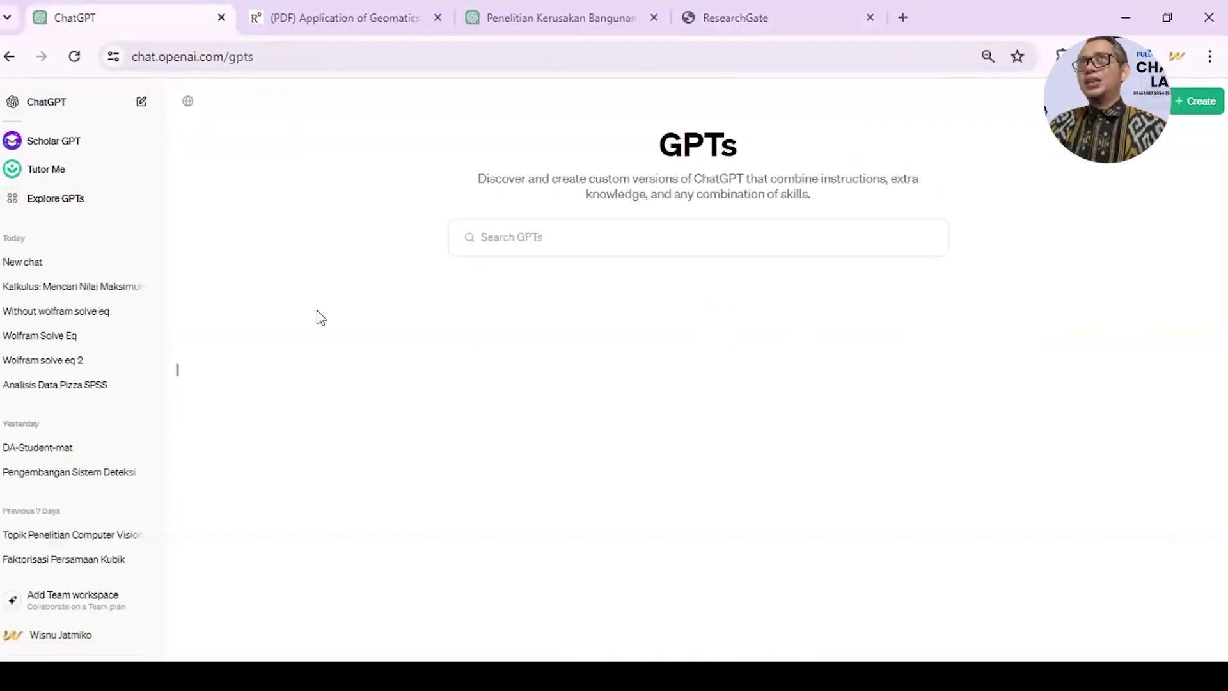
{"action": "scroll", "coordinate": [536, 526], "scroll_direction": "down", "scroll_amount": 4}
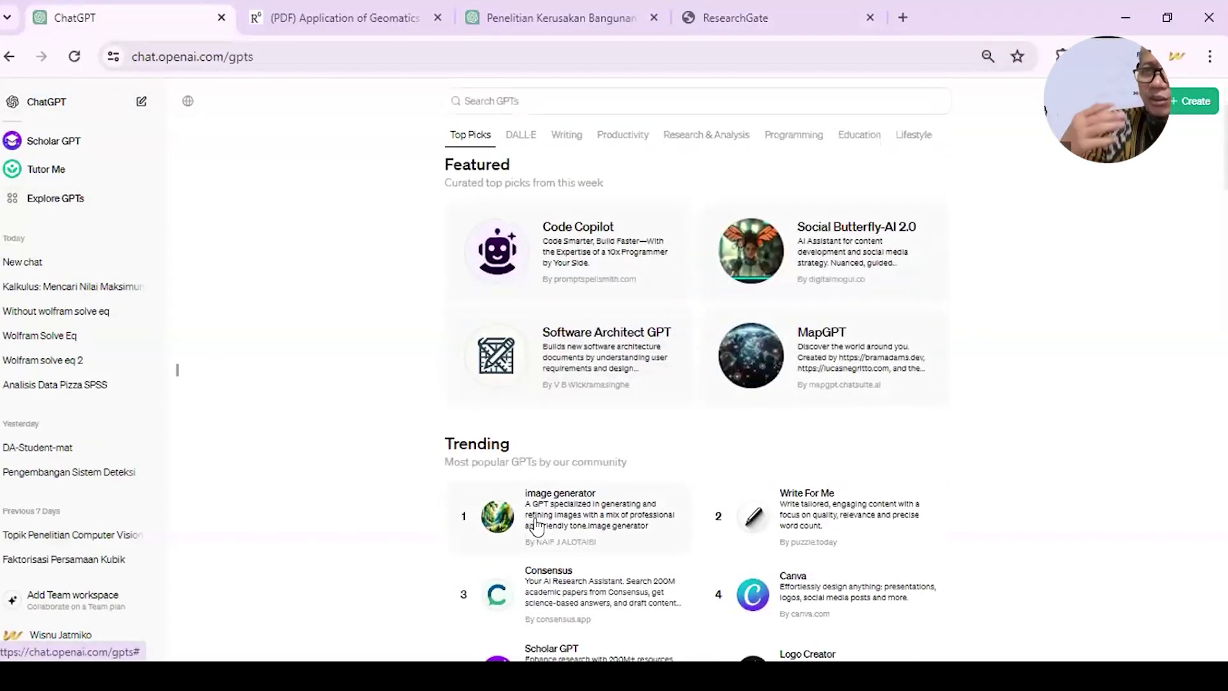
{"action": "scroll", "coordinate": [536, 526], "scroll_direction": "up", "scroll_amount": 5}
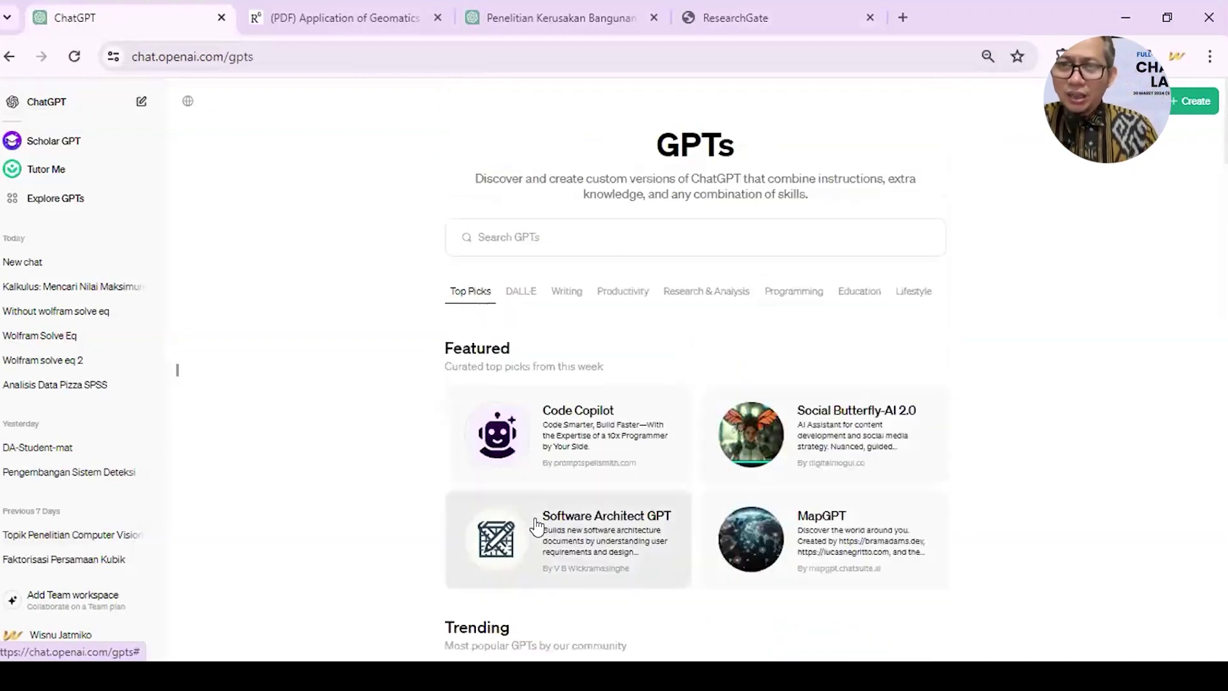
{"action": "left_click", "coordinate": [498, 243]}
{"action": "type", "text": "c"}
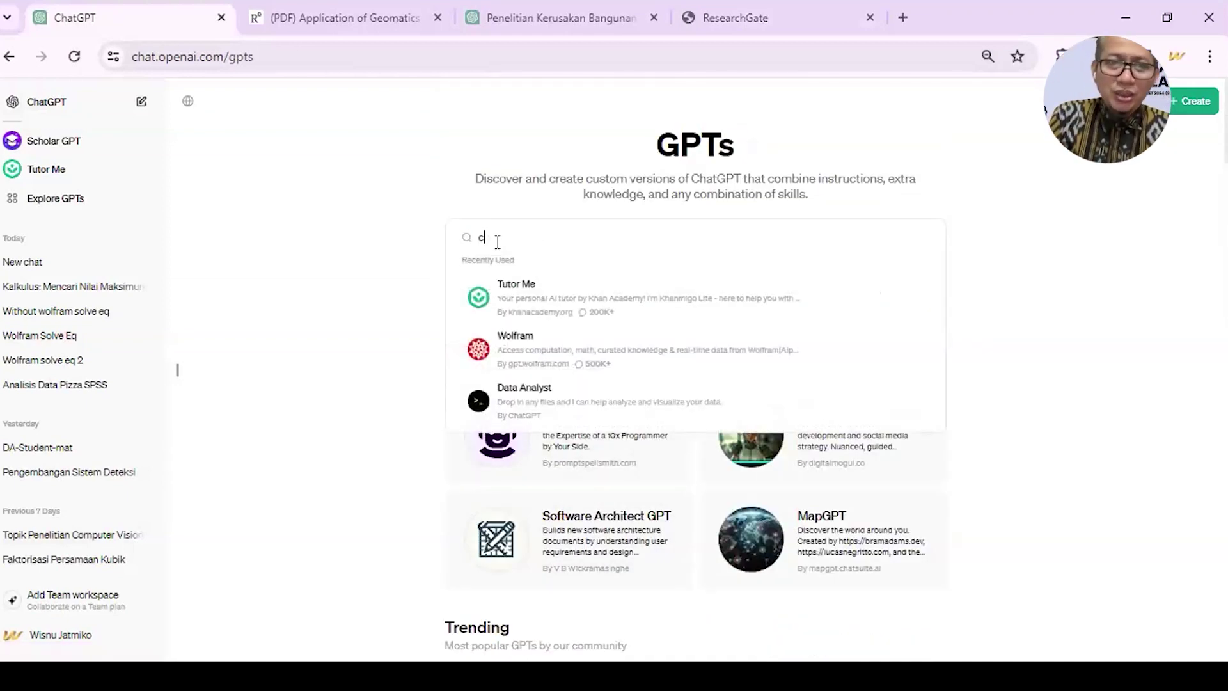
{"action": "type", "text": "hat"}
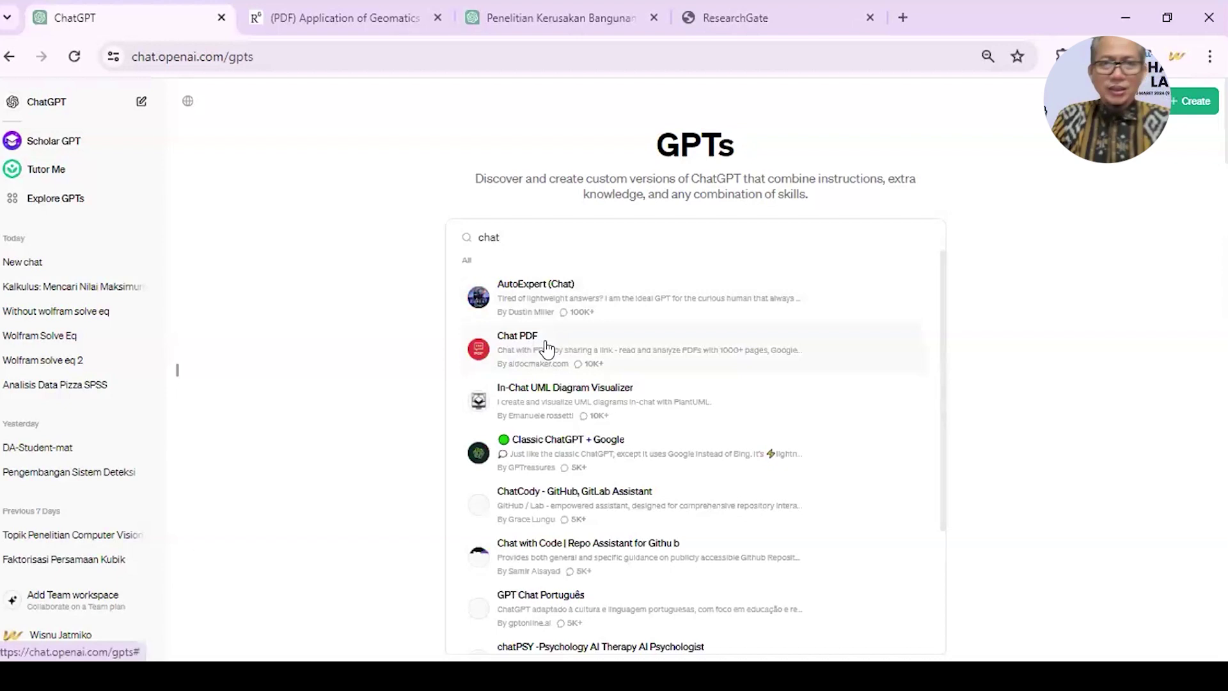
{"action": "left_click", "coordinate": [545, 341]}
{"action": "left_click", "coordinate": [659, 568]}
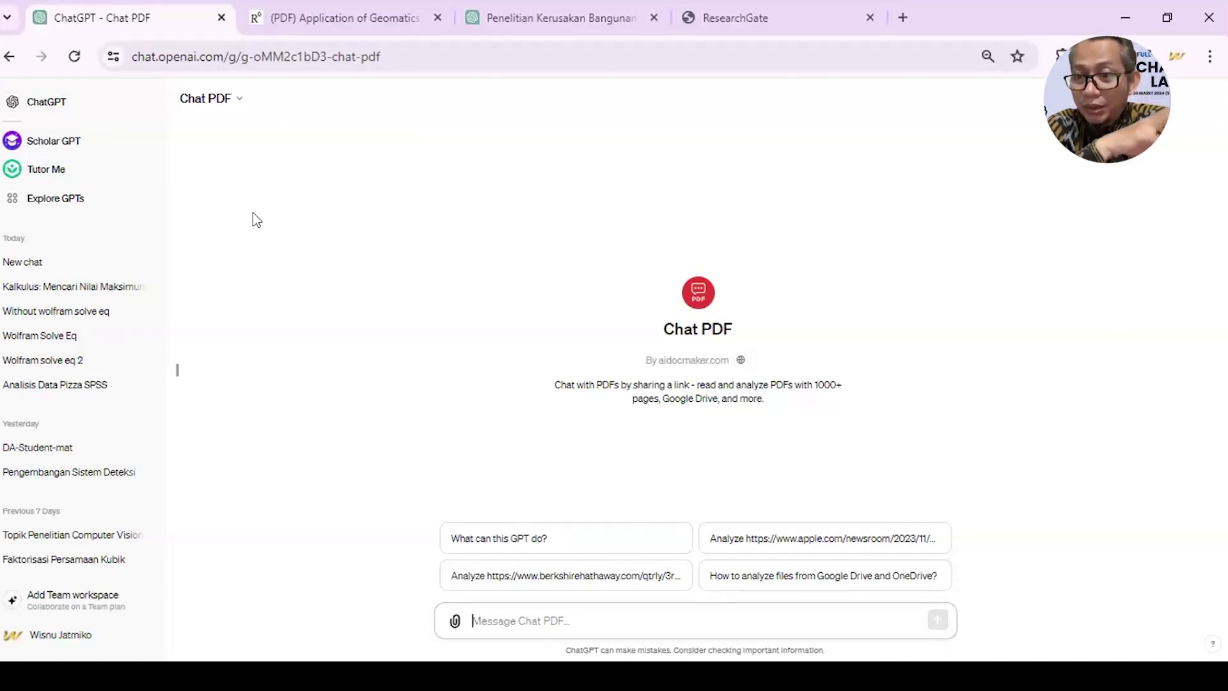
- Leave the Chat PDF chat for the GPT explore page listing Code Copilot and MapGPT
{"action": "key", "text": "alt+Tab"}
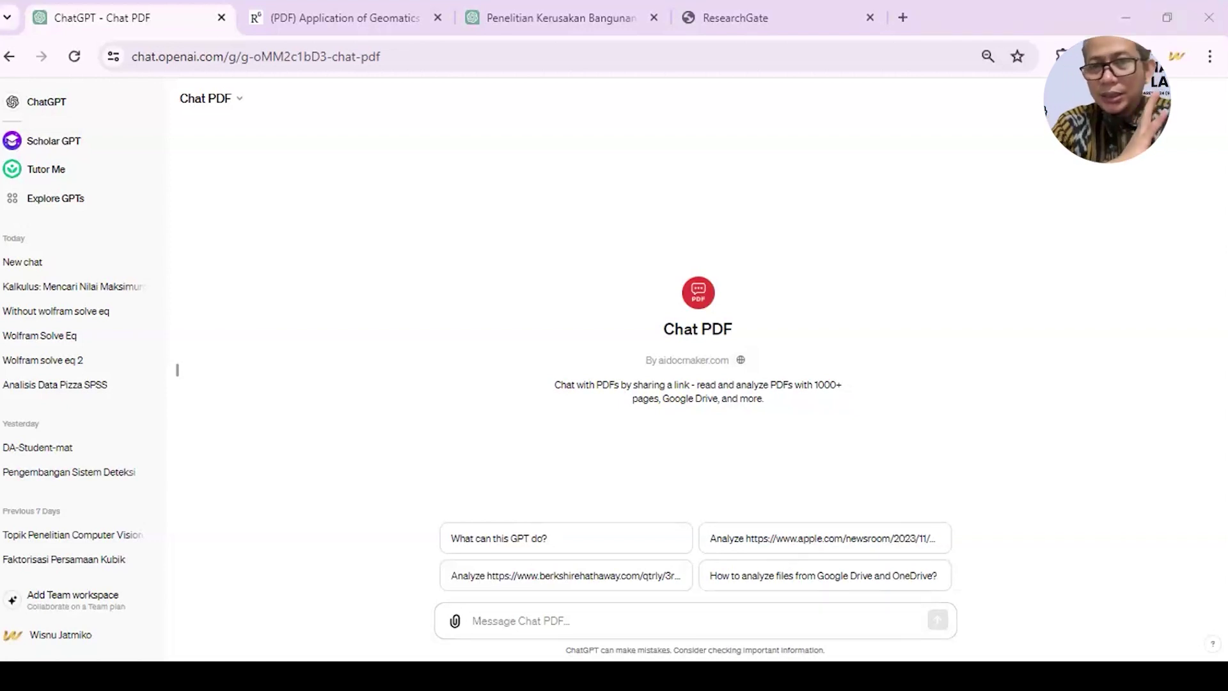
{"action": "key", "text": "alt+Tab"}
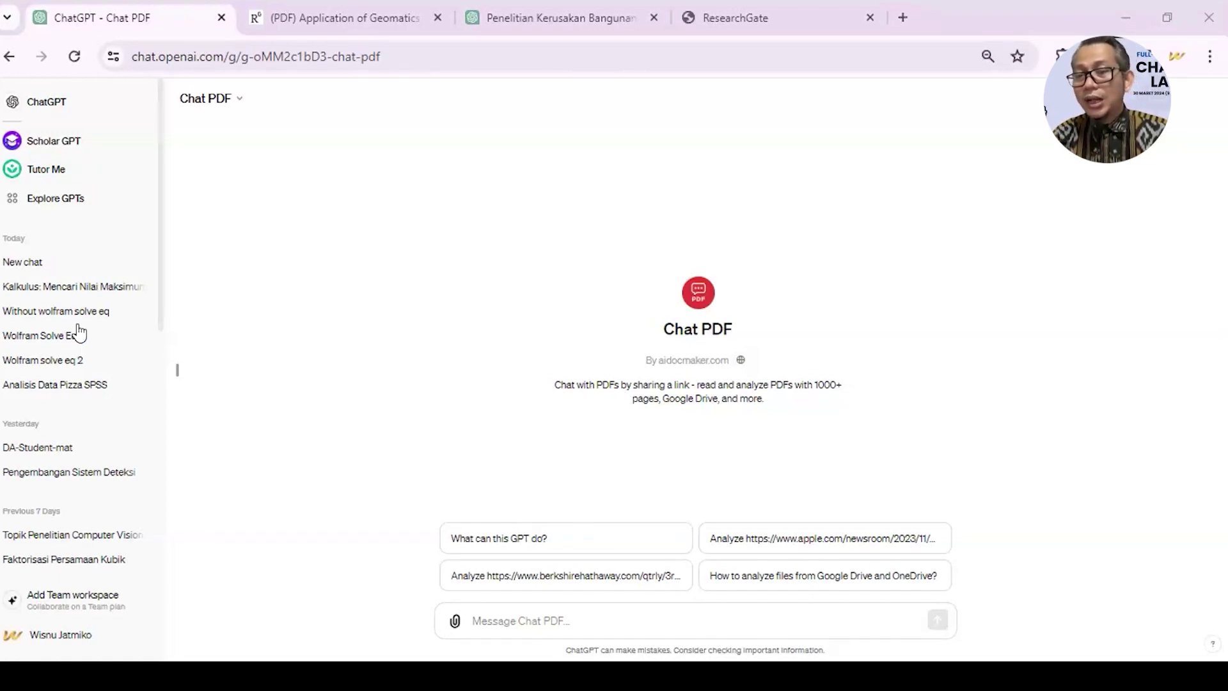
{"action": "left_click", "coordinate": [100, 209]}
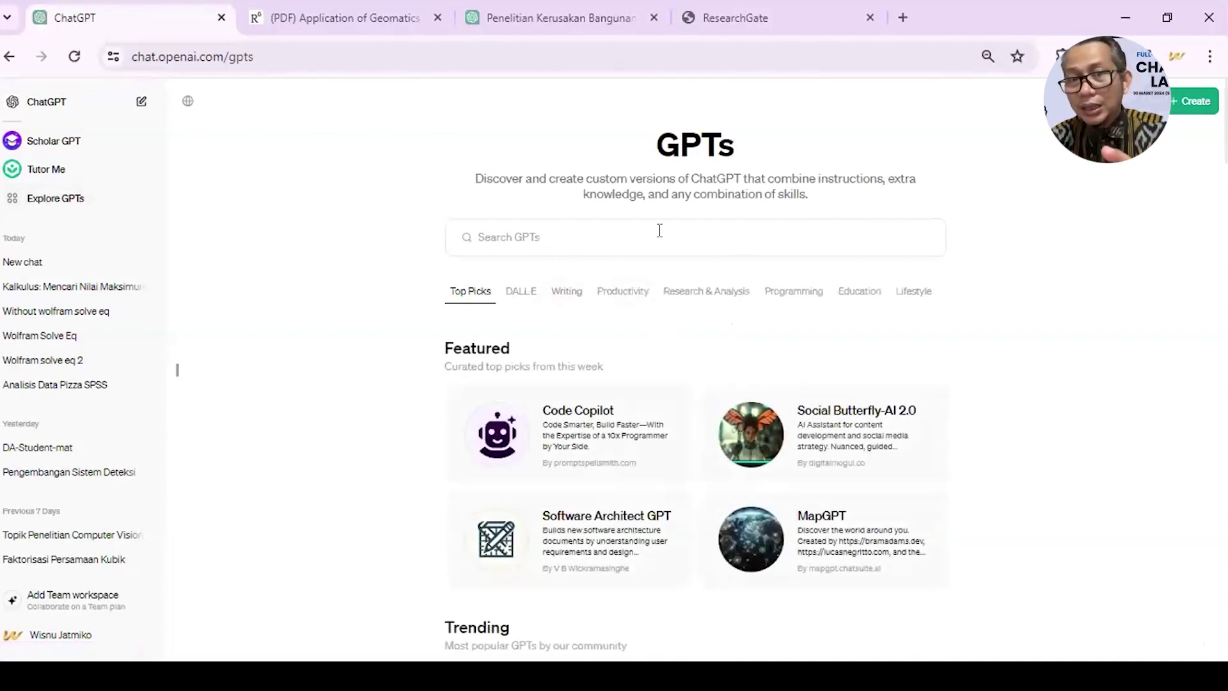
- Search the GPTs for 'sci' and start a chat with the SciSpace GPT
{"action": "left_click", "coordinate": [643, 230]}
{"action": "type", "text": "sci"}
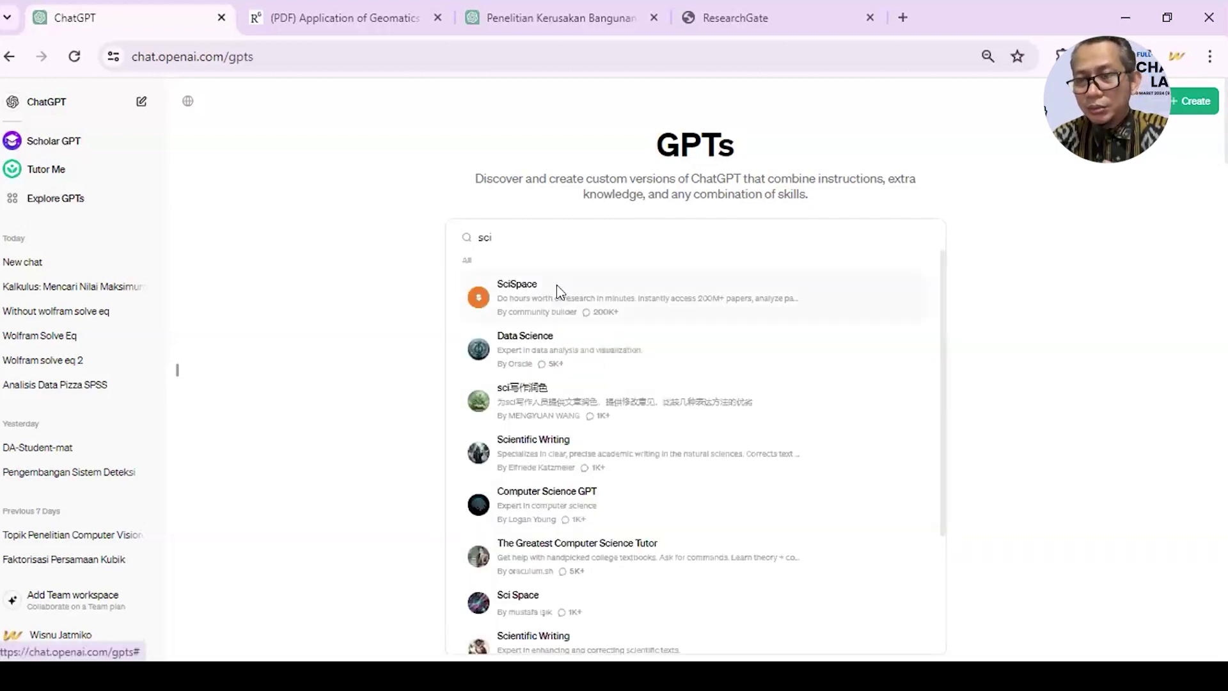
{"action": "left_click", "coordinate": [557, 286]}
{"action": "left_click", "coordinate": [547, 576]}
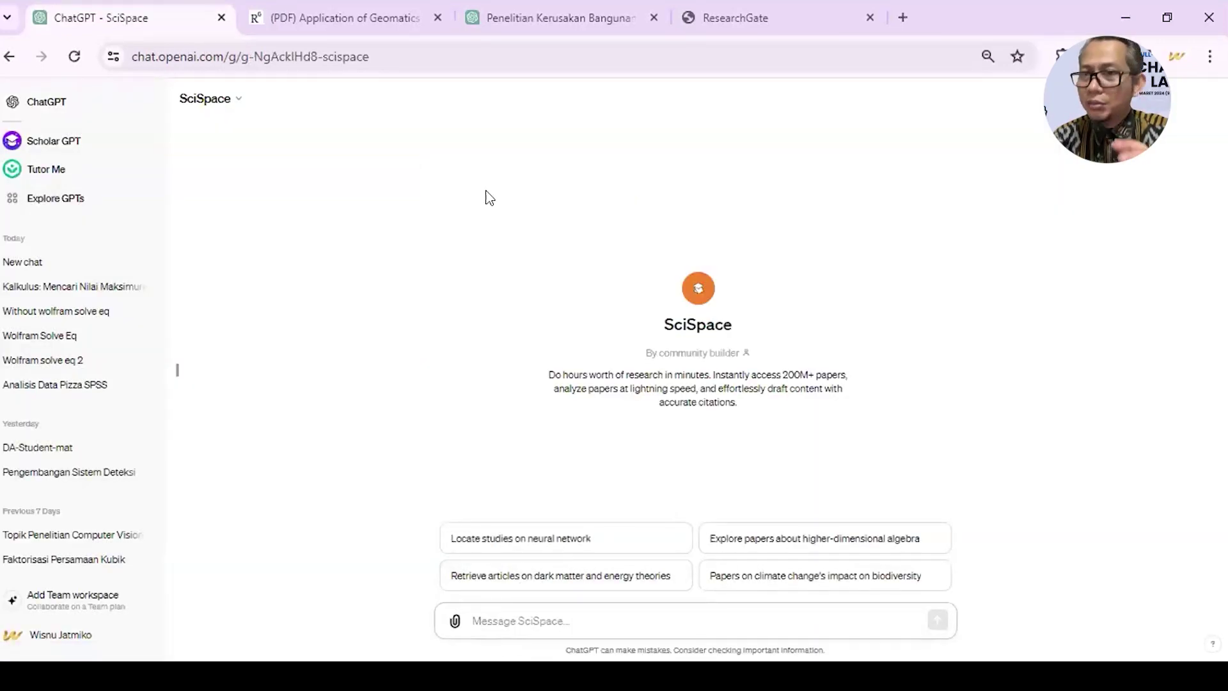
- Copy the original research prompt from the shared GPT-3.5 conversation
{"action": "left_click", "coordinate": [581, 18]}
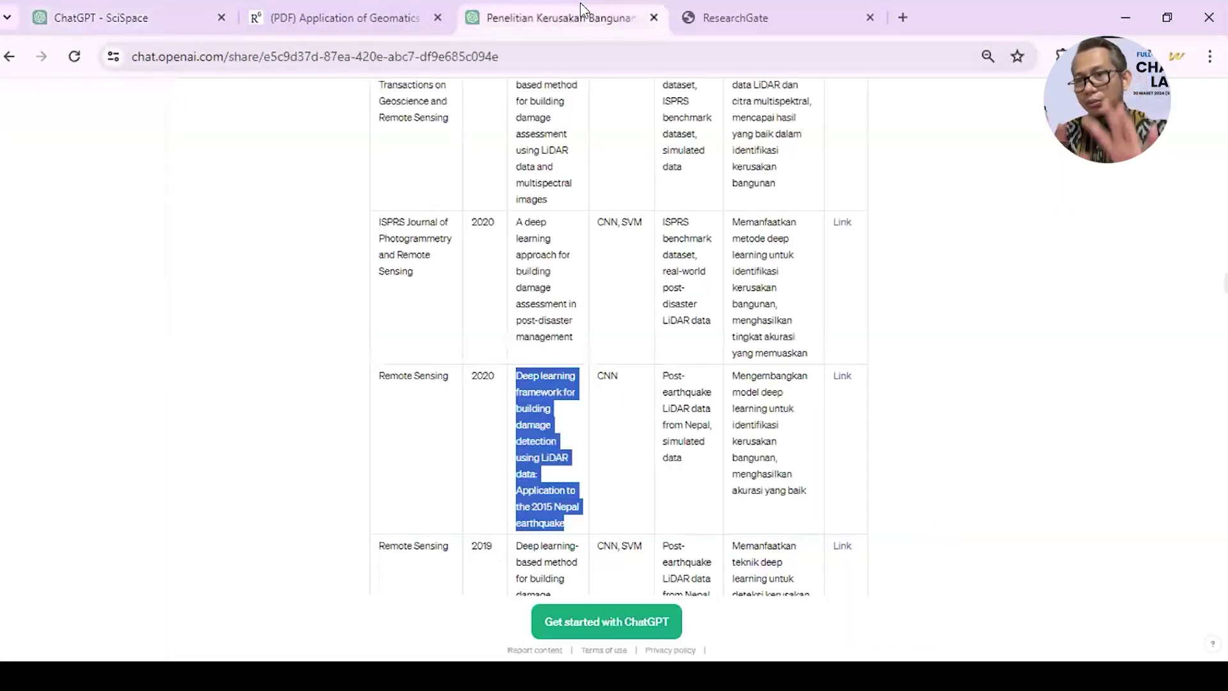
{"action": "scroll", "coordinate": [480, 343], "scroll_direction": "up", "scroll_amount": 10}
{"action": "scroll", "coordinate": [483, 397], "scroll_direction": "up", "scroll_amount": 3}
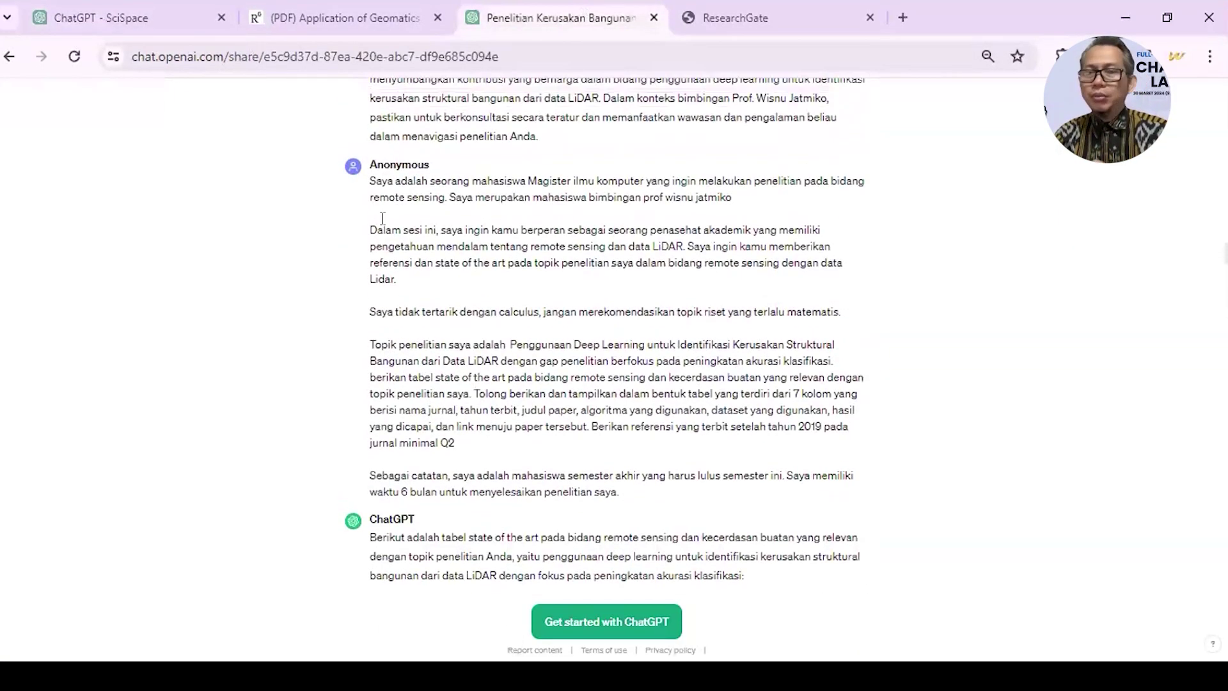
{"action": "left_click_drag", "start_coordinate": [369, 186], "coordinate": [802, 498]}
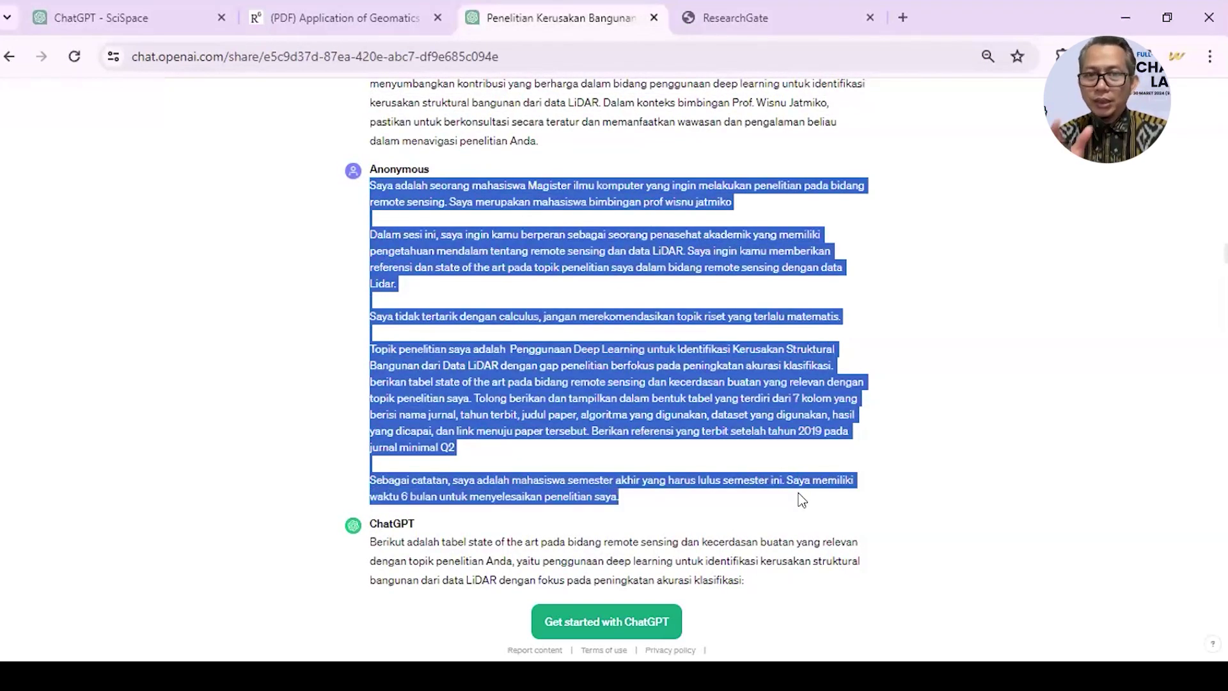
{"action": "left_click", "coordinate": [128, 17]}
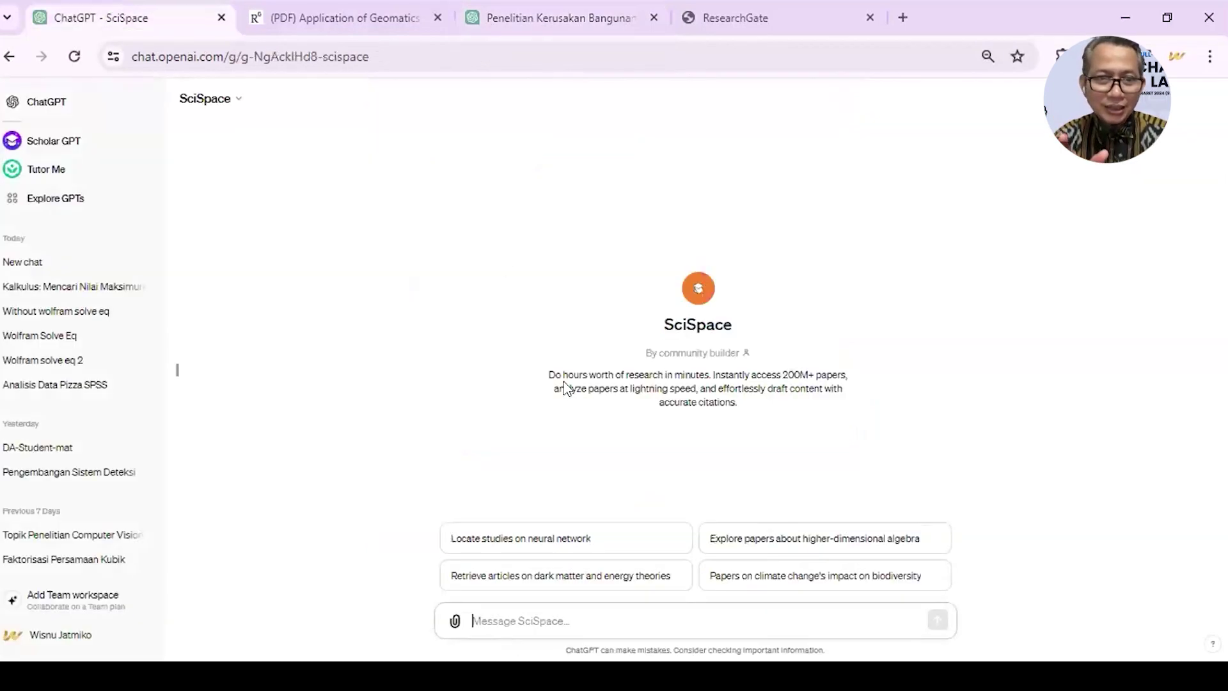
- Send the pasted research prompt to SciSpace and allow its paper search service
{"action": "left_click", "coordinate": [497, 608]}
{"action": "key", "text": "ctrl+v"}
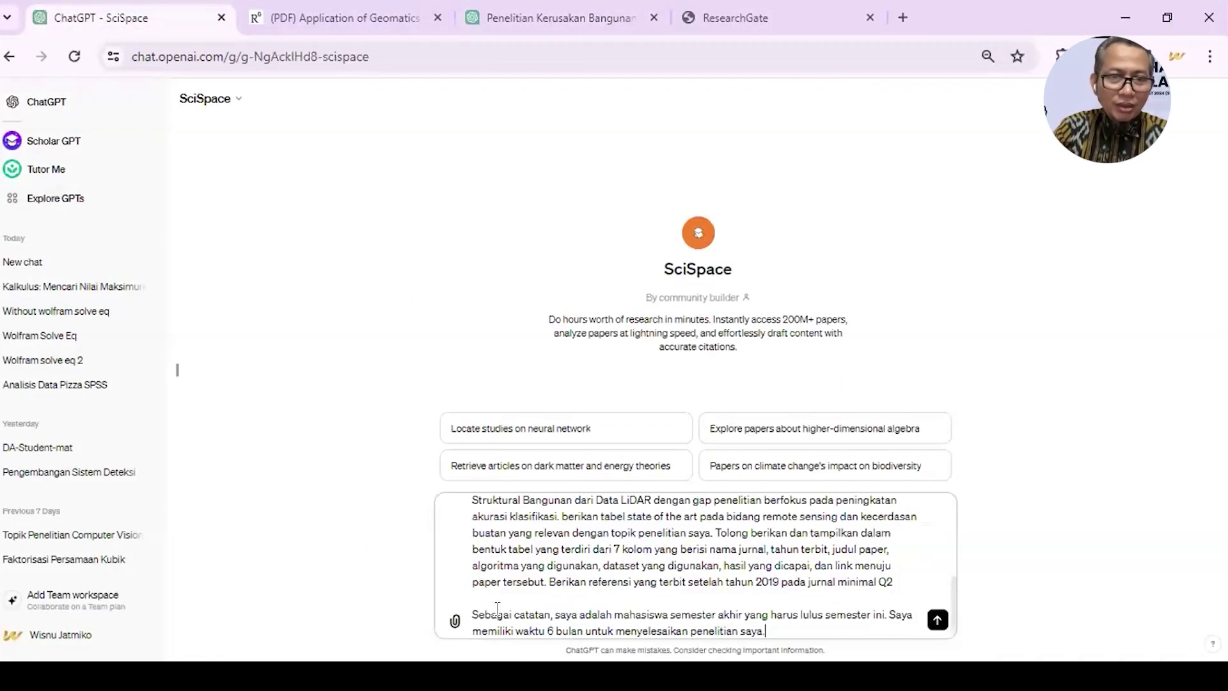
{"action": "left_click", "coordinate": [938, 621]}
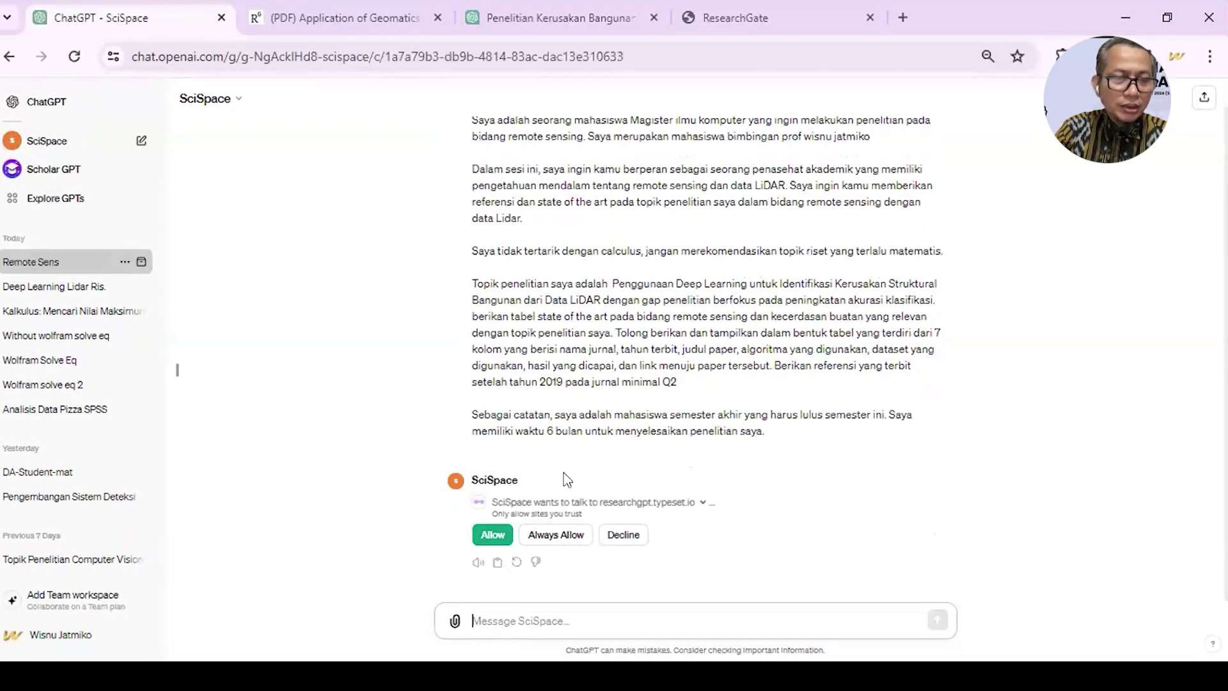
{"action": "left_click", "coordinate": [484, 536]}
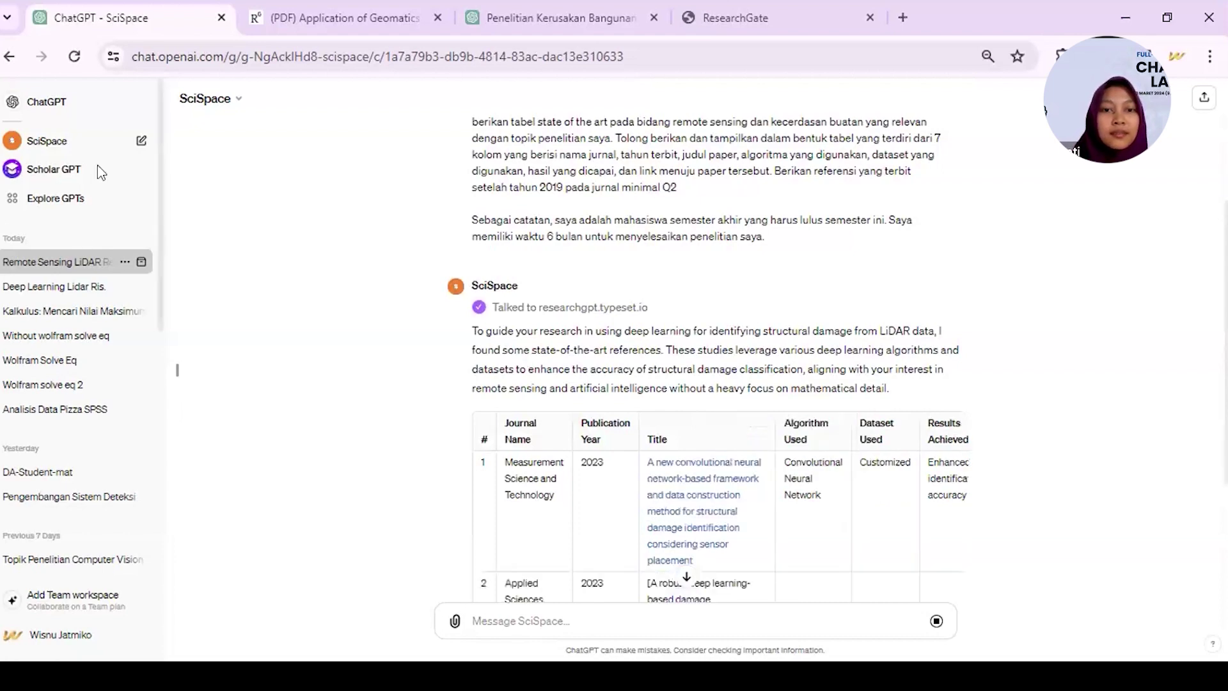
- Scroll through SciSpace's reply as the reference table finishes, then back up to its header
{"action": "scroll", "coordinate": [459, 340], "scroll_direction": "down", "scroll_amount": 3}
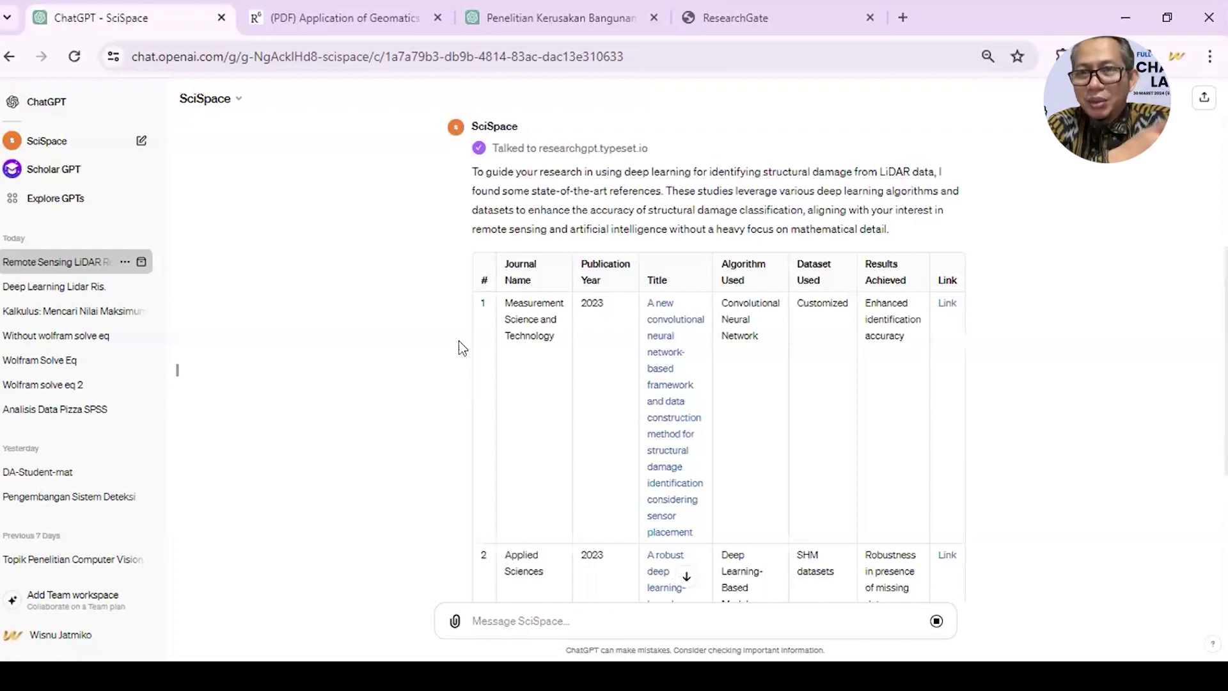
{"action": "scroll", "coordinate": [459, 340], "scroll_direction": "down", "scroll_amount": 1}
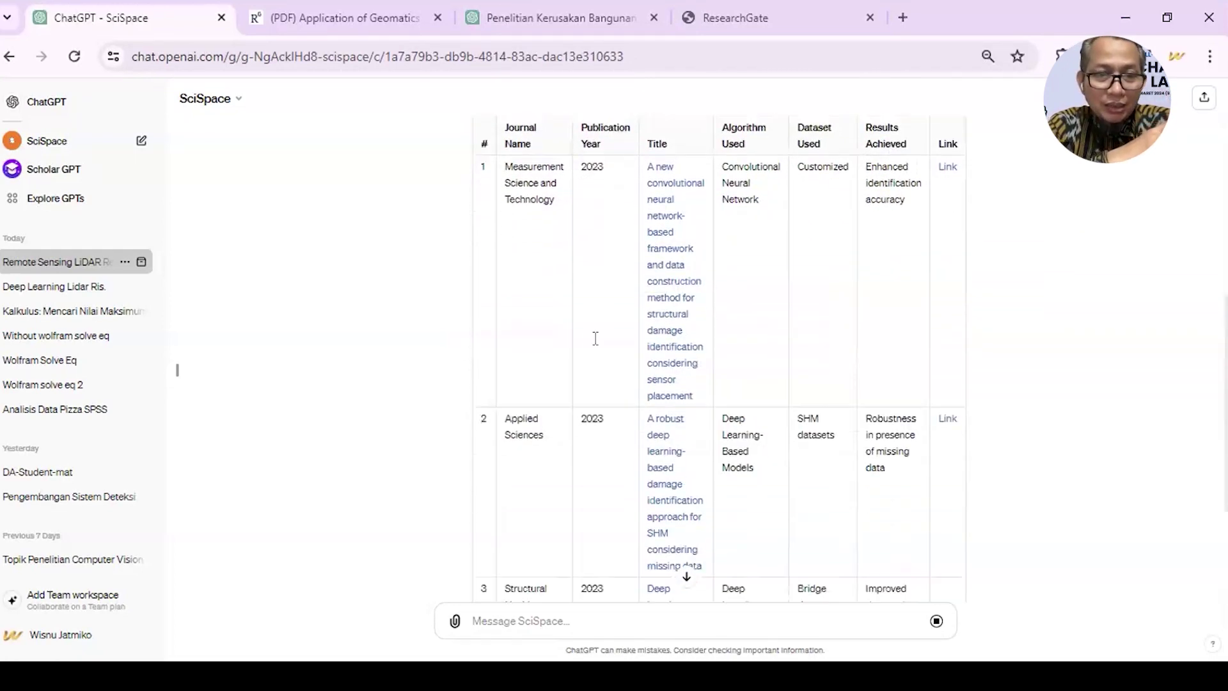
{"action": "scroll", "coordinate": [592, 347], "scroll_direction": "down", "scroll_amount": 2}
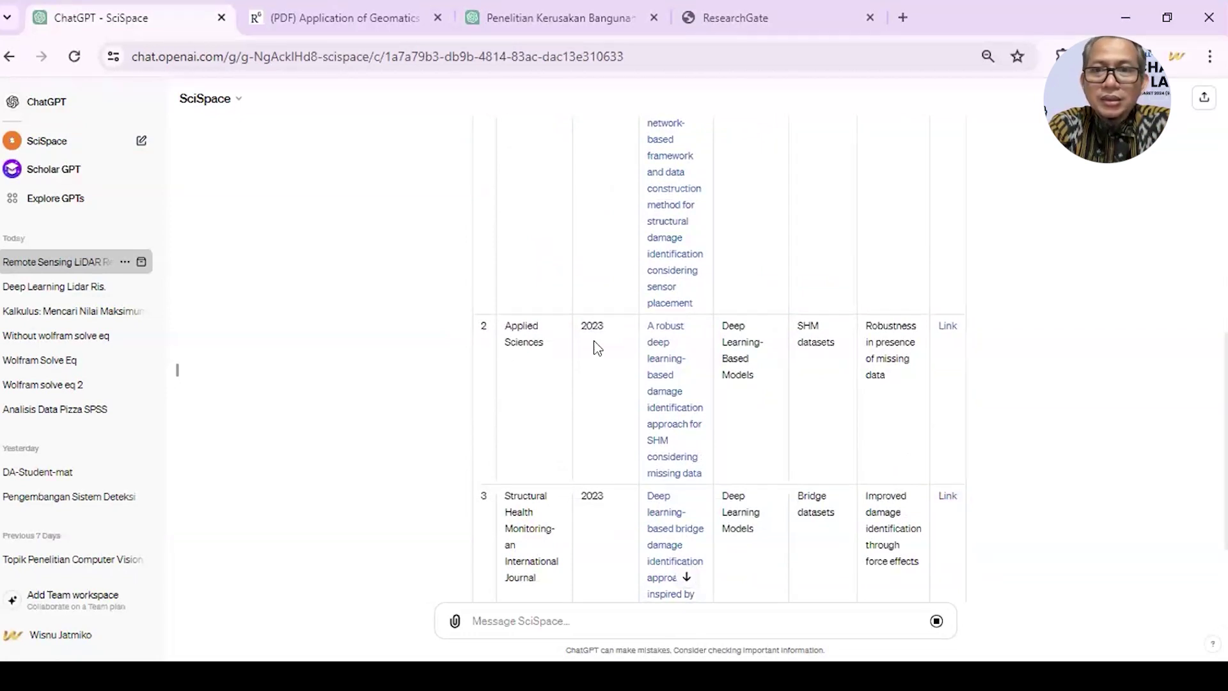
{"action": "scroll", "coordinate": [597, 347], "scroll_direction": "down", "scroll_amount": 3}
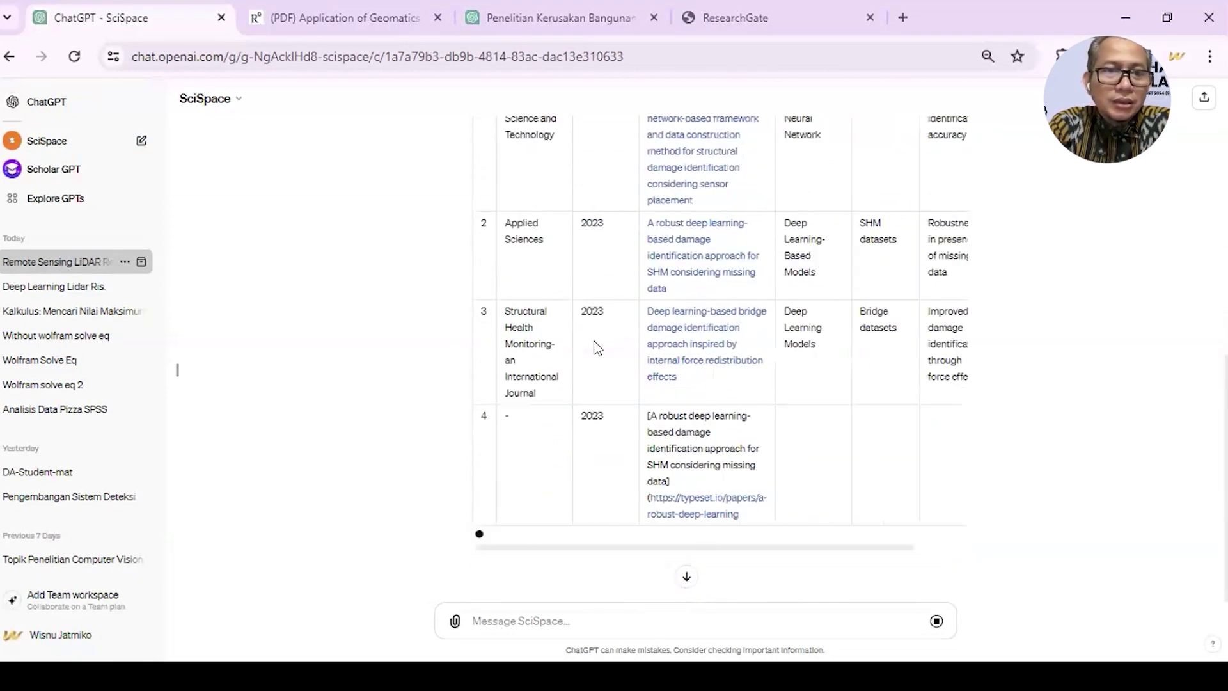
{"action": "scroll", "coordinate": [597, 347], "scroll_direction": "up", "scroll_amount": 2}
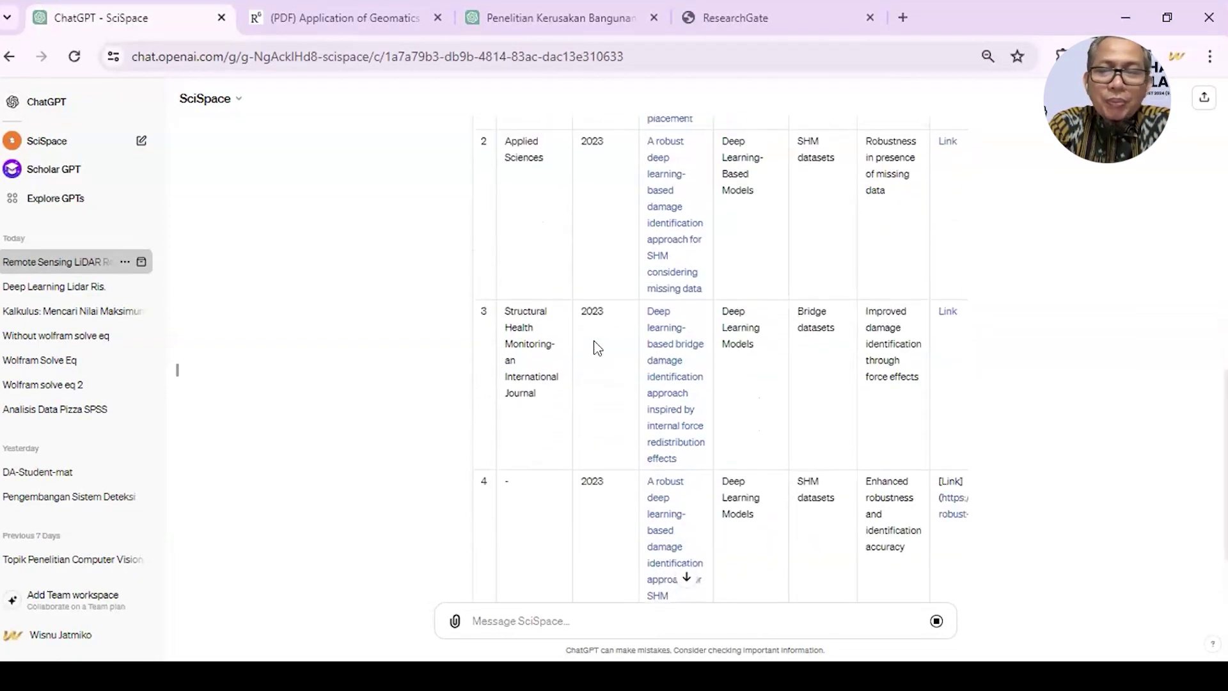
{"action": "scroll", "coordinate": [597, 348], "scroll_direction": "up", "scroll_amount": 4}
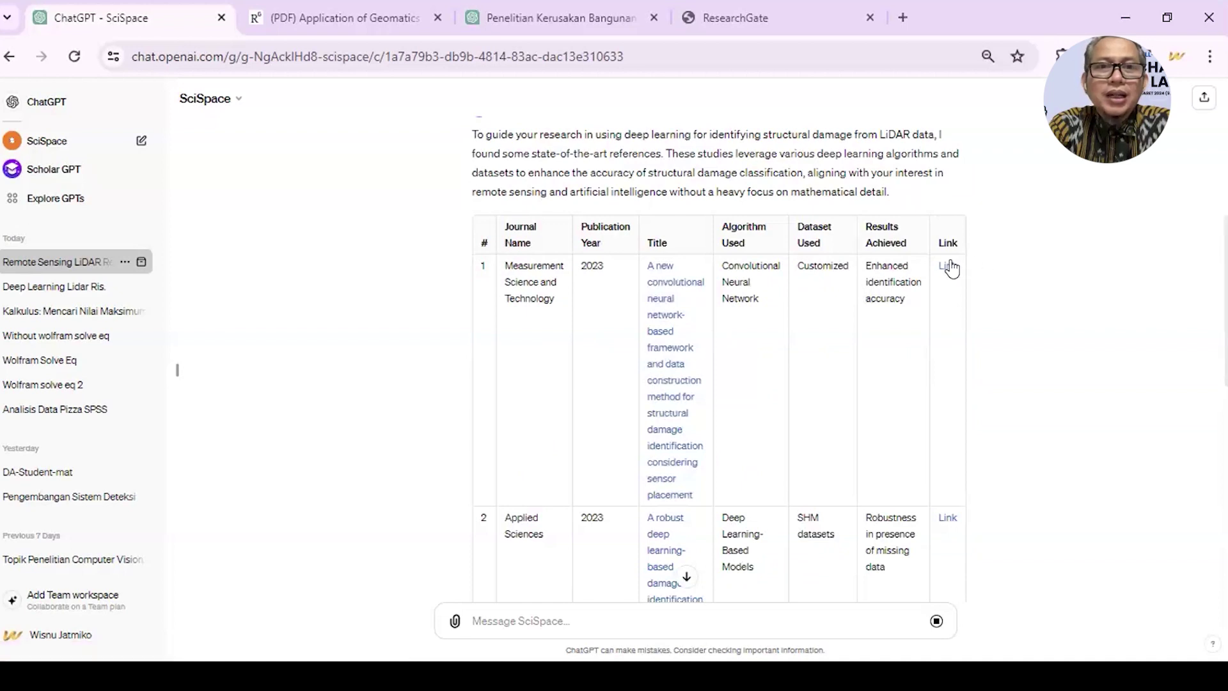
- Open the first cited paper's SciSpace page in a new tab and ask Copilot which dataset it used
{"action": "right_click", "coordinate": [675, 381]}
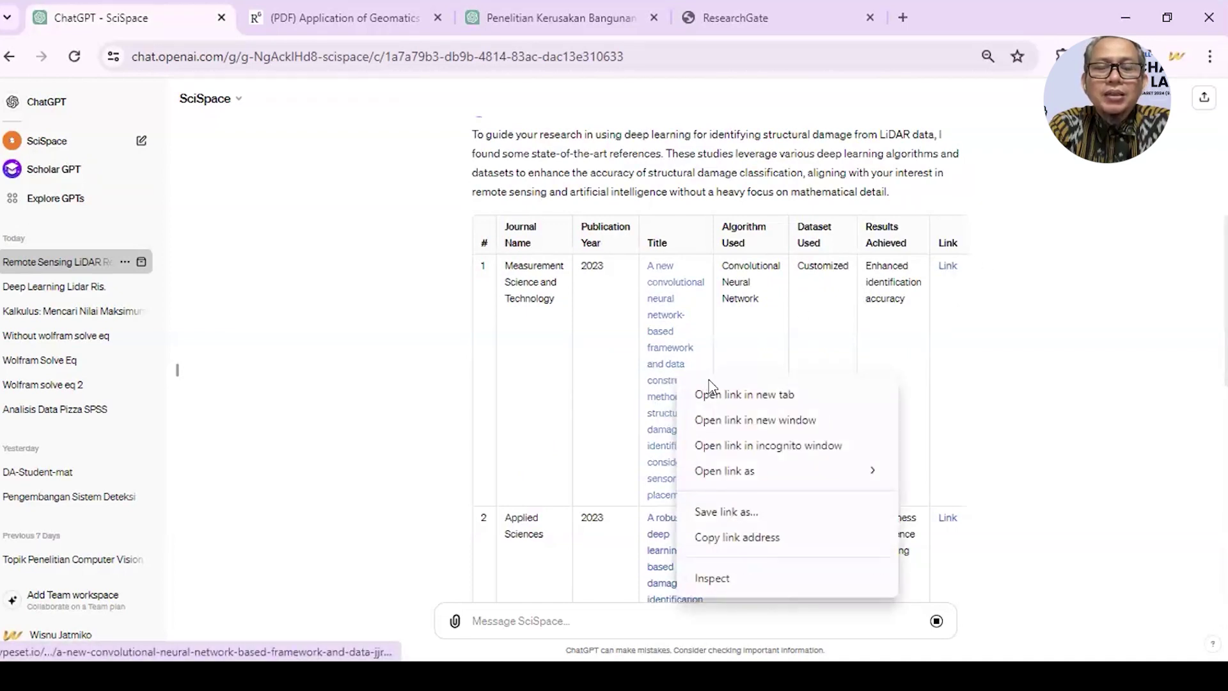
{"action": "key", "text": "Return"}
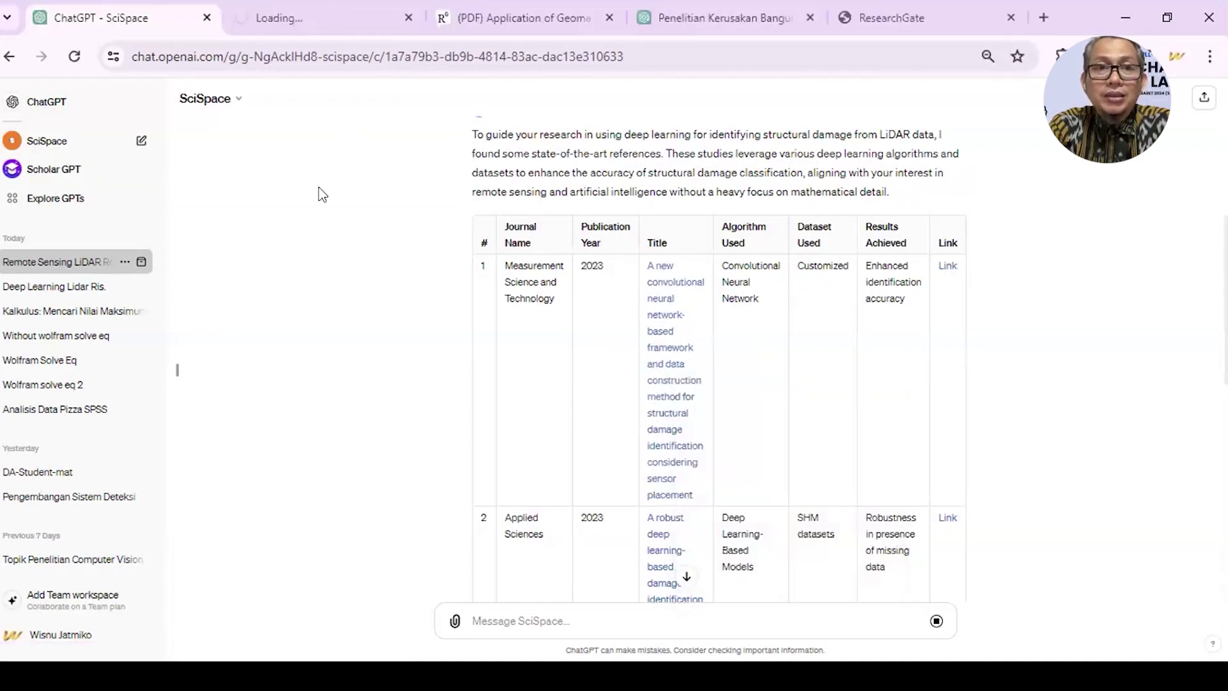
{"action": "left_click", "coordinate": [306, 17]}
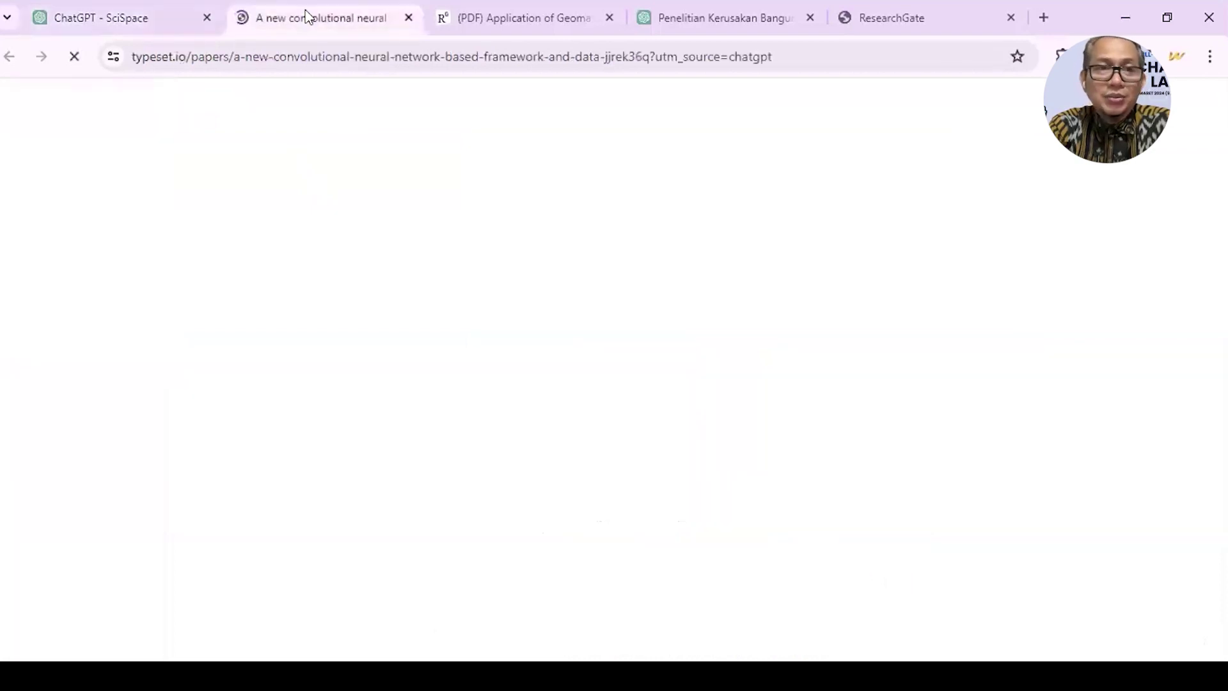
{"action": "scroll", "coordinate": [303, 467], "scroll_direction": "down", "scroll_amount": 1}
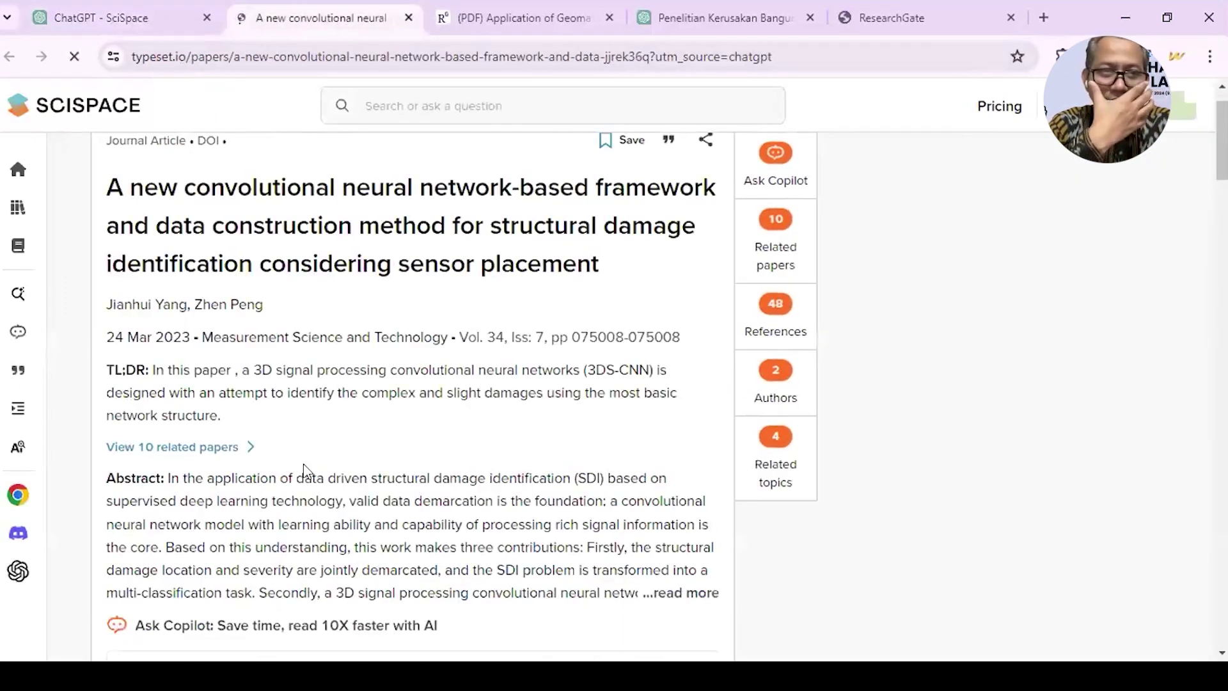
{"action": "left_click", "coordinate": [777, 184]}
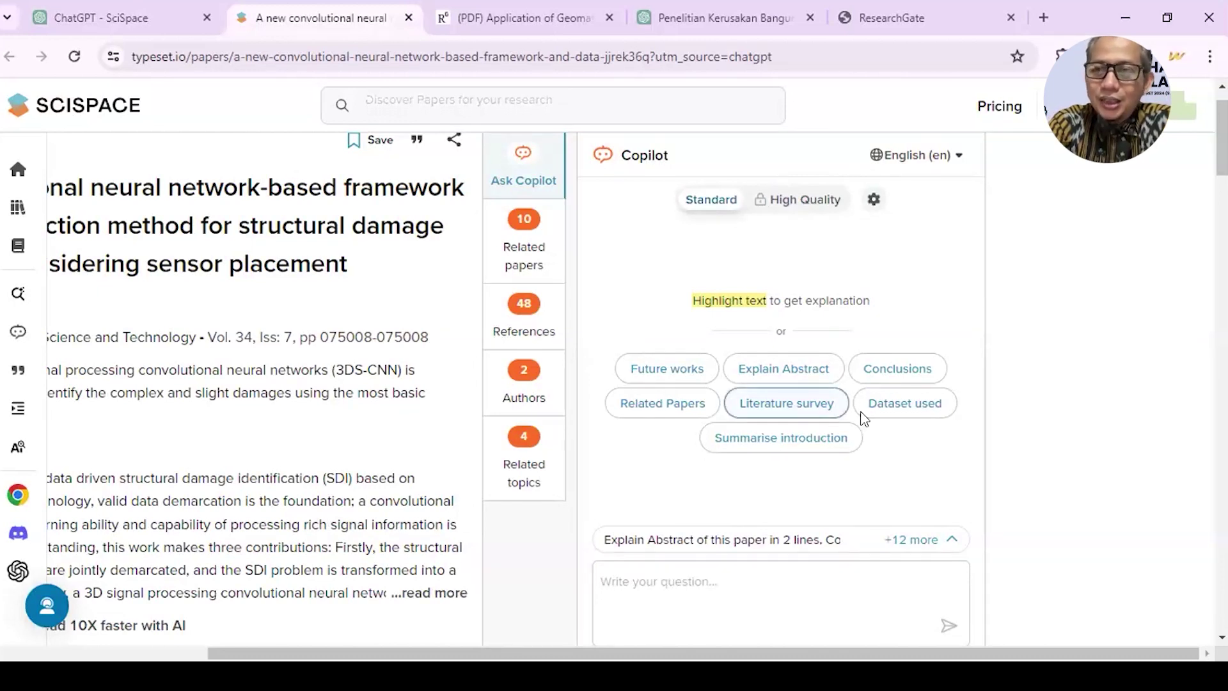
{"action": "left_click", "coordinate": [887, 410]}
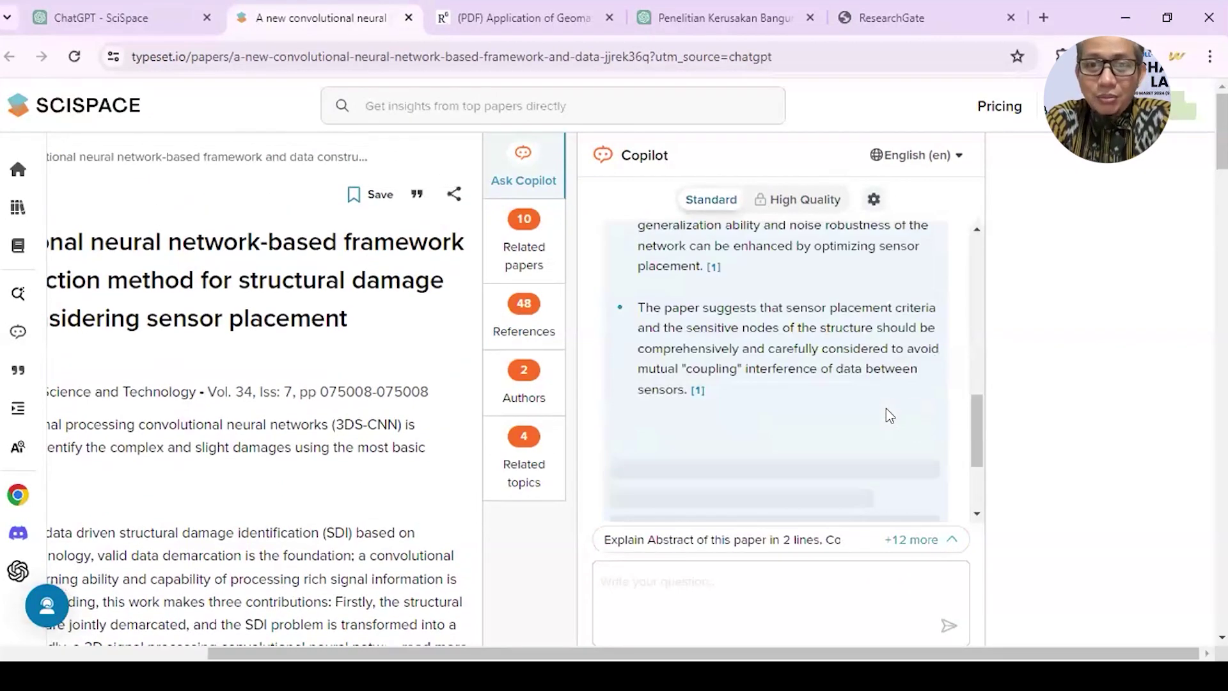
{"action": "scroll", "coordinate": [886, 414], "scroll_direction": "up", "scroll_amount": 3}
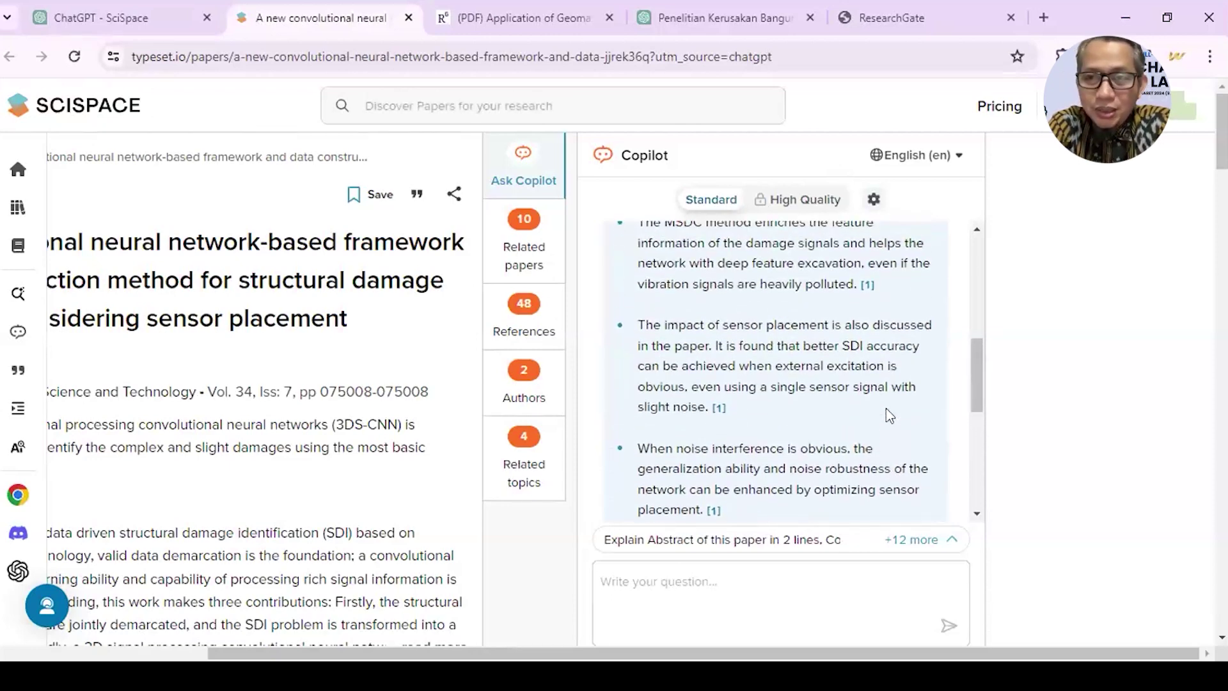
- Return to the SciSpace GPT table and bring up the options for row 1's link
{"action": "left_click", "coordinate": [126, 12]}
{"action": "scroll", "coordinate": [465, 383], "scroll_direction": "down", "scroll_amount": 3}
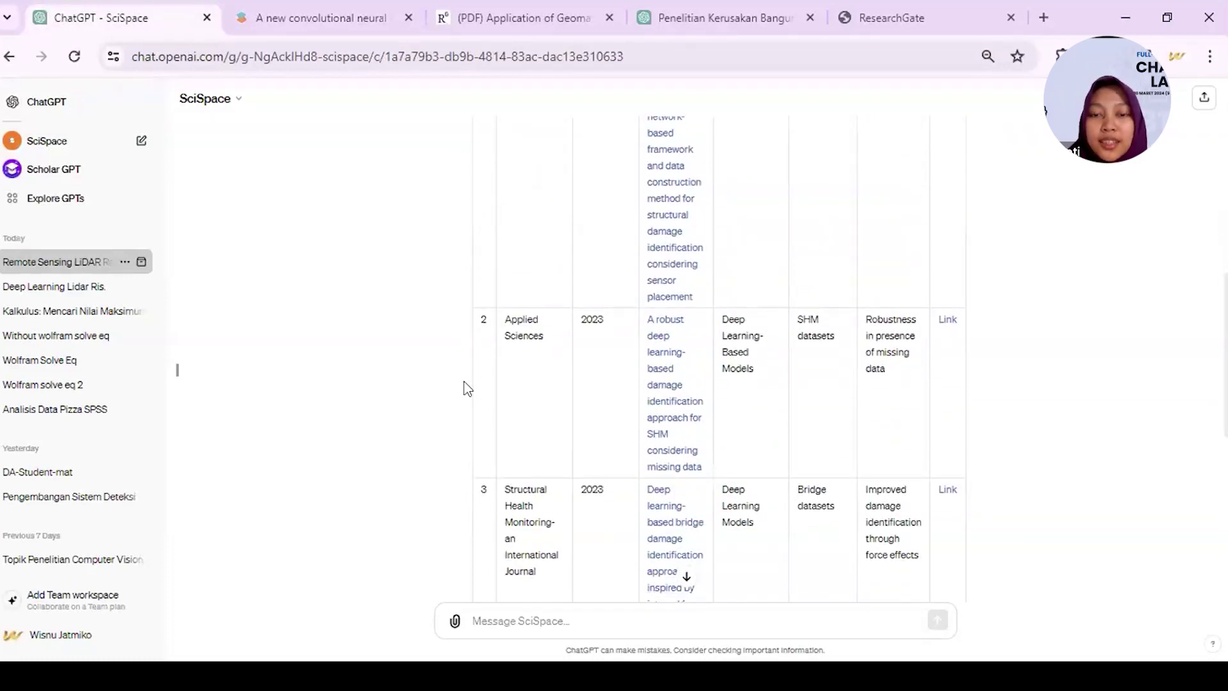
{"action": "scroll", "coordinate": [465, 384], "scroll_direction": "down", "scroll_amount": 3}
{"action": "scroll", "coordinate": [464, 384], "scroll_direction": "up", "scroll_amount": 6}
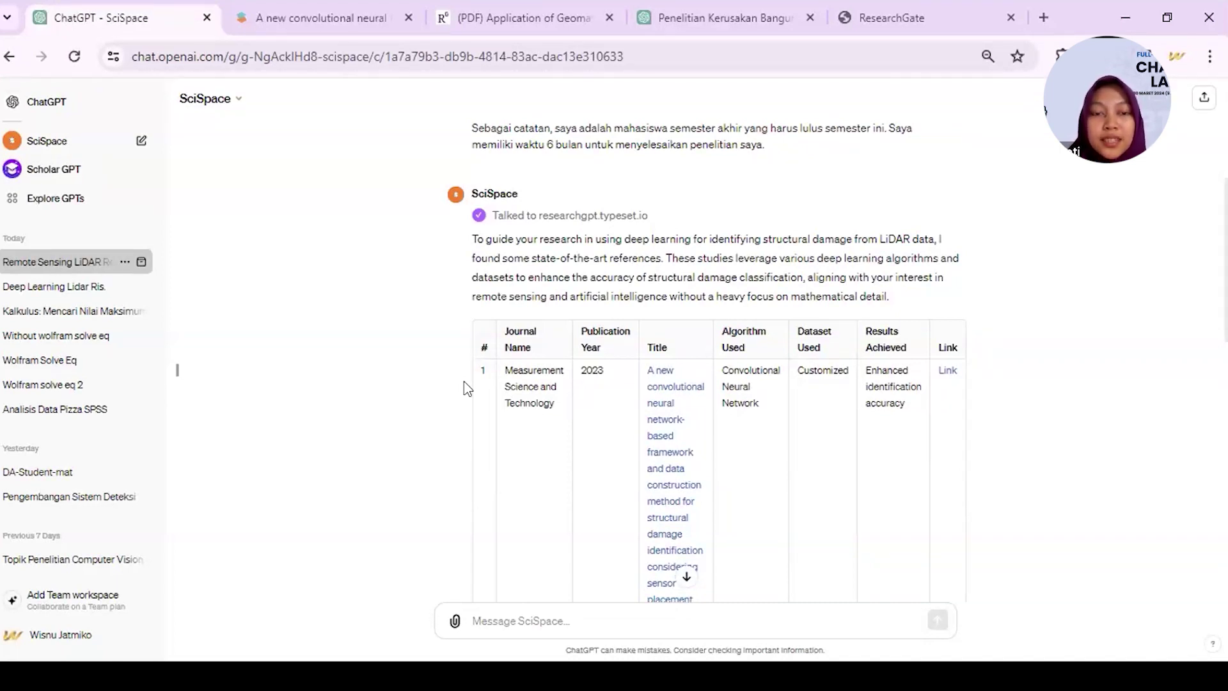
{"action": "scroll", "coordinate": [464, 383], "scroll_direction": "down", "scroll_amount": 1}
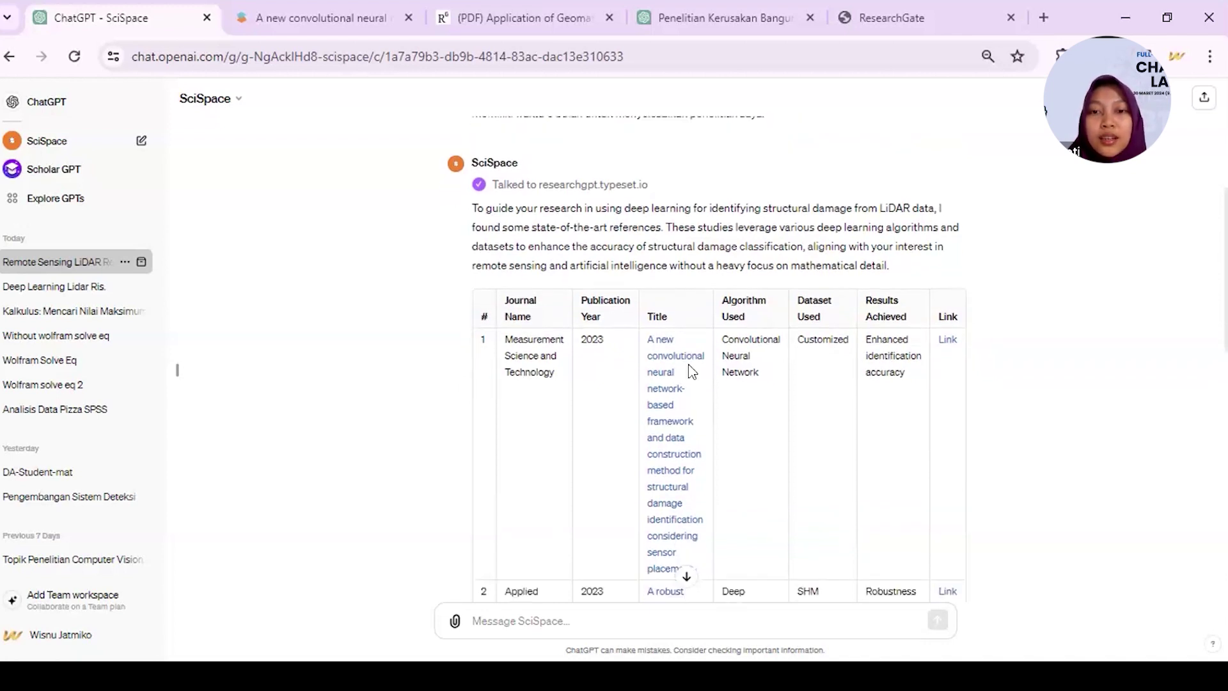
{"action": "right_click", "coordinate": [946, 348]}
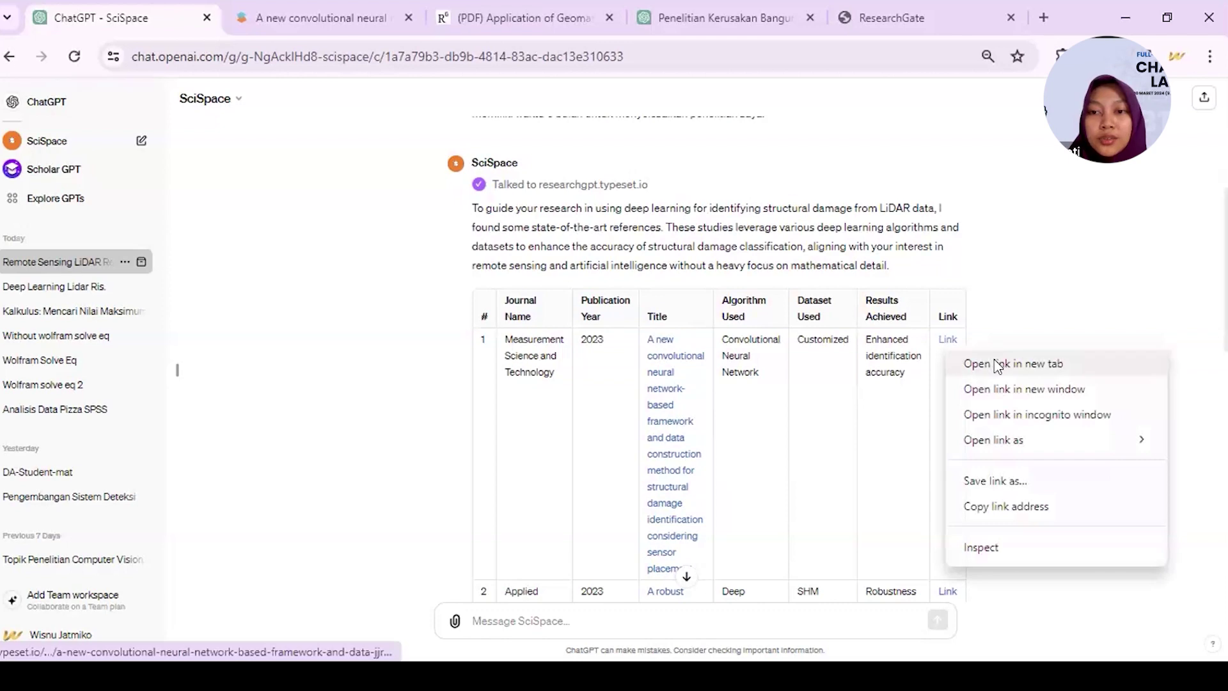
- Open the first row's link in a new tab and start the paper's Copilot chat
{"action": "key", "text": "Return"}
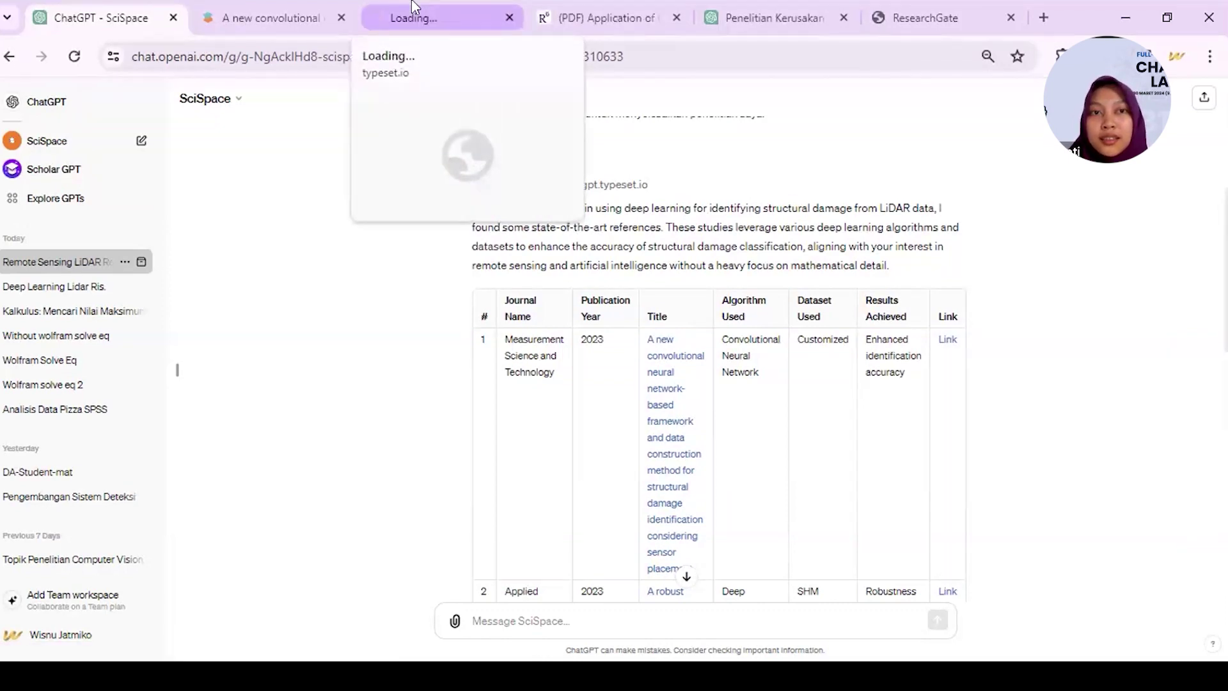
{"action": "left_click", "coordinate": [415, 13]}
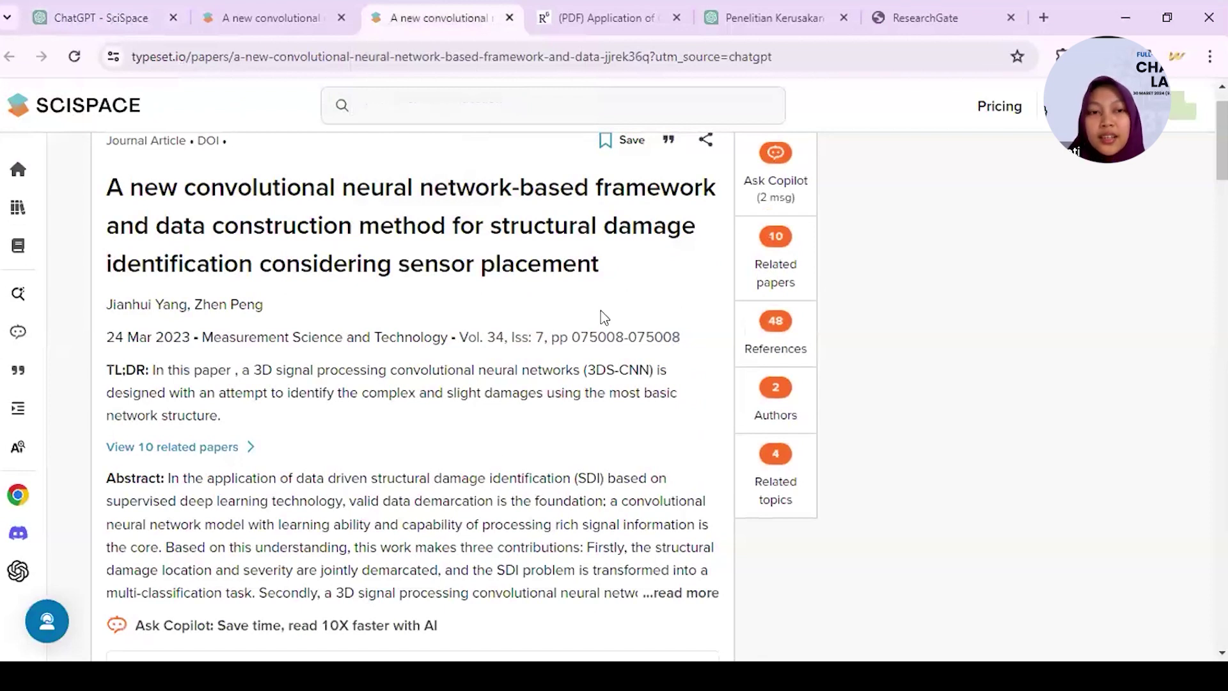
{"action": "left_click", "coordinate": [772, 187]}
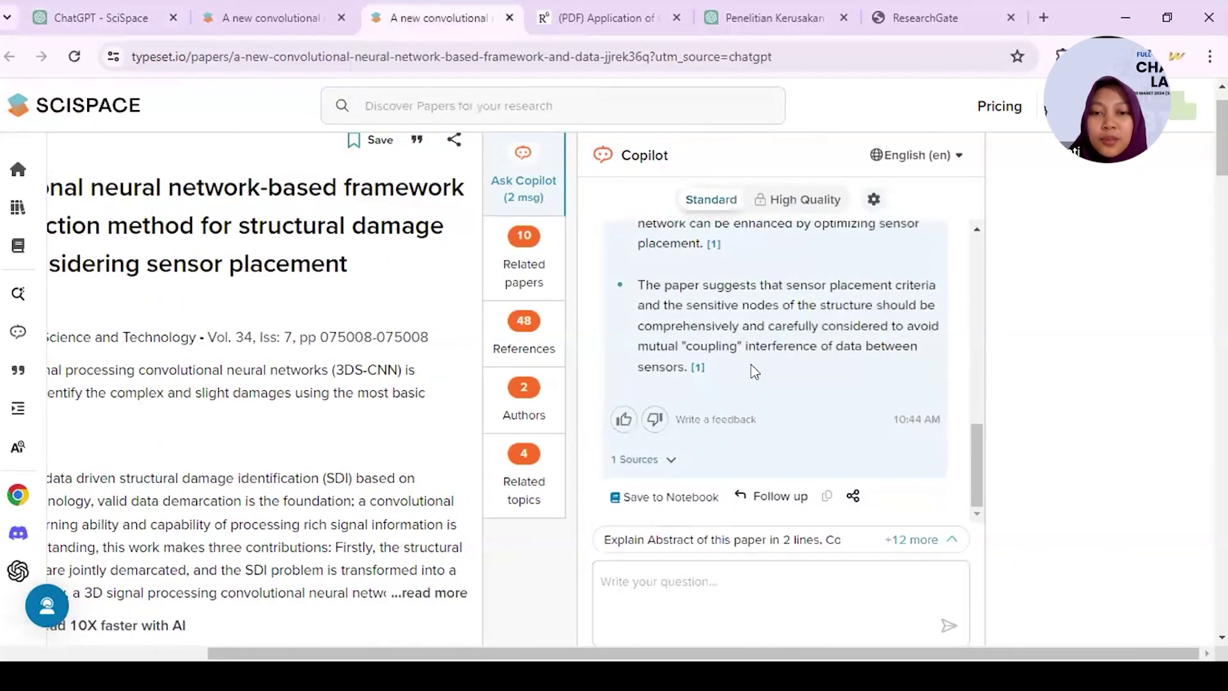
{"action": "scroll", "coordinate": [755, 372], "scroll_direction": "up", "scroll_amount": 10}
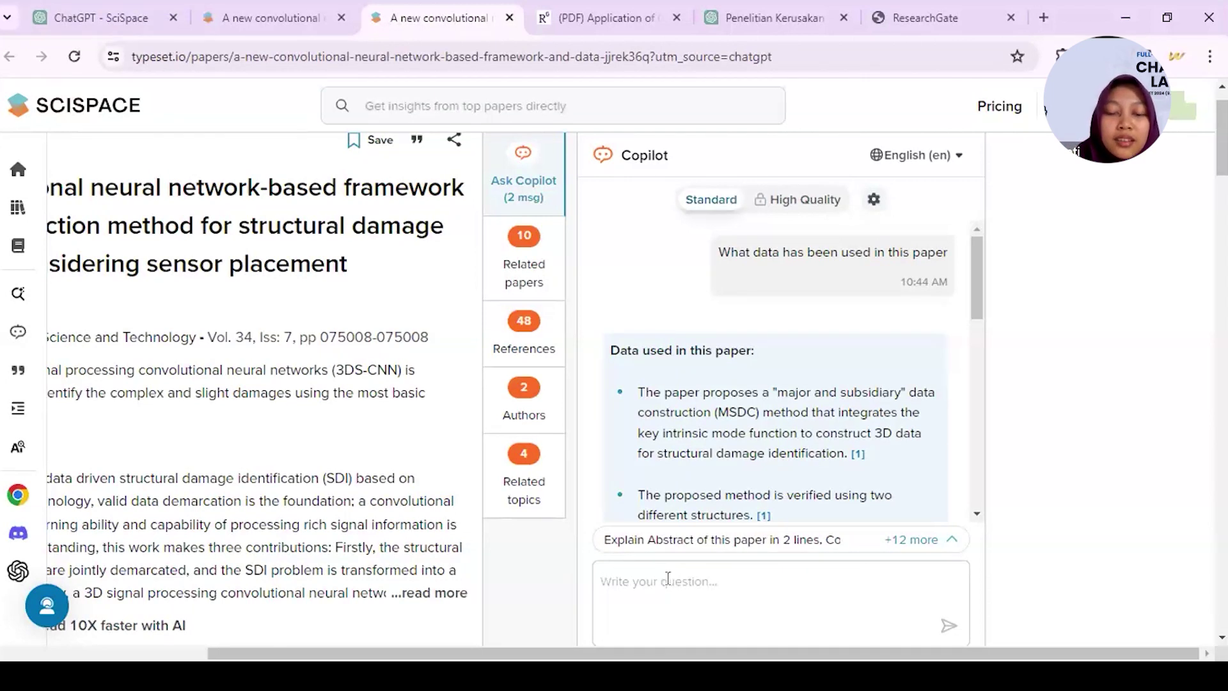
- Ask Copilot 'Best method used in this paper' and review its answer
{"action": "type", "text": "Best methos us"}
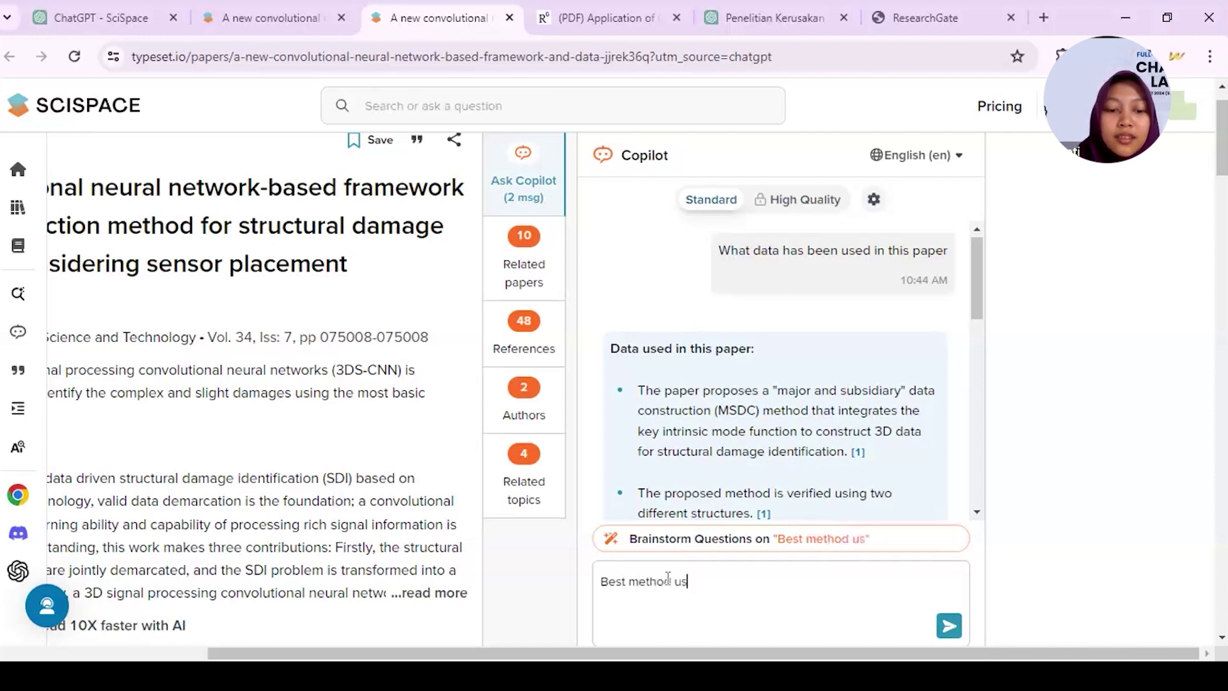
{"action": "type", "text": "ed in this paper"}
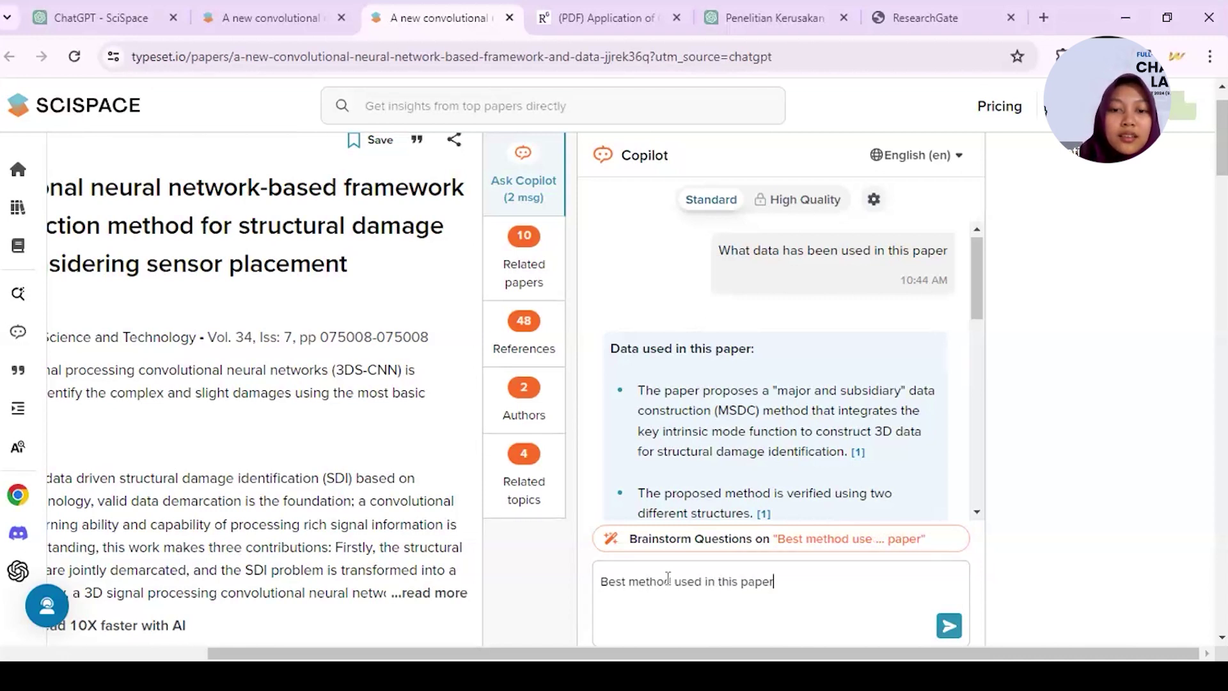
{"action": "key", "text": "Return"}
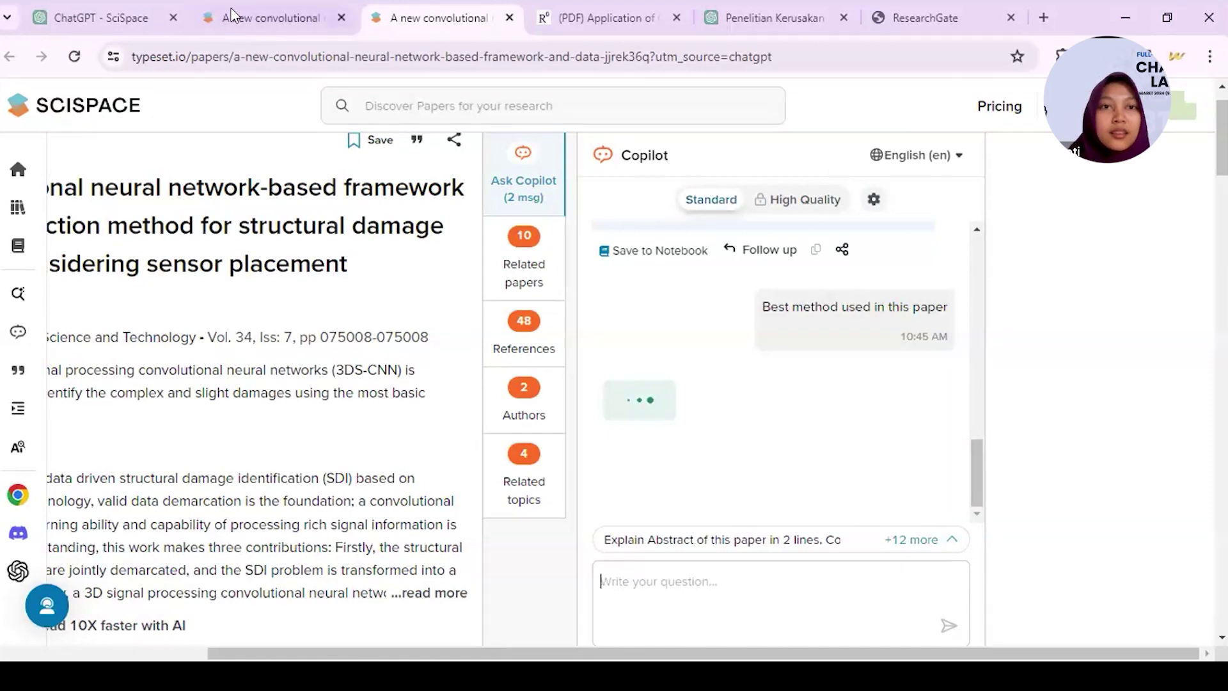
{"action": "scroll", "coordinate": [713, 363], "scroll_direction": "up", "scroll_amount": 5}
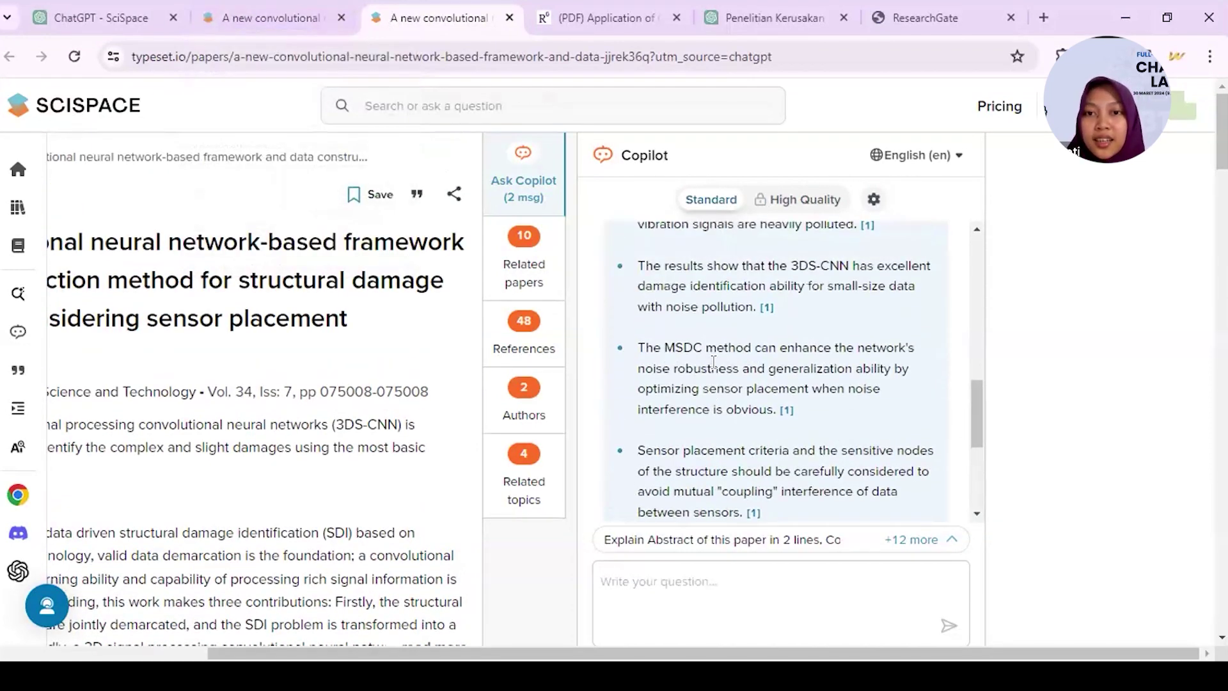
{"action": "scroll", "coordinate": [714, 362], "scroll_direction": "up", "scroll_amount": 2}
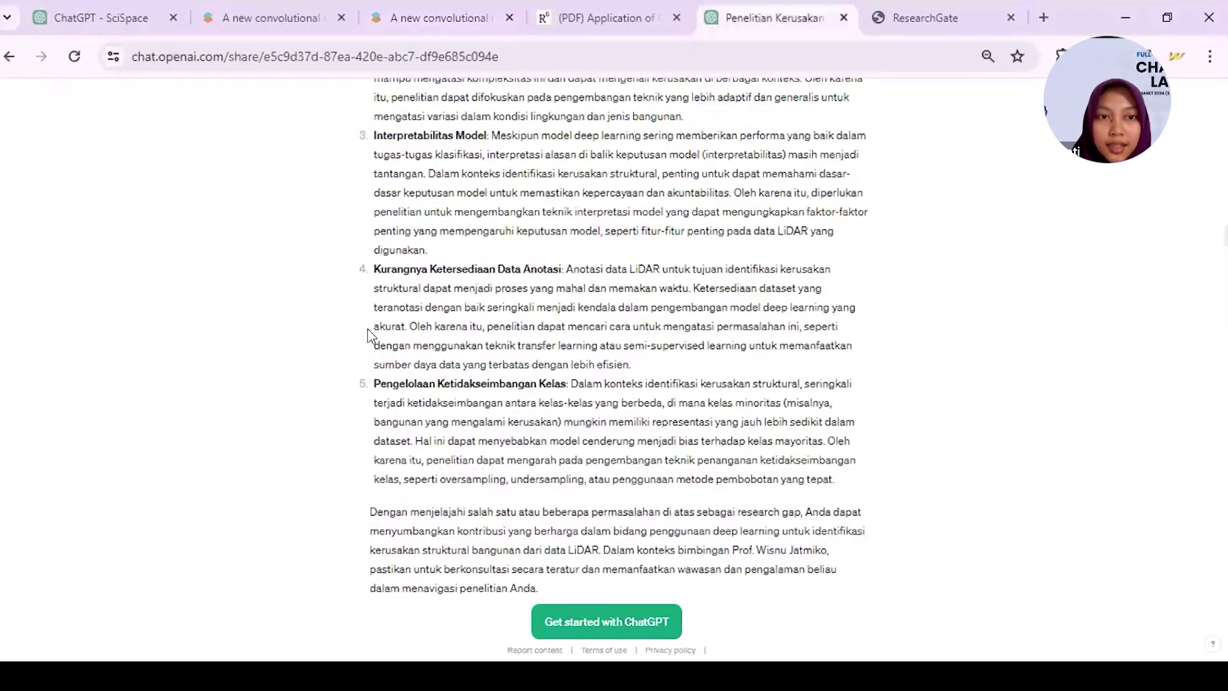
{"action": "scroll", "coordinate": [370, 335], "scroll_direction": "up", "scroll_amount": 1}
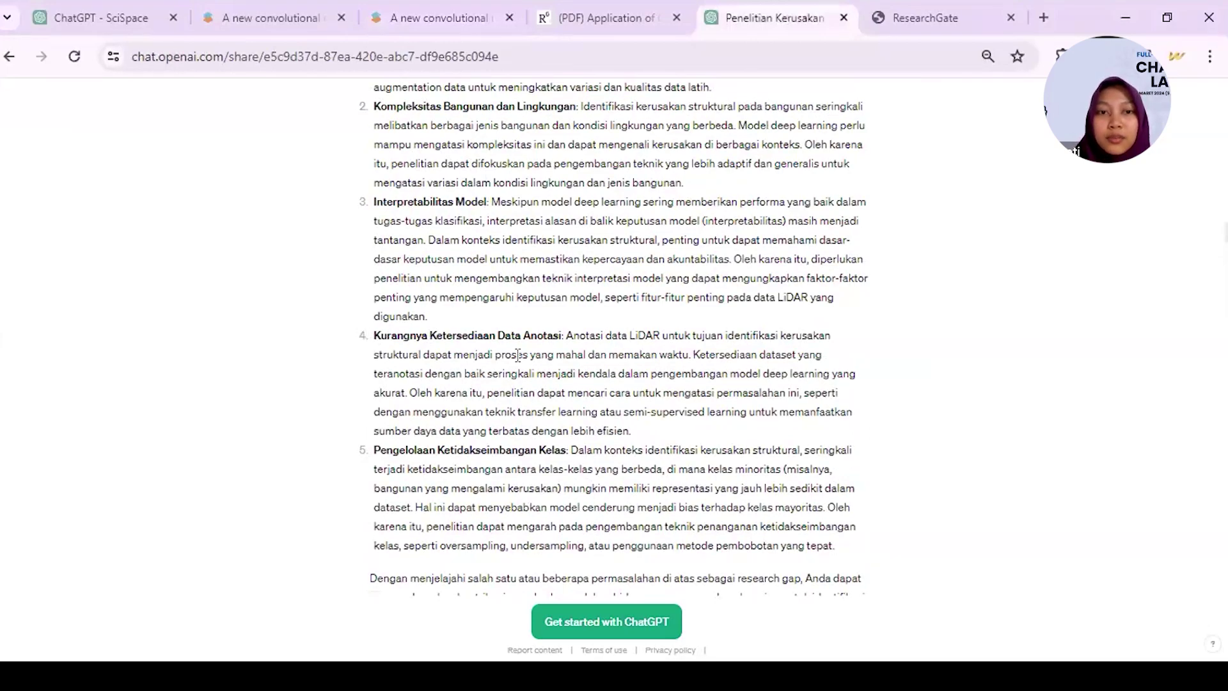
- Copy the first table title, 'Deep learning framework for building damage assessment using airborne LiDAR data'
{"action": "scroll", "coordinate": [518, 355], "scroll_direction": "up", "scroll_amount": 10}
{"action": "scroll", "coordinate": [518, 355], "scroll_direction": "down", "scroll_amount": 10}
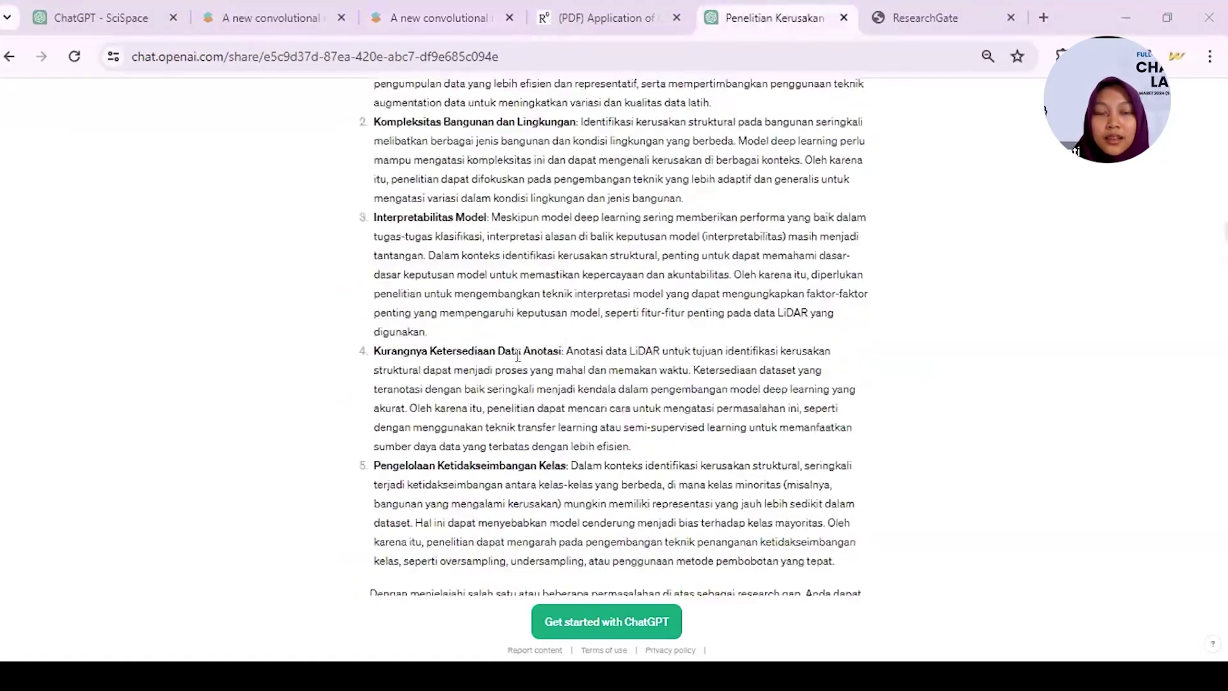
{"action": "scroll", "coordinate": [519, 355], "scroll_direction": "up", "scroll_amount": 2}
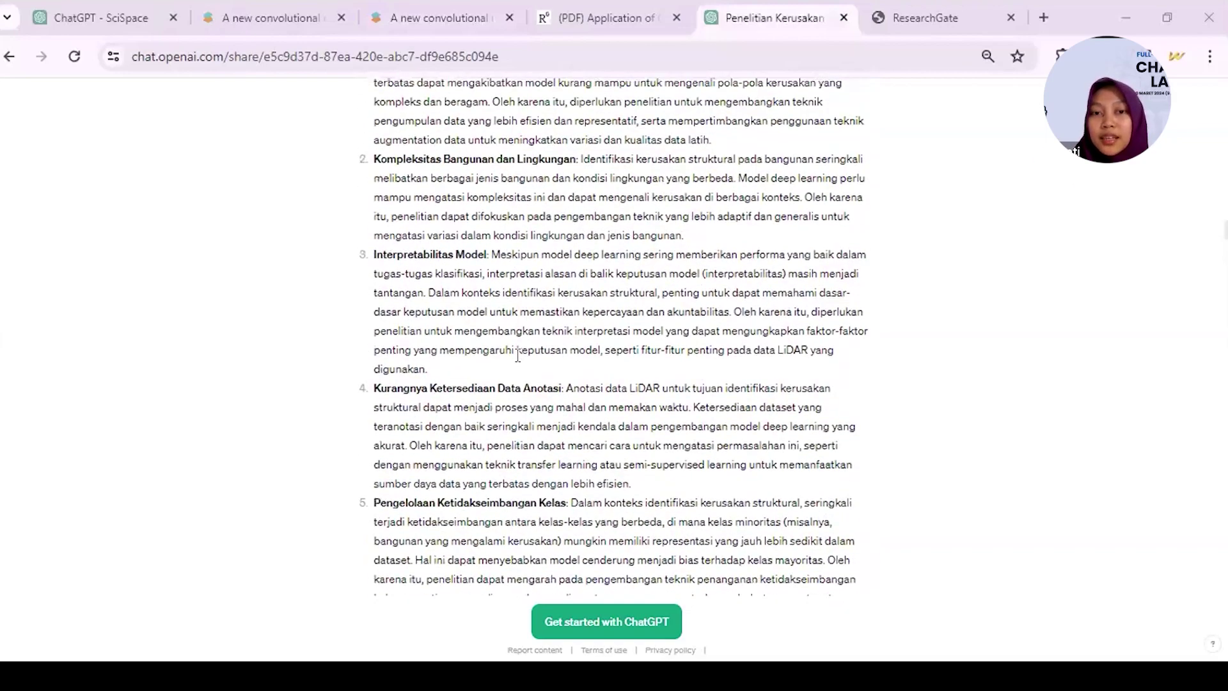
{"action": "scroll", "coordinate": [518, 355], "scroll_direction": "down", "scroll_amount": 6}
{"action": "scroll", "coordinate": [518, 355], "scroll_direction": "down", "scroll_amount": 8}
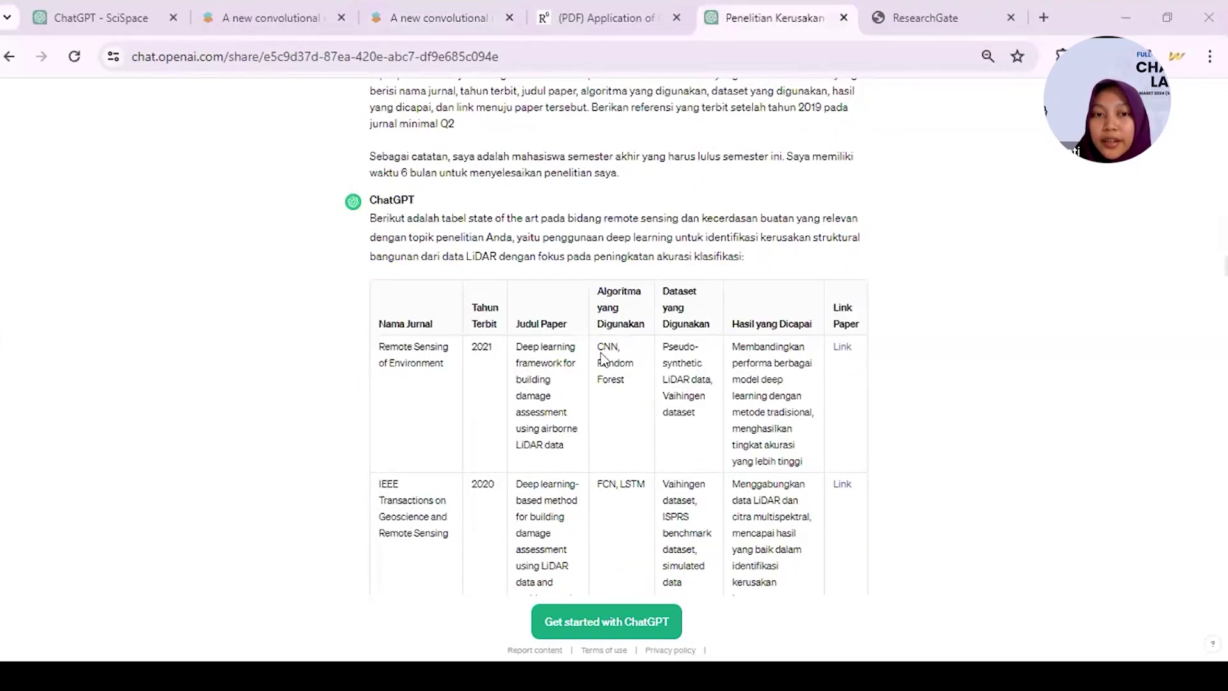
{"action": "left_click_drag", "start_coordinate": [515, 346], "coordinate": [575, 451]}
{"action": "key", "text": "ctrl+c"}
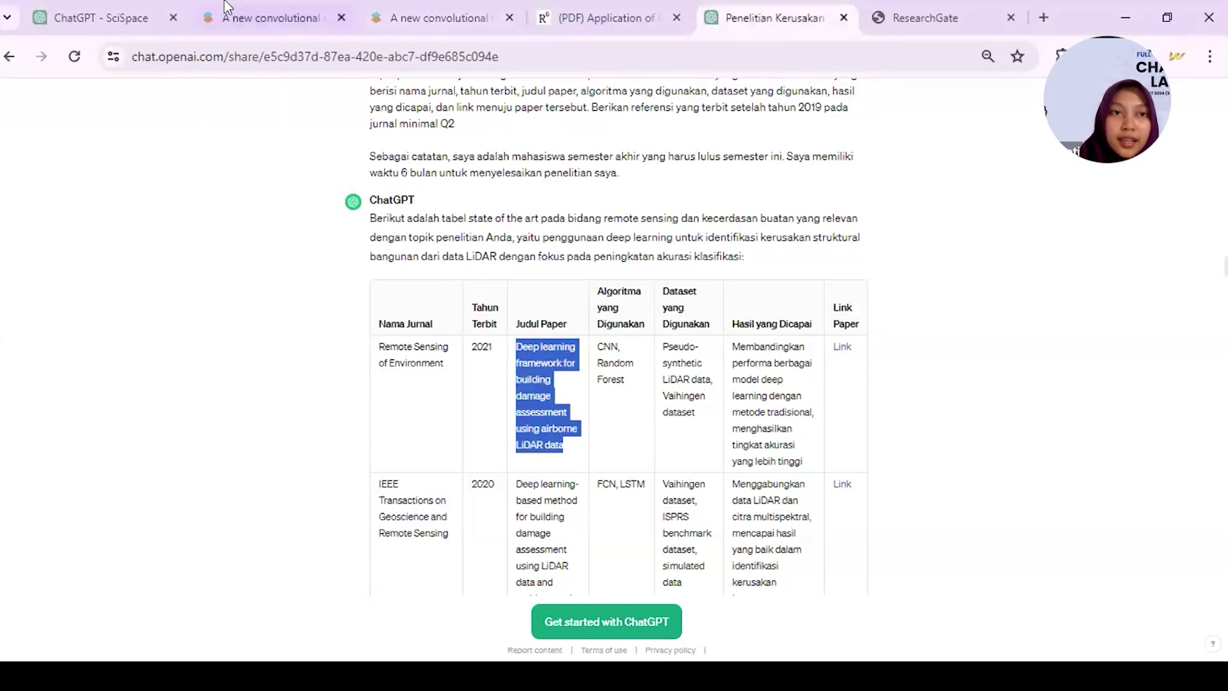
{"action": "left_click", "coordinate": [291, 16]}
- Google the copied title and open the ResearchGate paper 'Building damage assessment using airborne lidar'
{"action": "left_click", "coordinate": [320, 44]}
{"action": "key", "text": "ctrl+v"}
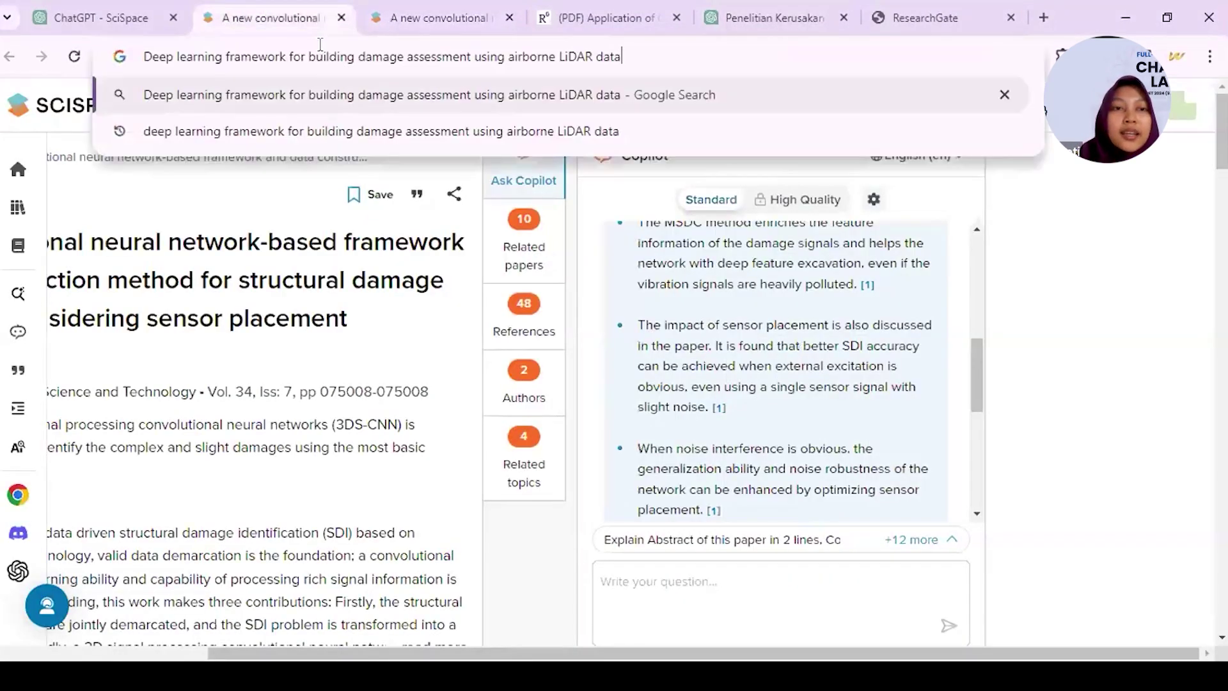
{"action": "key", "text": "Return"}
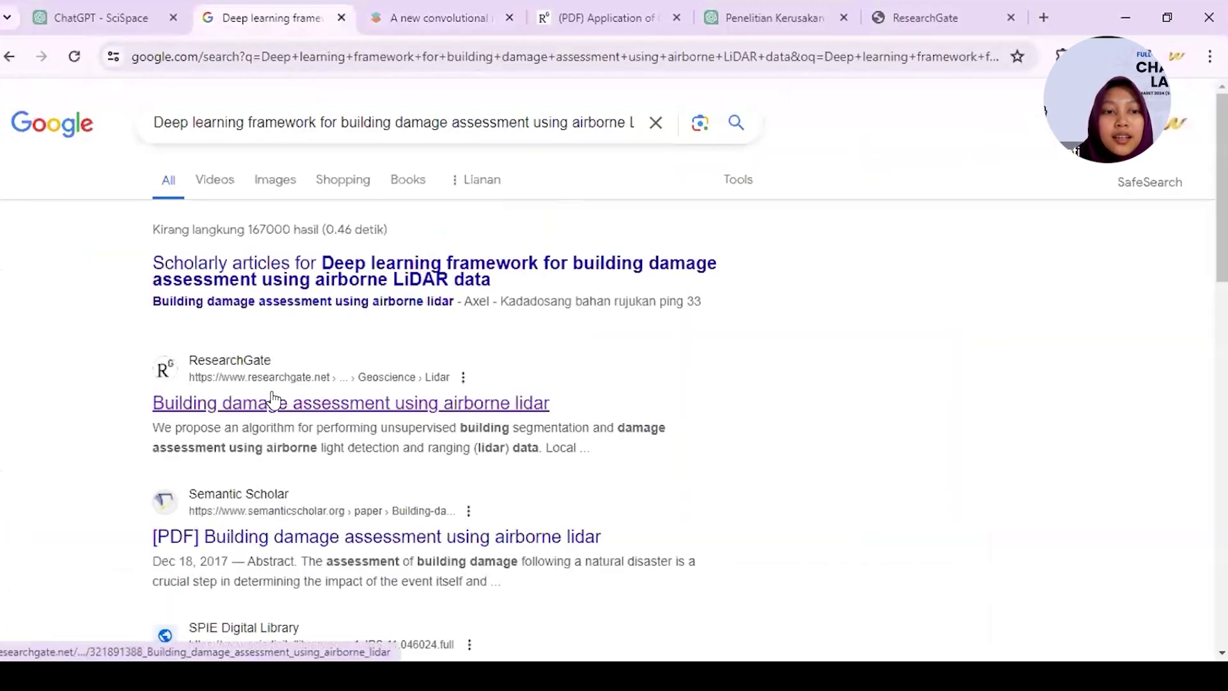
{"action": "left_click", "coordinate": [274, 400]}
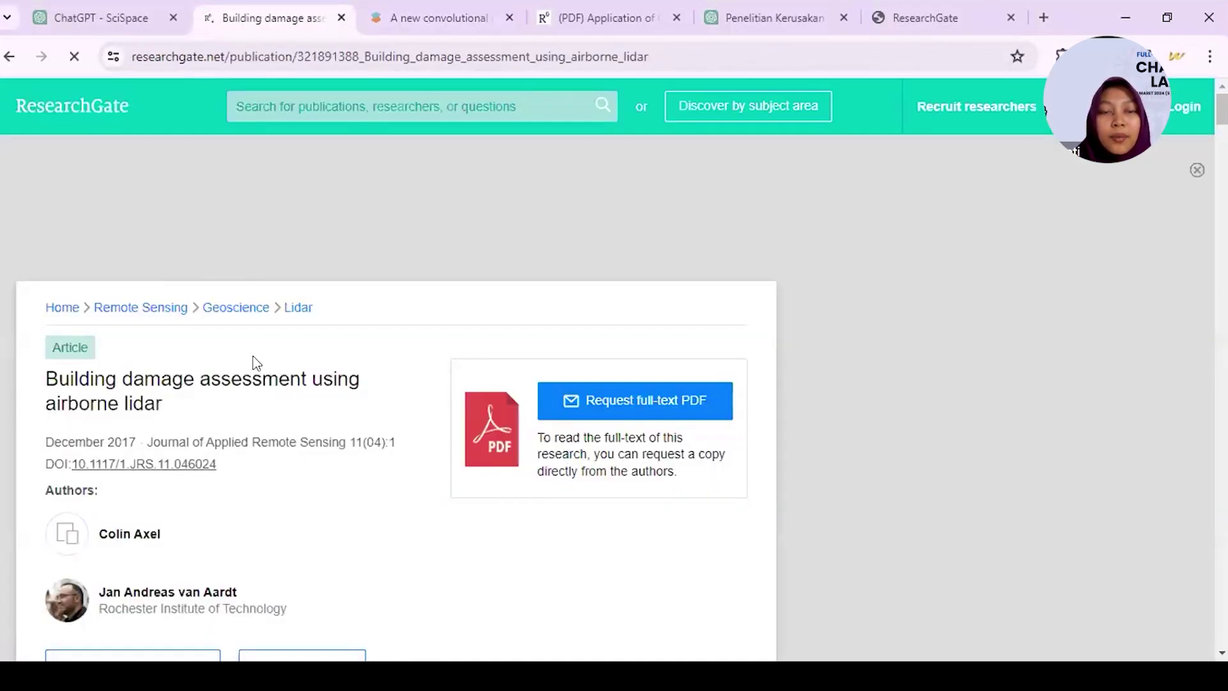
{"action": "scroll", "coordinate": [252, 355], "scroll_direction": "down", "scroll_amount": 3}
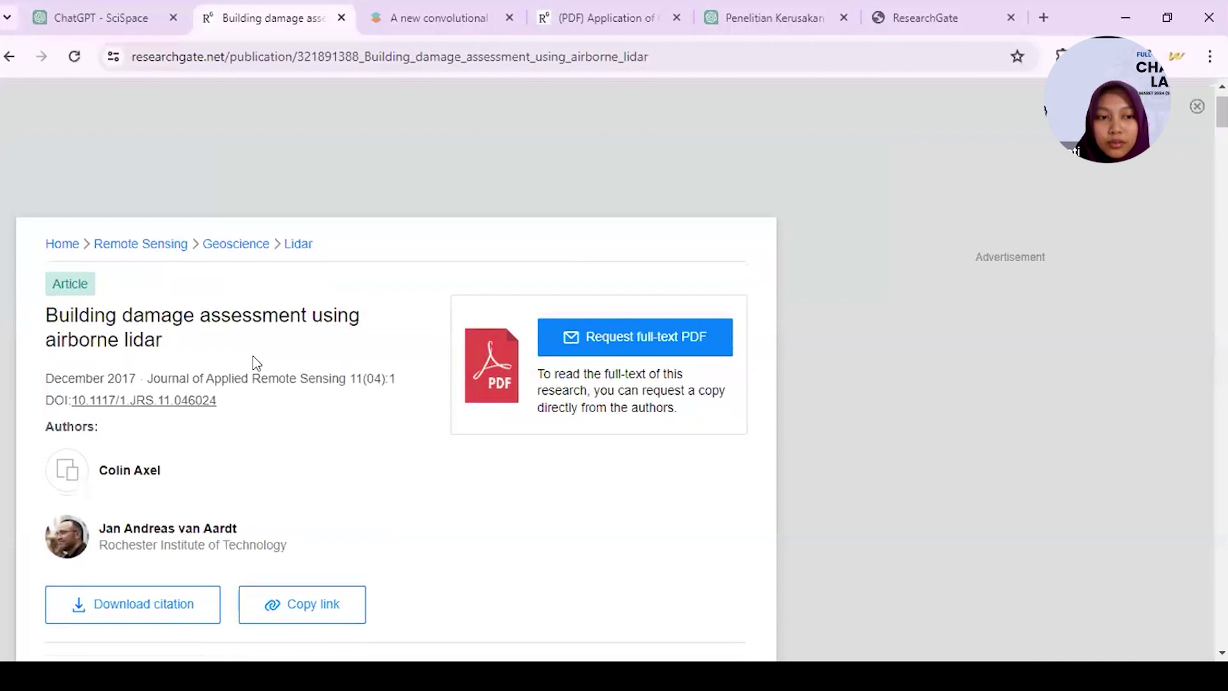
{"action": "scroll", "coordinate": [256, 363], "scroll_direction": "down", "scroll_amount": 1}
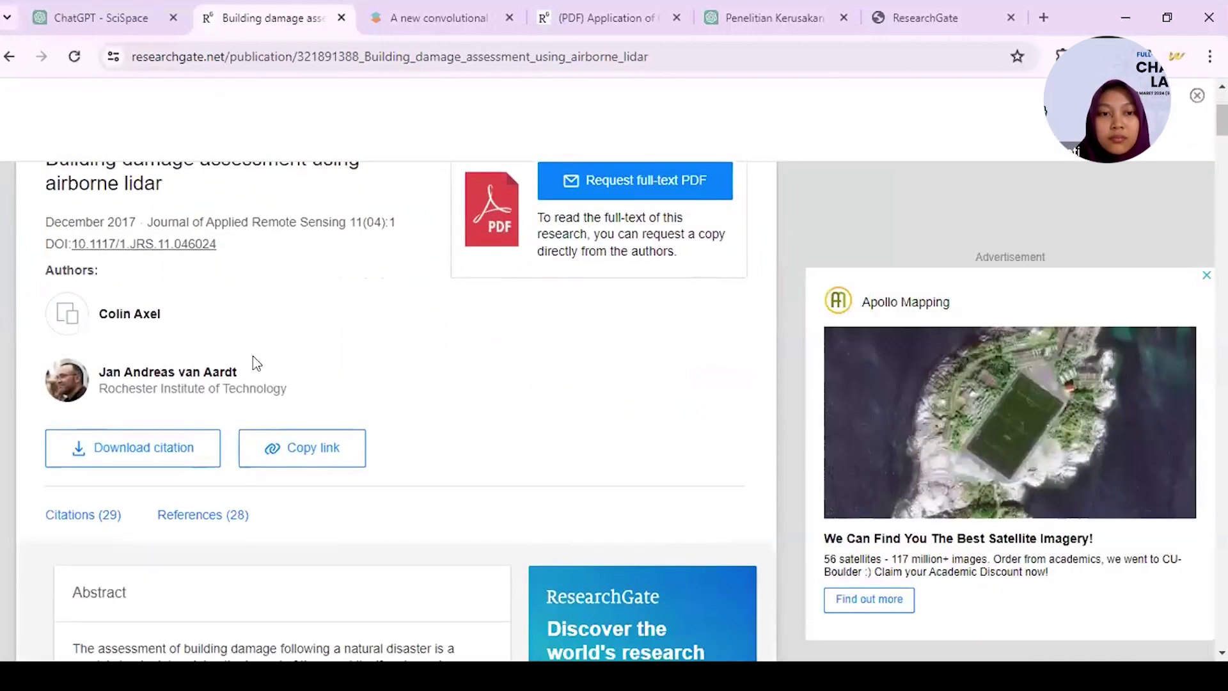
- Go back to the Google results, then return to the SciSpace chat's reference table
{"action": "left_click", "coordinate": [8, 58]}
{"action": "scroll", "coordinate": [220, 138], "scroll_direction": "down", "scroll_amount": 1}
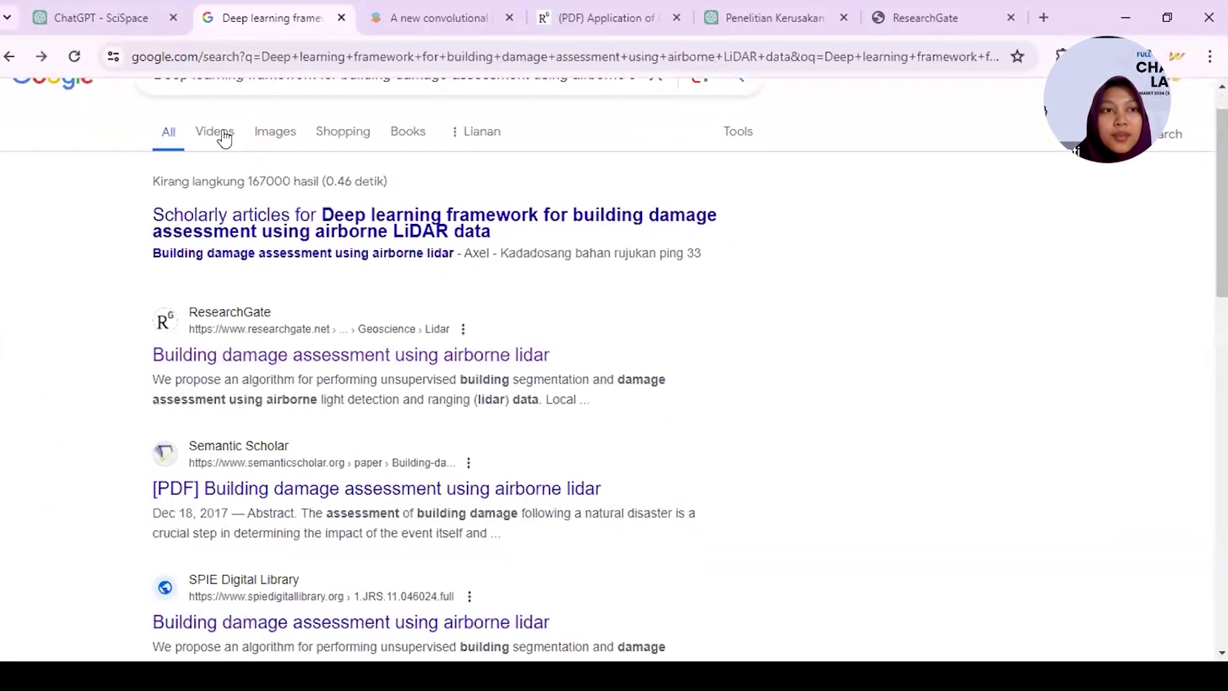
{"action": "left_click", "coordinate": [96, 18]}
{"action": "scroll", "coordinate": [542, 529], "scroll_direction": "down", "scroll_amount": 3}
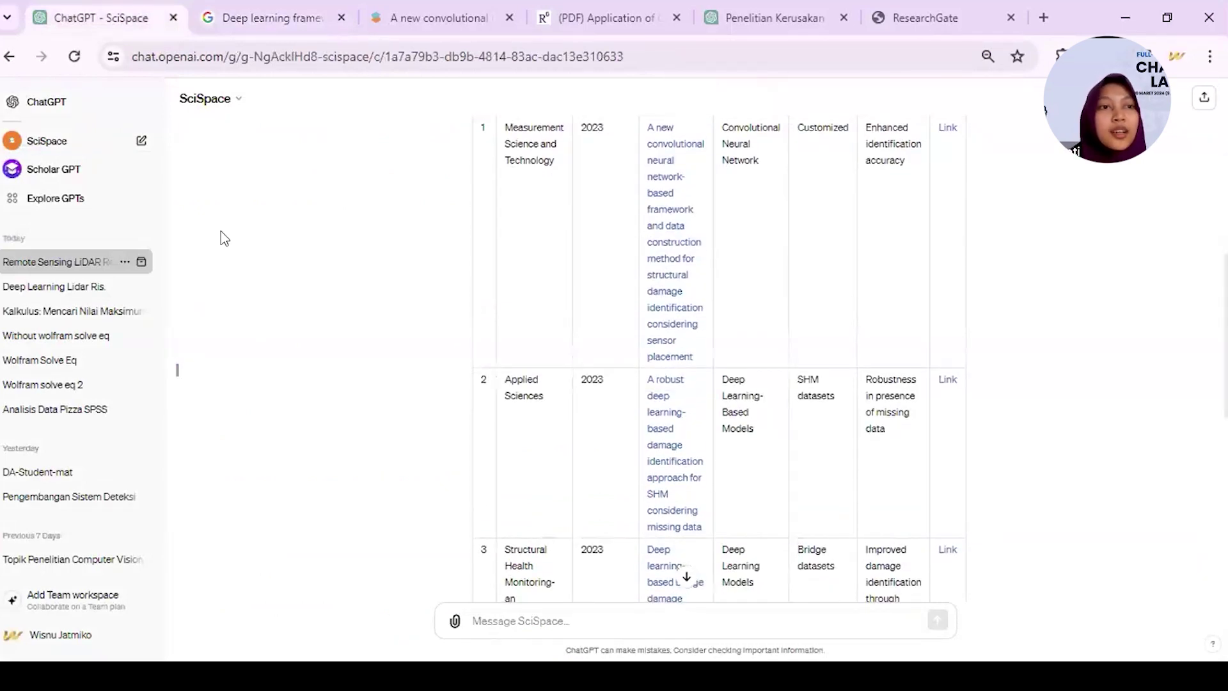
- Start a new plain ChatGPT chat with the model set to GPT-3.5
{"action": "left_click", "coordinate": [211, 98]}
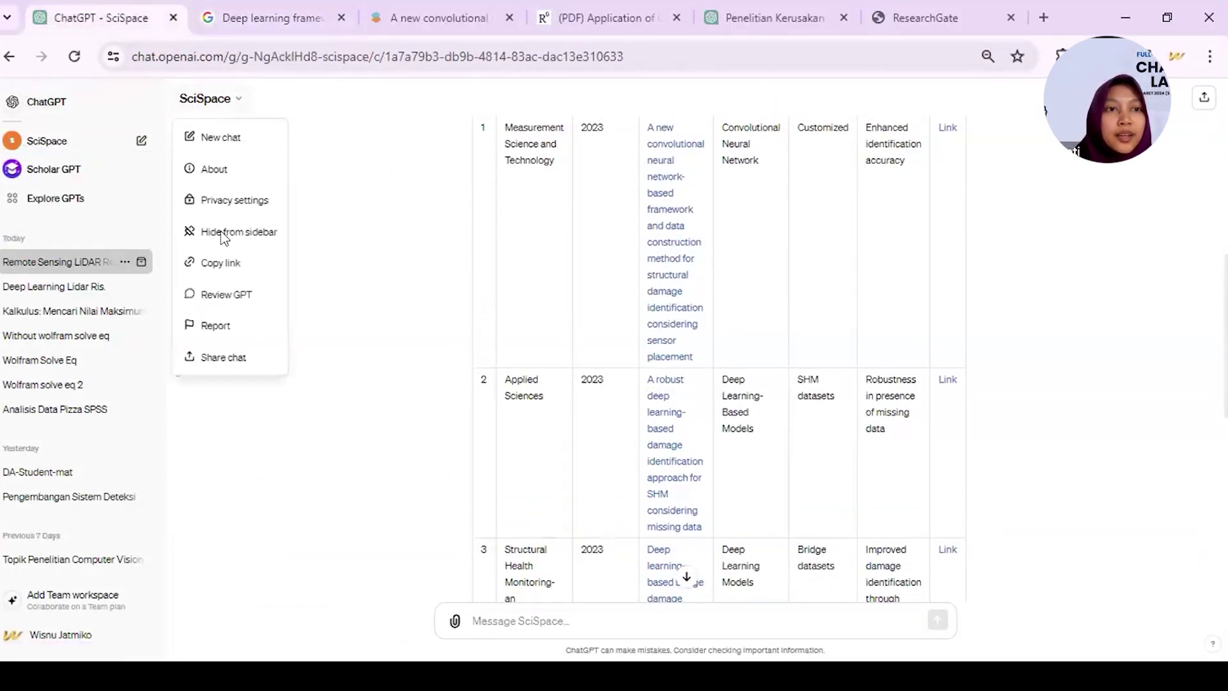
{"action": "left_click", "coordinate": [157, 150]}
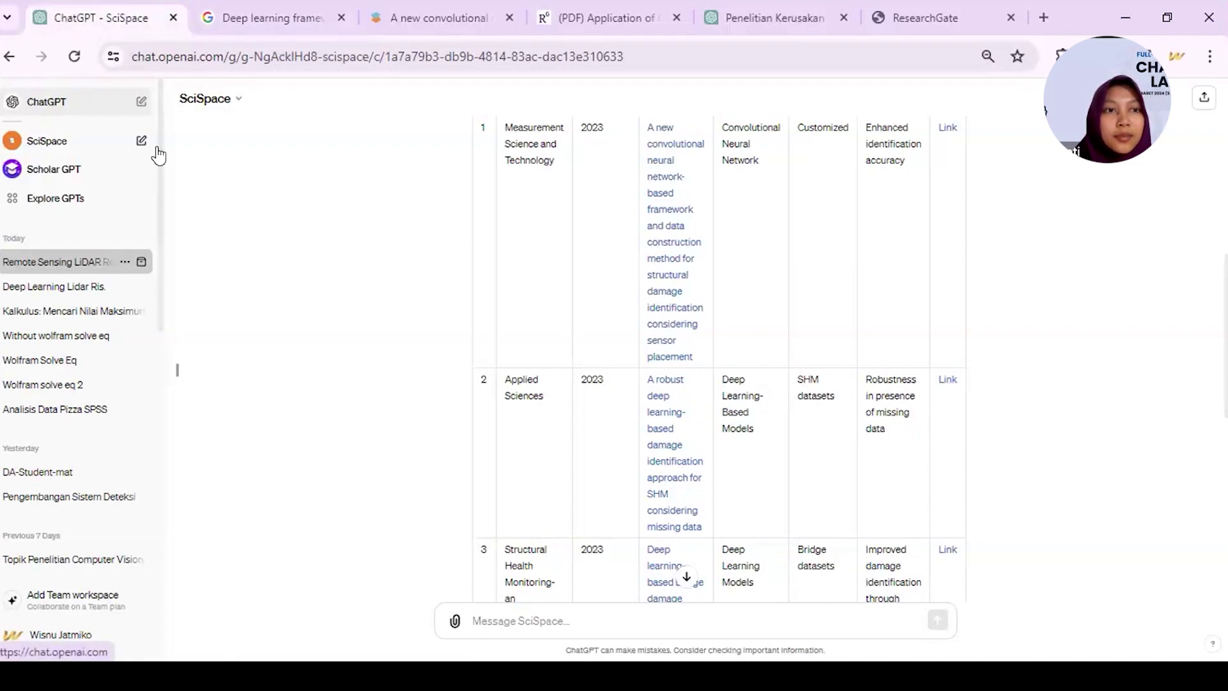
{"action": "left_click", "coordinate": [142, 101]}
{"action": "left_click", "coordinate": [215, 98]}
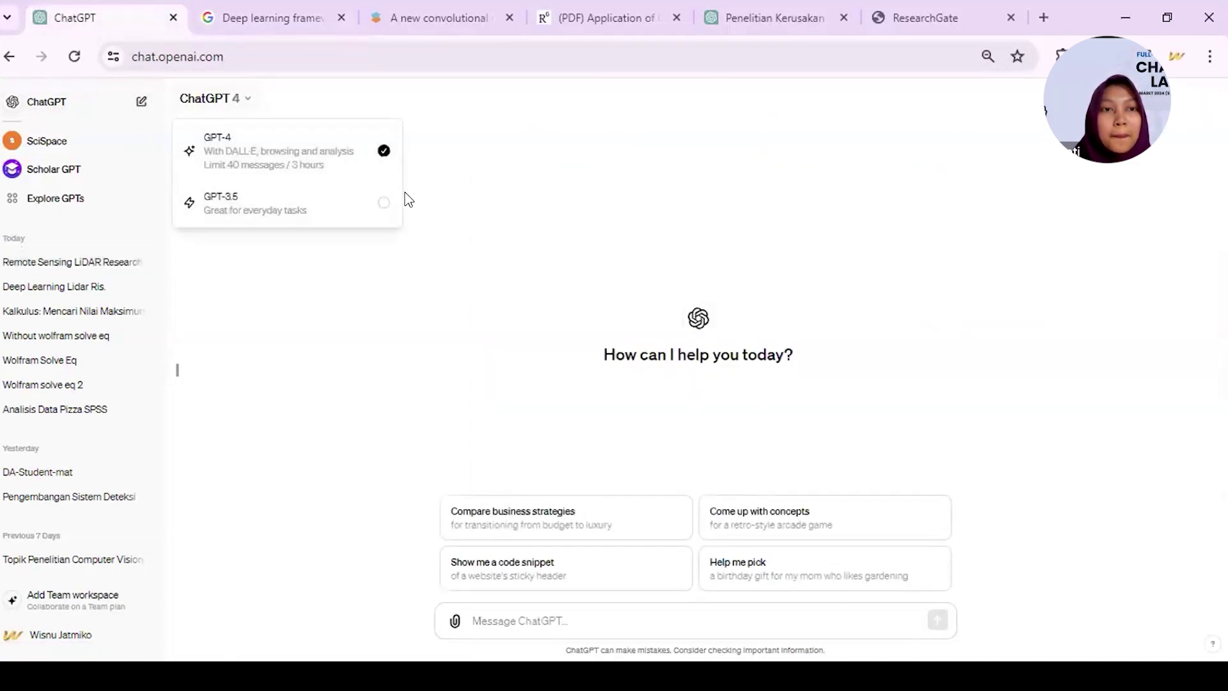
{"action": "left_click", "coordinate": [377, 211]}
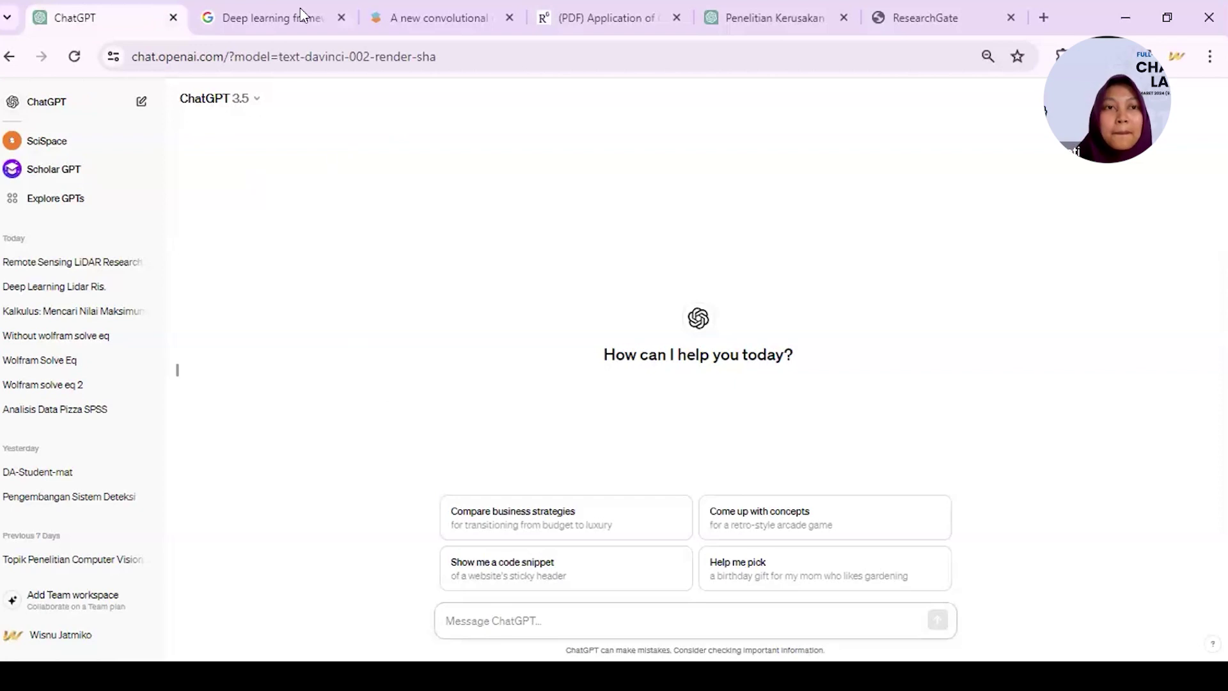
- Copy the research prompt from the shared chat and send it to GPT-3.5
{"action": "left_click", "coordinate": [739, 21]}
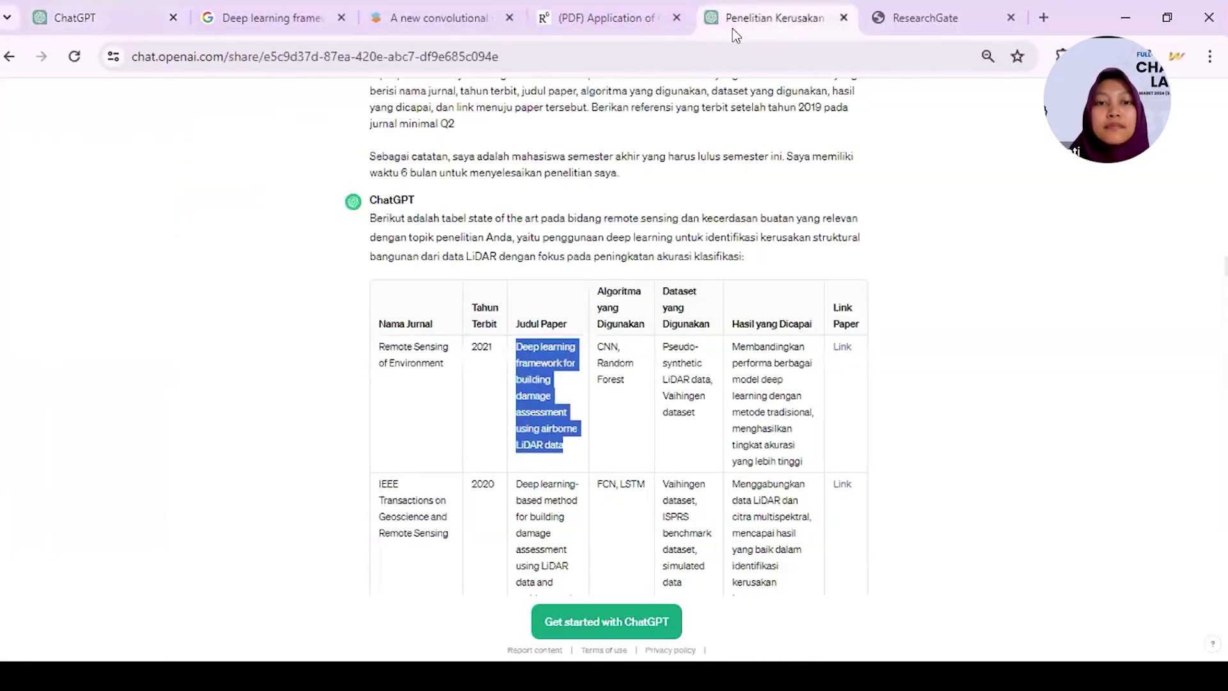
{"action": "scroll", "coordinate": [456, 260], "scroll_direction": "up", "scroll_amount": 5}
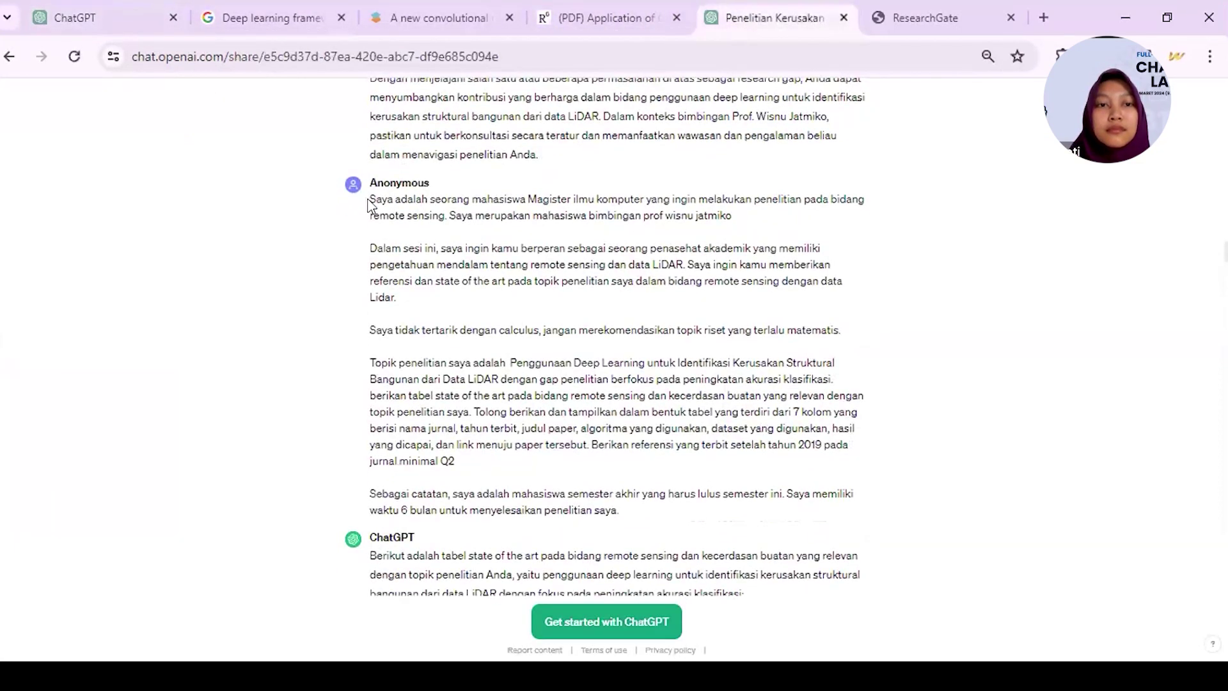
{"action": "left_click_drag", "start_coordinate": [369, 199], "coordinate": [623, 487]}
{"action": "key", "text": "ctrl+c"}
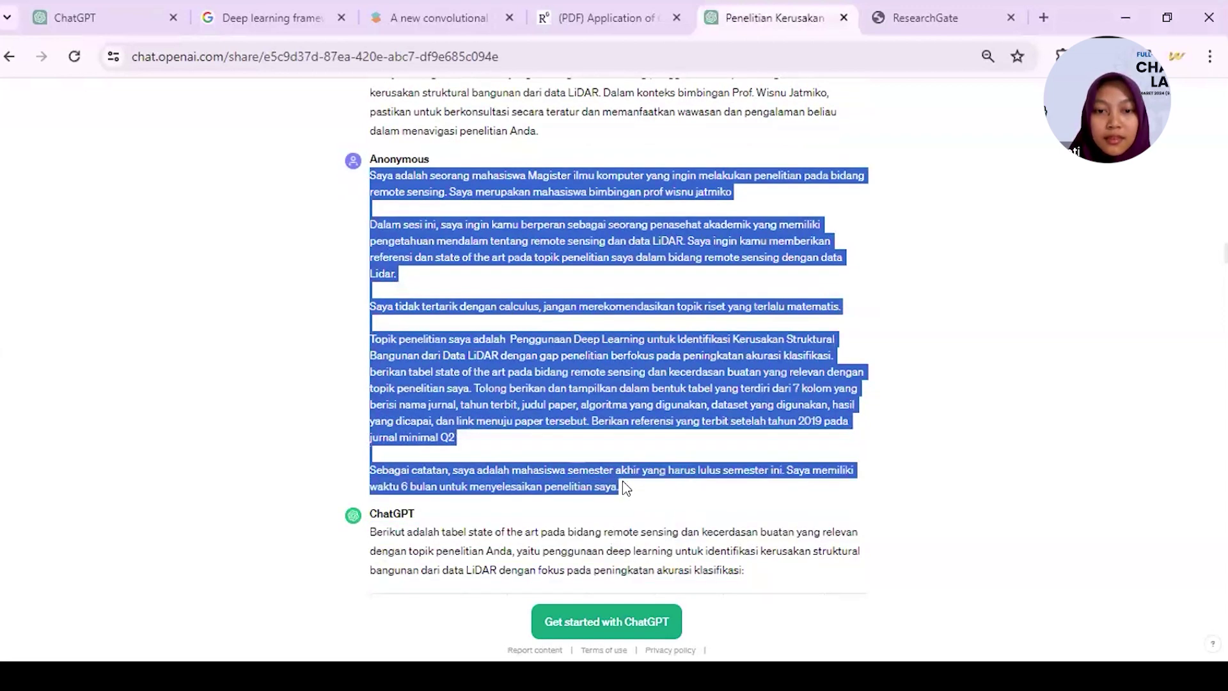
{"action": "left_click", "coordinate": [83, 16]}
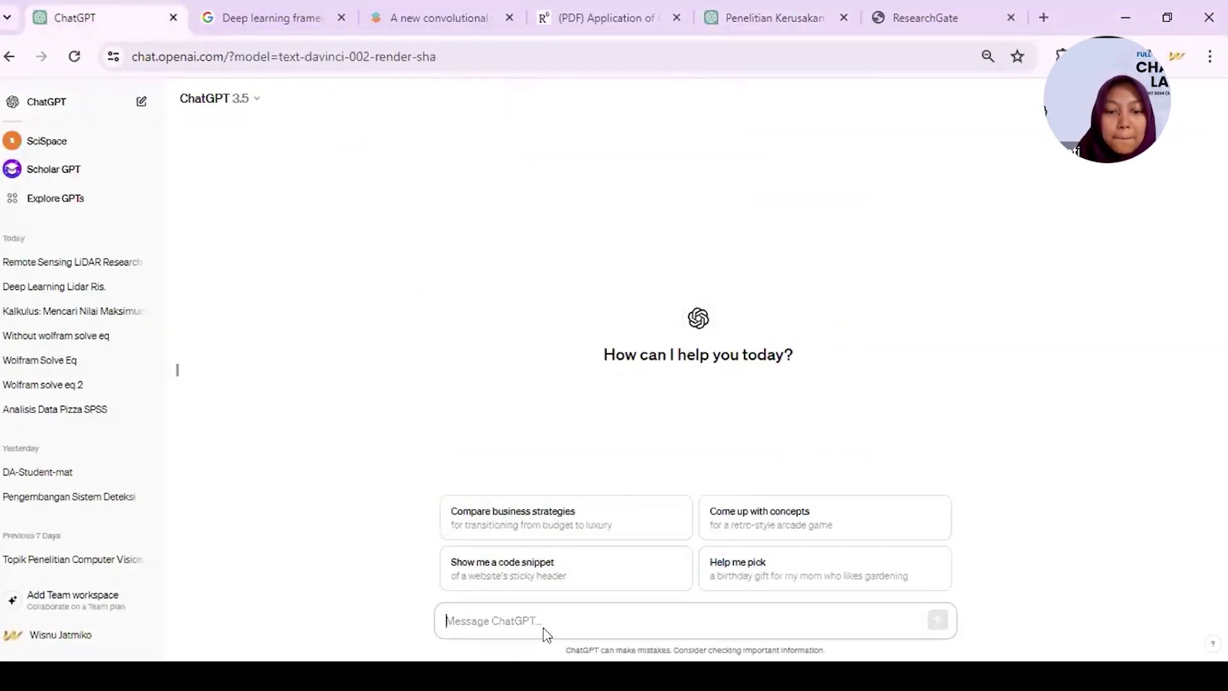
{"action": "key", "text": "ctrl+v"}
{"action": "key", "text": "Return"}
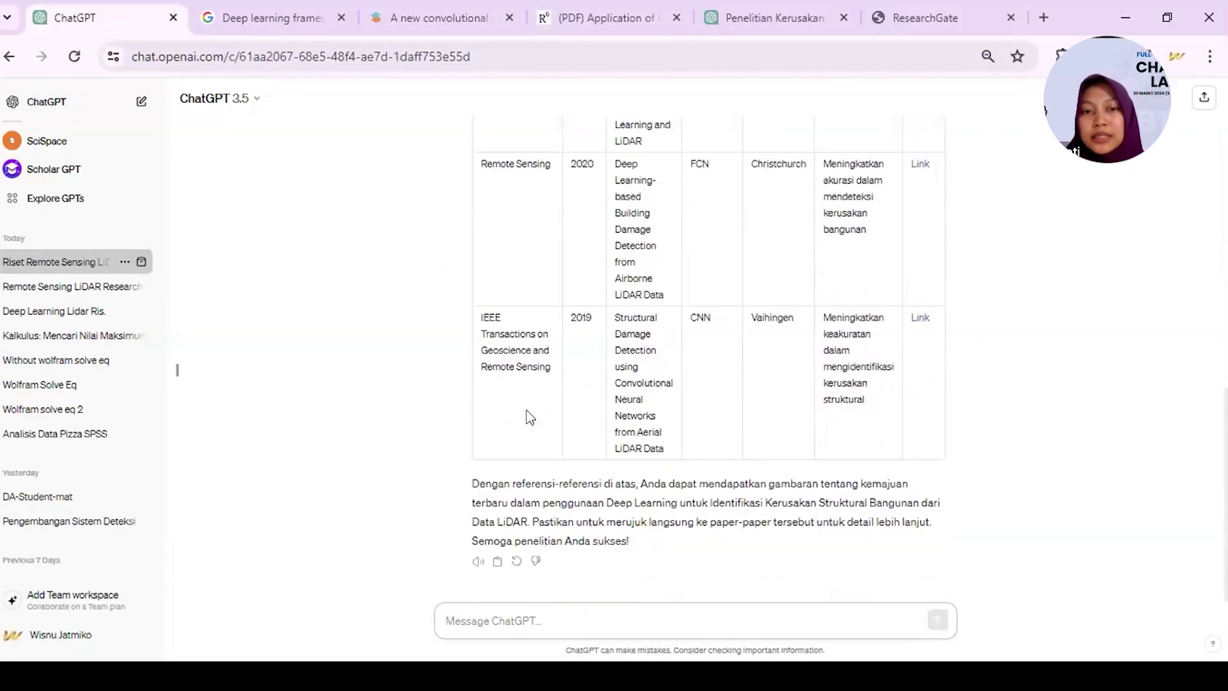
- Copy the cited title 'Structural Damage Detection using LiDAR and Deep Learning' from GPT-3.5's table
{"action": "scroll", "coordinate": [529, 417], "scroll_direction": "up", "scroll_amount": 7}
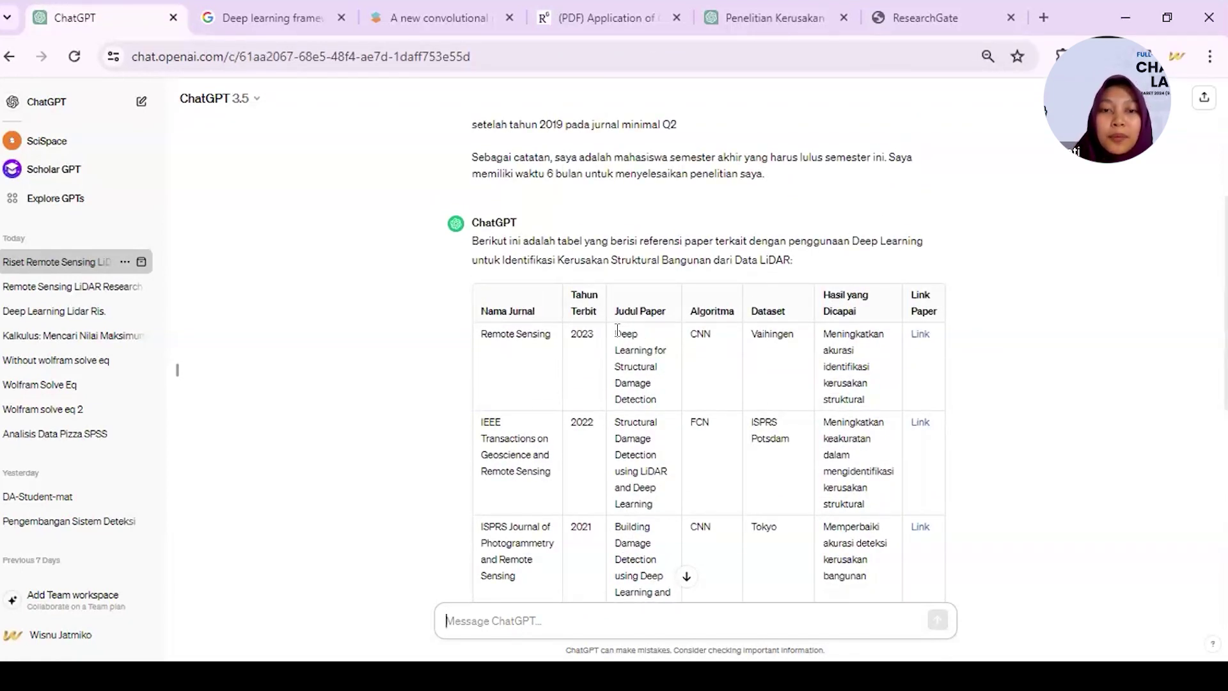
{"action": "left_click_drag", "start_coordinate": [614, 326], "coordinate": [663, 502]}
{"action": "key", "text": "ctrl+c"}
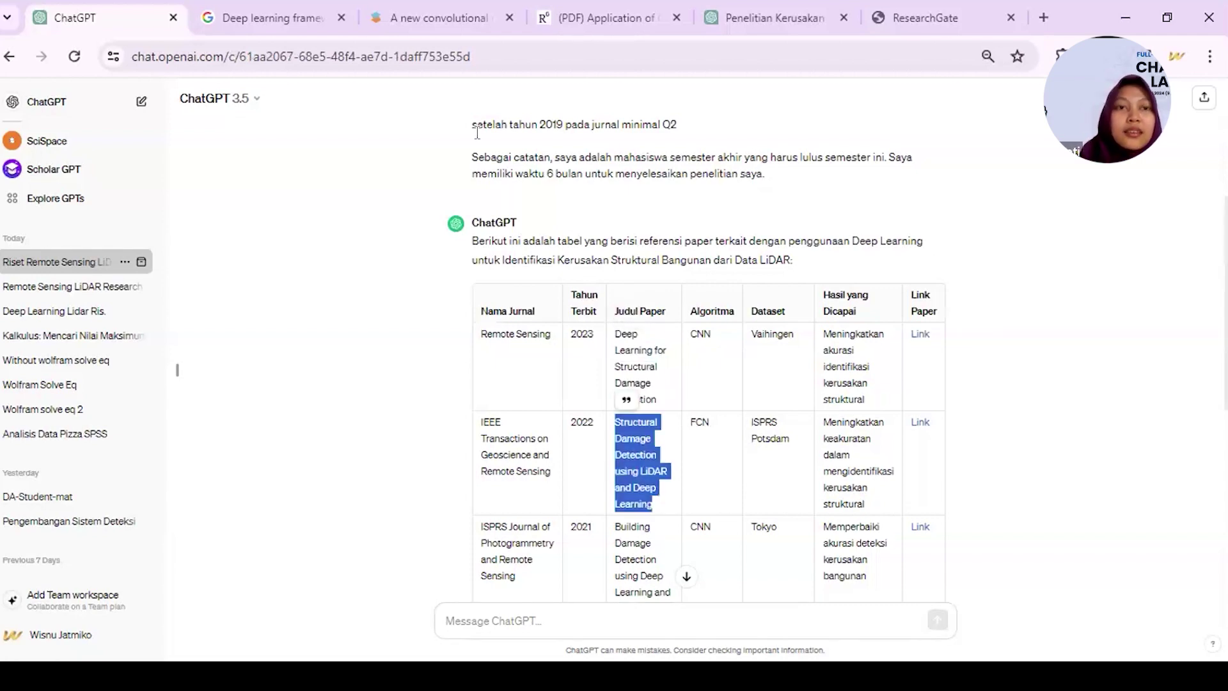
{"action": "left_click", "coordinate": [272, 17]}
- Search Google for the title 'Structural Damage Detection using LiDAR and Deep Learning'
{"action": "left_click", "coordinate": [284, 44]}
{"action": "key", "text": "ctrl+v"}
{"action": "key", "text": "Return"}
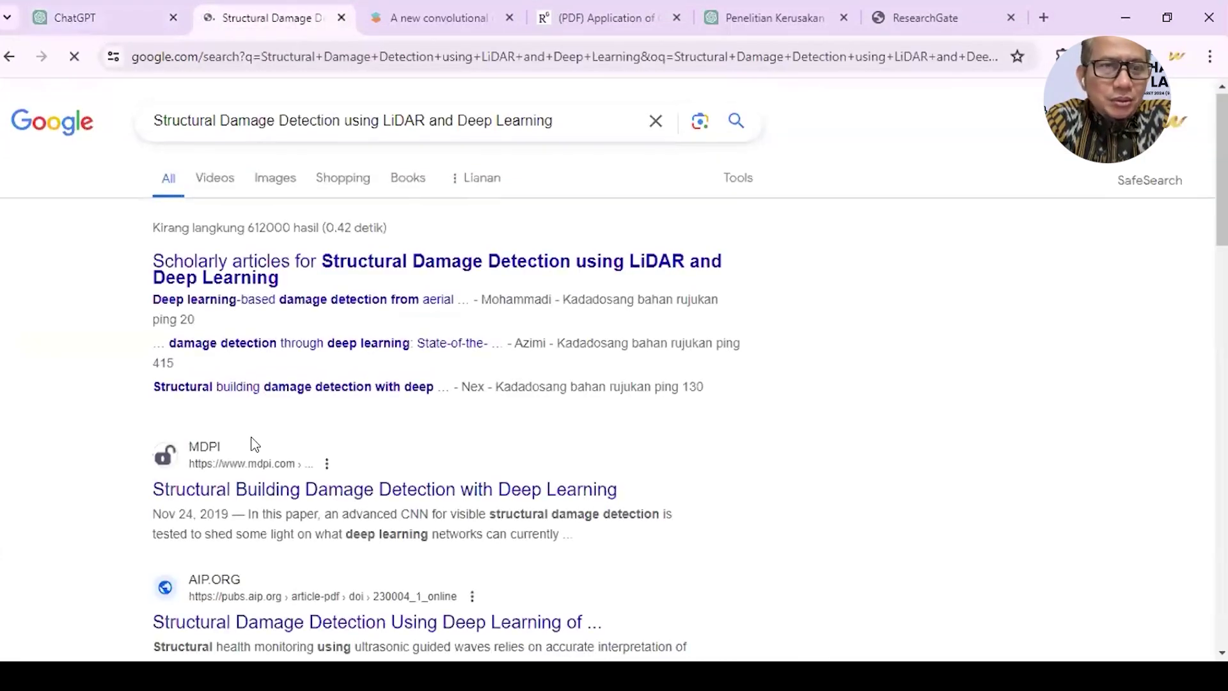
{"action": "scroll", "coordinate": [252, 438], "scroll_direction": "down", "scroll_amount": 3}
{"action": "scroll", "coordinate": [252, 437], "scroll_direction": "up", "scroll_amount": 3}
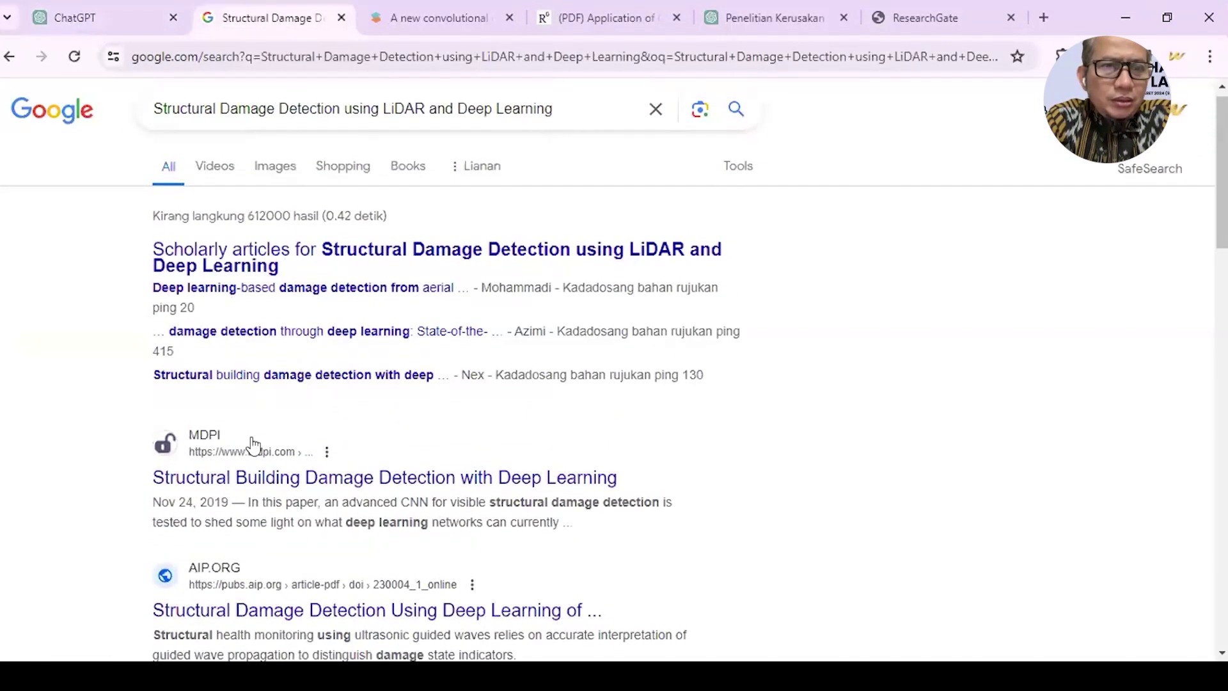
{"action": "scroll", "coordinate": [252, 439], "scroll_direction": "up", "scroll_amount": 1}
- Compare the Google results with the GPT-3.5 reference table, ending back on the table
{"action": "left_click", "coordinate": [74, 18]}
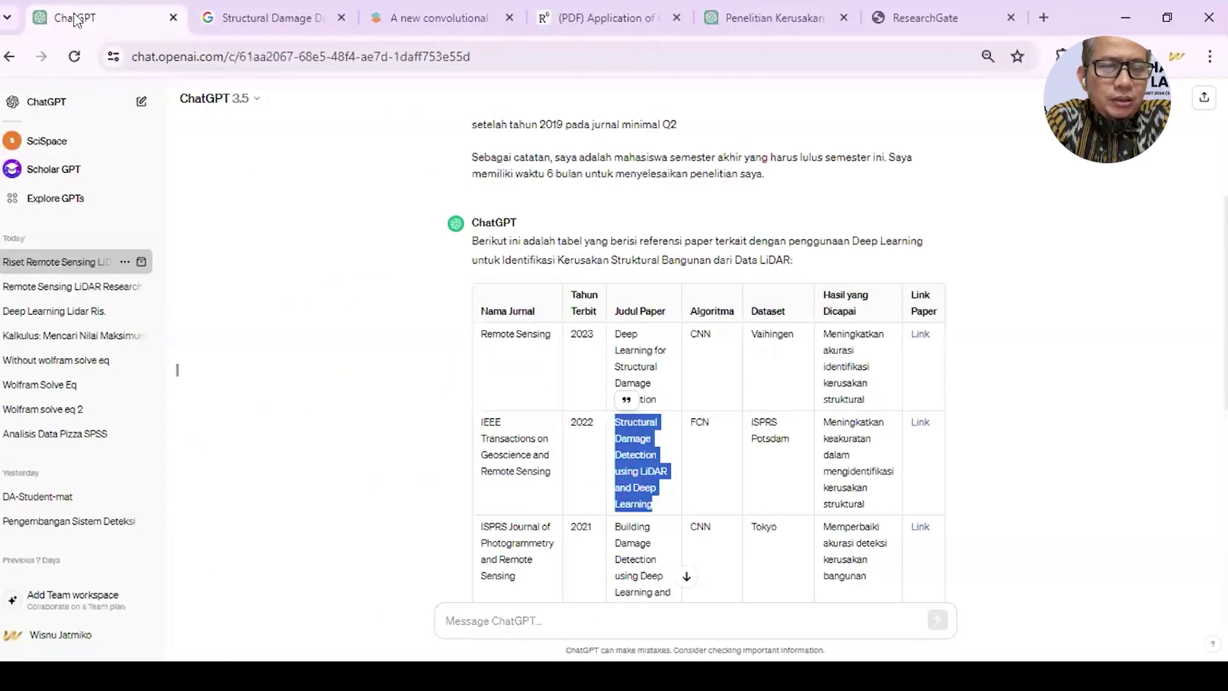
{"action": "left_click", "coordinate": [268, 15]}
{"action": "scroll", "coordinate": [185, 439], "scroll_direction": "down", "scroll_amount": 1}
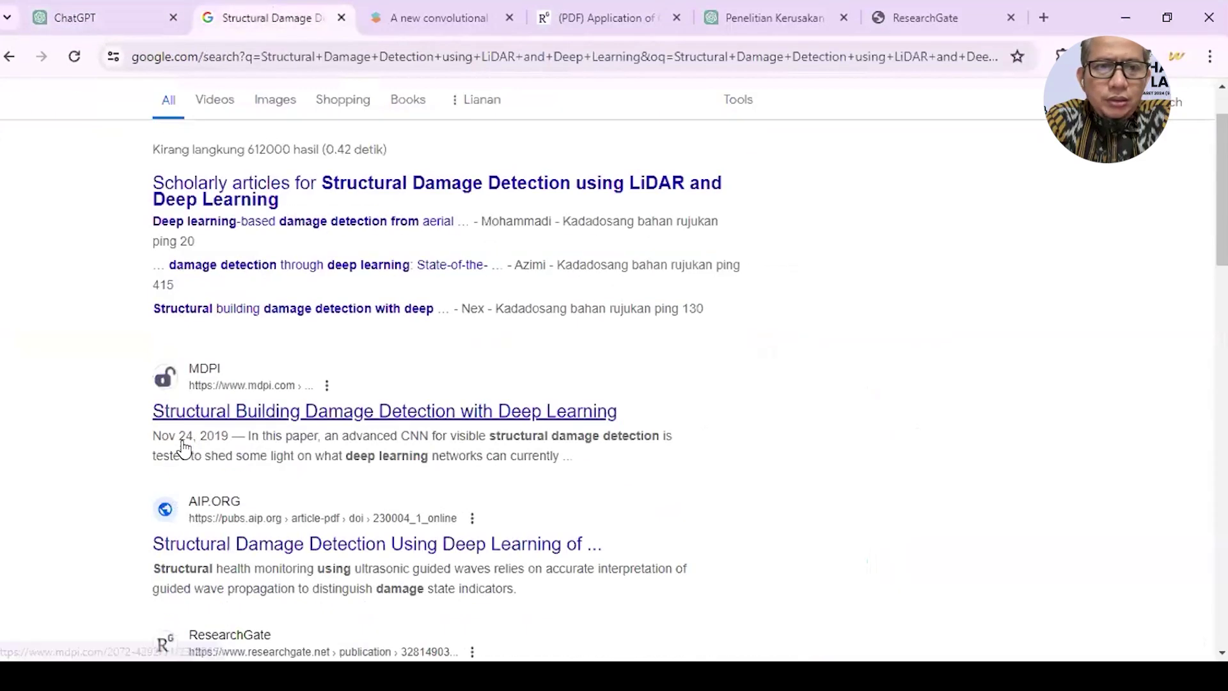
{"action": "scroll", "coordinate": [184, 450], "scroll_direction": "down", "scroll_amount": 5}
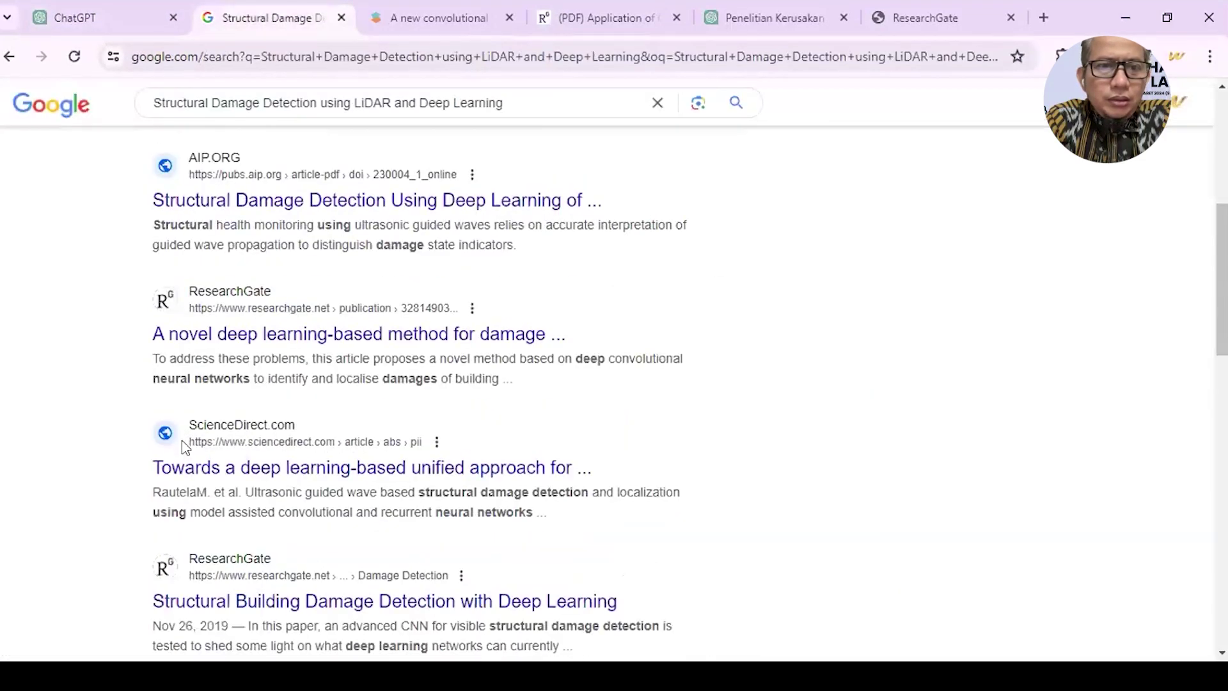
{"action": "scroll", "coordinate": [183, 443], "scroll_direction": "down", "scroll_amount": 7}
{"action": "scroll", "coordinate": [183, 442], "scroll_direction": "up", "scroll_amount": 6}
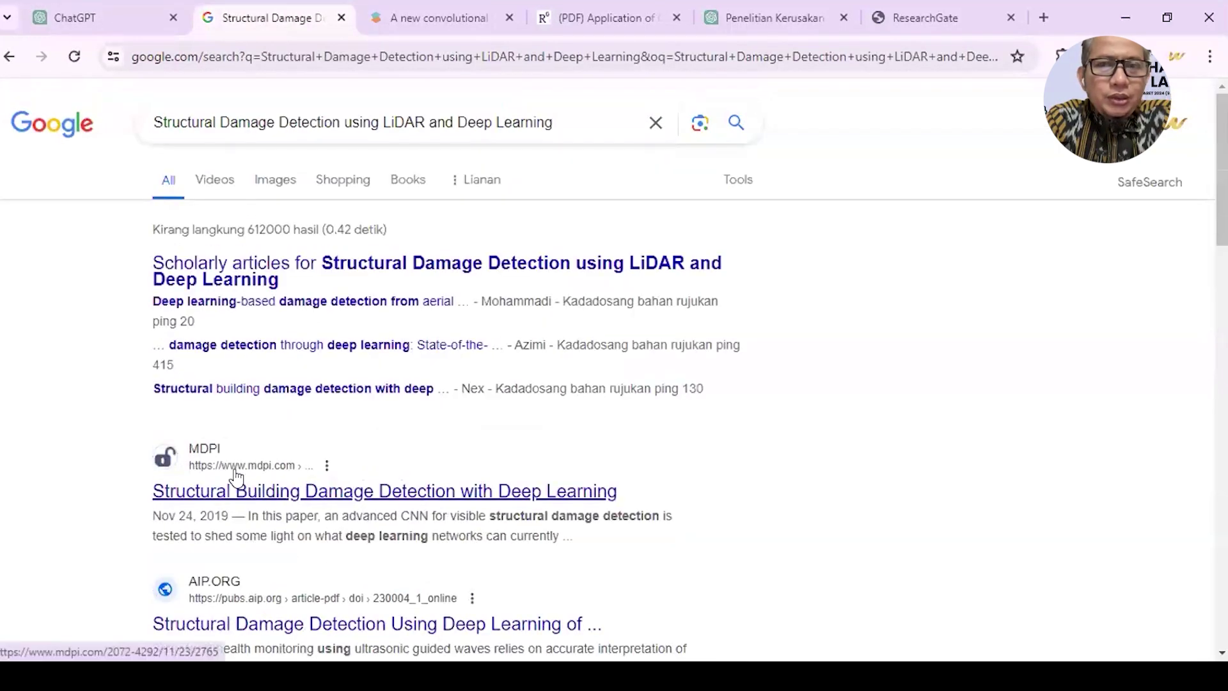
{"action": "left_click", "coordinate": [82, 19]}
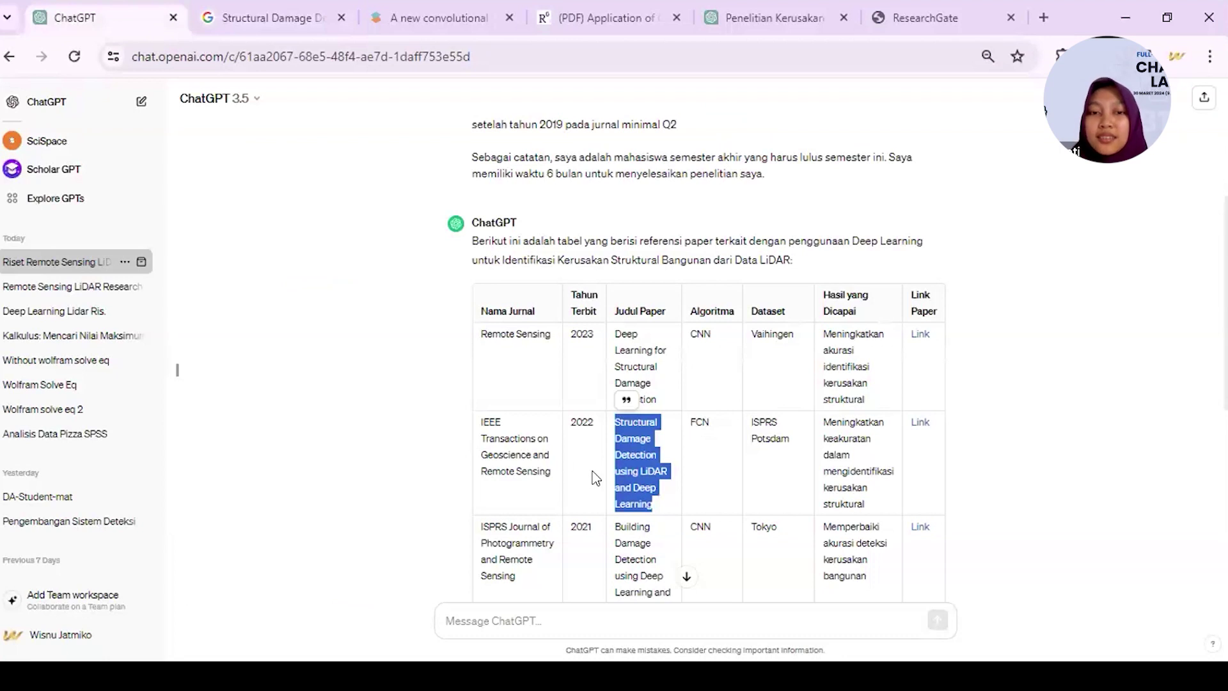
{"action": "left_click_drag", "start_coordinate": [479, 422], "coordinate": [561, 480]}
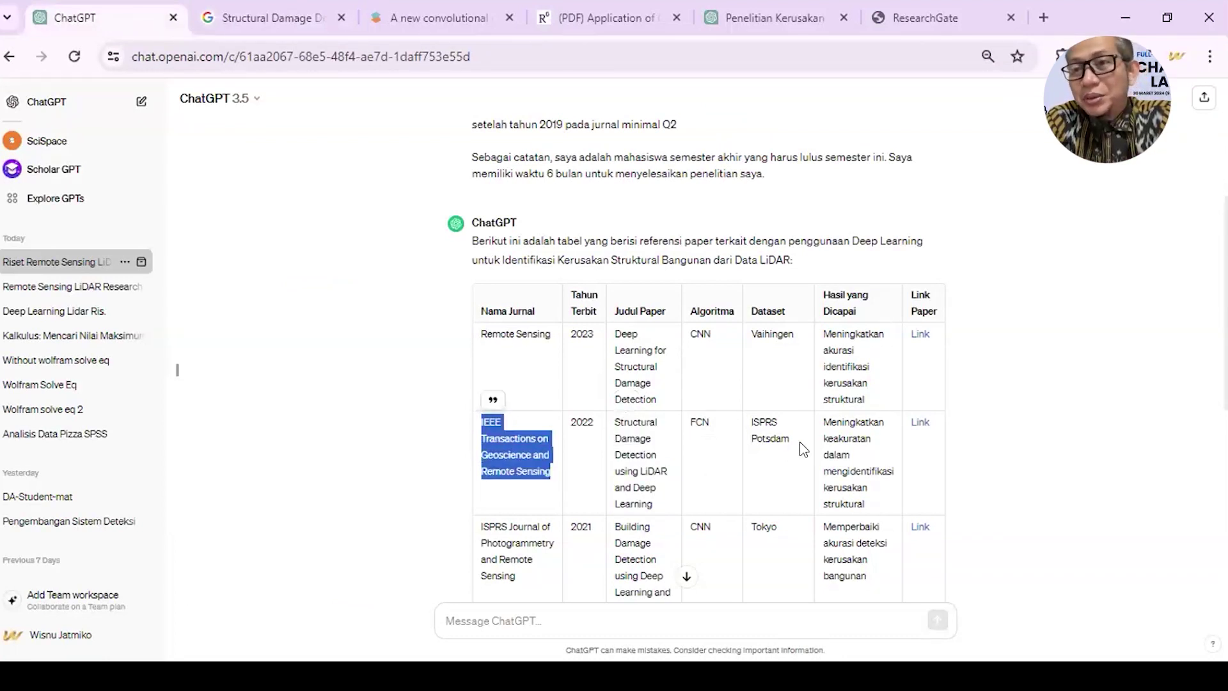
{"action": "scroll", "coordinate": [740, 487], "scroll_direction": "up", "scroll_amount": 4}
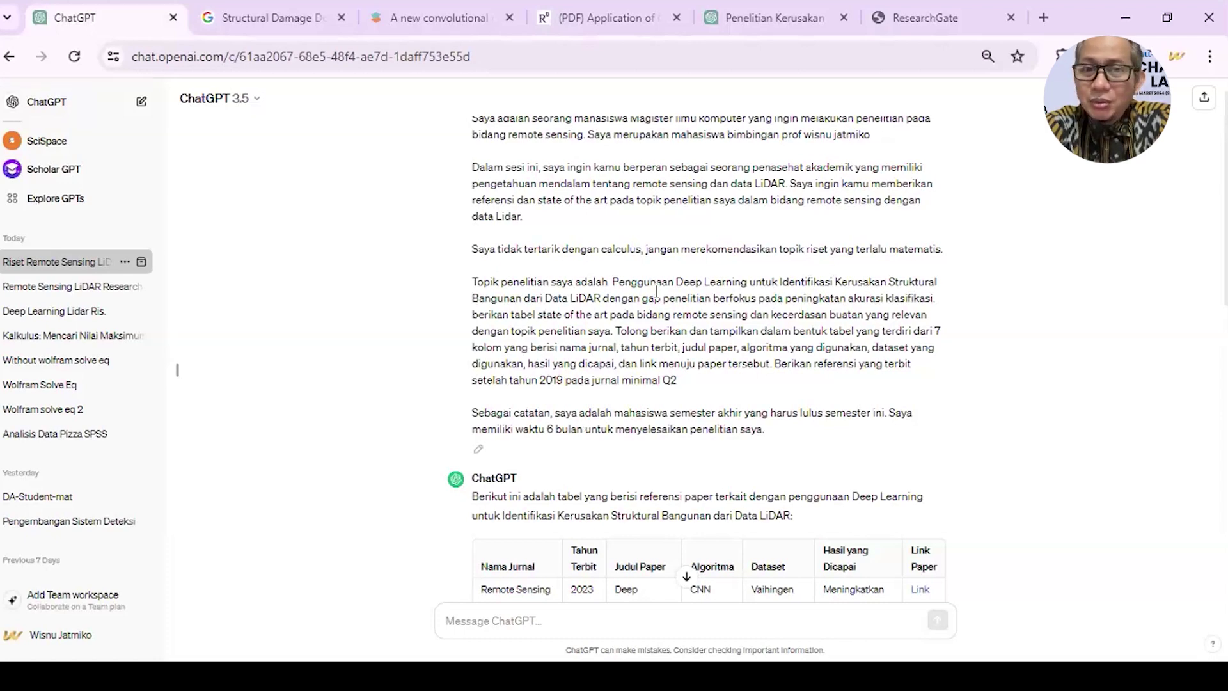
{"action": "left_click", "coordinate": [82, 285]}
{"action": "scroll", "coordinate": [444, 401], "scroll_direction": "up", "scroll_amount": 8}
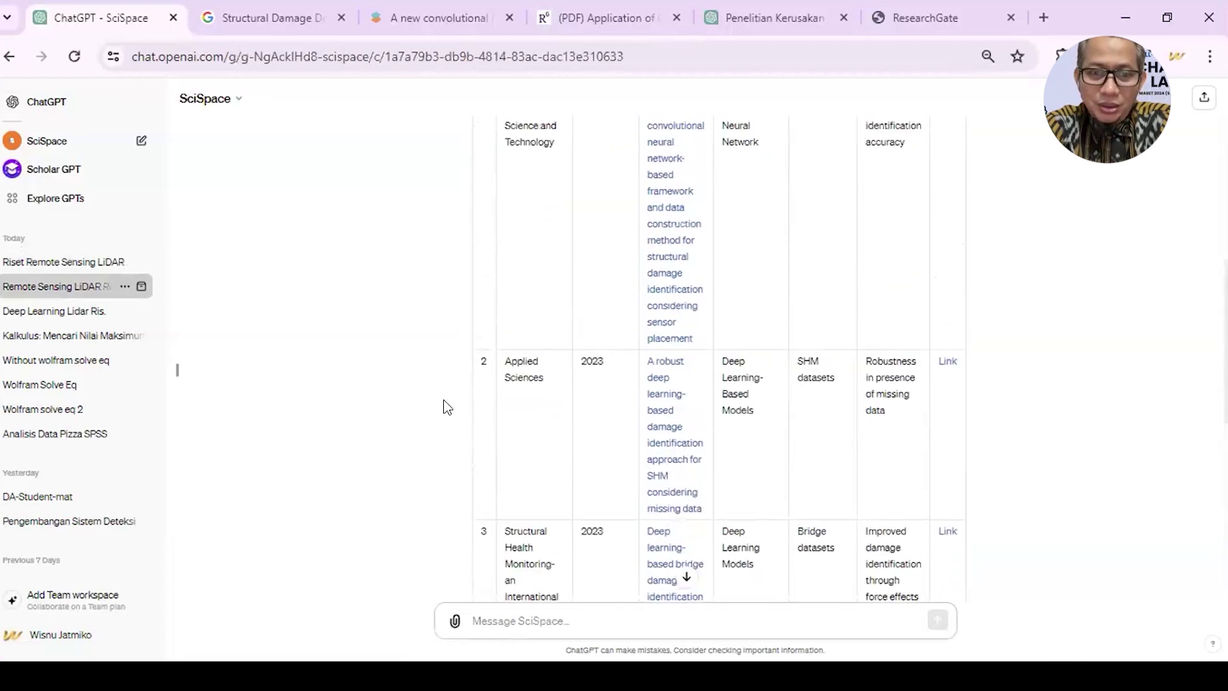
{"action": "scroll", "coordinate": [538, 362], "scroll_direction": "up", "scroll_amount": 10}
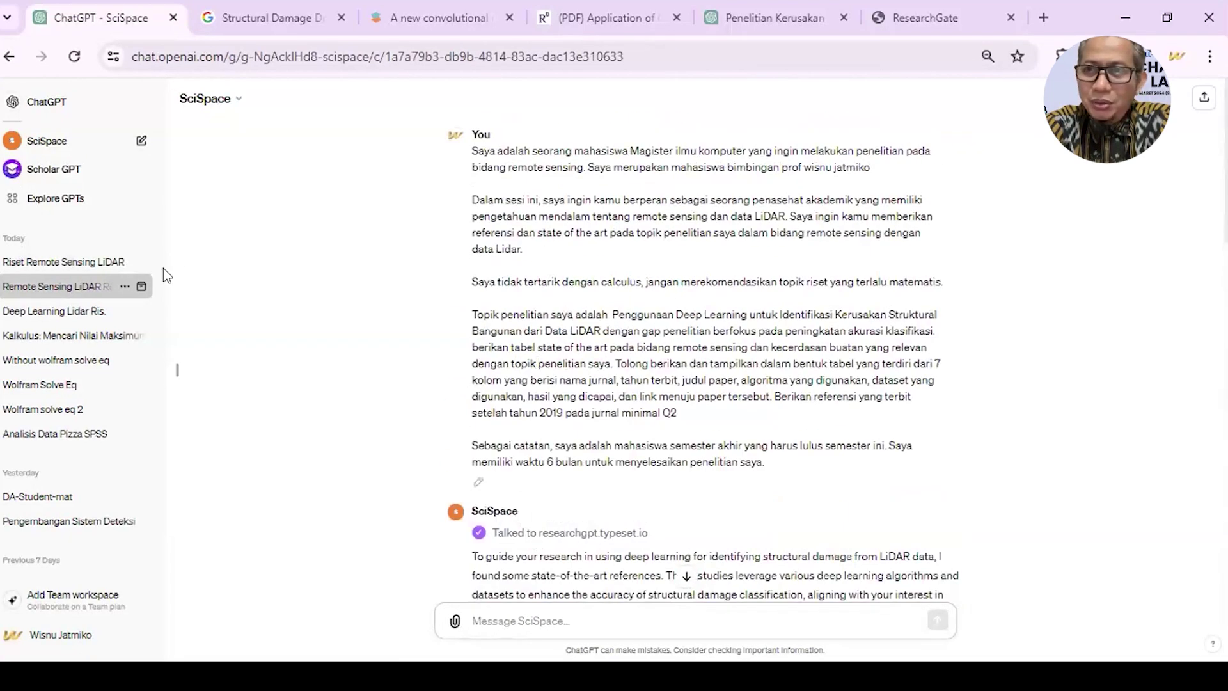
{"action": "left_click", "coordinate": [59, 262]}
{"action": "scroll", "coordinate": [368, 256], "scroll_direction": "up", "scroll_amount": 4}
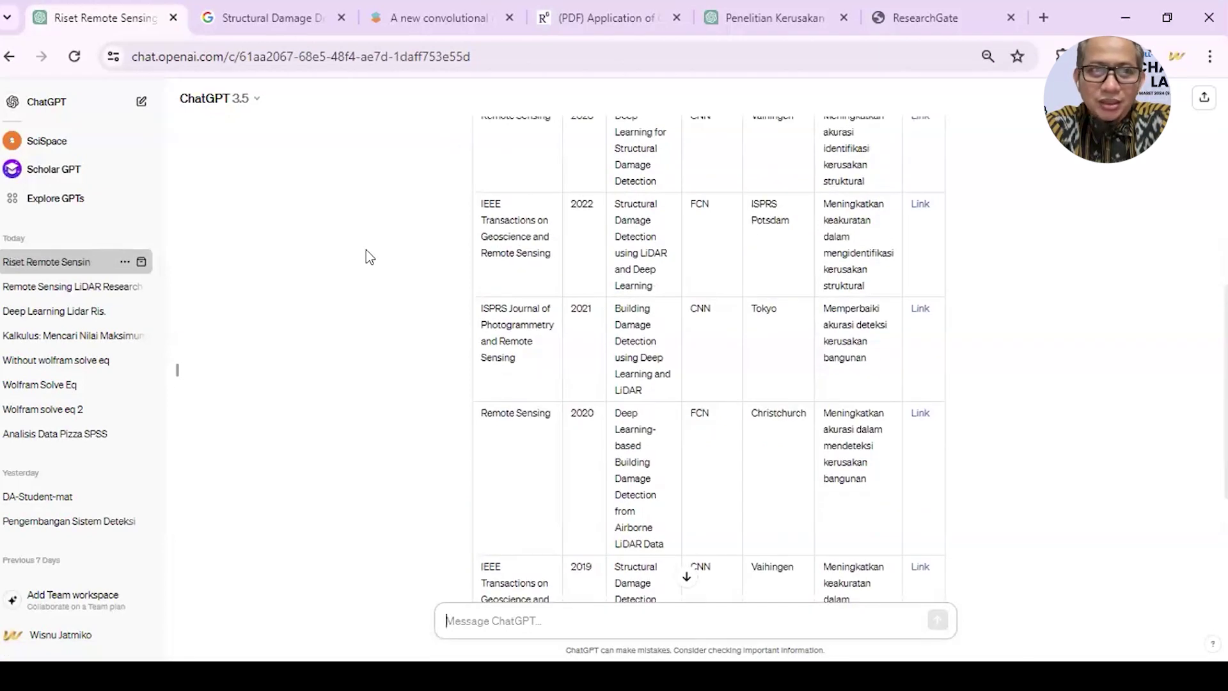
{"action": "scroll", "coordinate": [367, 252], "scroll_direction": "up", "scroll_amount": 1}
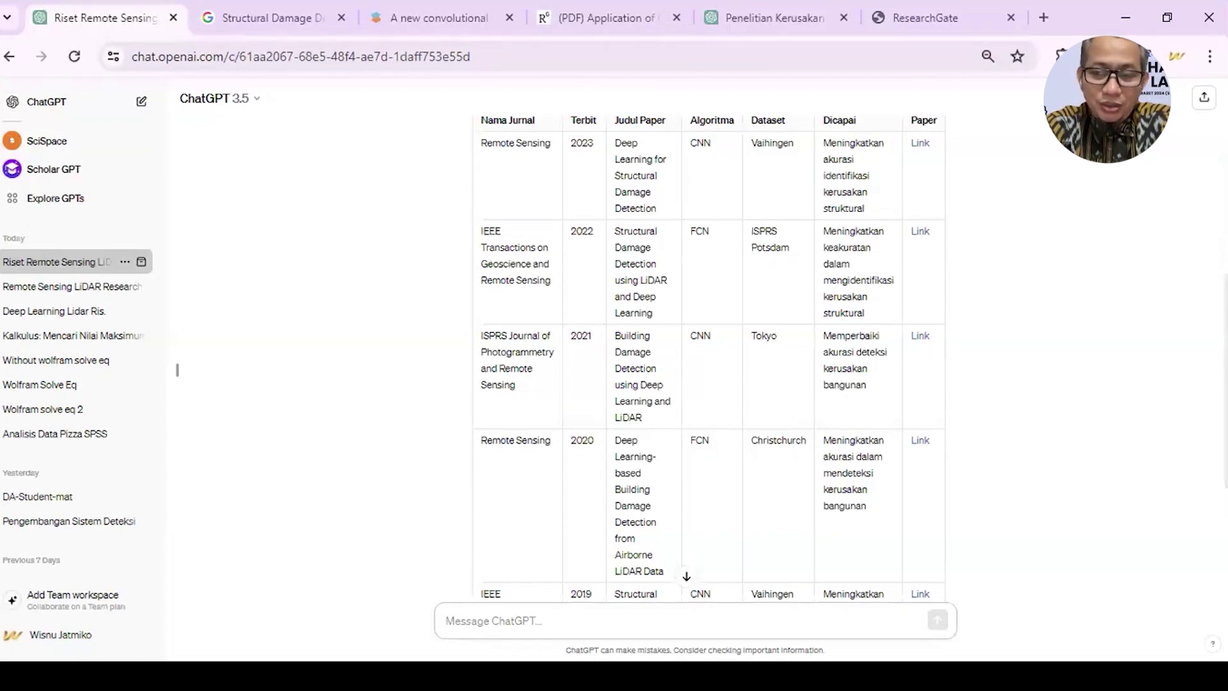
{"action": "scroll", "coordinate": [401, 422], "scroll_direction": "up", "scroll_amount": 7}
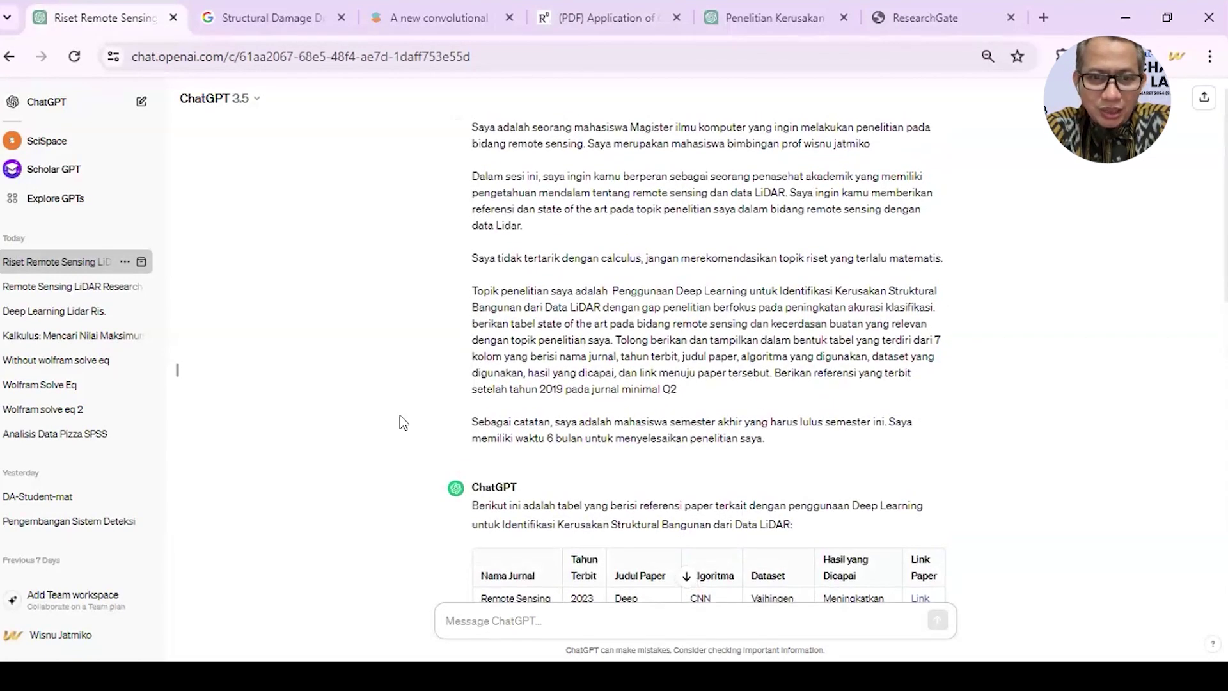
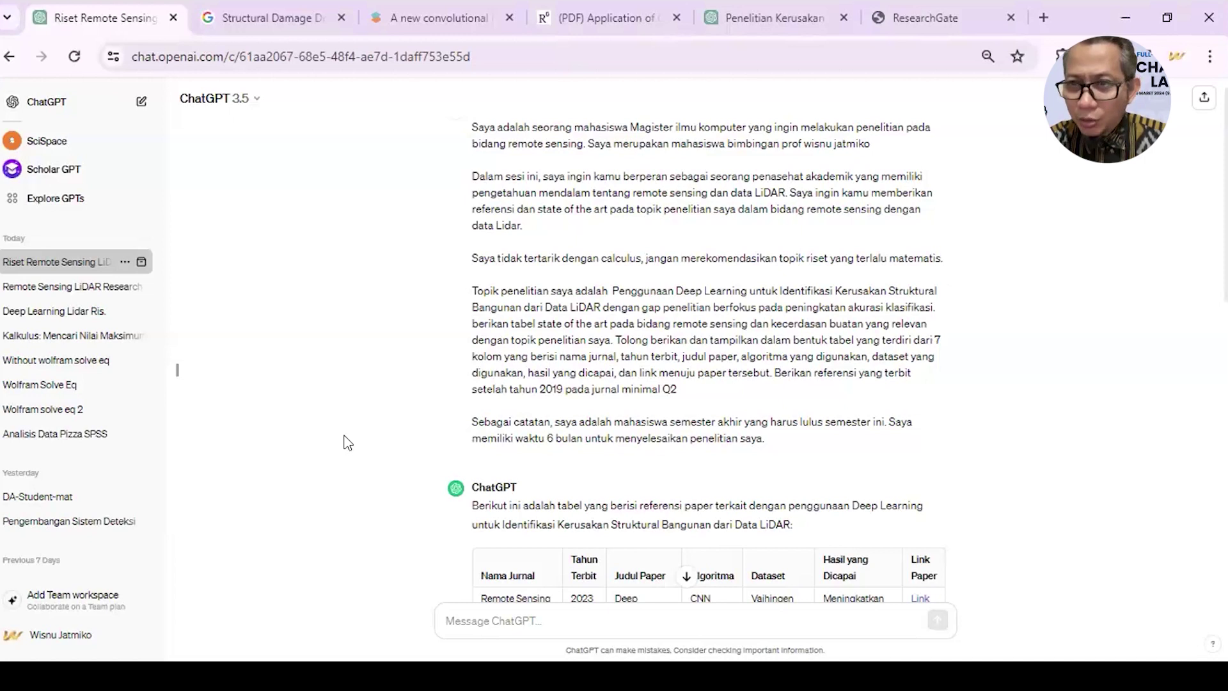
- Copy the full LiDAR research prompt and resend it as a new message
{"action": "scroll", "coordinate": [659, 224], "scroll_direction": "up", "scroll_amount": 1}
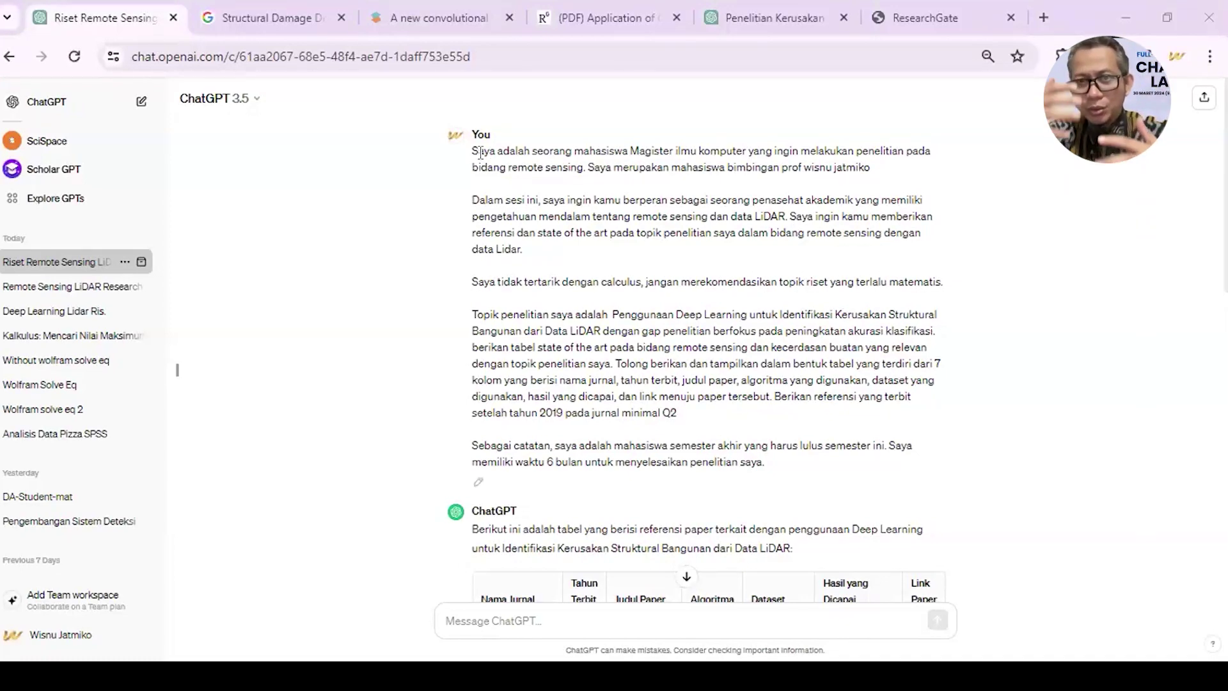
{"action": "left_click_drag", "start_coordinate": [472, 152], "coordinate": [794, 460]}
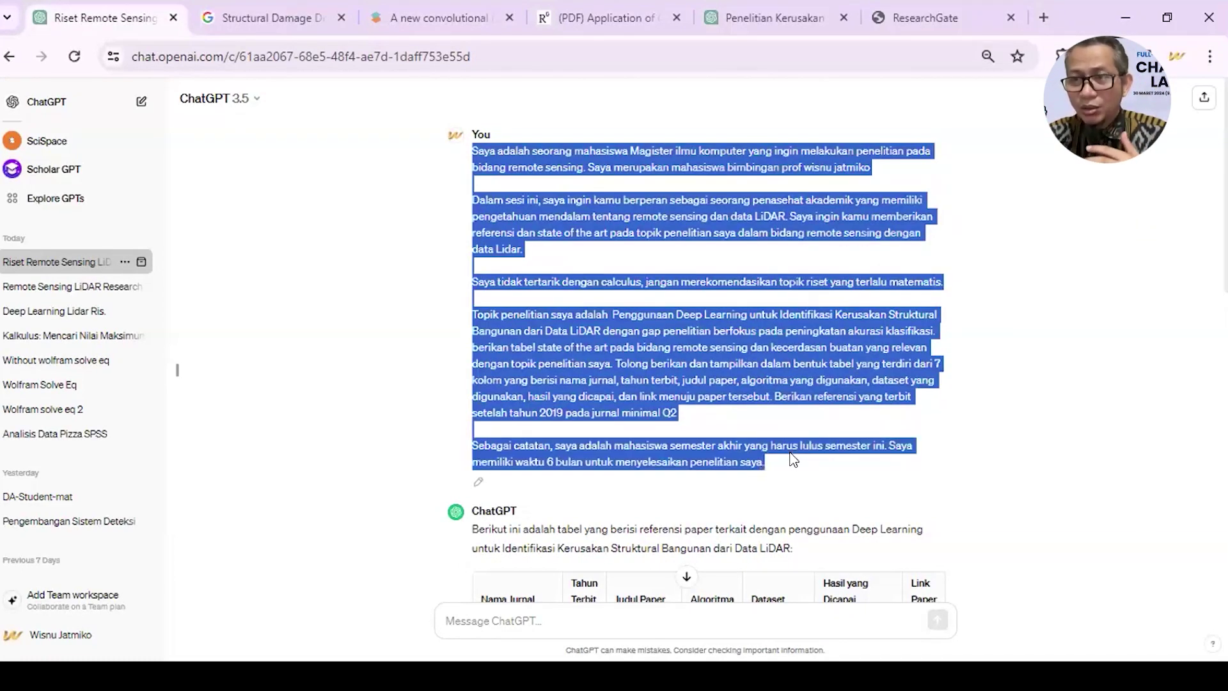
{"action": "key", "text": "ctrl+c"}
{"action": "scroll", "coordinate": [537, 588], "scroll_direction": "down", "scroll_amount": 10}
{"action": "left_click", "coordinate": [516, 614]}
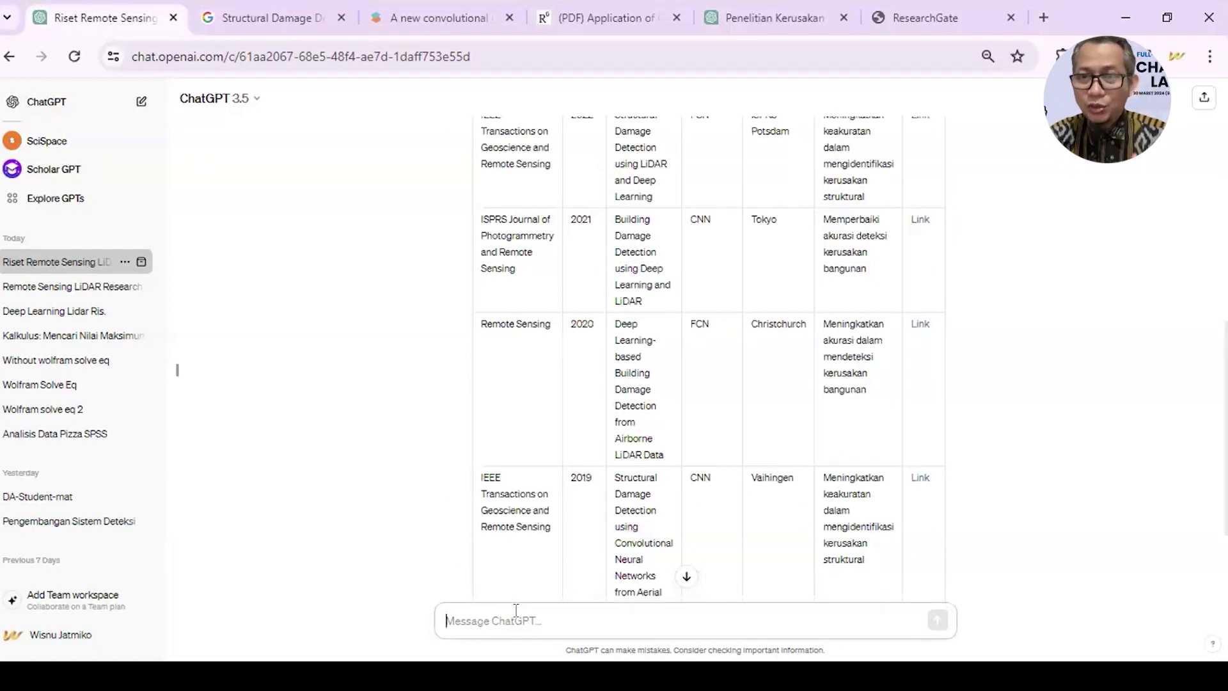
{"action": "key", "text": "ctrl+v"}
{"action": "key", "text": "Return"}
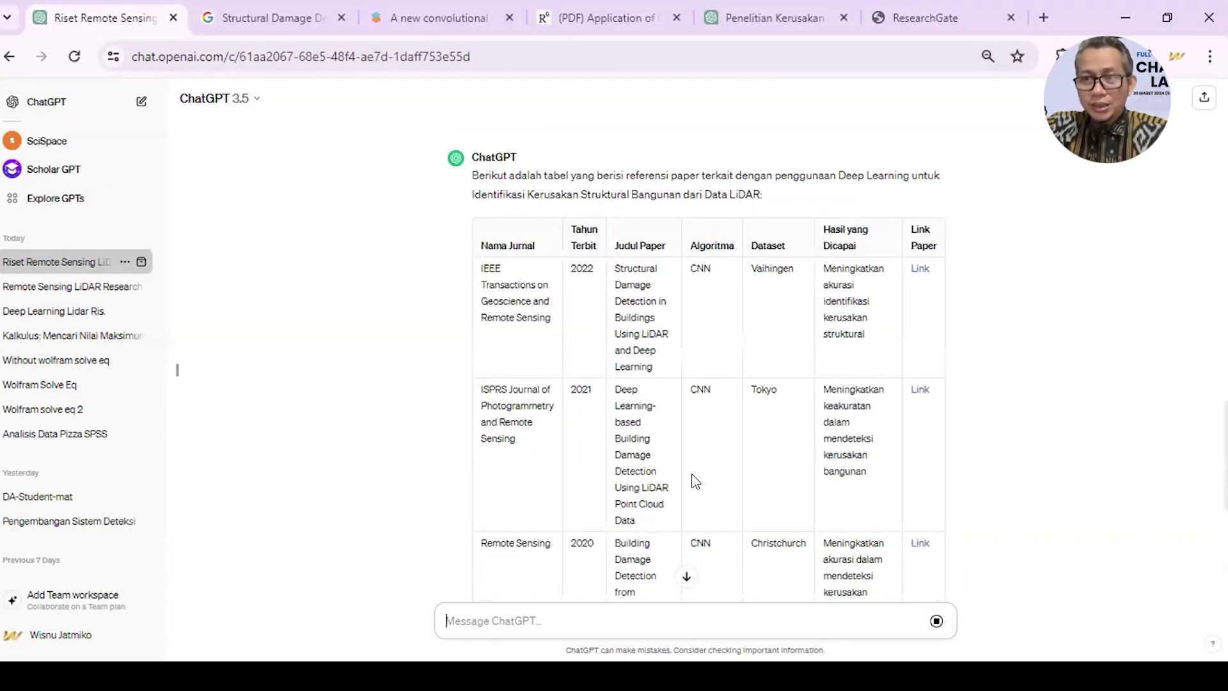
- Review the new table of 2019–2022 LiDAR papers using CNN and FCN on Vaihingen, Tokyo and Christchurch data
{"action": "scroll", "coordinate": [696, 481], "scroll_direction": "down", "scroll_amount": 2}
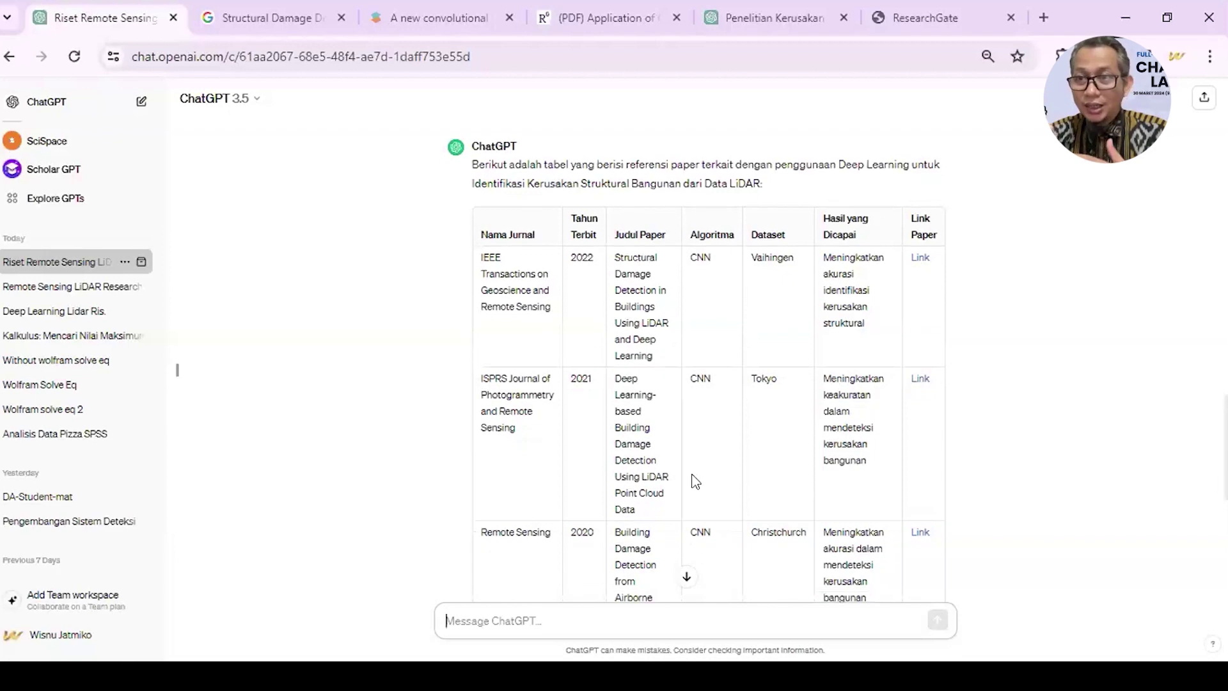
{"action": "scroll", "coordinate": [696, 481], "scroll_direction": "down", "scroll_amount": 4}
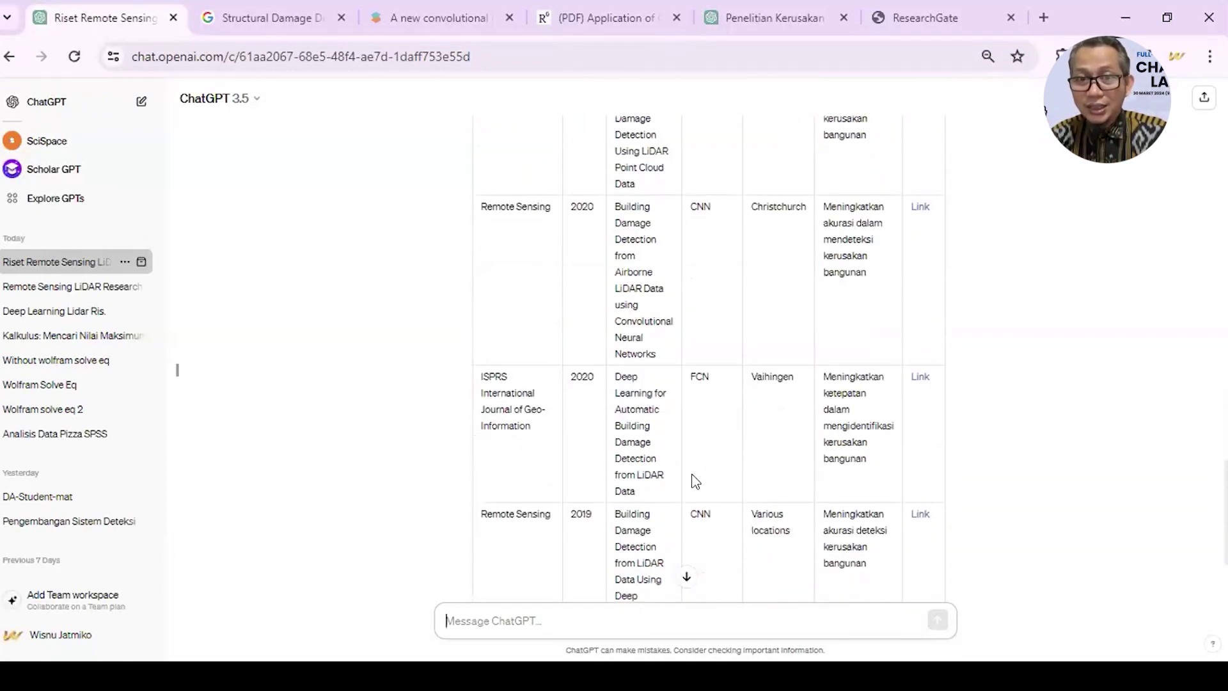
{"action": "scroll", "coordinate": [696, 481], "scroll_direction": "down", "scroll_amount": 2}
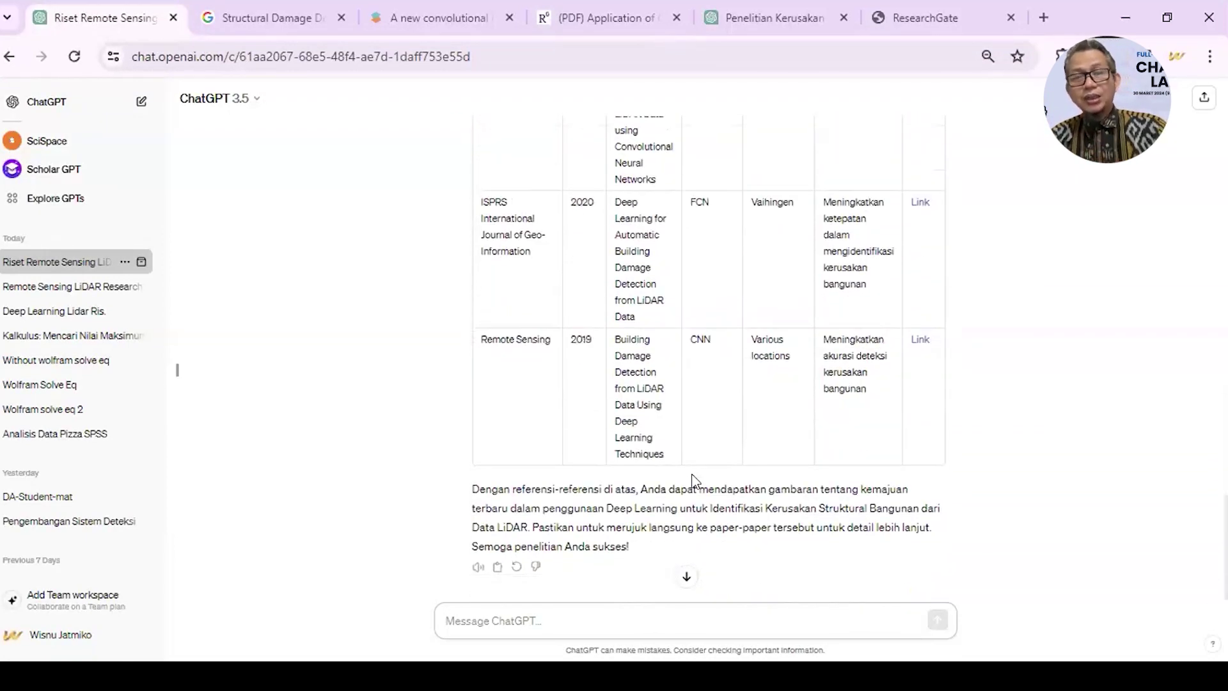
{"action": "scroll", "coordinate": [694, 481], "scroll_direction": "down", "scroll_amount": 1}
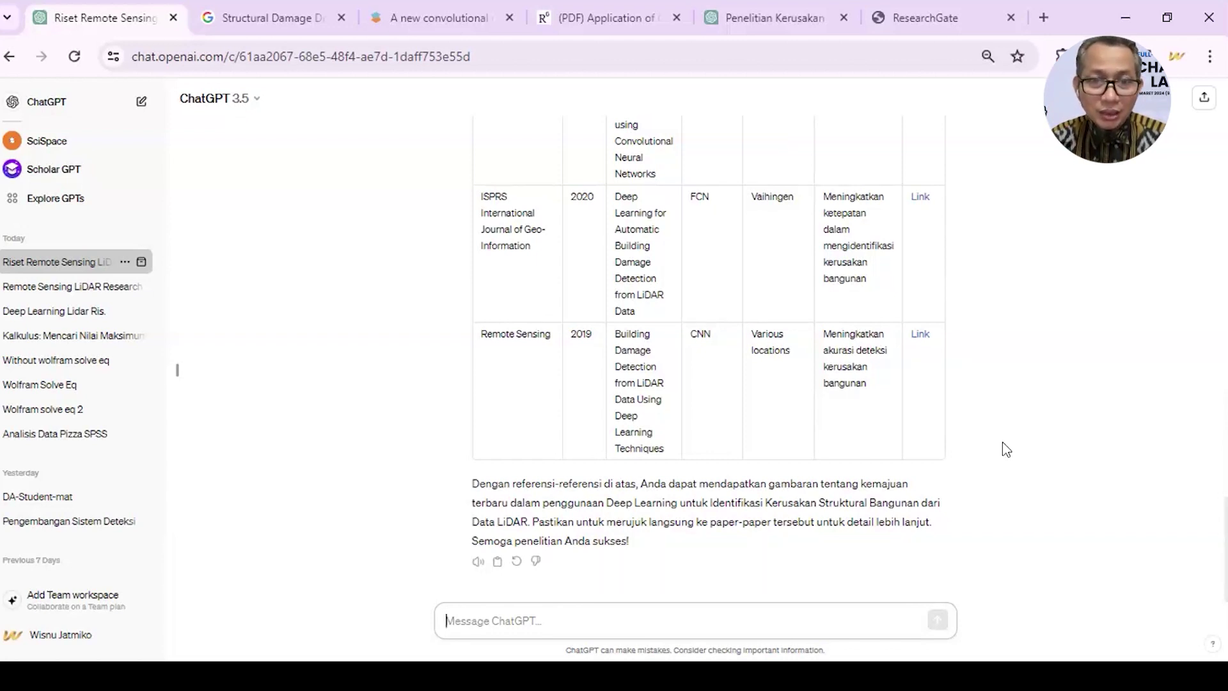
{"action": "scroll", "coordinate": [735, 435], "scroll_direction": "up", "scroll_amount": 15}
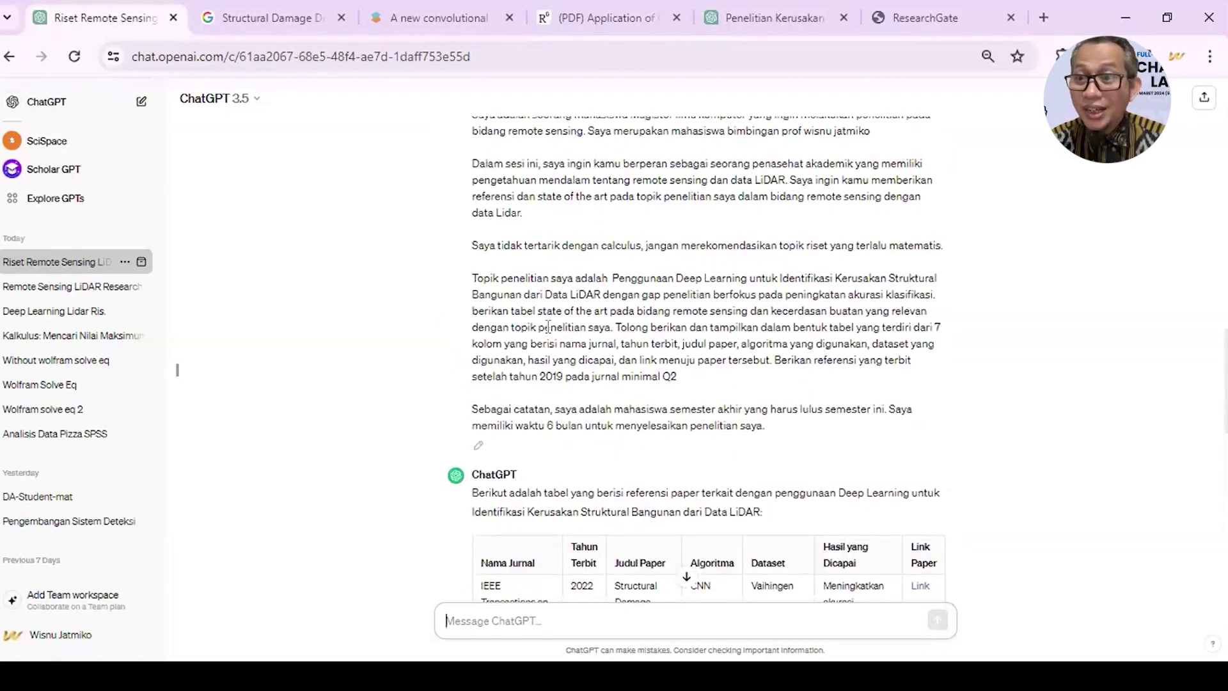
{"action": "scroll", "coordinate": [550, 355], "scroll_direction": "up", "scroll_amount": 13}
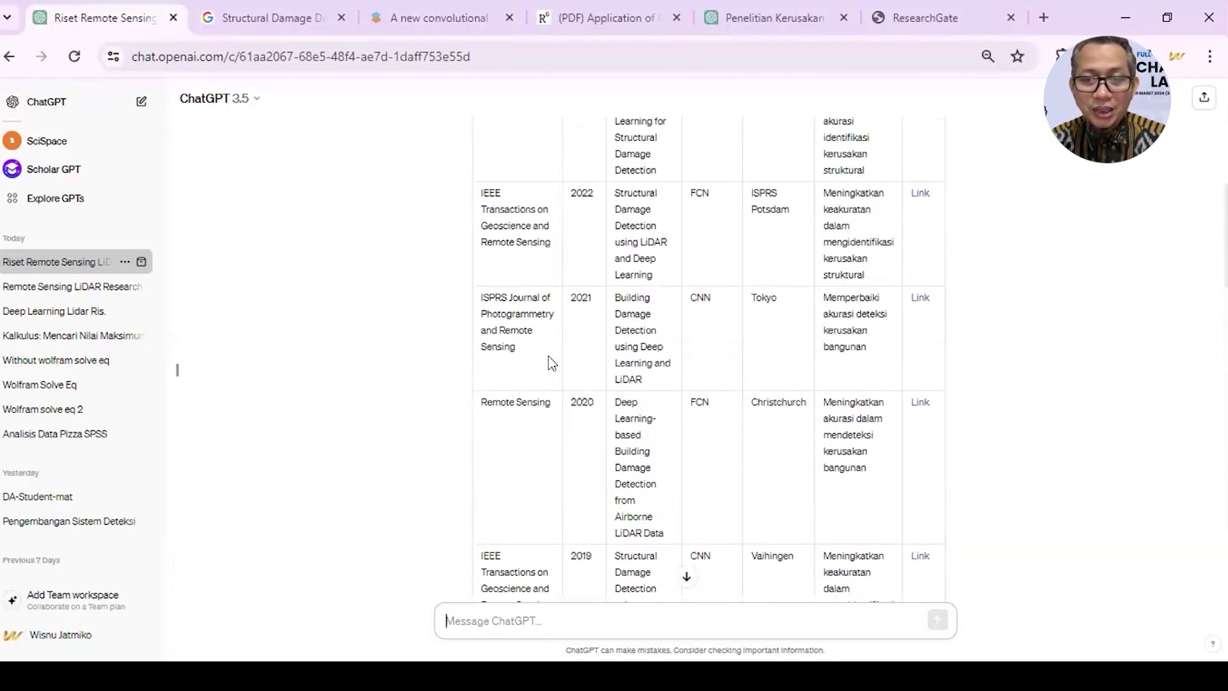
{"action": "scroll", "coordinate": [547, 356], "scroll_direction": "down", "scroll_amount": 12}
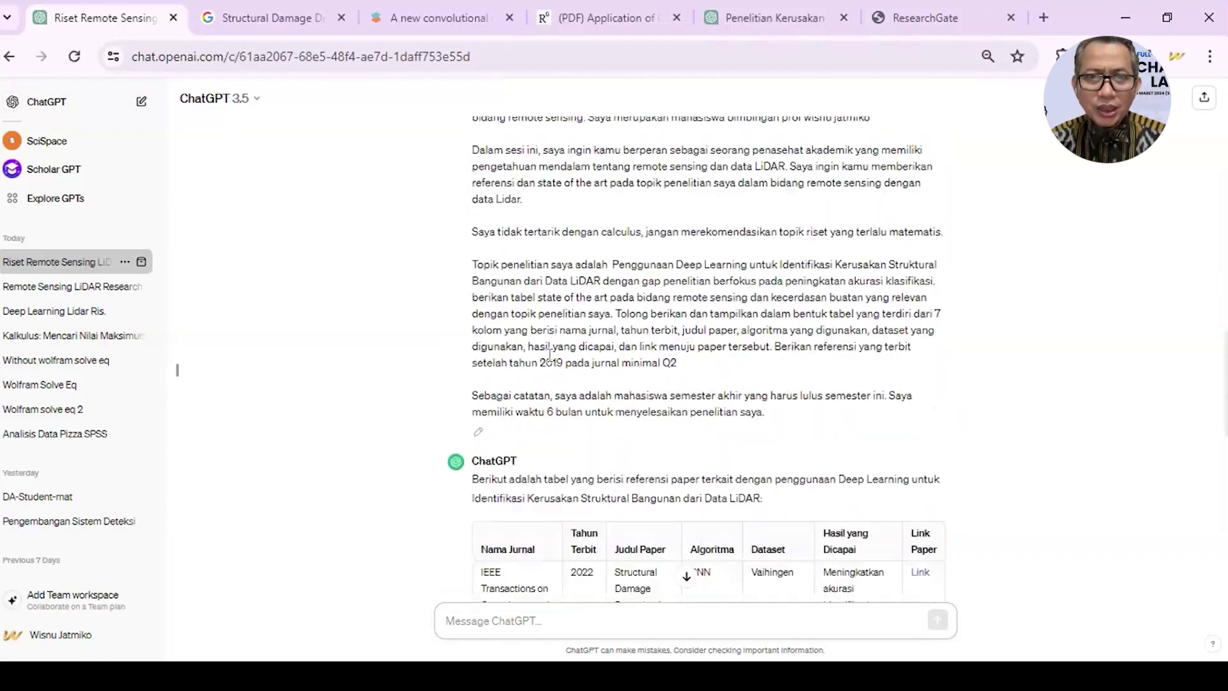
{"action": "scroll", "coordinate": [547, 356], "scroll_direction": "down", "scroll_amount": 7}
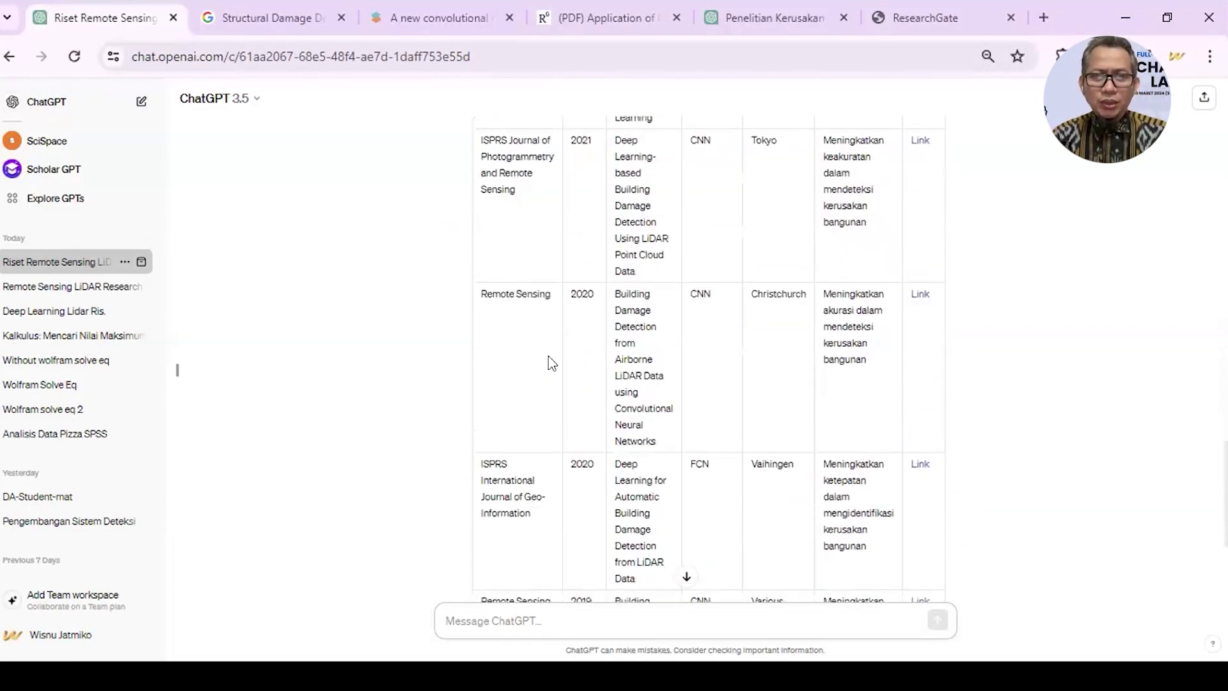
{"action": "scroll", "coordinate": [547, 378], "scroll_direction": "up", "scroll_amount": 9}
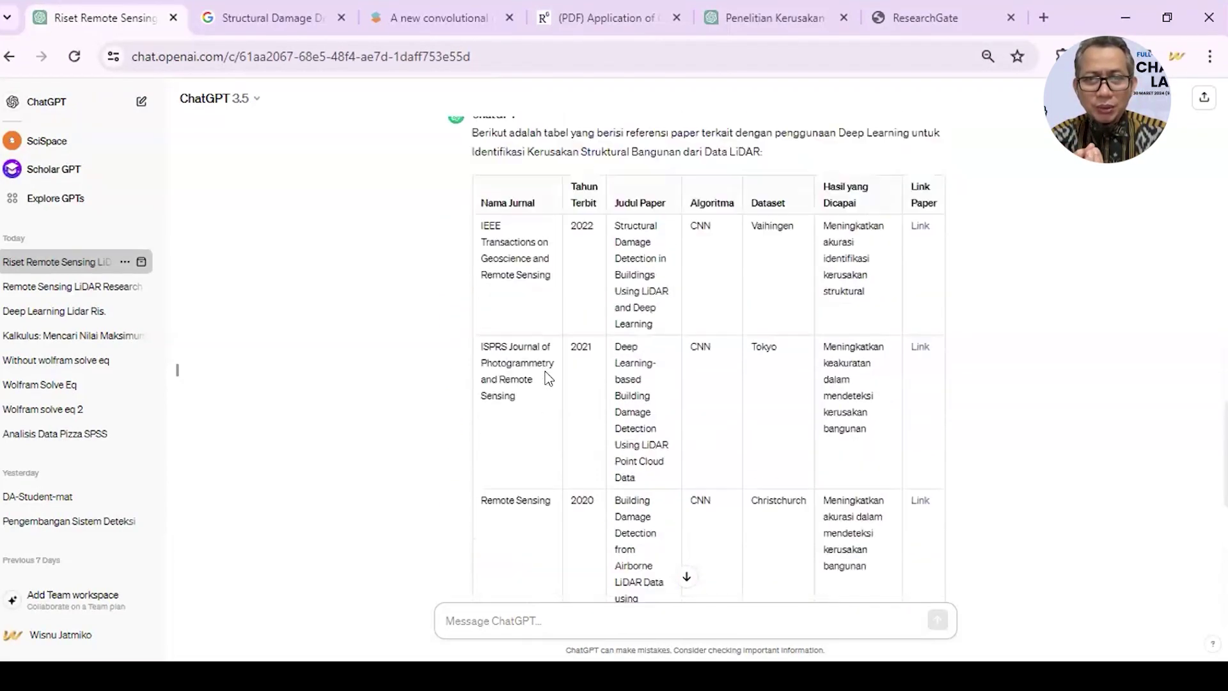
- Discard a first draft and begin the follow-up 'Dari tabel yang Anda buat sebelumnya. Coba buat'
{"action": "left_click", "coordinate": [494, 612]}
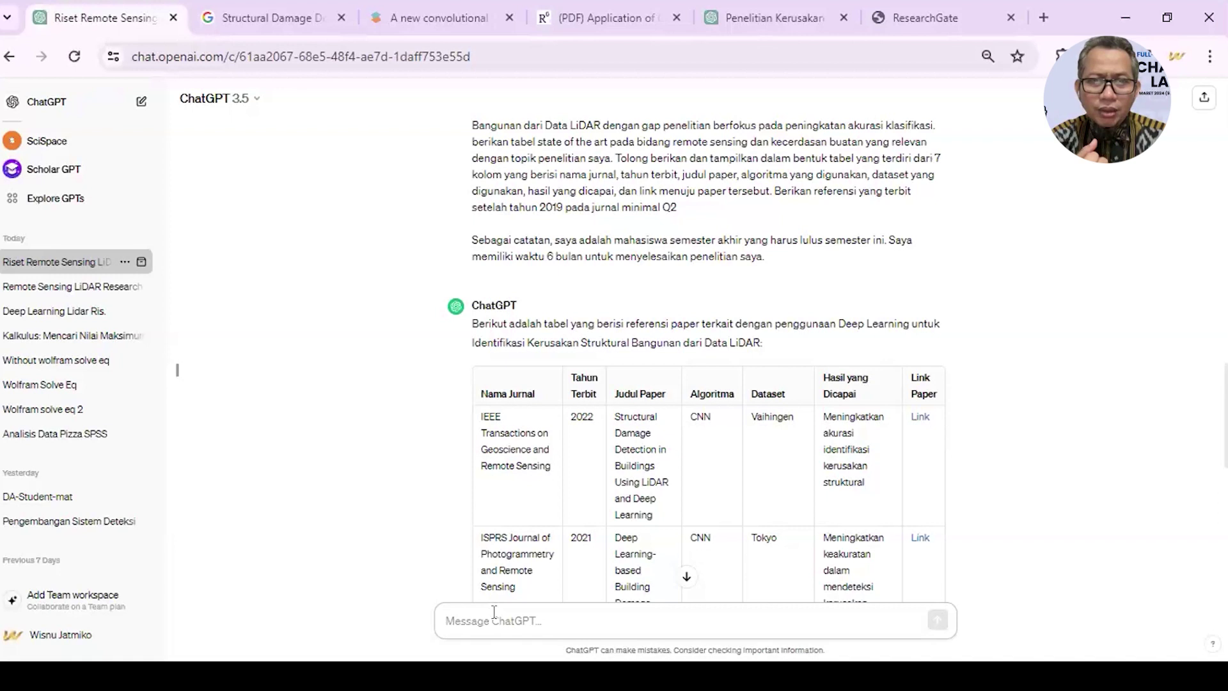
{"action": "type", "text": "Tolong berikan detail"}
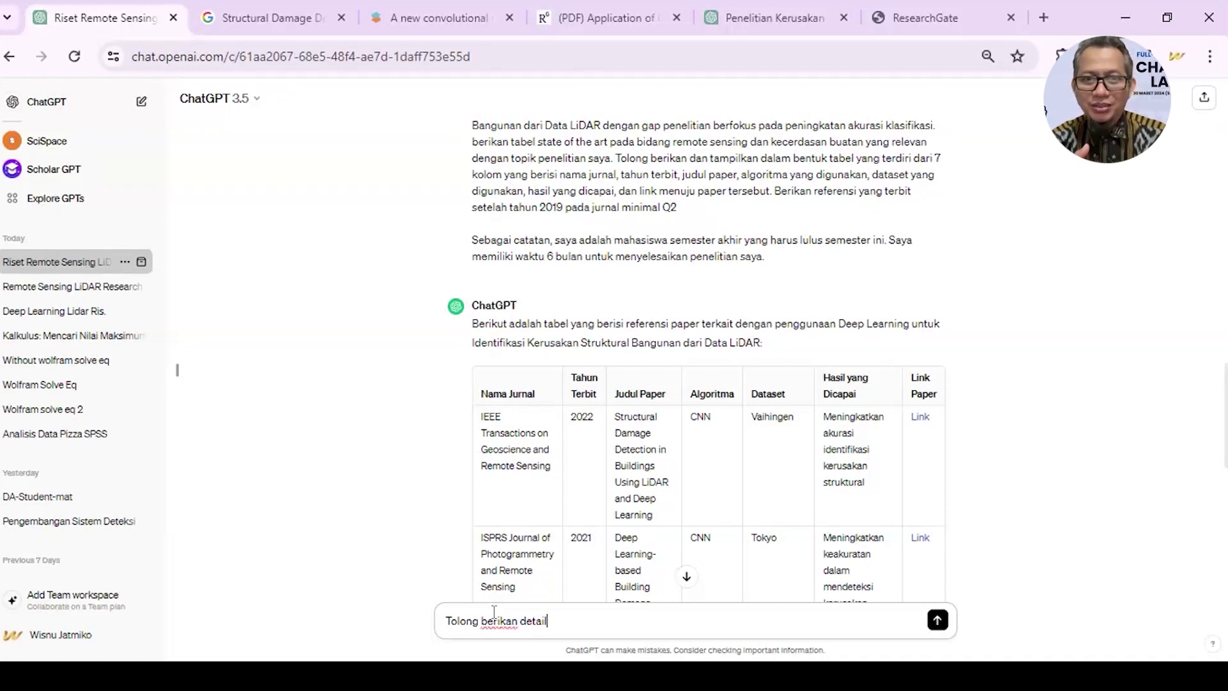
{"action": "key", "text": "ctrl+a"}
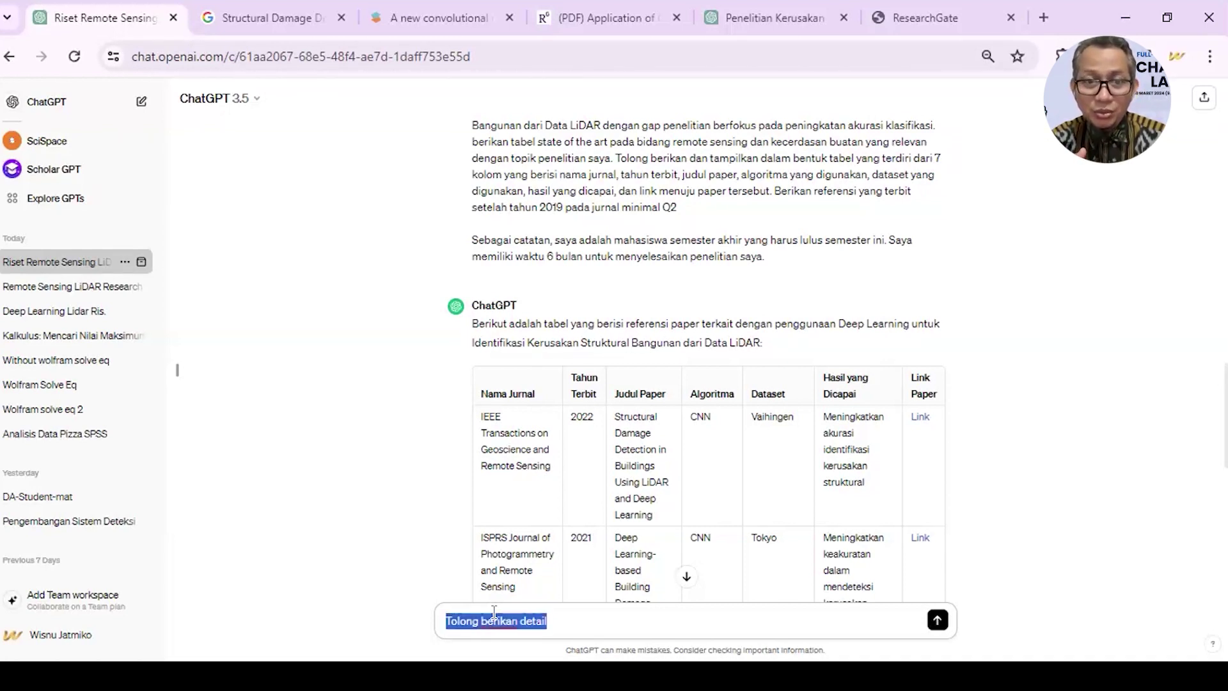
{"action": "key", "text": "BackSpace"}
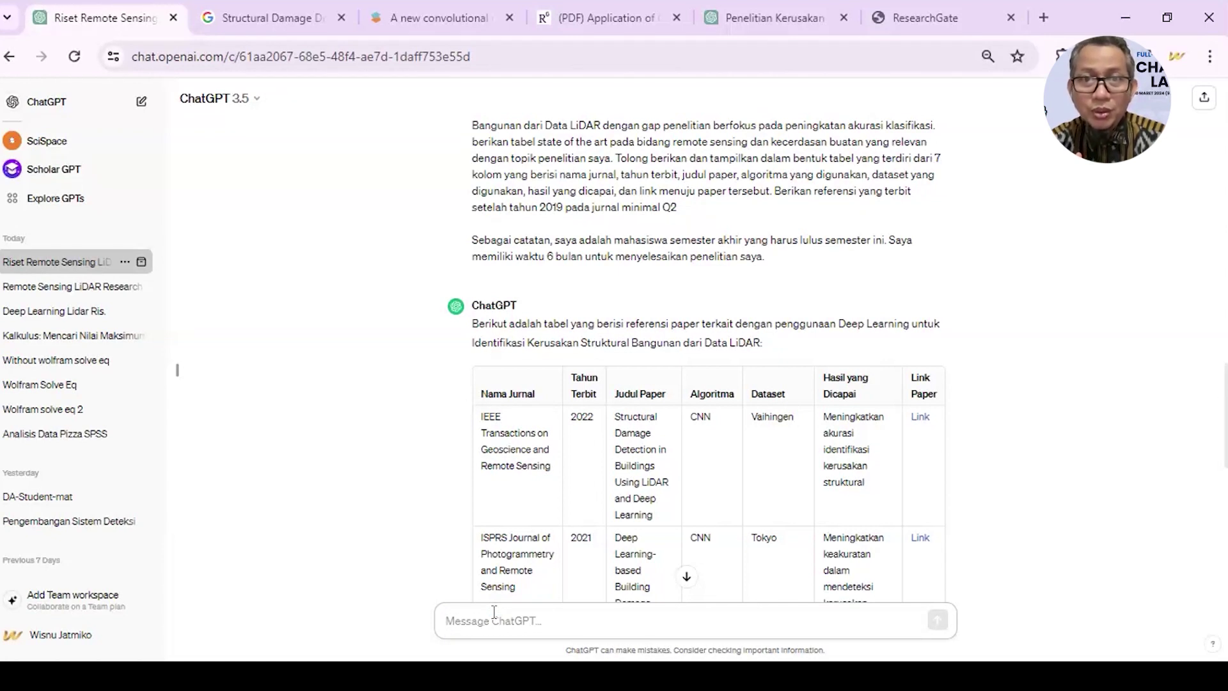
{"action": "type", "text": "Da"}
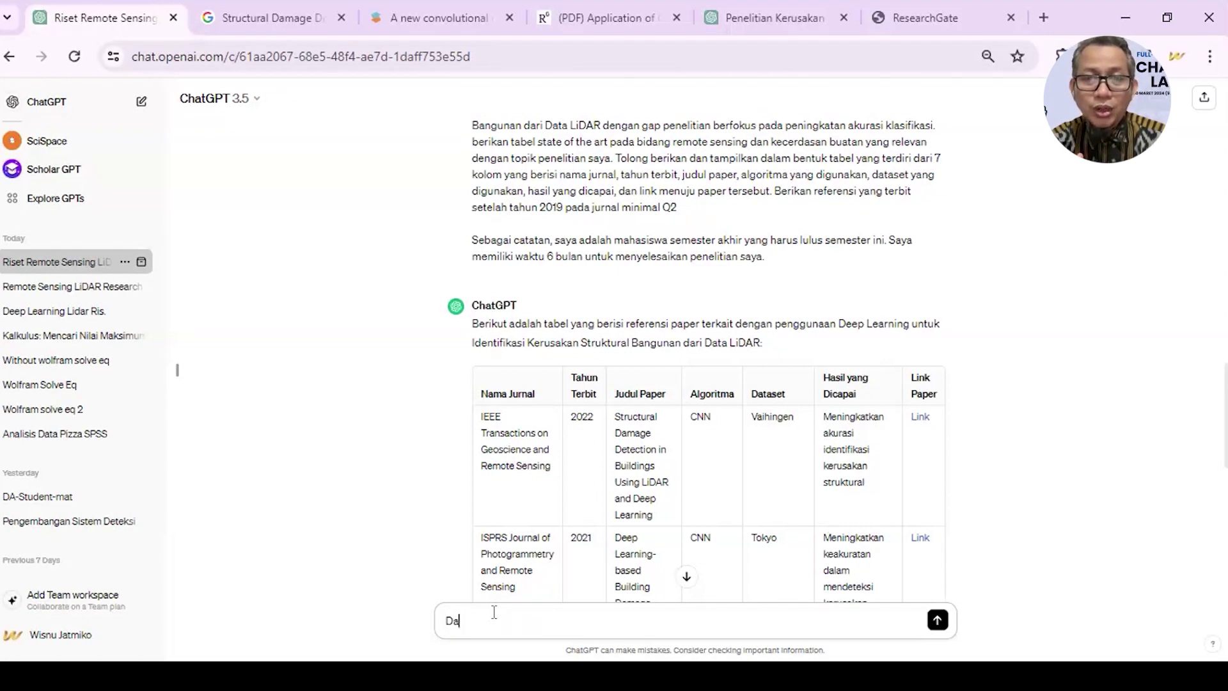
{"action": "type", "text": "ri tabel yan"}
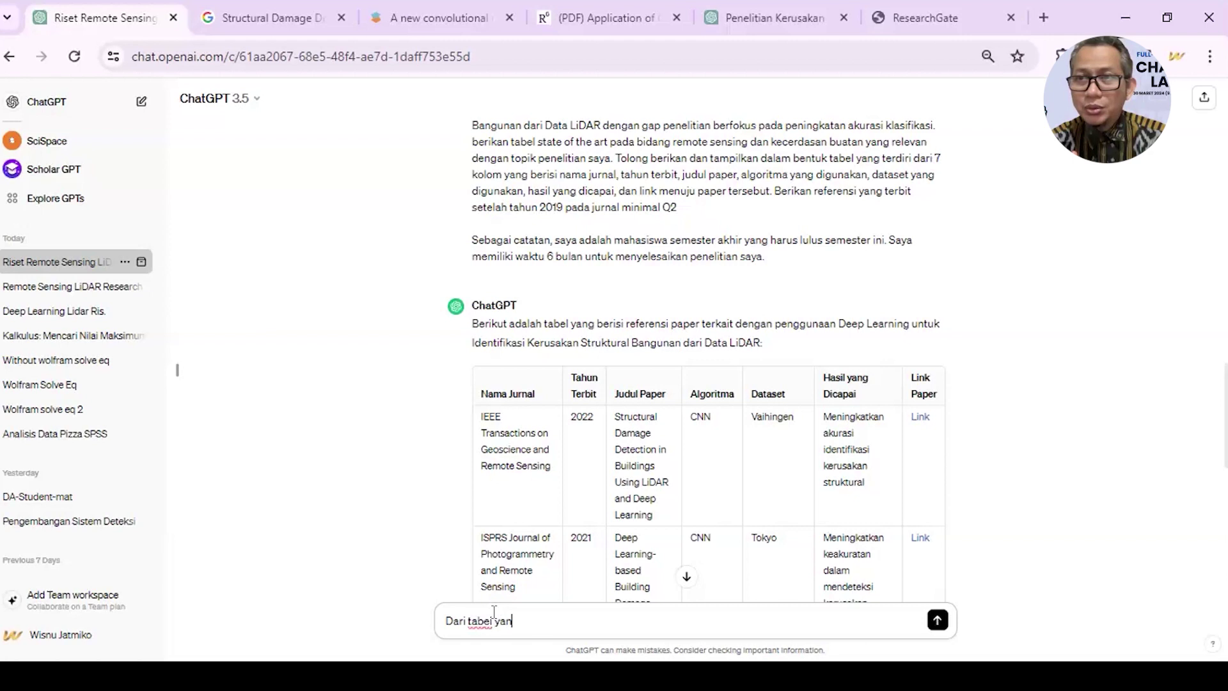
{"action": "type", "text": "g Anda buat s"}
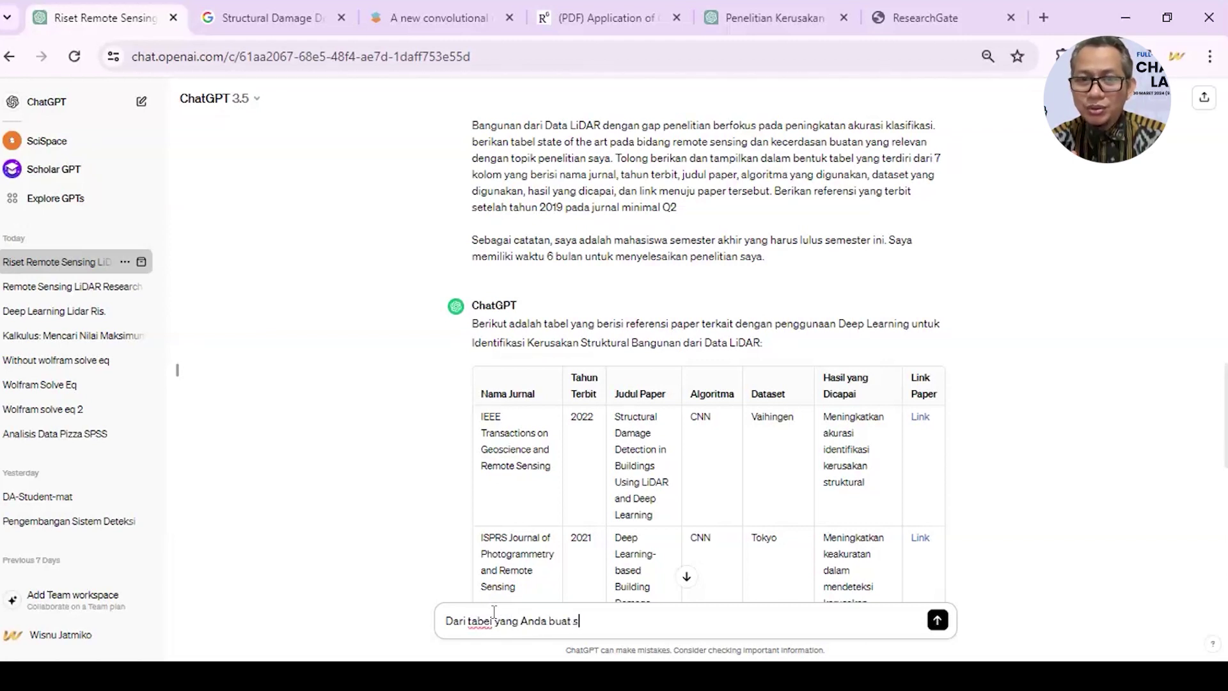
{"action": "type", "text": "ebelumnya. "}
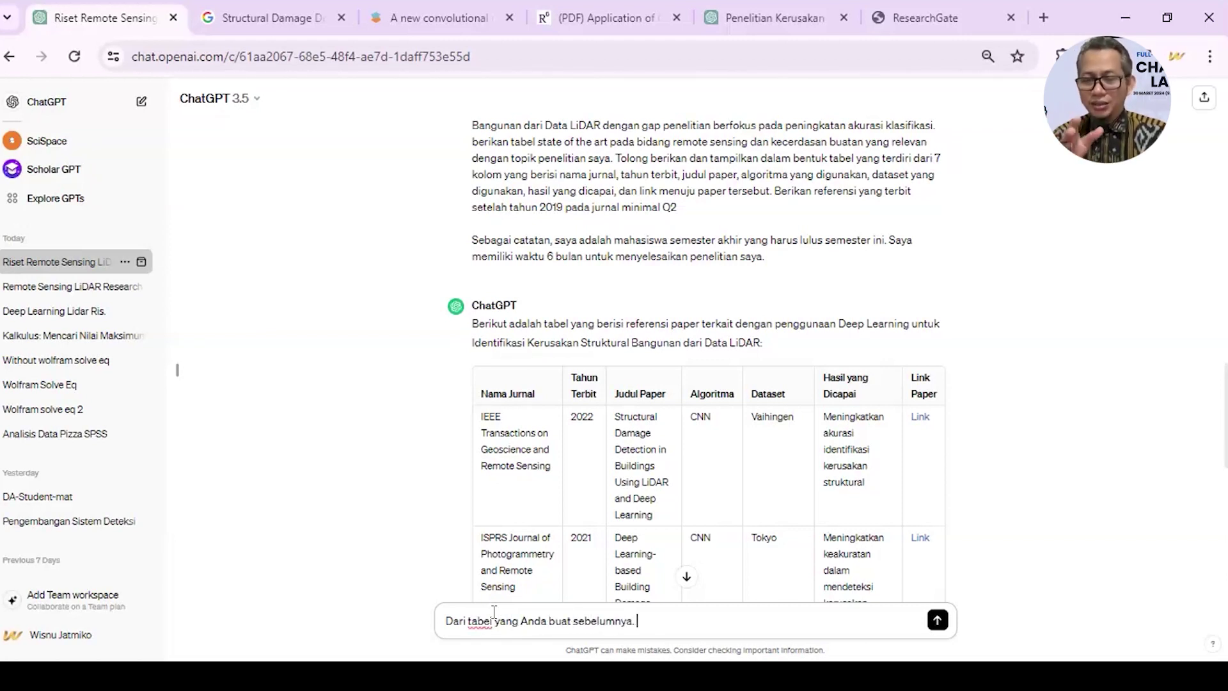
{"action": "type", "text": "COba buat"}
- Finish the follow-up as 'Coba tambahkan juga referensi dari buku-buku', fixing typos and spacing, and send it
{"action": "key", "text": "BackSpace"}
{"action": "key", "text": "BackSpace"}
{"action": "key", "text": "BackSpace"}
{"action": "key", "text": "BackSpace"}
{"action": "key", "text": "BackSpace"}
{"action": "key", "text": "BackSpace"}
{"action": "key", "text": "BackSpace"}
{"action": "key", "text": "BackSpace"}
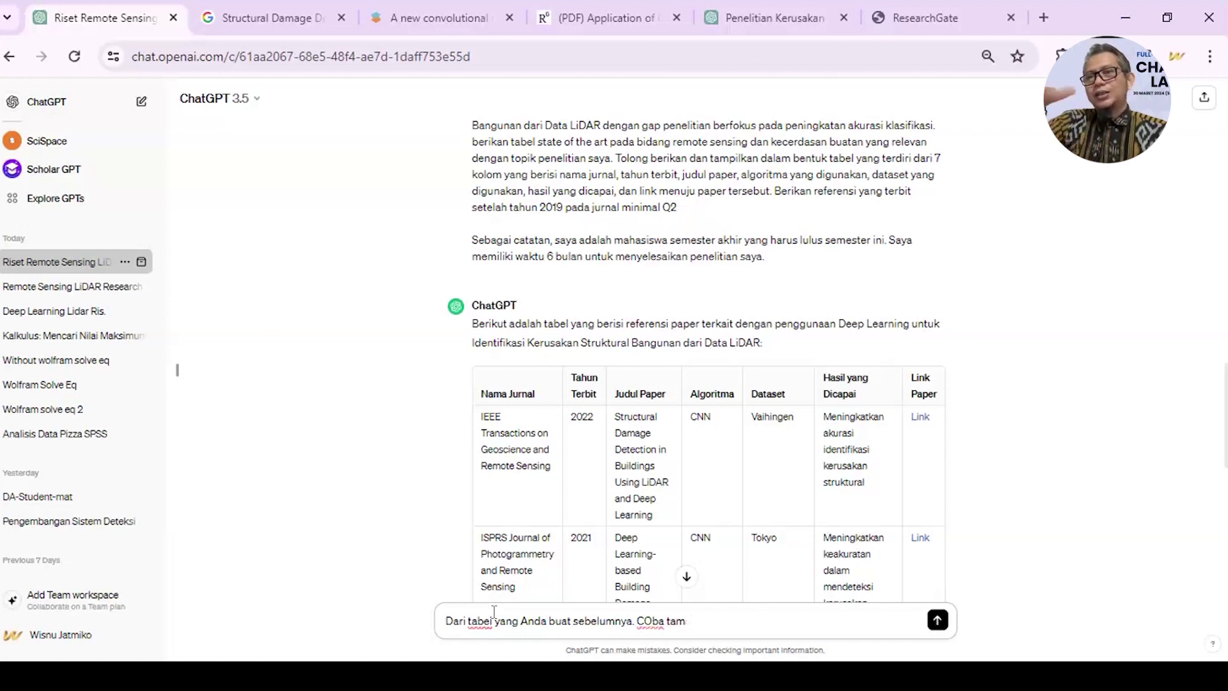
{"action": "type", "text": "ari"}
{"action": "key", "text": "BackSpace"}
{"action": "key", "text": "BackSpace"}
{"action": "key", "text": "BackSpace"}
{"action": "type", "text": "oba tam"}
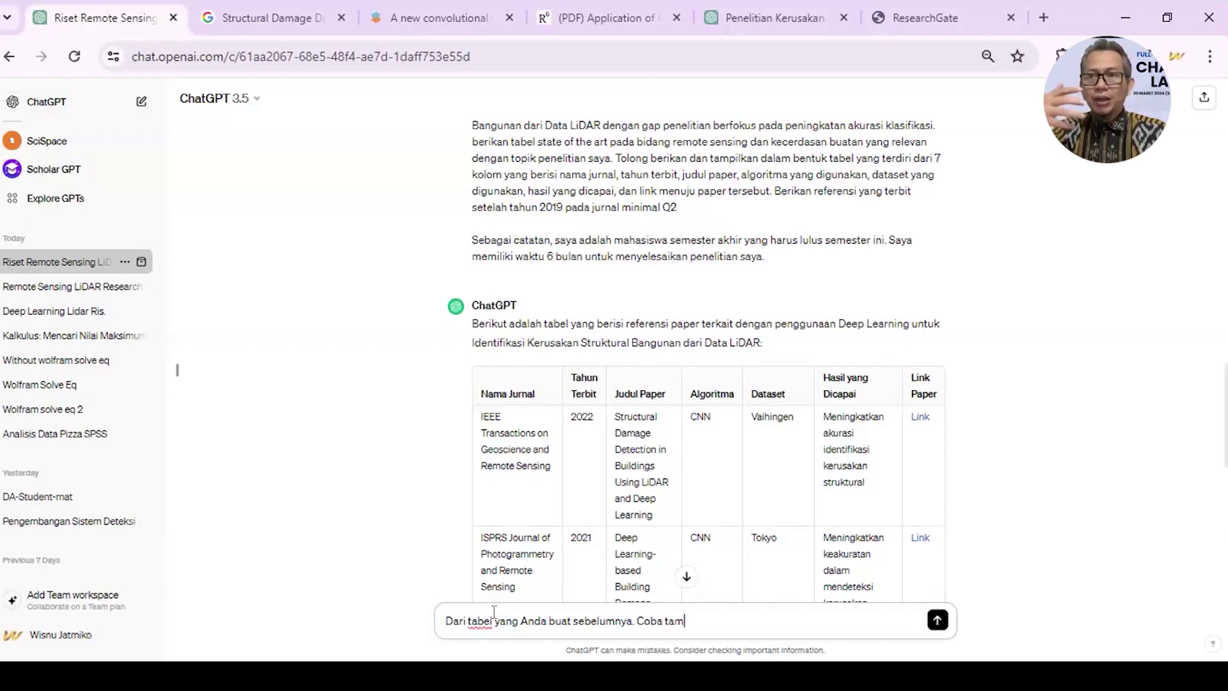
{"action": "type", "text": "bahkan juga refre"}
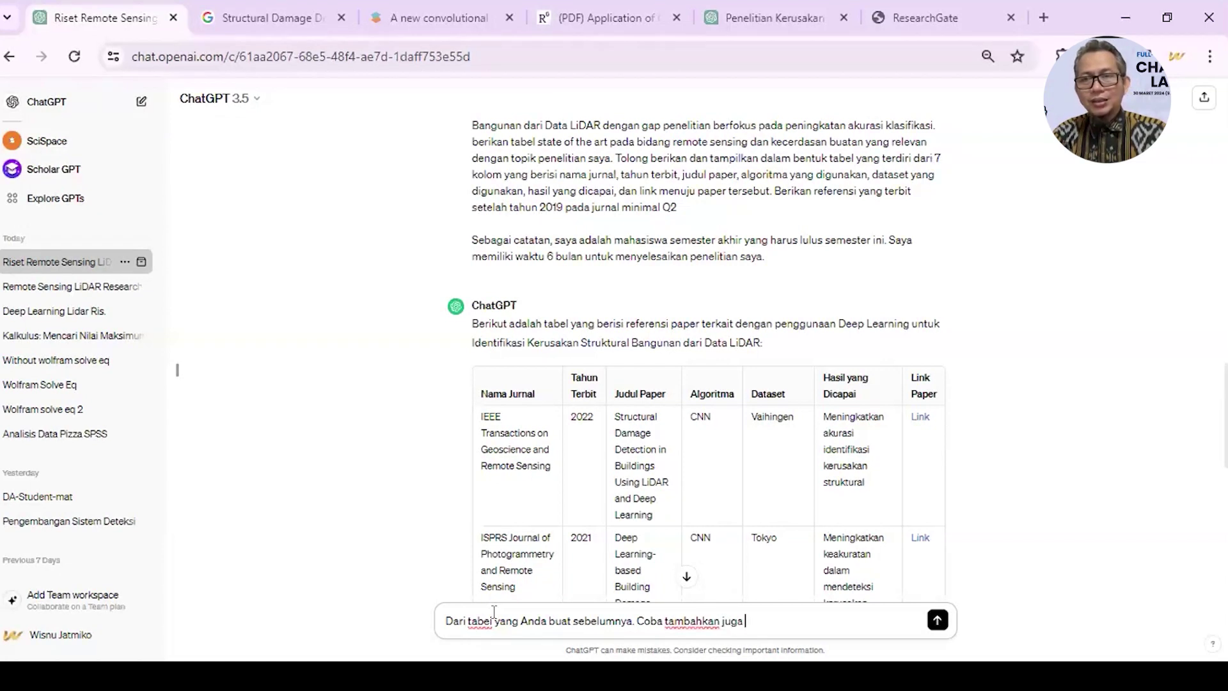
{"action": "key", "text": "BackSpace"}
{"action": "key", "text": "BackSpace"}
{"action": "type", "text": "e"}
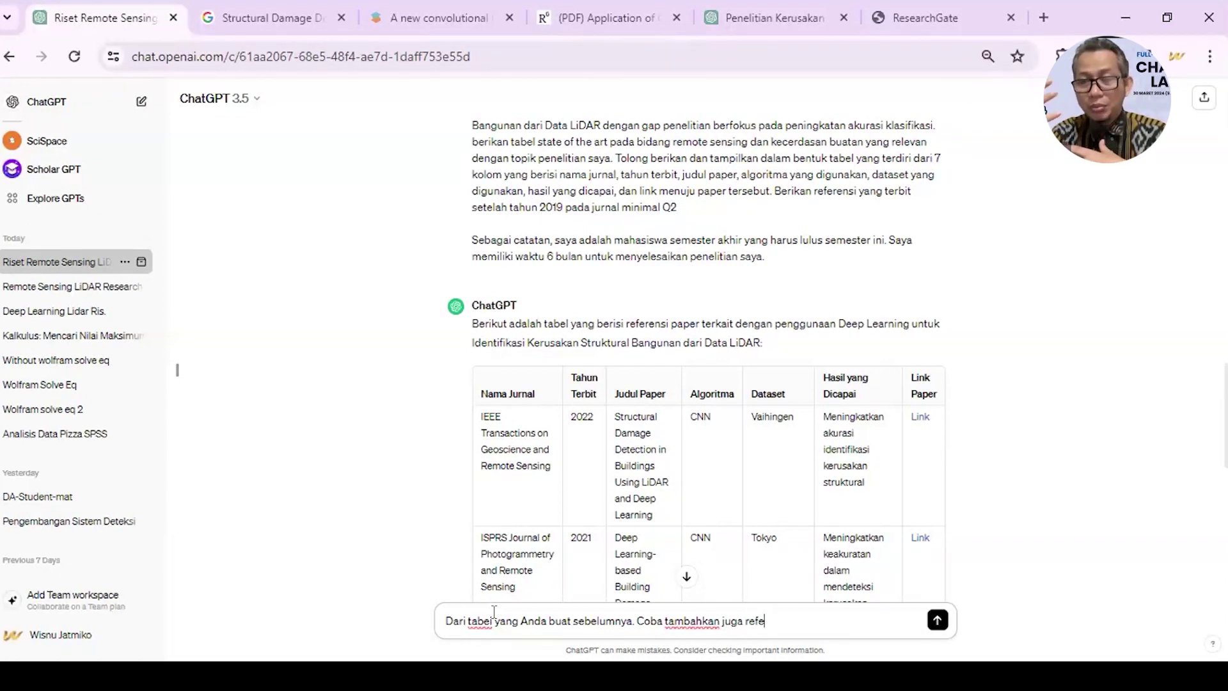
{"action": "type", "text": "rensi dari b"}
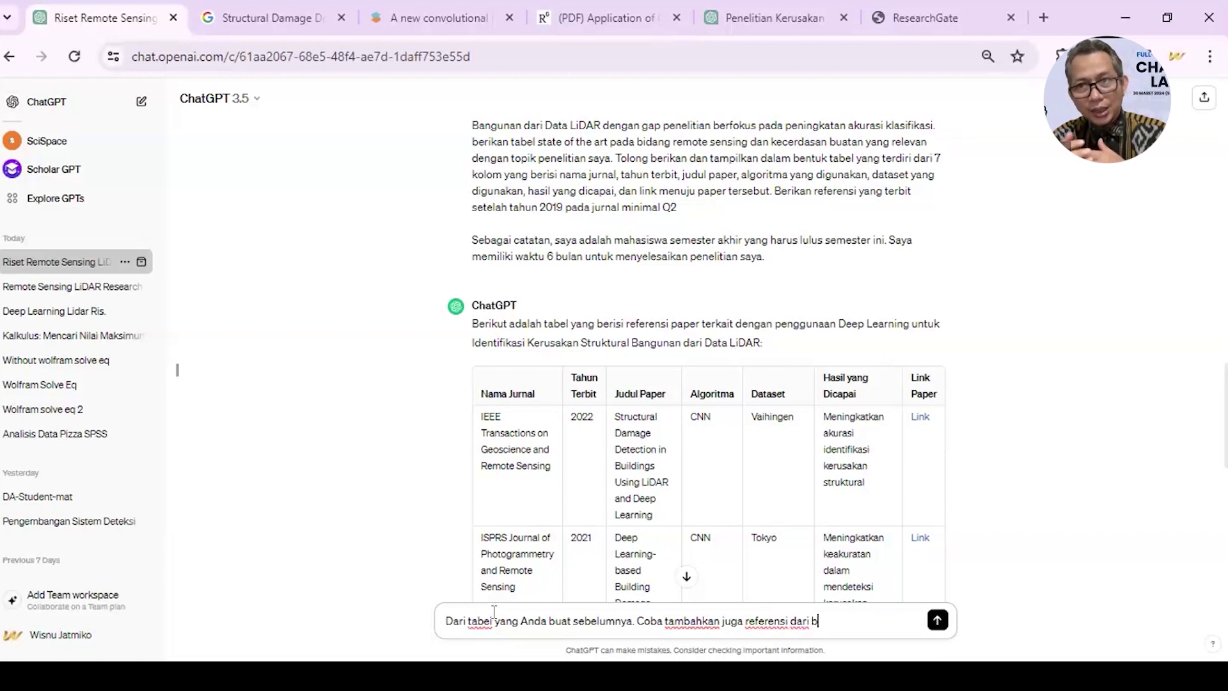
{"action": "type", "text": "uku -buku"}
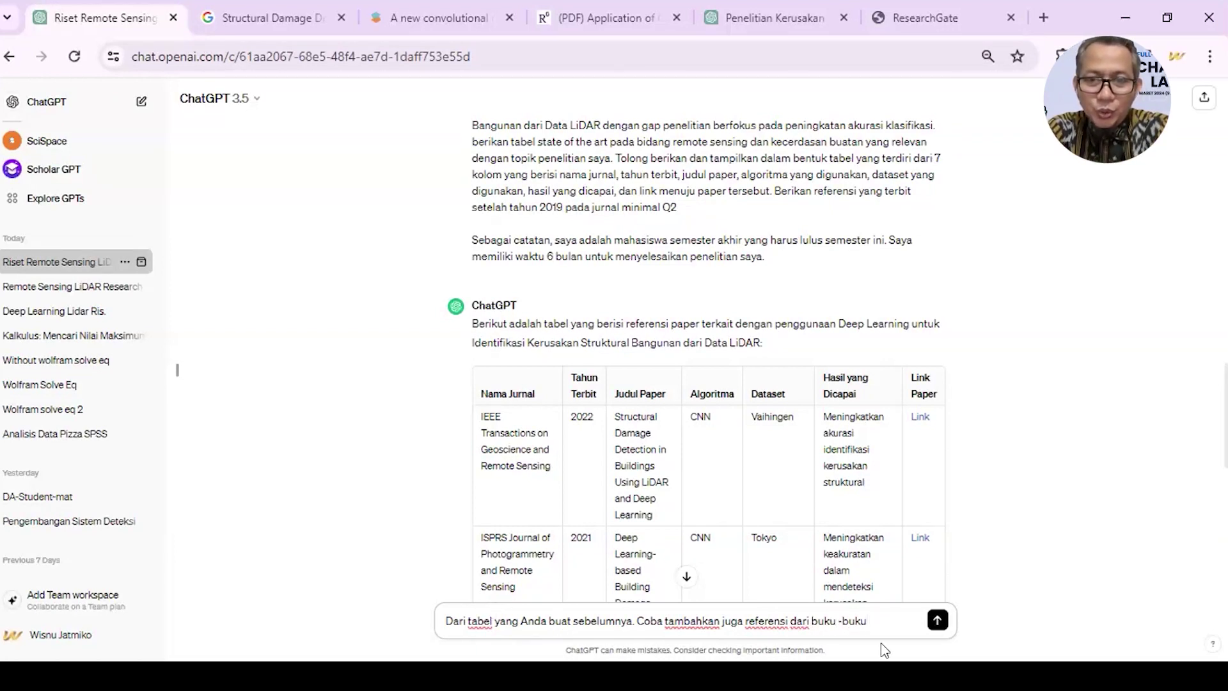
{"action": "left_click", "coordinate": [839, 622]}
{"action": "left_click", "coordinate": [881, 624]}
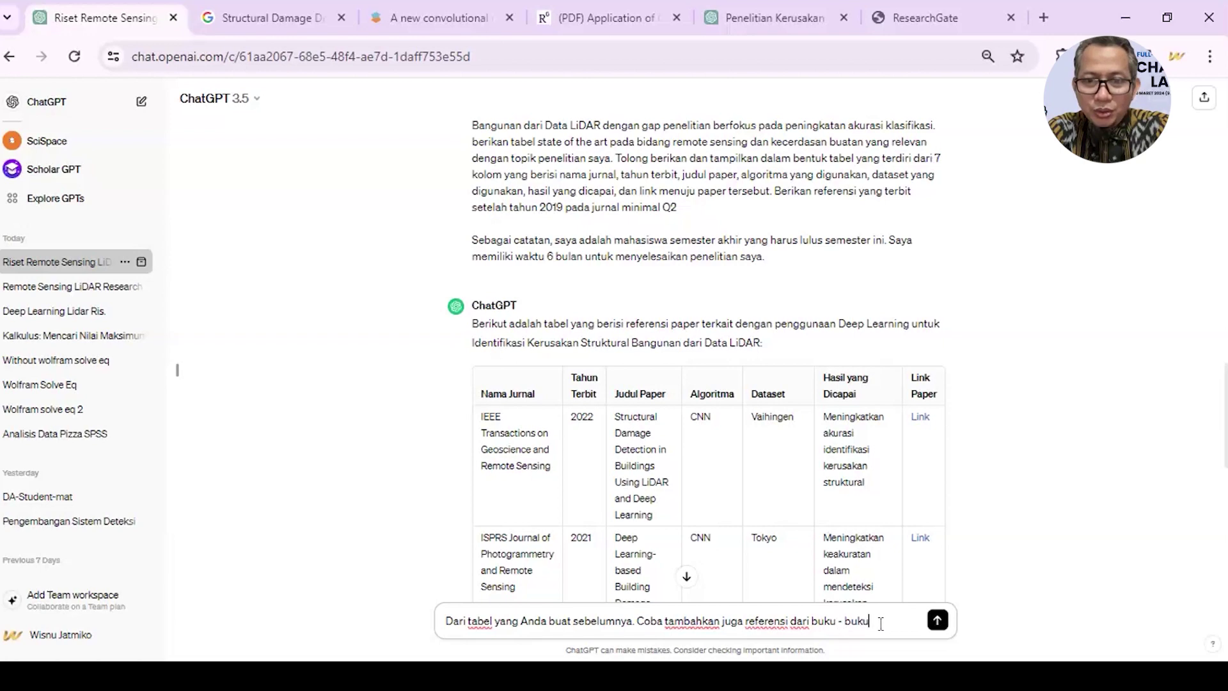
{"action": "left_click", "coordinate": [933, 628]}
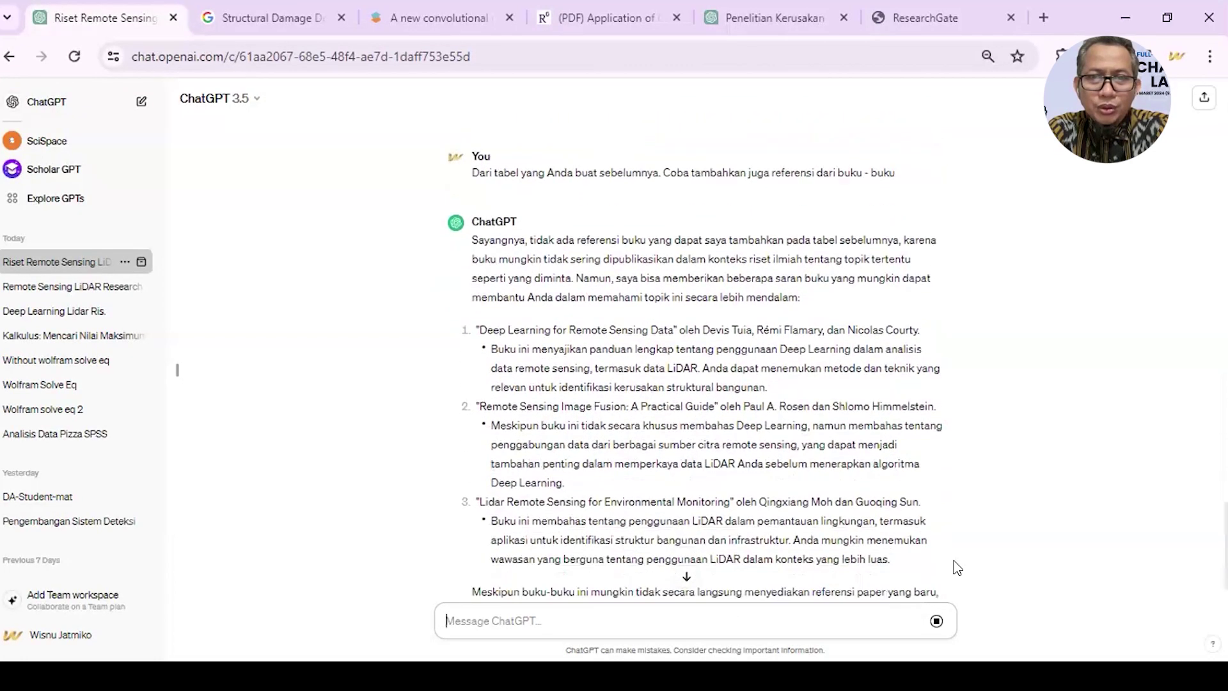
- Scroll up past the book suggestions and earlier table to the original LiDAR prompt
{"action": "scroll", "coordinate": [957, 567], "scroll_direction": "up", "scroll_amount": 10}
{"action": "scroll", "coordinate": [957, 568], "scroll_direction": "up", "scroll_amount": 3}
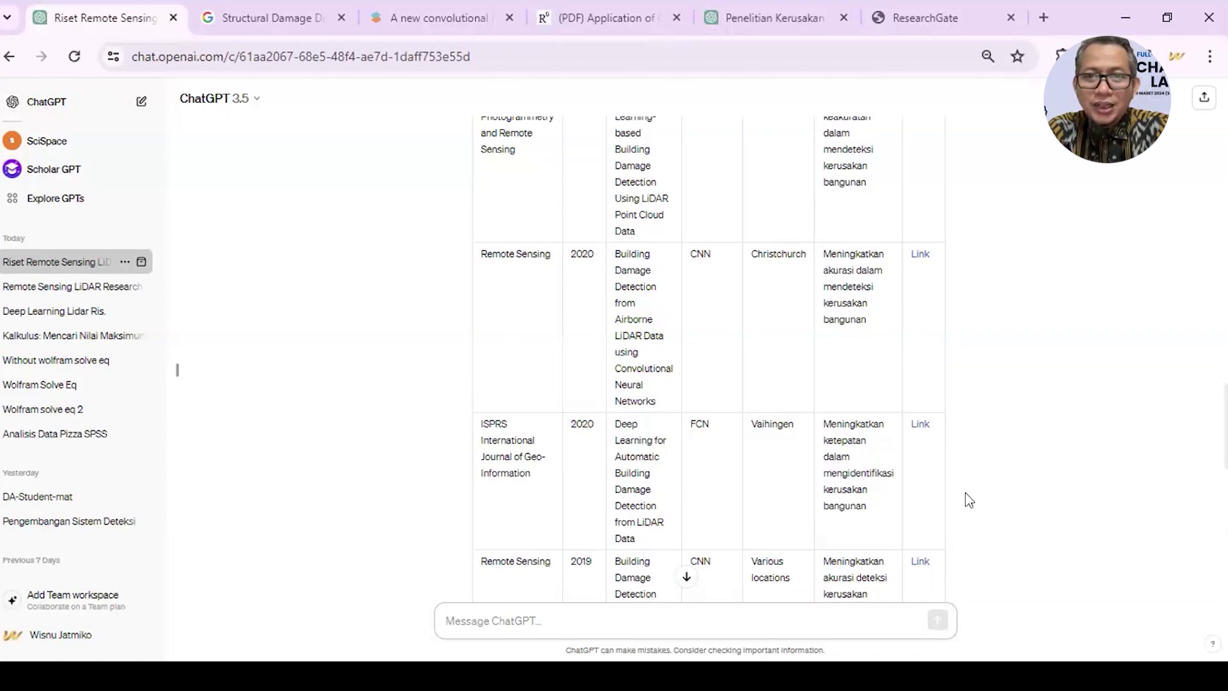
{"action": "scroll", "coordinate": [966, 491], "scroll_direction": "up", "scroll_amount": 3}
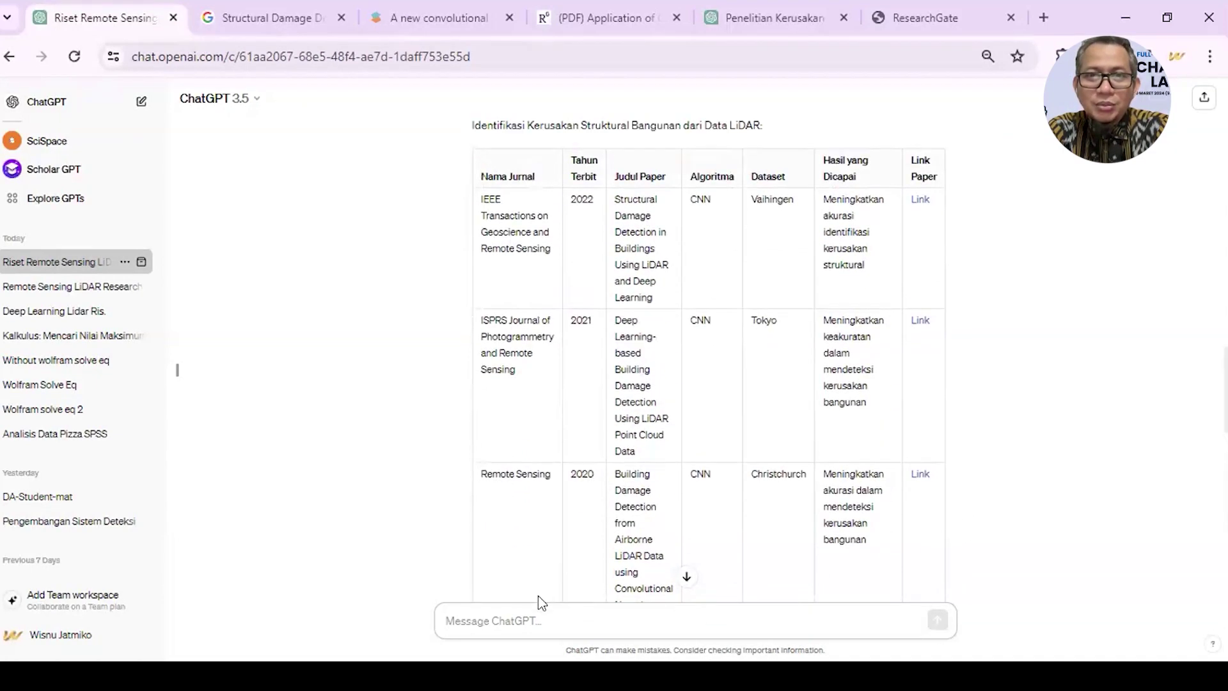
{"action": "scroll", "coordinate": [601, 472], "scroll_direction": "up", "scroll_amount": 5}
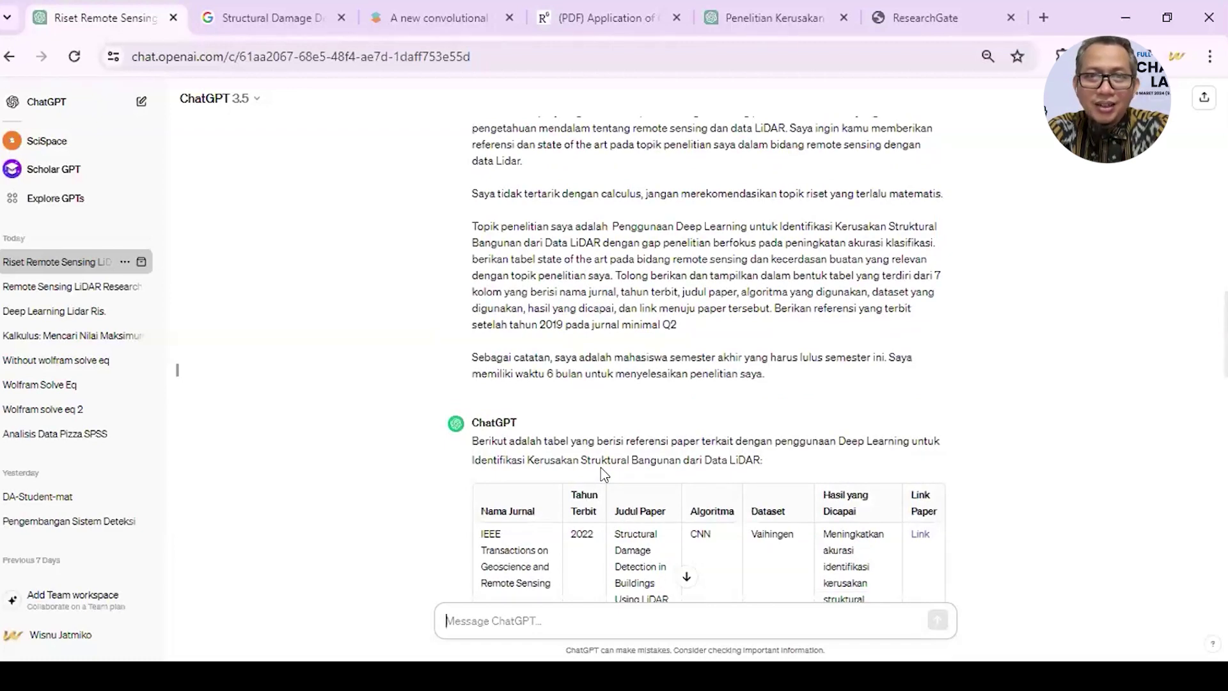
- Open the original prompt for editing and extend its requirement to 'jurnal minimal Q2 dan buku.'
{"action": "left_click", "coordinate": [478, 390]}
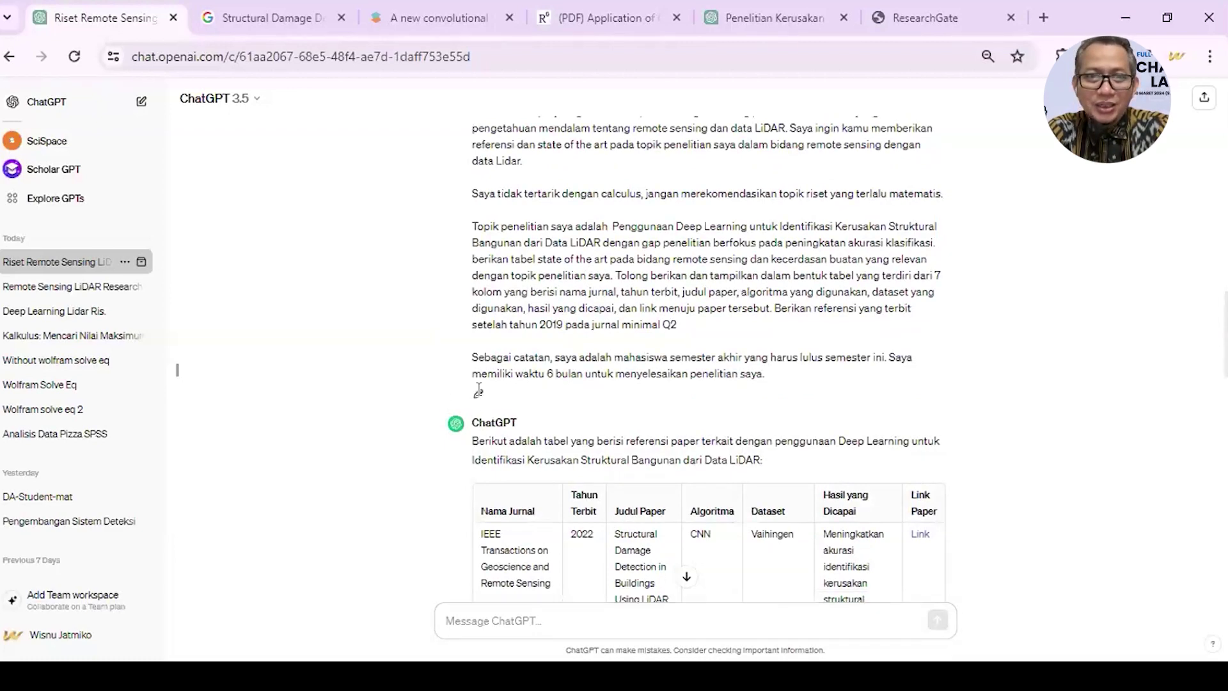
{"action": "scroll", "coordinate": [657, 321], "scroll_direction": "up", "scroll_amount": 20}
{"action": "scroll", "coordinate": [658, 322], "scroll_direction": "up", "scroll_amount": 4}
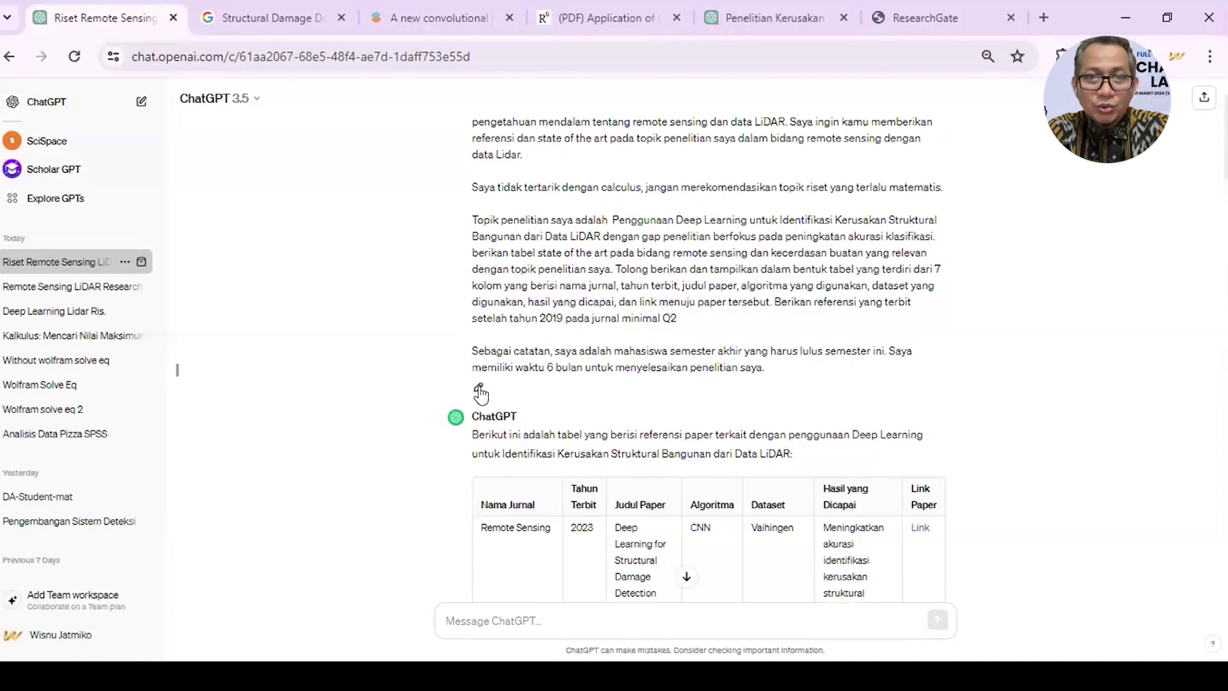
{"action": "left_click", "coordinate": [480, 388]}
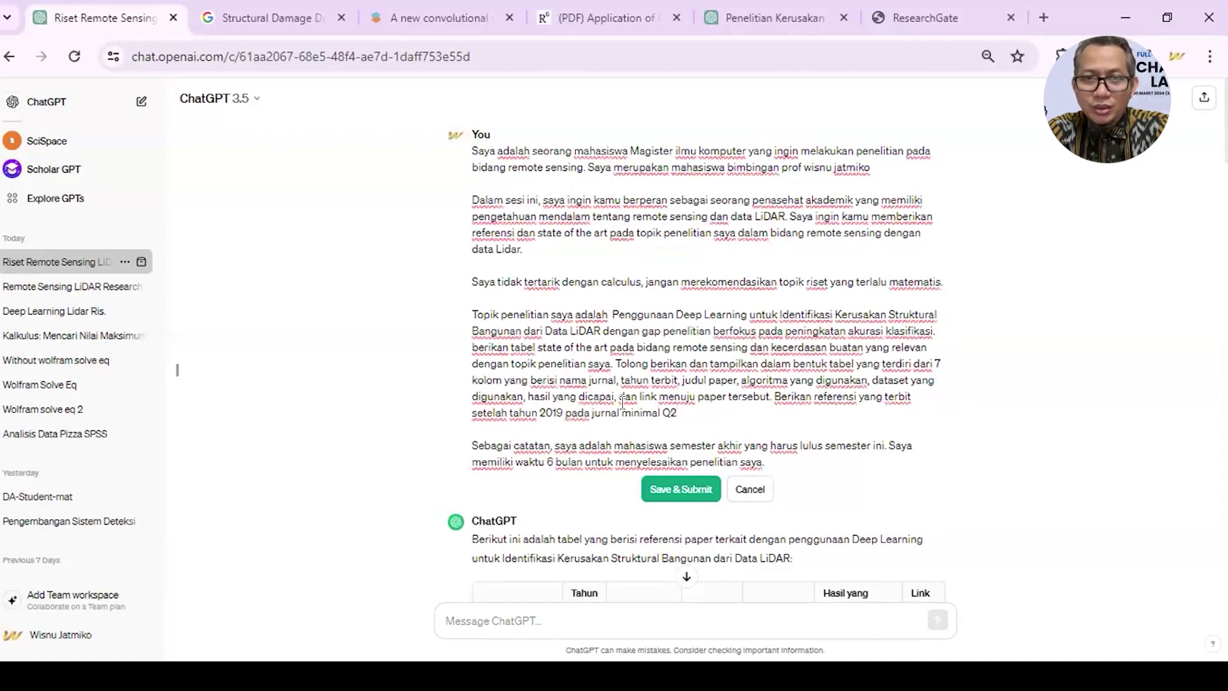
{"action": "type", "text": "dan"}
{"action": "type", "text": " v"}
{"action": "type", "text": "uku."}
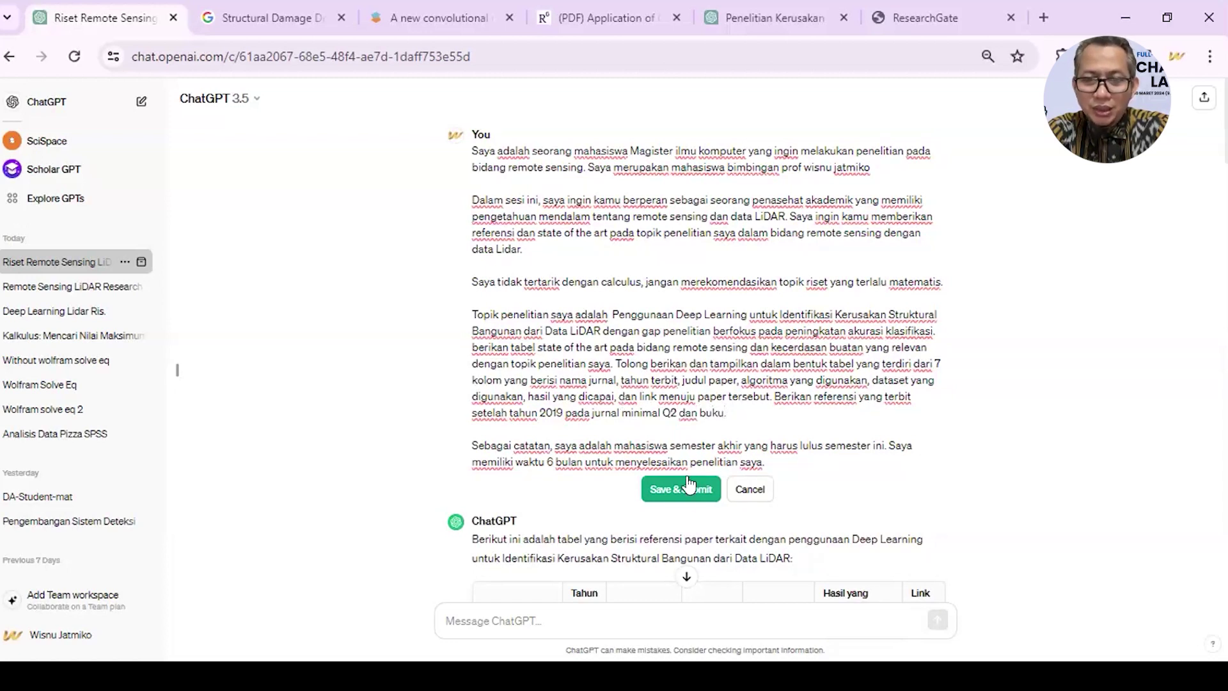
- Submit the edited prompt and watch a new table begin with 2021 CNN and 2020 PointNet papers
{"action": "left_click", "coordinate": [692, 493]}
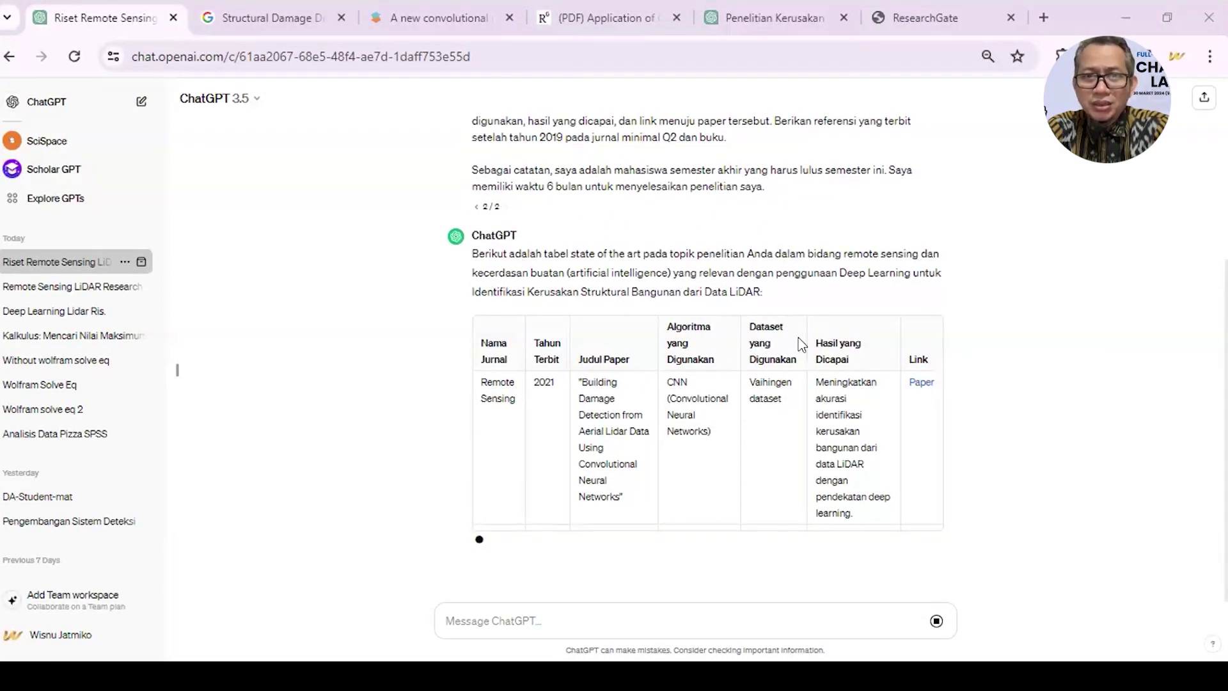
{"action": "scroll", "coordinate": [801, 343], "scroll_direction": "up", "scroll_amount": 1}
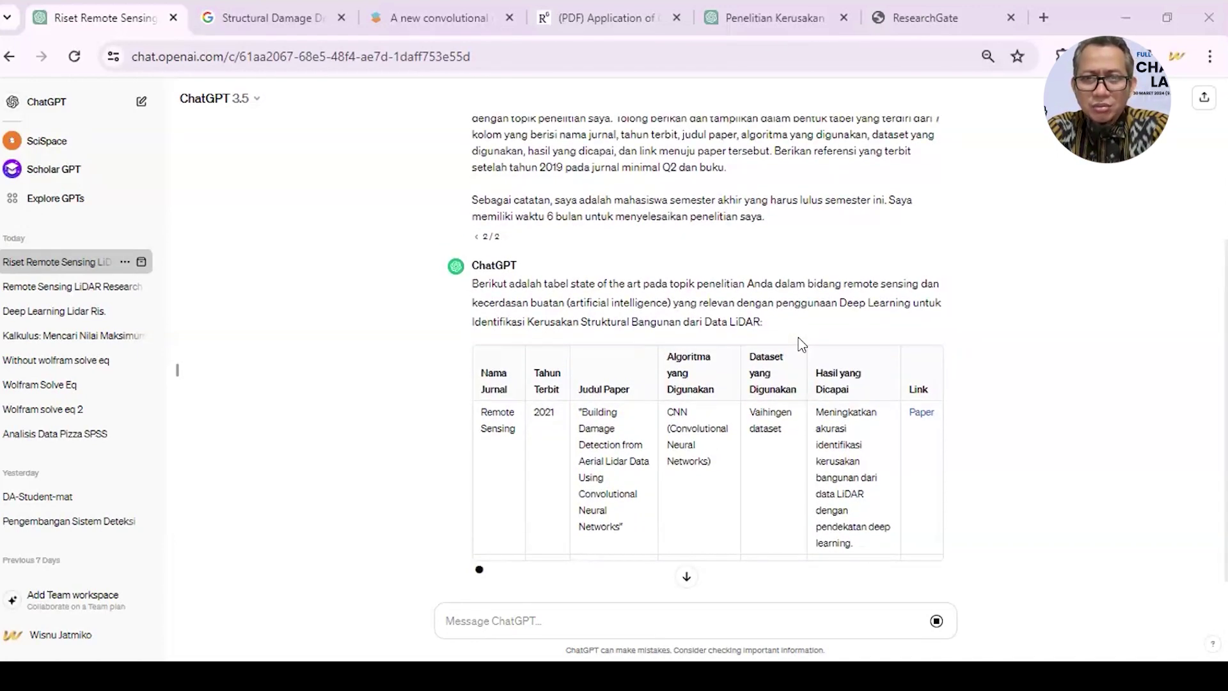
{"action": "scroll", "coordinate": [801, 343], "scroll_direction": "down", "scroll_amount": 1}
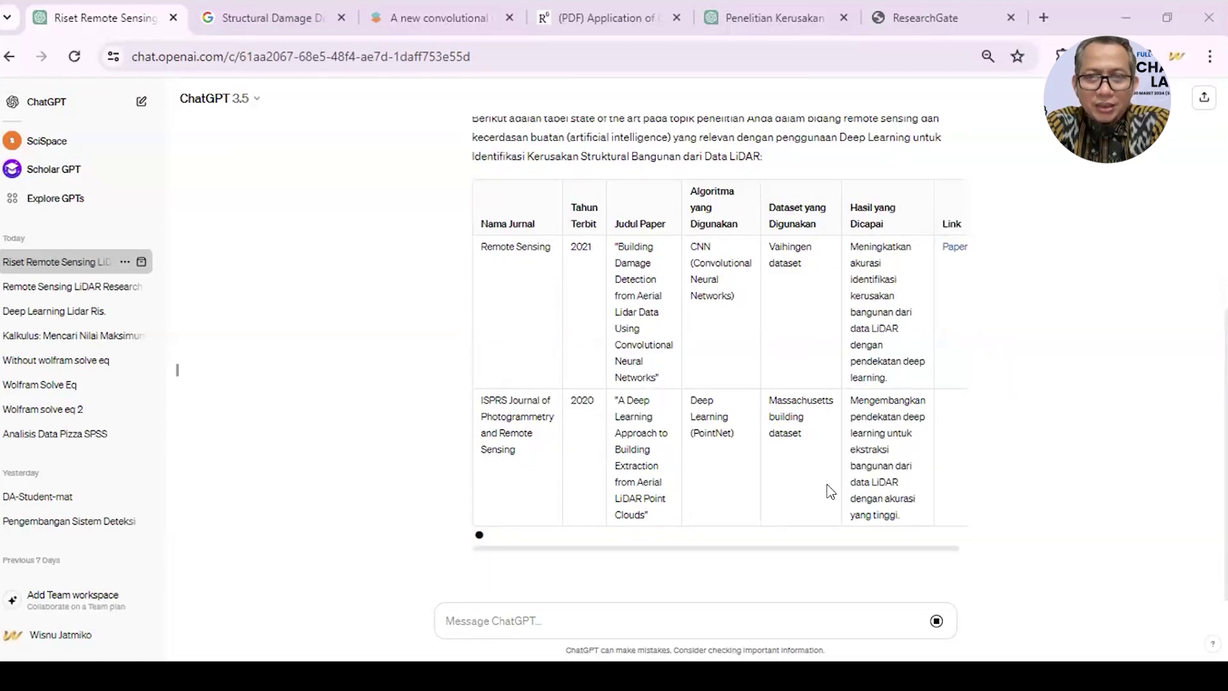
- Stop the streaming reply, leaving a two-row table of 2021 CNN and 2020 PointNet papers
{"action": "scroll", "coordinate": [830, 491], "scroll_direction": "up", "scroll_amount": 6}
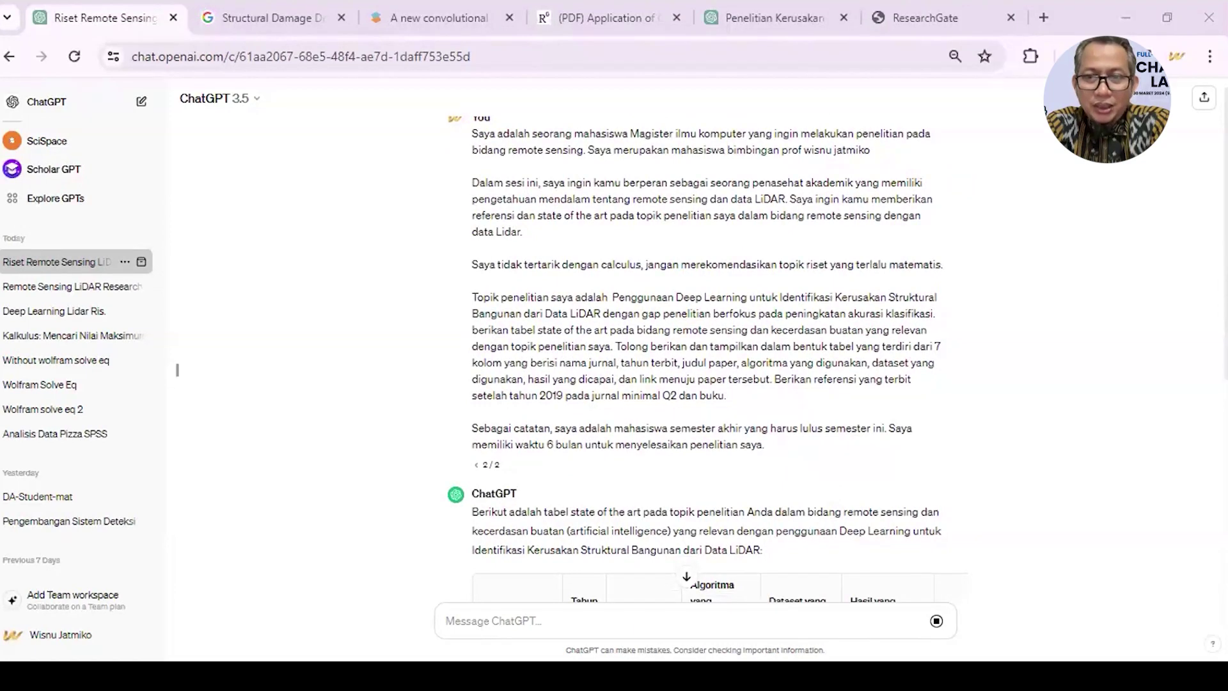
{"action": "scroll", "coordinate": [562, 497], "scroll_direction": "down", "scroll_amount": 6}
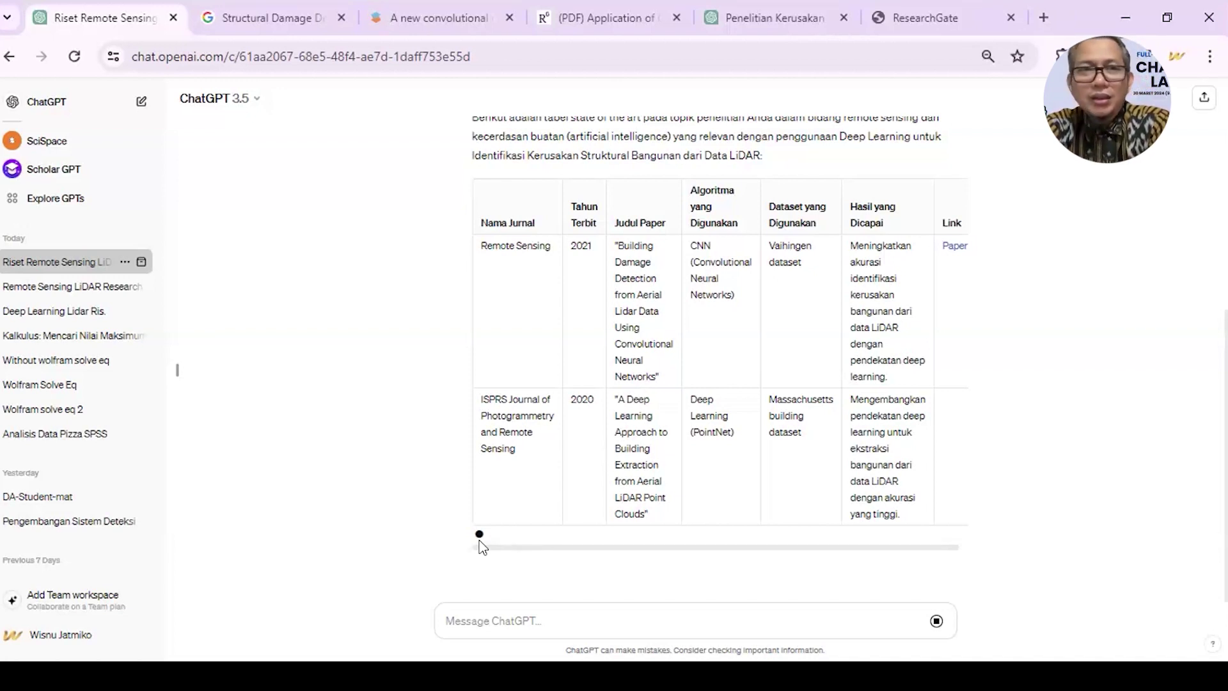
{"action": "scroll", "coordinate": [934, 547], "scroll_direction": "up", "scroll_amount": 1}
{"action": "scroll", "coordinate": [842, 501], "scroll_direction": "right", "scroll_amount": 1}
{"action": "scroll", "coordinate": [798, 390], "scroll_direction": "down", "scroll_amount": 1}
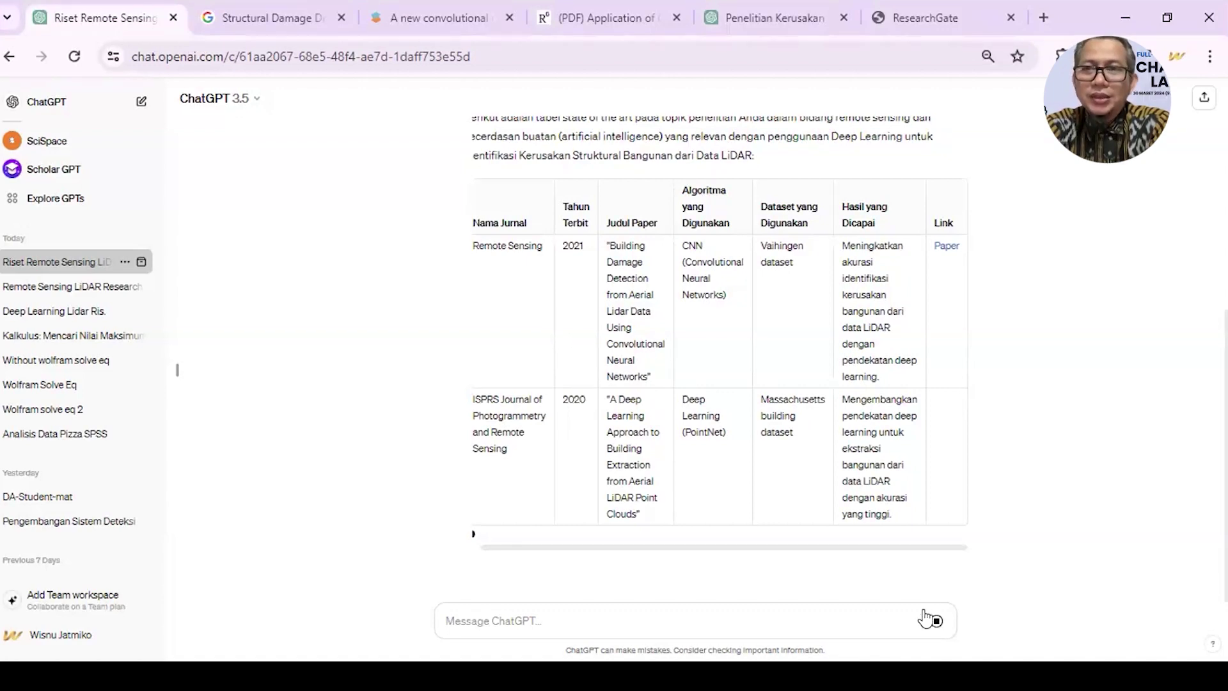
{"action": "scroll", "coordinate": [825, 423], "scroll_direction": "left", "scroll_amount": 1}
{"action": "left_click", "coordinate": [935, 622]}
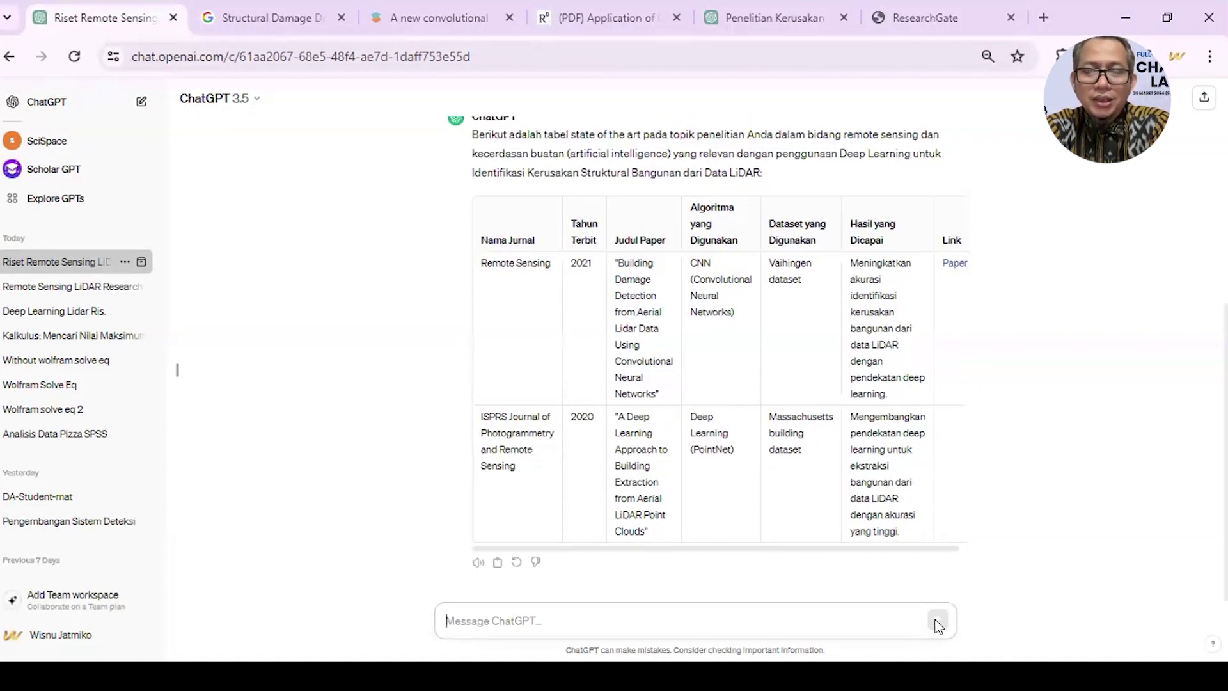
- Regenerate the answer, yielding four 2019–2021 LiDAR papers plus two remote-sensing deep-learning books
{"action": "scroll", "coordinate": [853, 482], "scroll_direction": "up", "scroll_amount": 6}
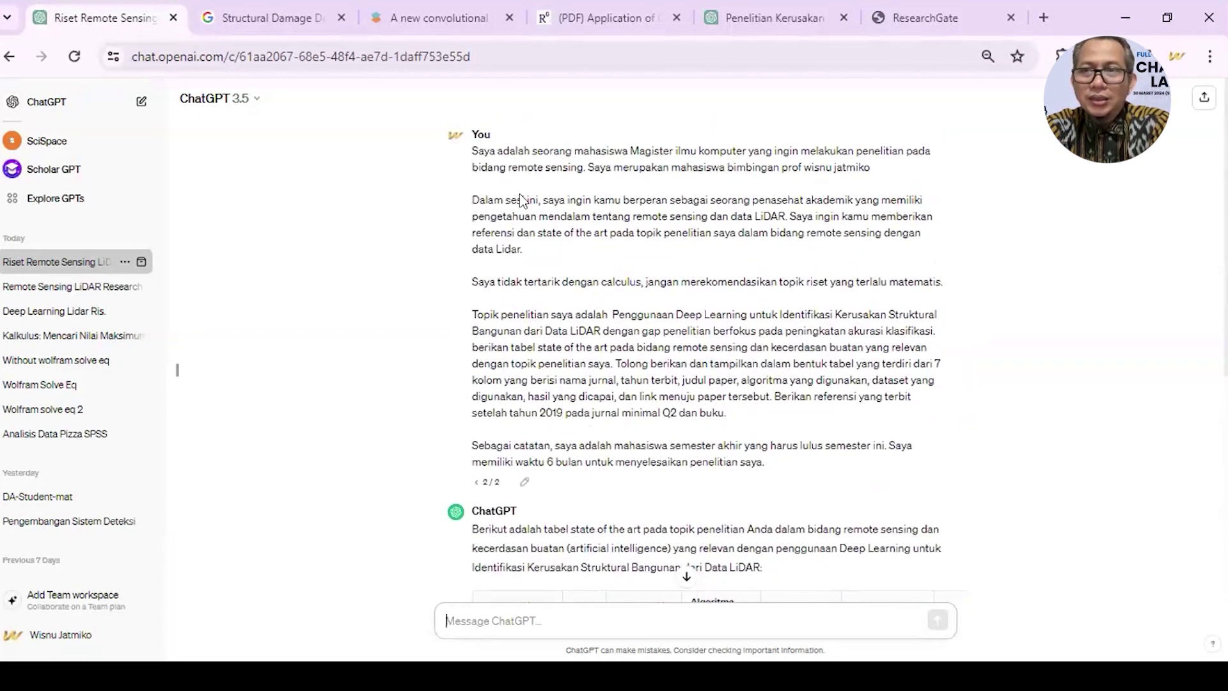
{"action": "left_click_drag", "start_coordinate": [473, 150], "coordinate": [773, 462]}
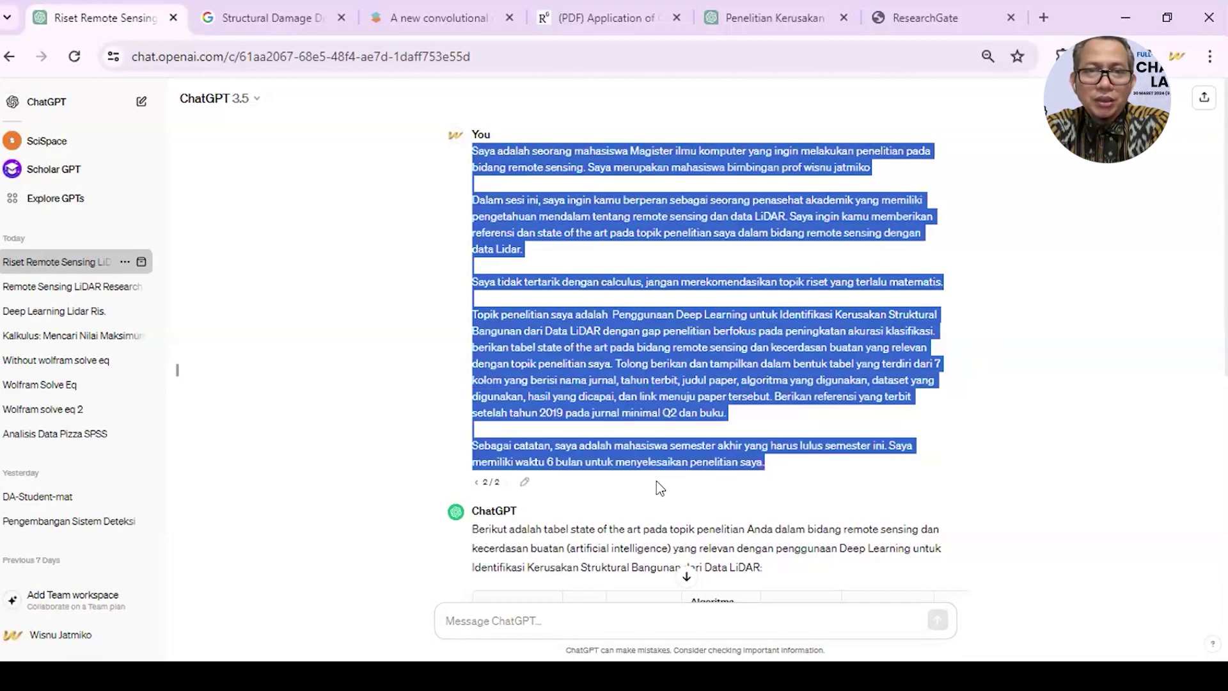
{"action": "scroll", "coordinate": [655, 485], "scroll_direction": "down", "scroll_amount": 6}
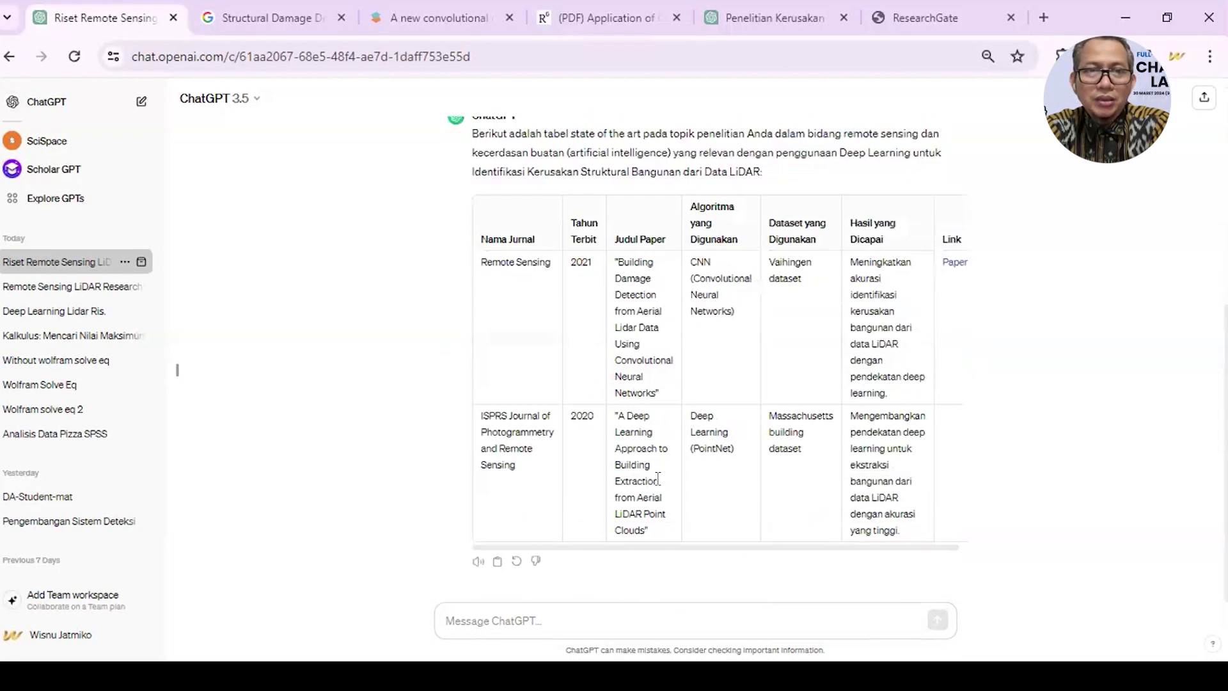
{"action": "left_click", "coordinate": [515, 562]}
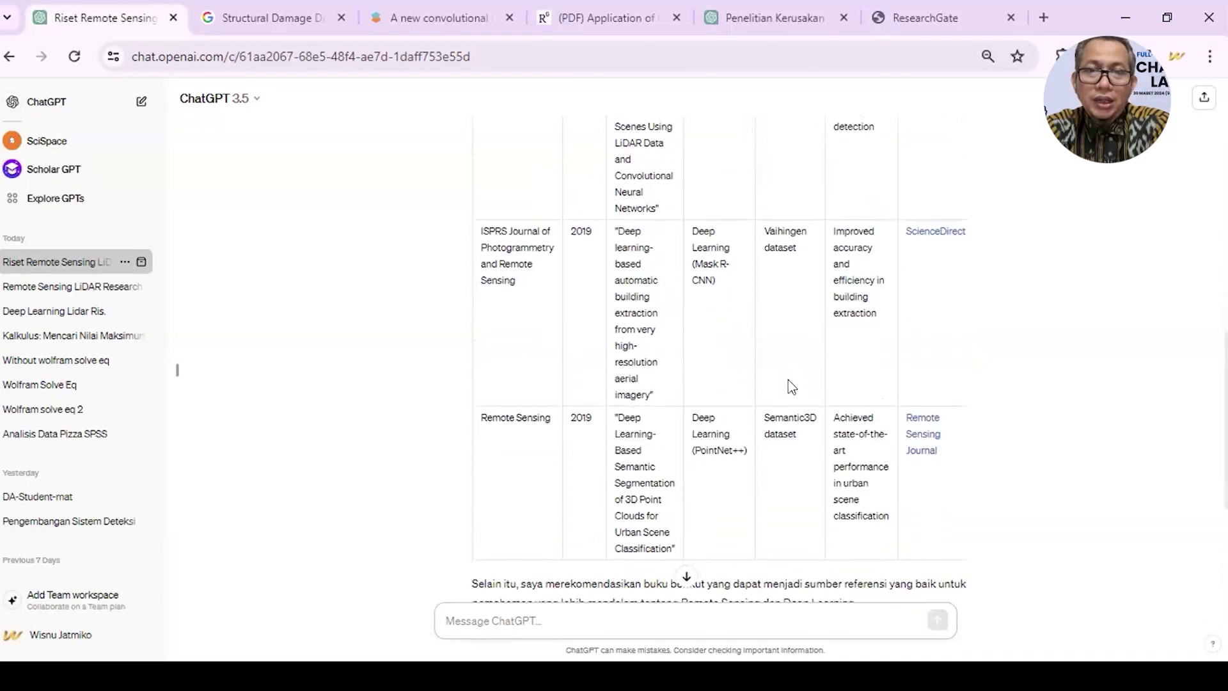
{"action": "scroll", "coordinate": [791, 383], "scroll_direction": "down", "scroll_amount": 3}
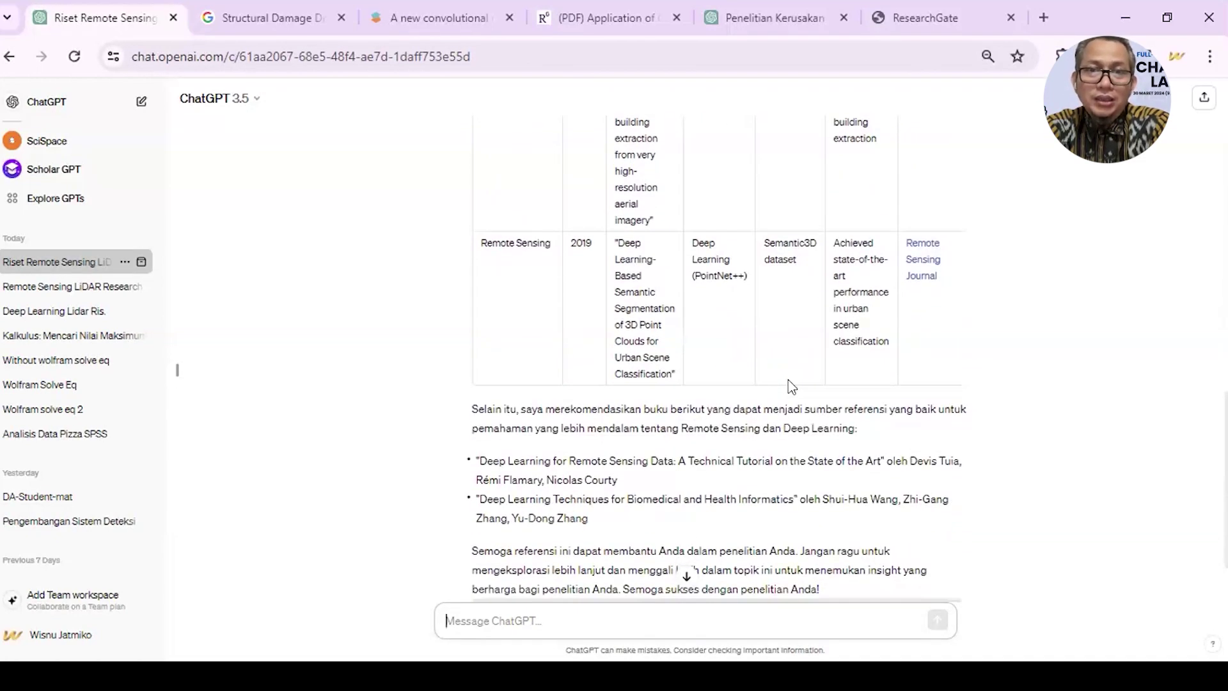
{"action": "scroll", "coordinate": [788, 384], "scroll_direction": "down", "scroll_amount": 2}
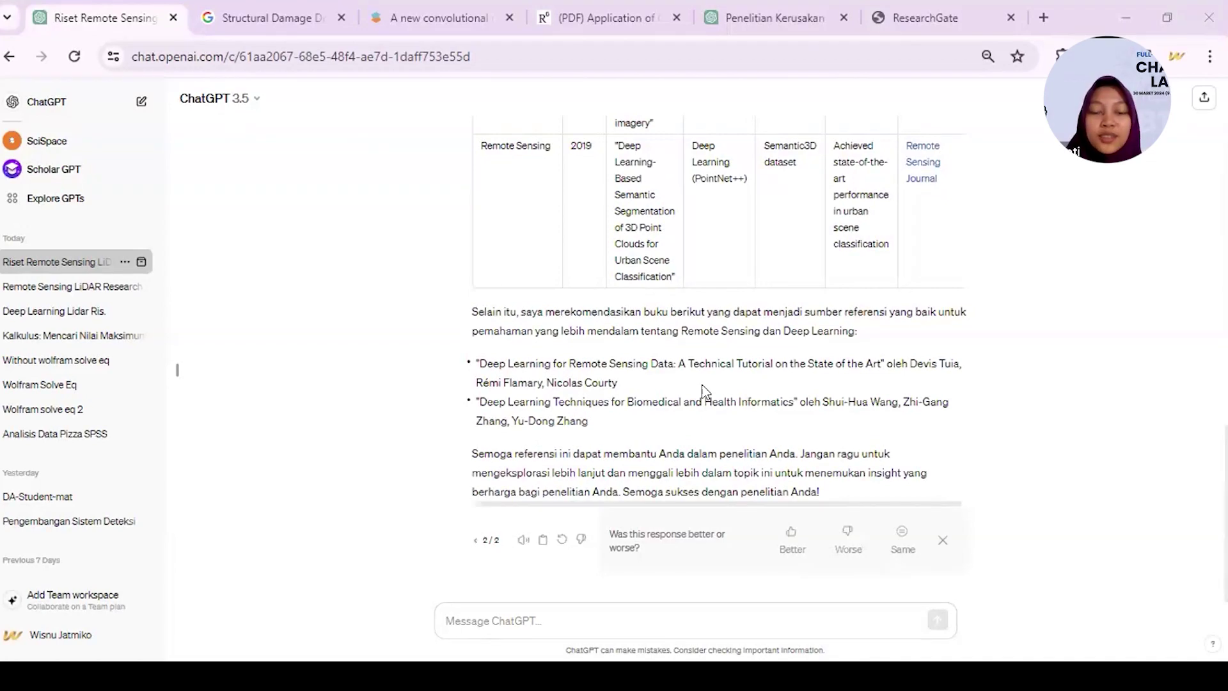
{"action": "scroll", "coordinate": [702, 390], "scroll_direction": "up", "scroll_amount": 15}
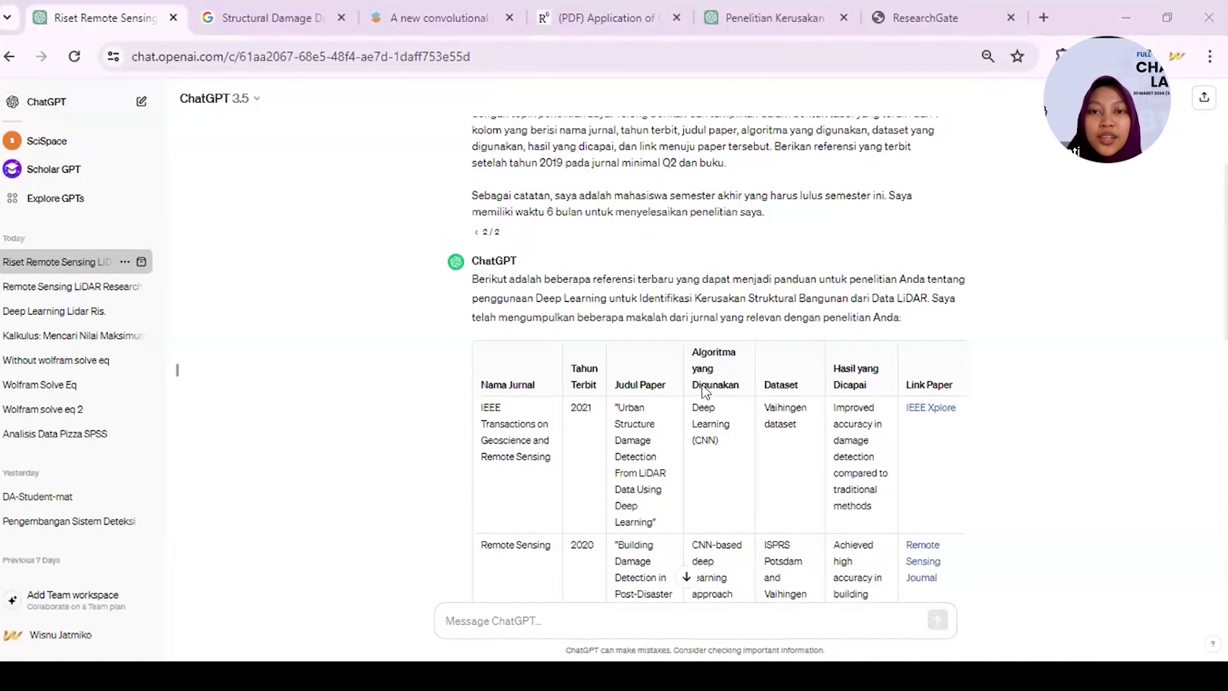
{"action": "scroll", "coordinate": [704, 391], "scroll_direction": "up", "scroll_amount": 3}
{"action": "scroll", "coordinate": [683, 352], "scroll_direction": "down", "scroll_amount": 3}
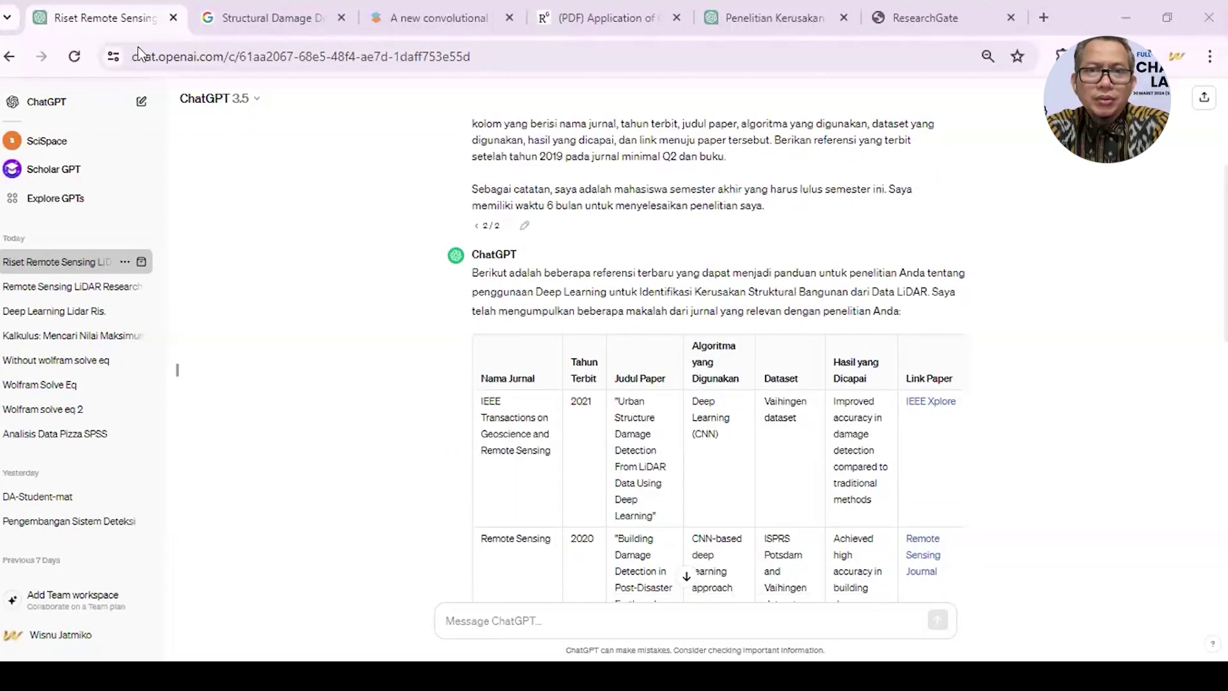
{"action": "scroll", "coordinate": [577, 427], "scroll_direction": "up", "scroll_amount": 3}
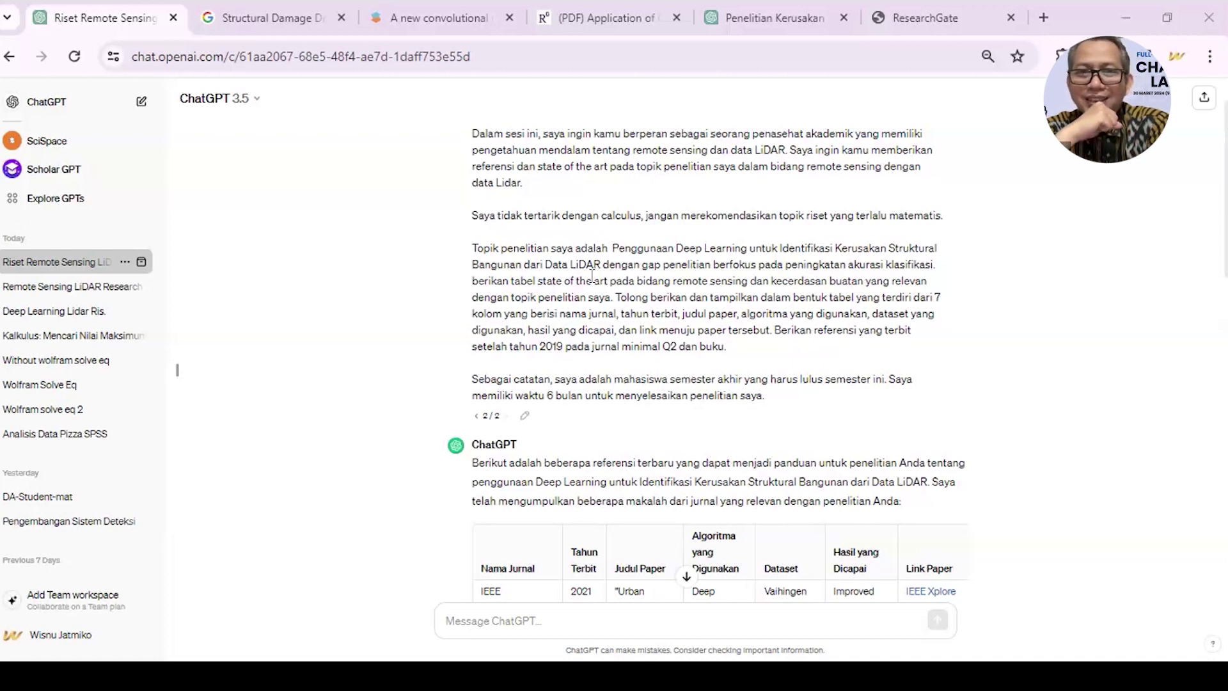
- Reopen the prompt and insert 'atau buku,' after 'jurnal' and after 'judul paper'
{"action": "left_click", "coordinate": [525, 418]}
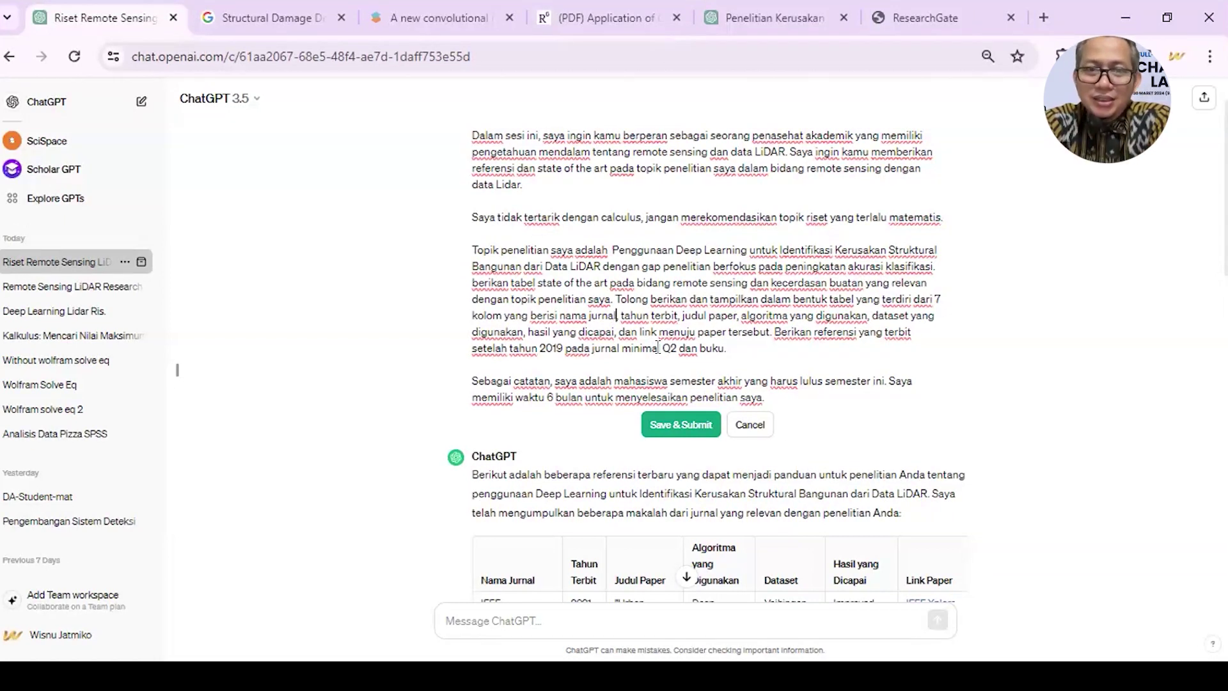
{"action": "scroll", "coordinate": [659, 348], "scroll_direction": "down", "scroll_amount": 3}
{"action": "scroll", "coordinate": [659, 348], "scroll_direction": "down", "scroll_amount": 5}
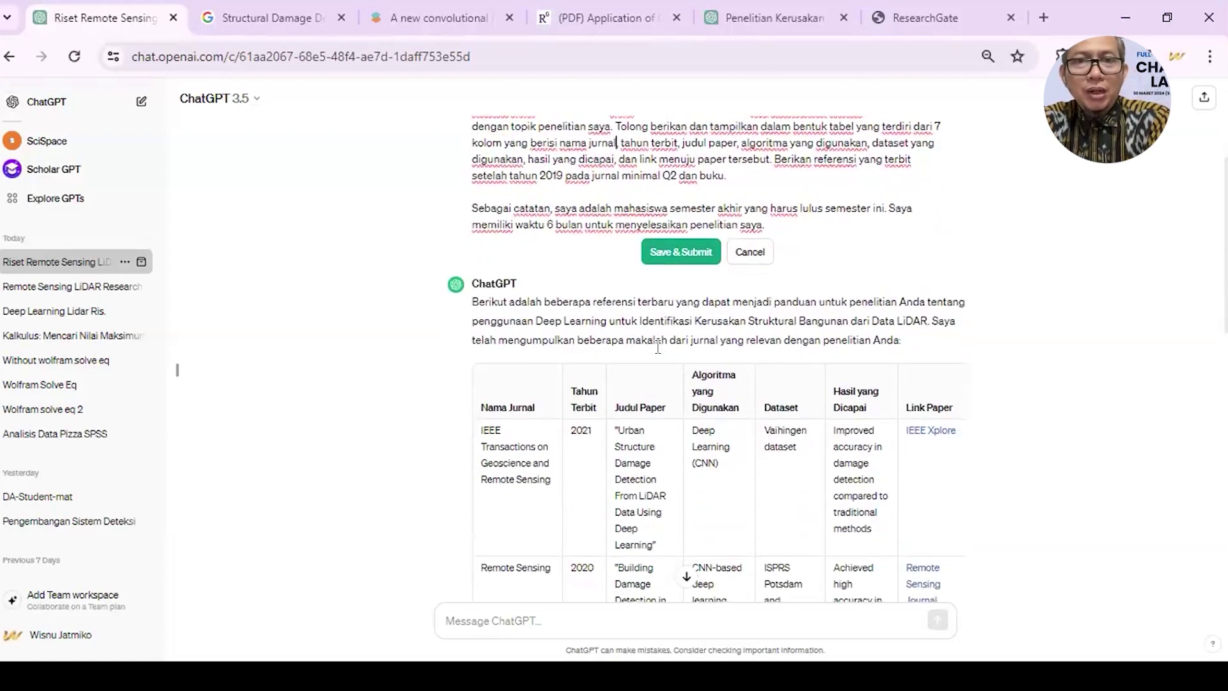
{"action": "scroll", "coordinate": [658, 347], "scroll_direction": "down", "scroll_amount": 1}
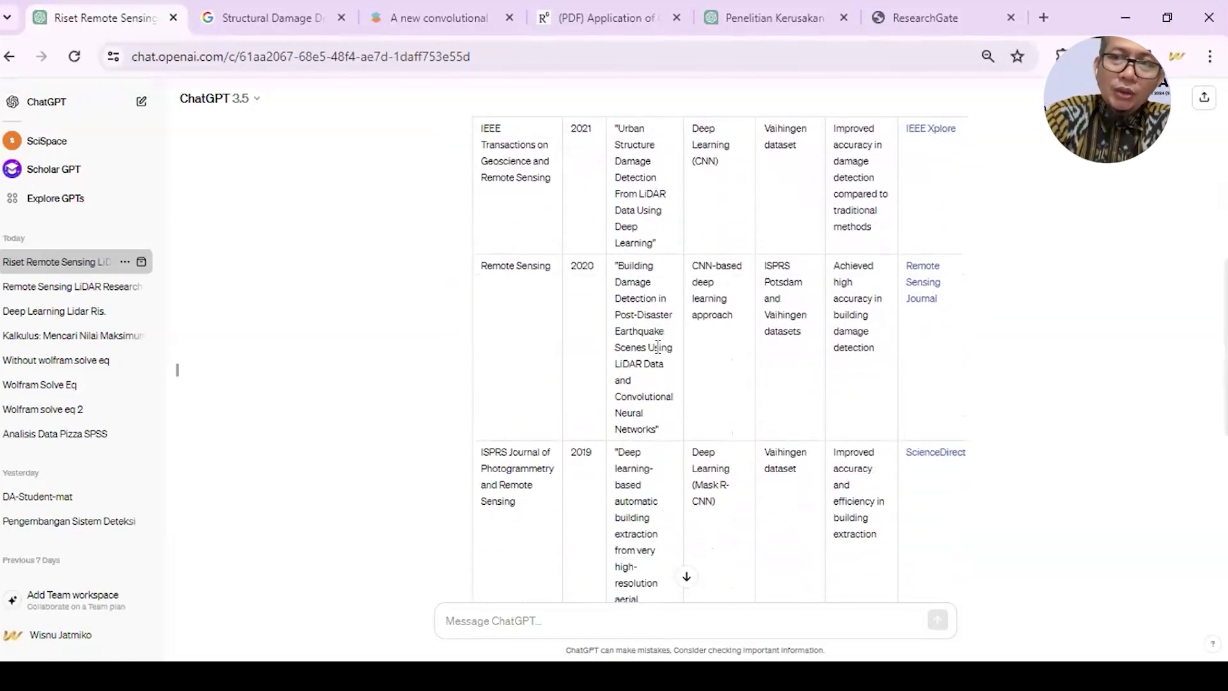
{"action": "scroll", "coordinate": [658, 348], "scroll_direction": "down", "scroll_amount": 2}
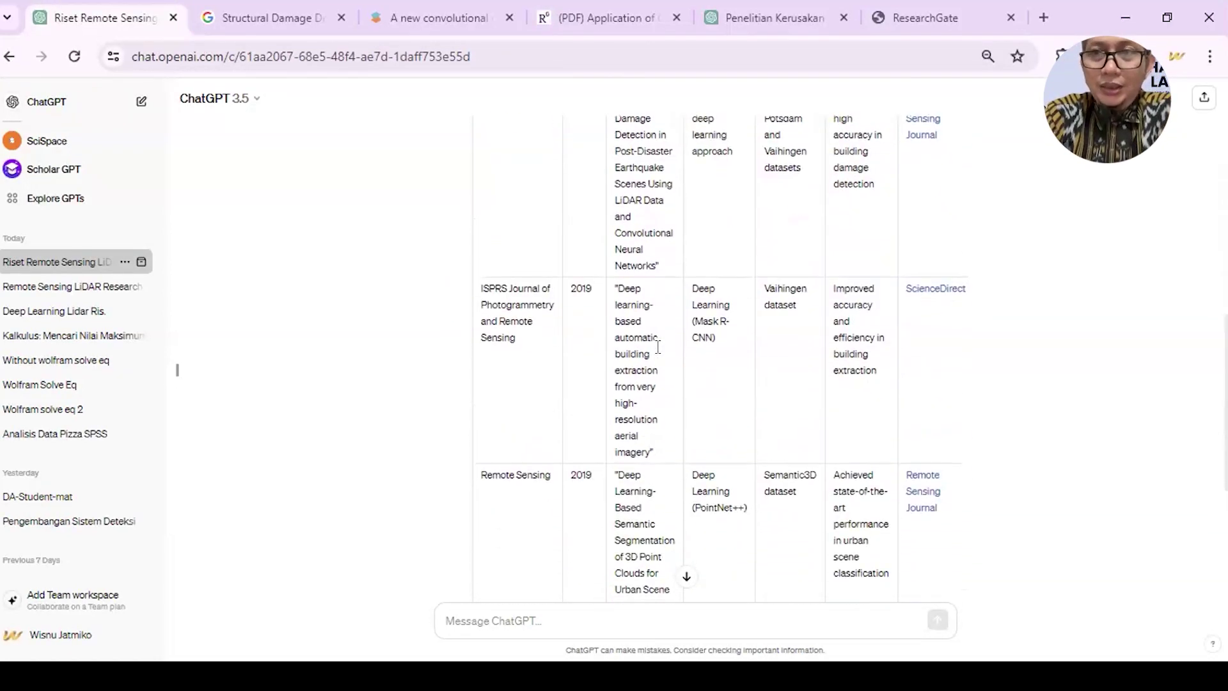
{"action": "scroll", "coordinate": [659, 348], "scroll_direction": "down", "scroll_amount": 2}
{"action": "scroll", "coordinate": [657, 347], "scroll_direction": "down", "scroll_amount": 2}
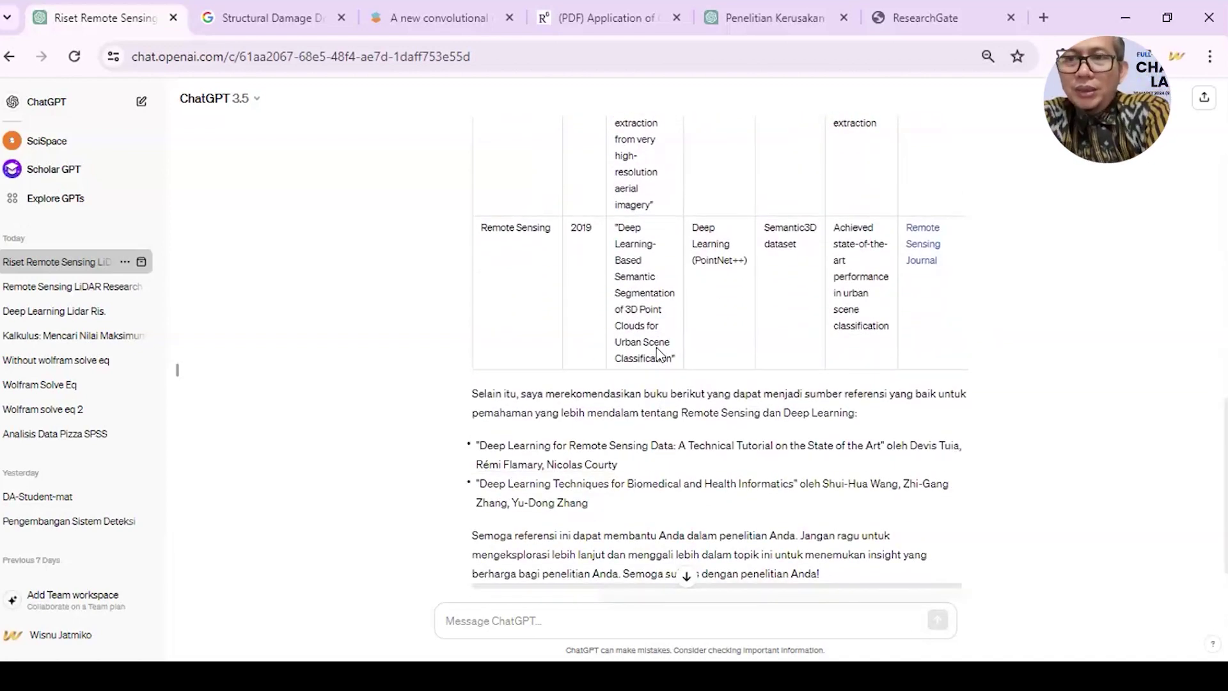
{"action": "scroll", "coordinate": [657, 349], "scroll_direction": "down", "scroll_amount": 1}
{"action": "scroll", "coordinate": [657, 348], "scroll_direction": "up", "scroll_amount": 15}
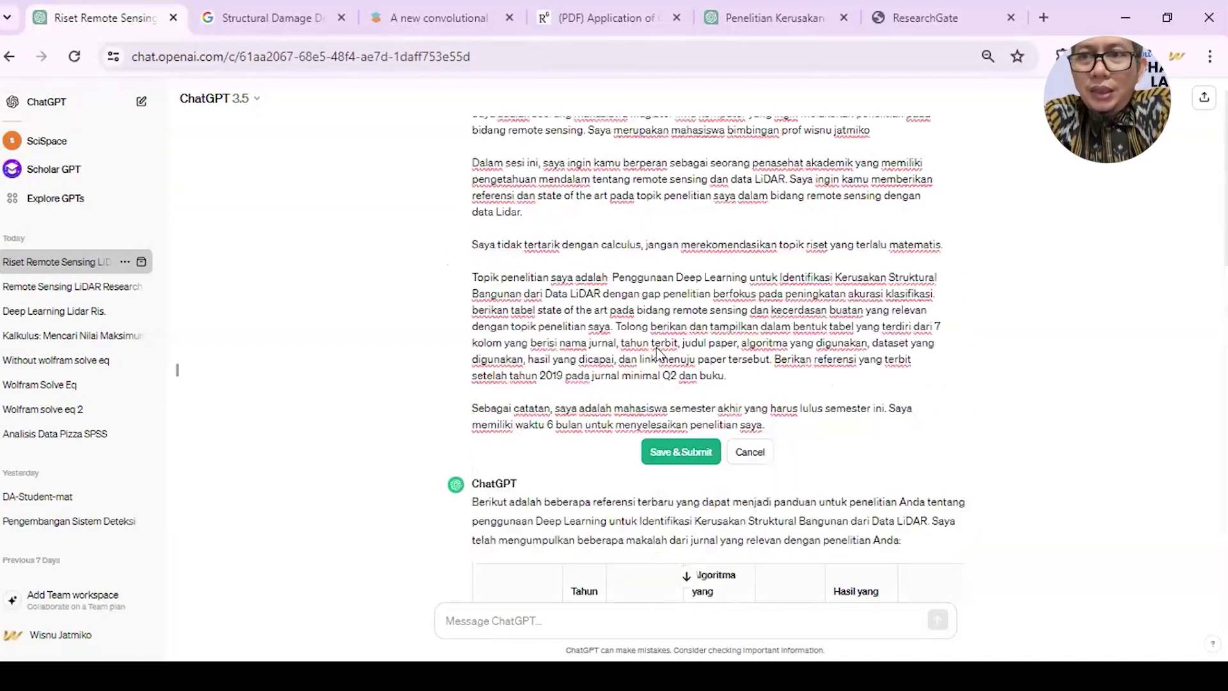
{"action": "type", "text": "atau"}
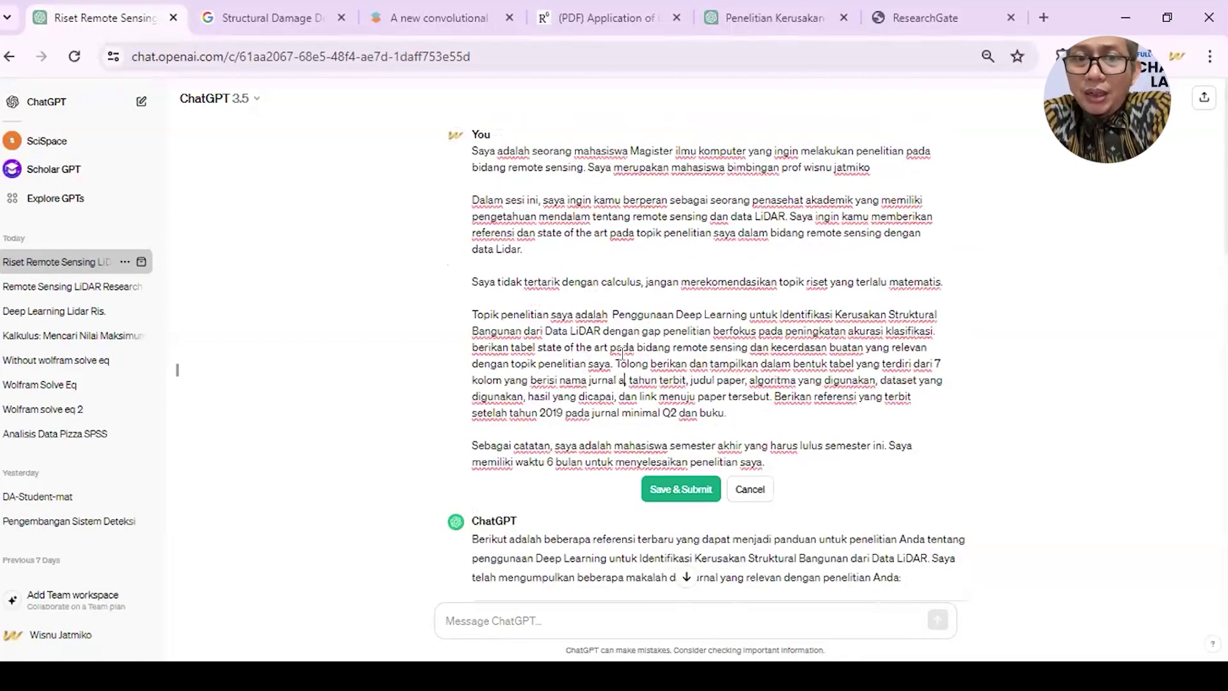
{"action": "type", "text": " buku"}
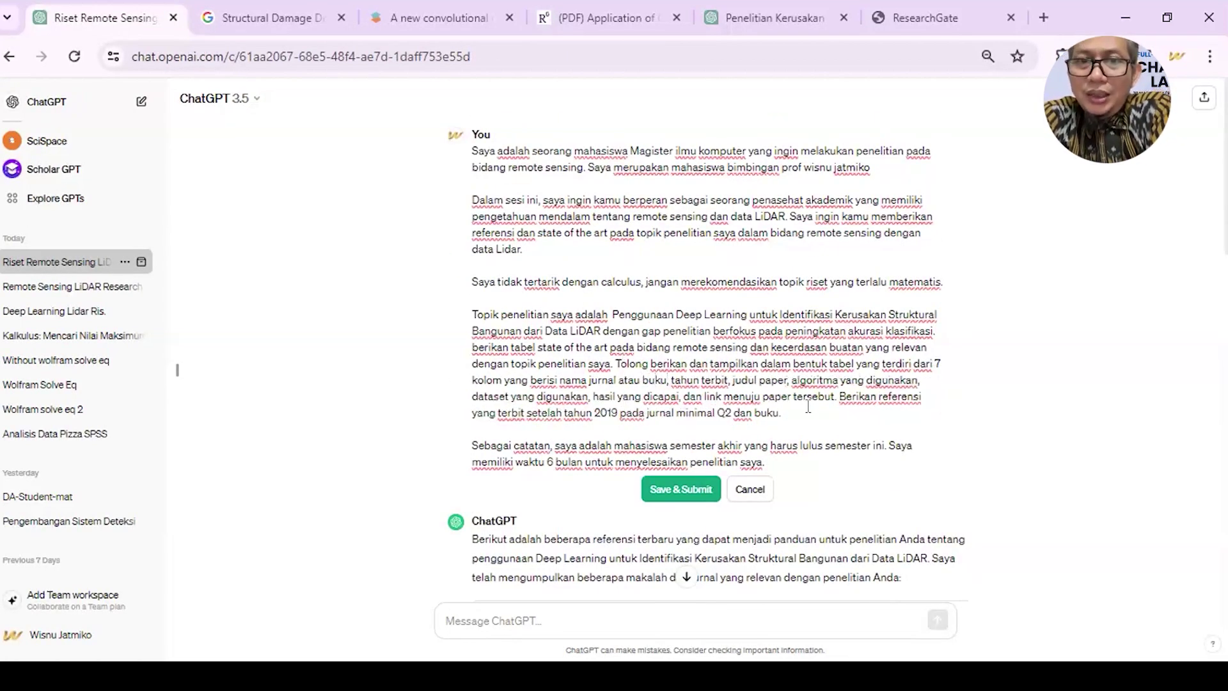
{"action": "type", "text": ","}
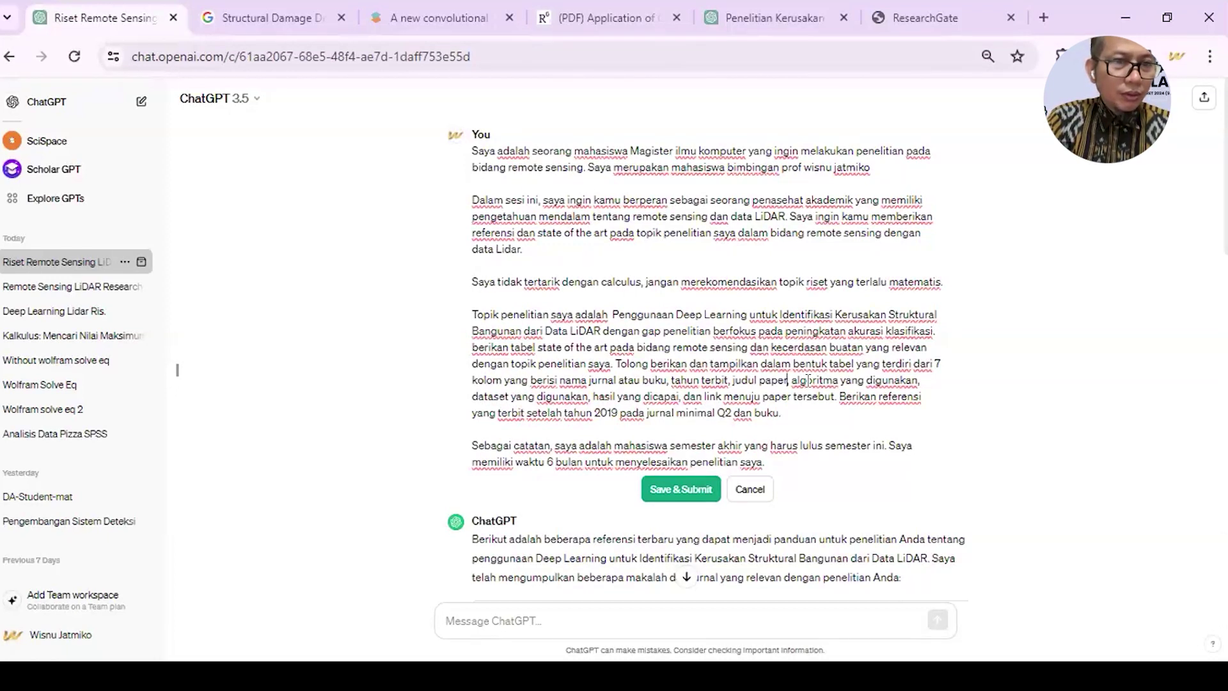
{"action": "type", "text": "atau buk"}
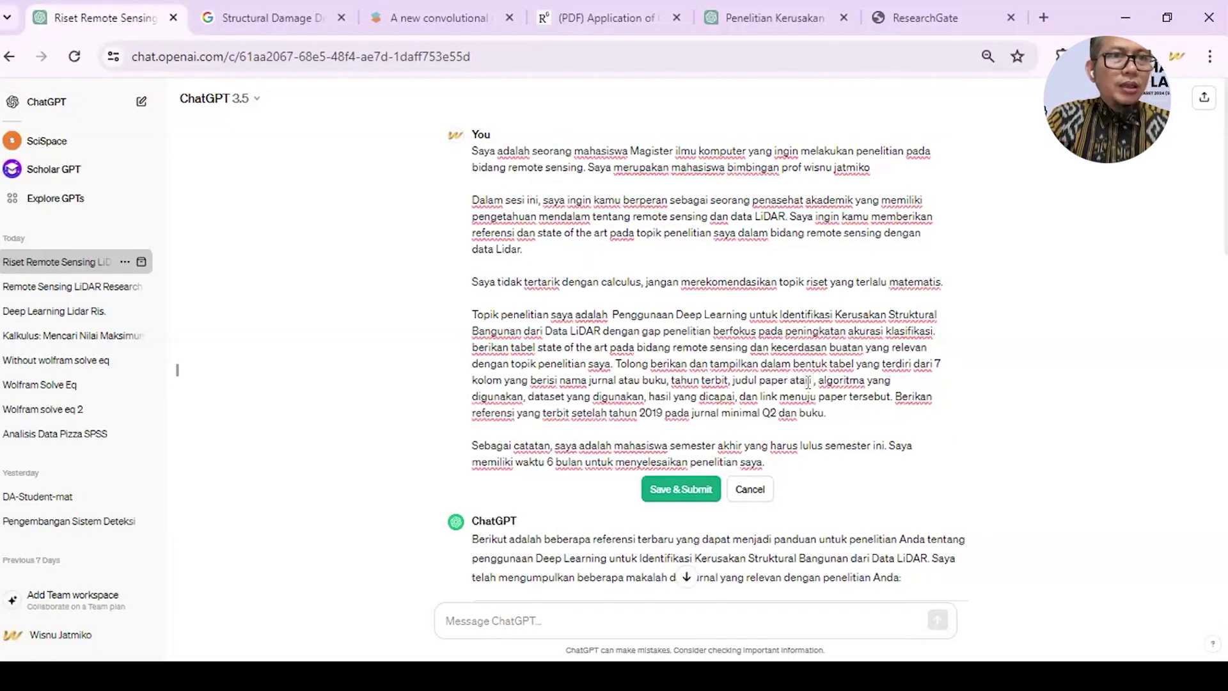
{"action": "type", "text": "u,"}
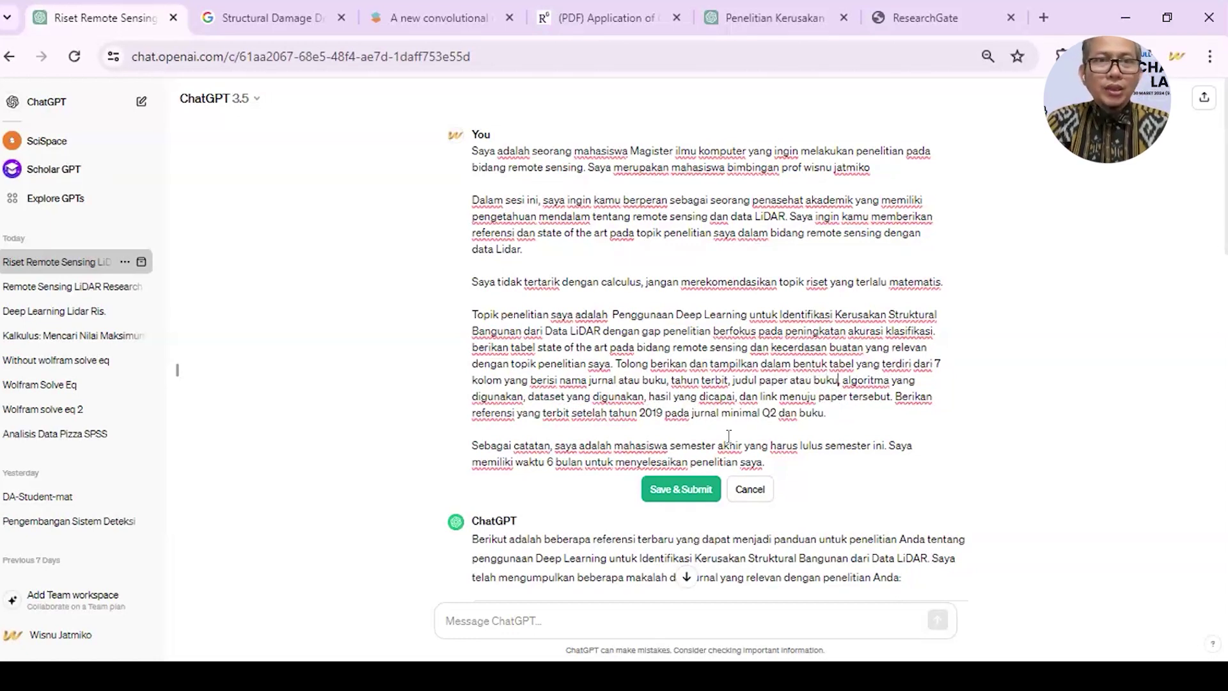
- Delete the trailing 'dan buku', end the sentence with a period, and resubmit the prompt
{"action": "left_click_drag", "start_coordinate": [824, 414], "coordinate": [778, 416]}
{"action": "key", "text": "BackSpace"}
{"action": "type", "text": "."}
{"action": "left_click", "coordinate": [674, 494]}
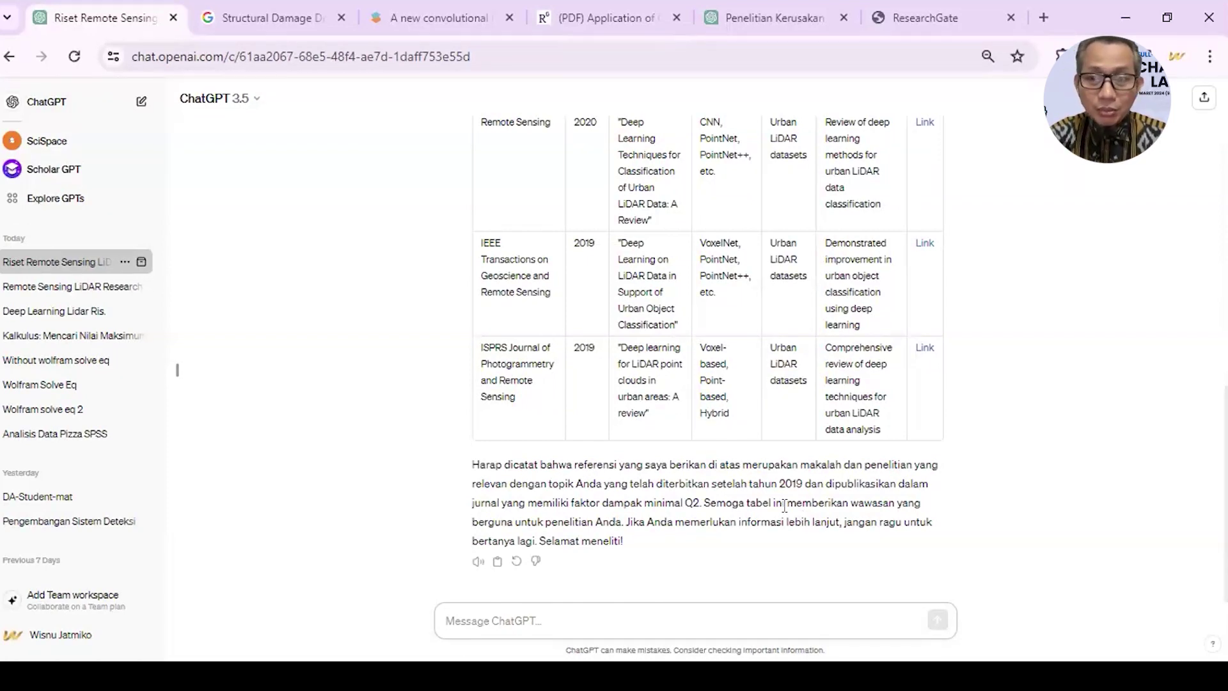
- Scroll up to the prompt and the start of the version 3/3 reply
{"action": "scroll", "coordinate": [783, 504], "scroll_direction": "up", "scroll_amount": 10}
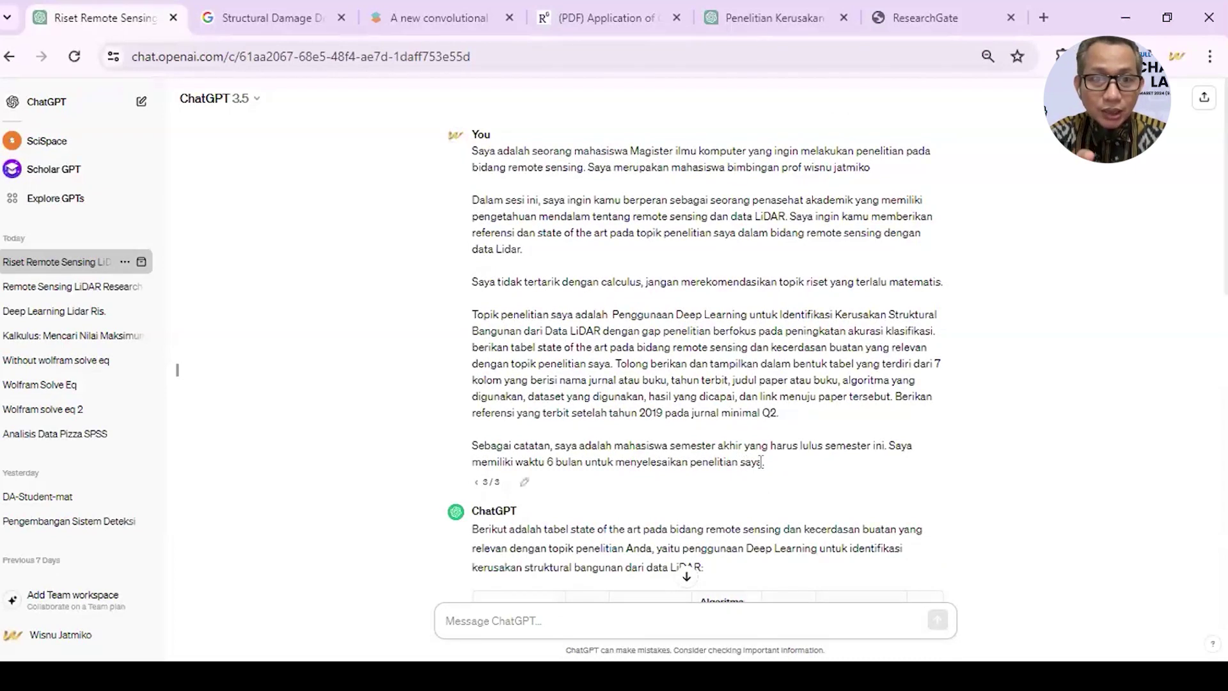
{"action": "left_click_drag", "start_coordinate": [761, 463], "coordinate": [471, 495]}
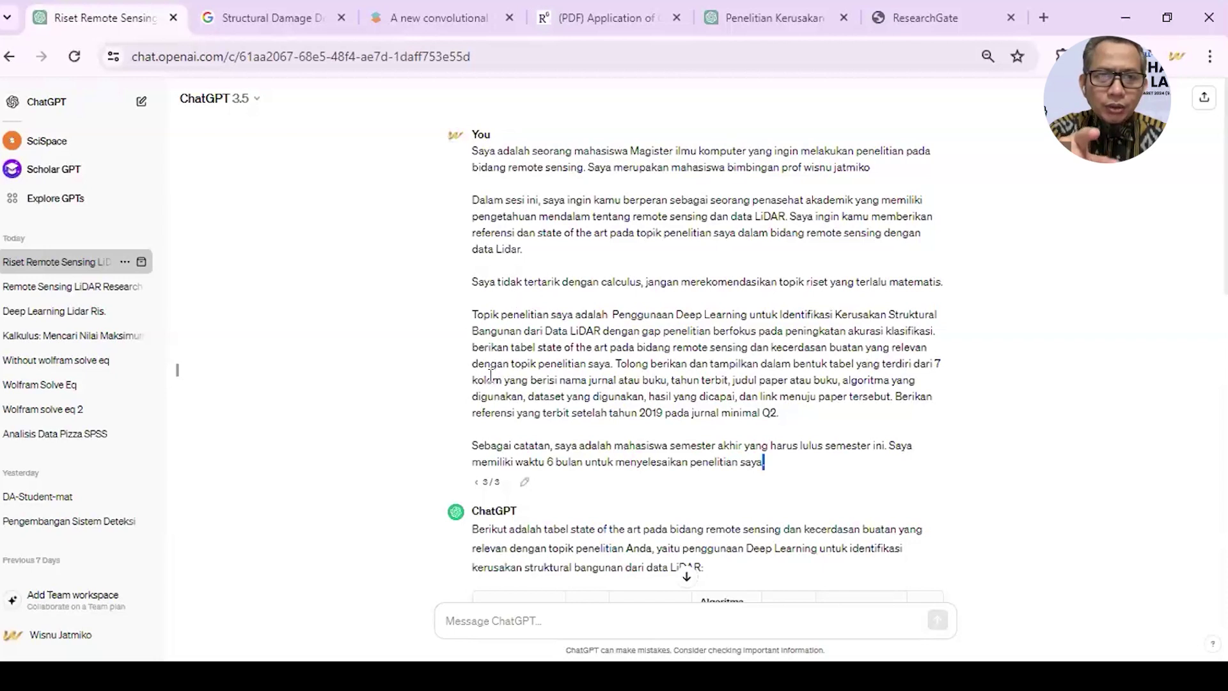
{"action": "left_click", "coordinate": [472, 153]}
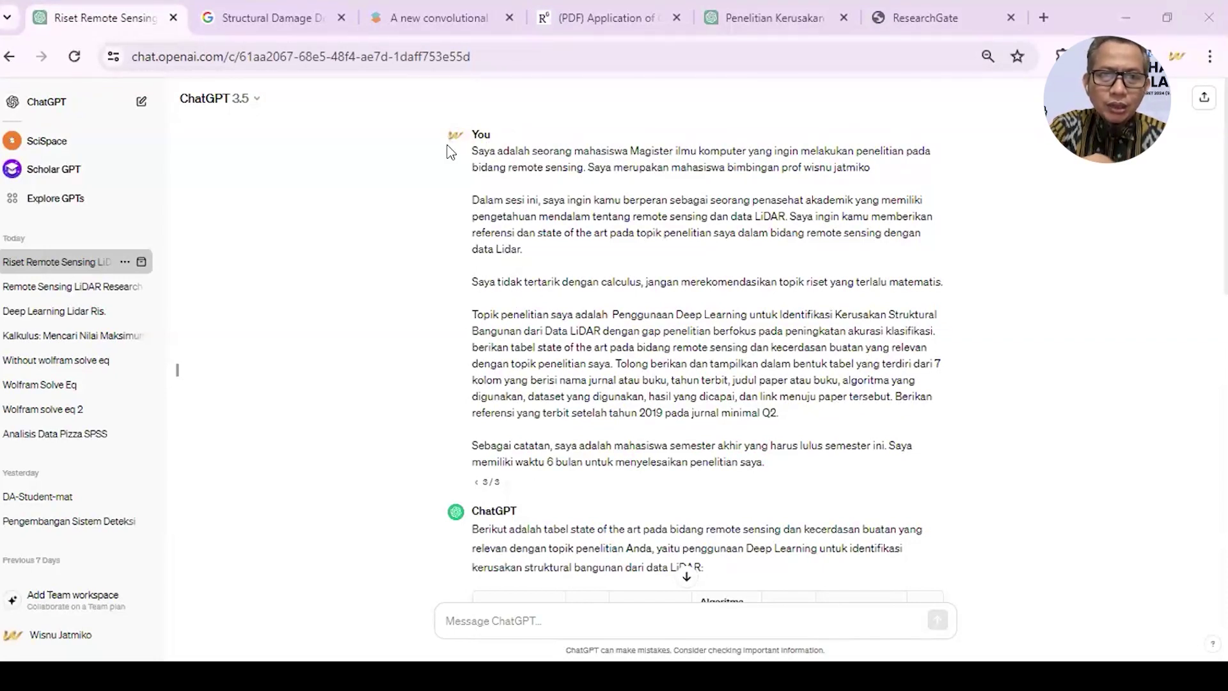
{"action": "left_click_drag", "start_coordinate": [472, 199], "coordinate": [533, 252]}
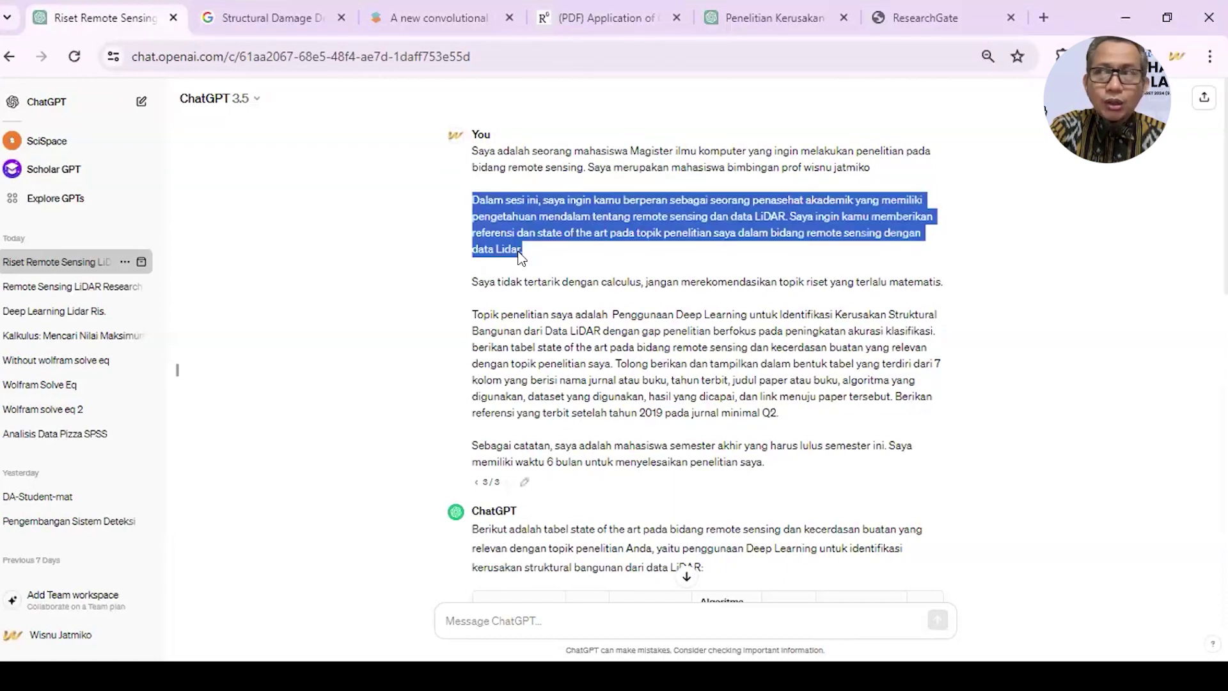
{"action": "left_click_drag", "start_coordinate": [472, 282], "coordinate": [968, 299]}
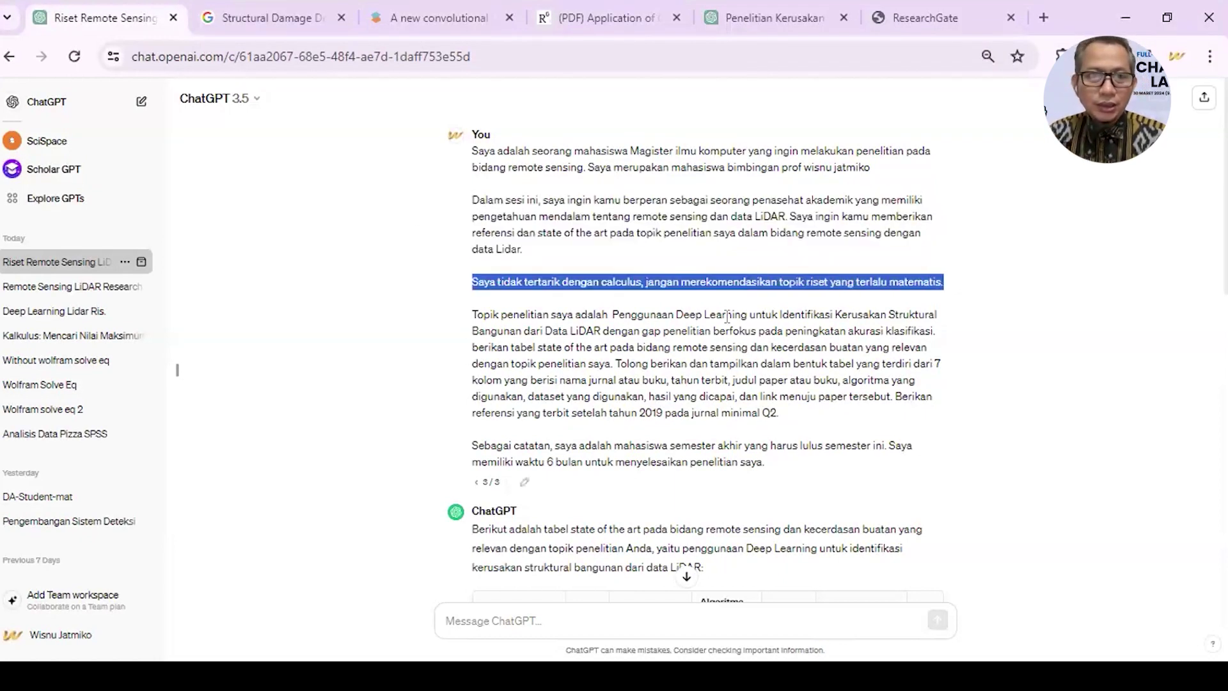
{"action": "left_click_drag", "start_coordinate": [471, 314], "coordinate": [785, 414]}
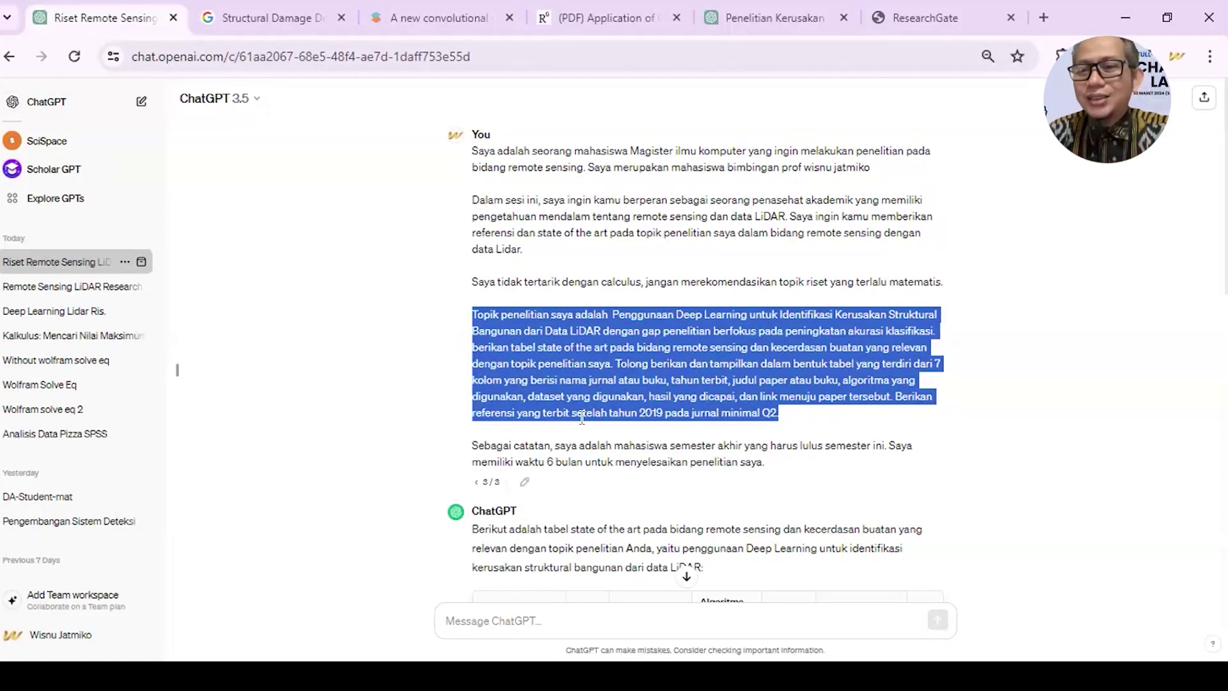
{"action": "left_click", "coordinate": [576, 355]}
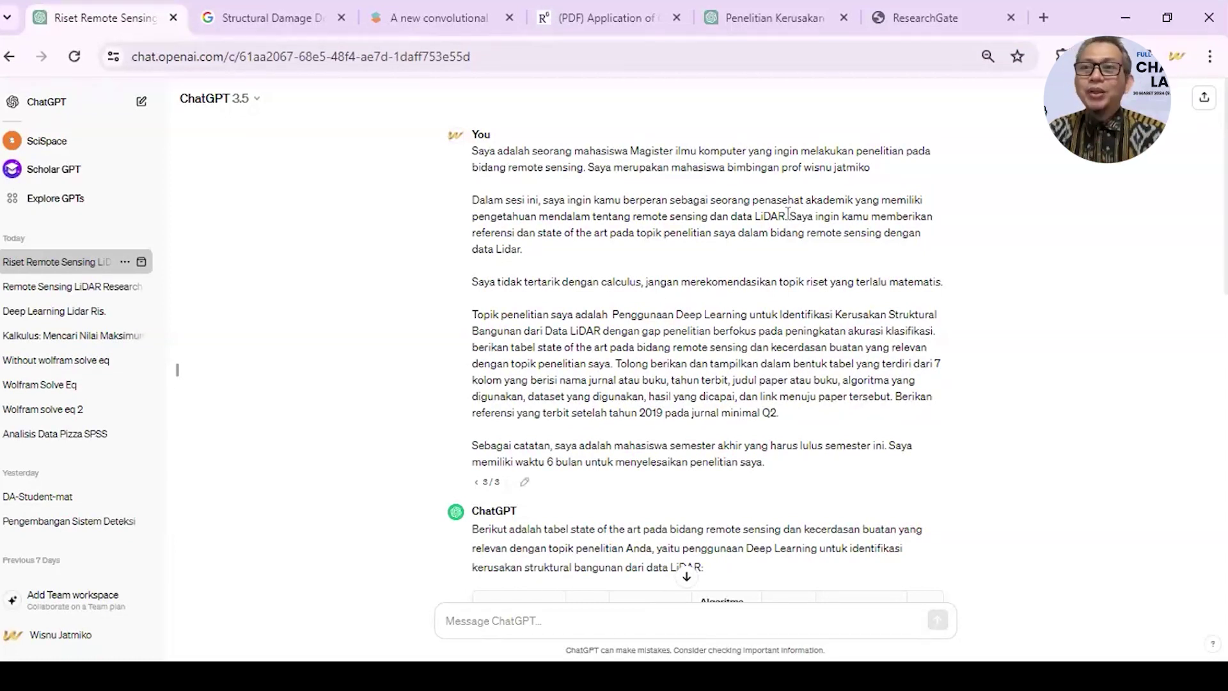
{"action": "left_click_drag", "start_coordinate": [788, 214], "coordinate": [803, 253]}
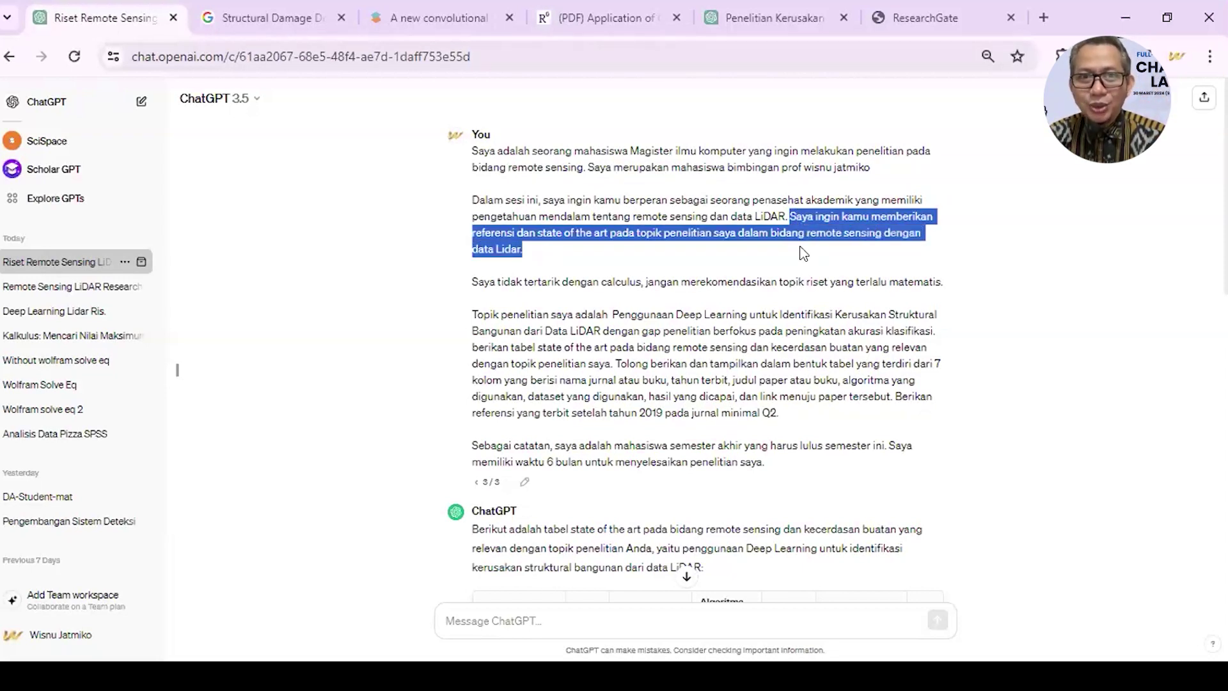
{"action": "left_click", "coordinate": [669, 339]}
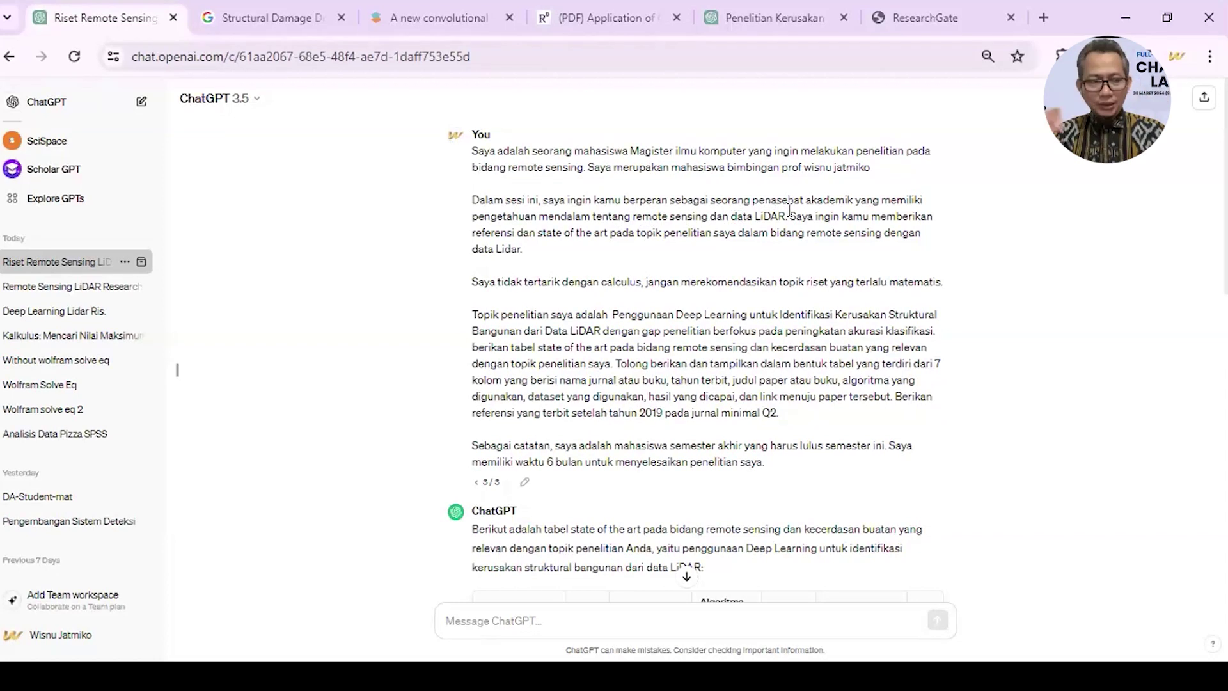
{"action": "double_click", "coordinate": [538, 232]}
{"action": "left_click", "coordinate": [538, 232]}
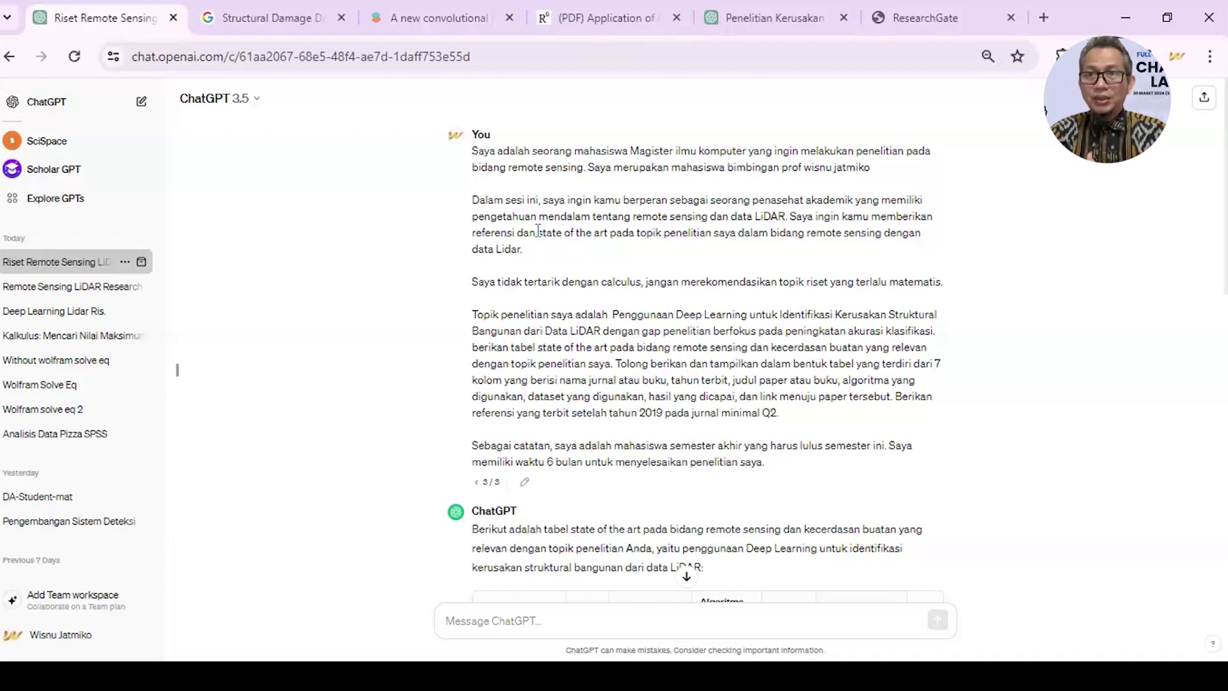
- Reopen the prompt, adding 'tabel metode' before 'state' and 'dari penelitian-penelitian sebelumnya.' after 'data LiDAR'
{"action": "left_click", "coordinate": [525, 481]}
{"action": "left_click", "coordinate": [535, 233]}
{"action": "type", "text": "tab"}
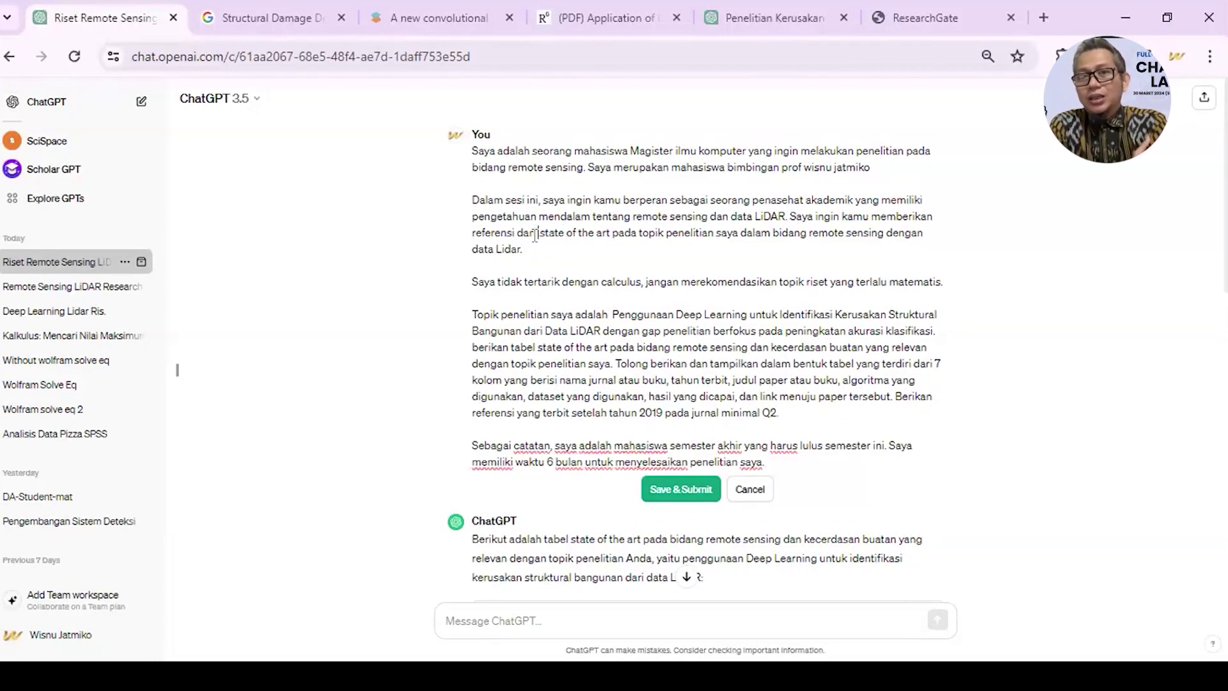
{"action": "type", "text": "el "}
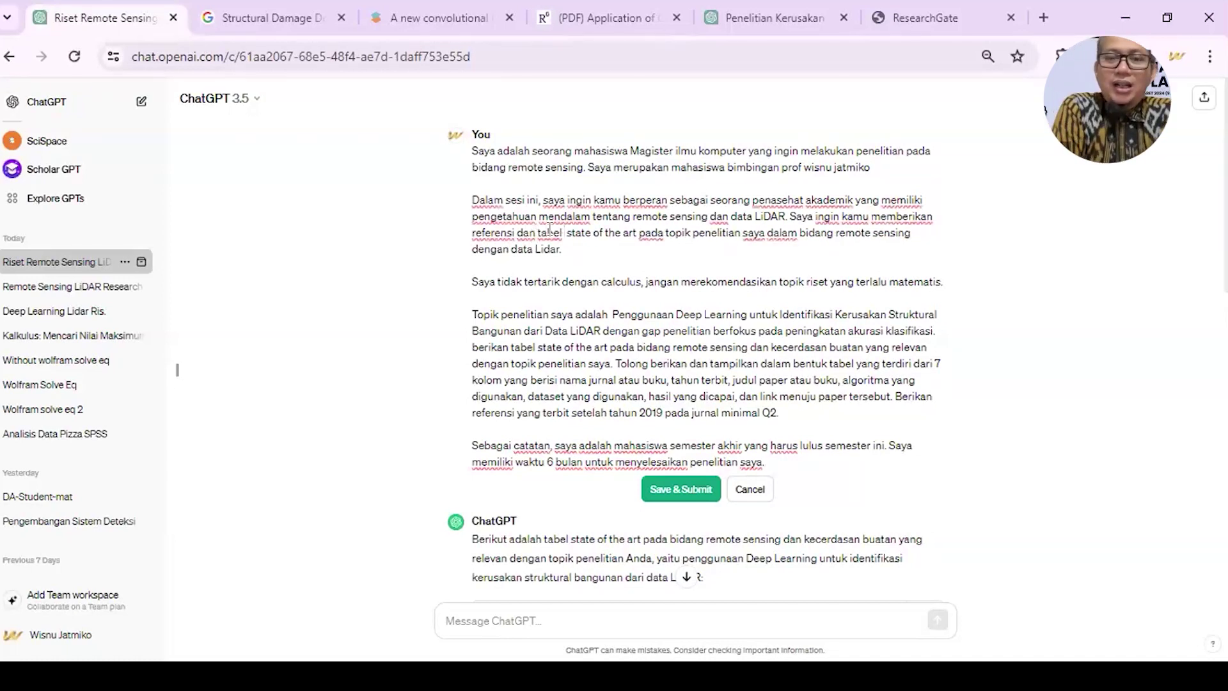
{"action": "type", "text": "metode"}
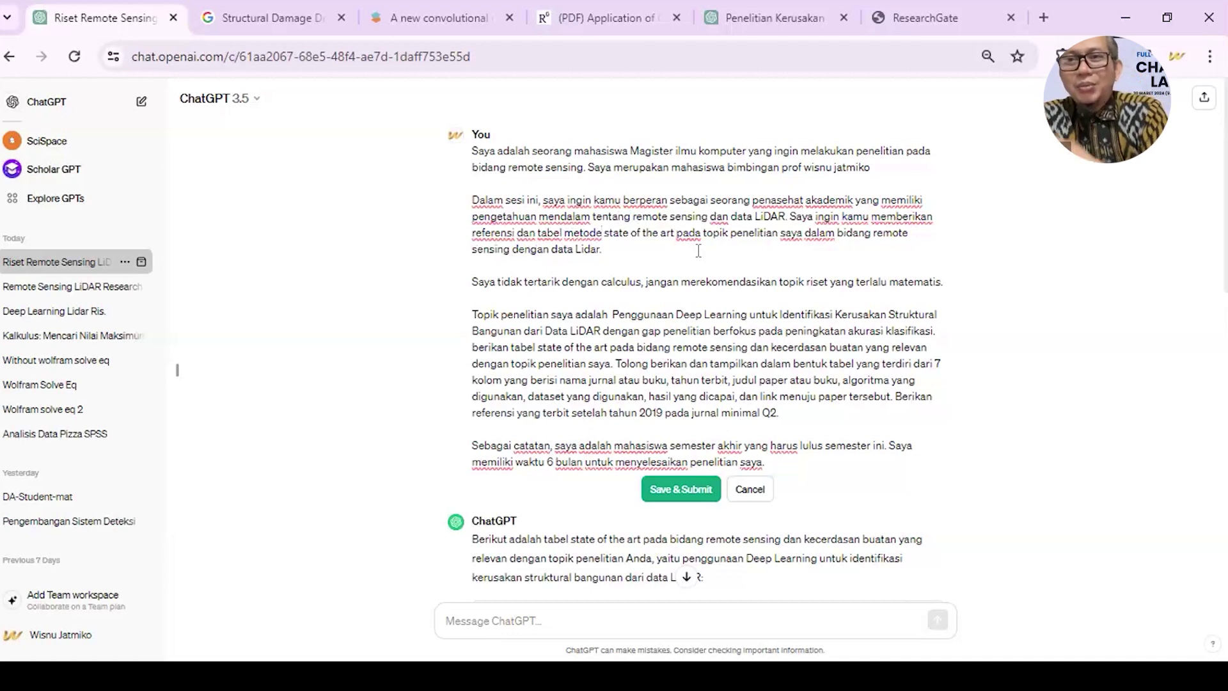
{"action": "left_click", "coordinate": [597, 248]}
{"action": "type", "text": "dari pene"}
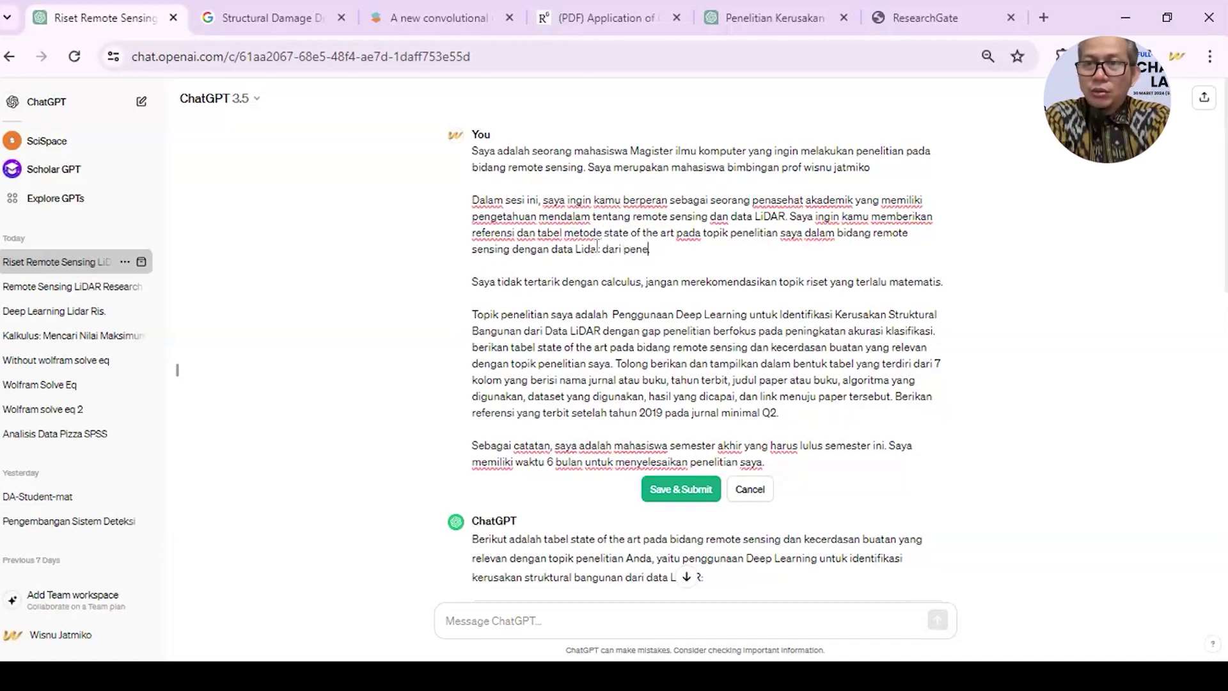
{"action": "type", "text": "litian-pene"}
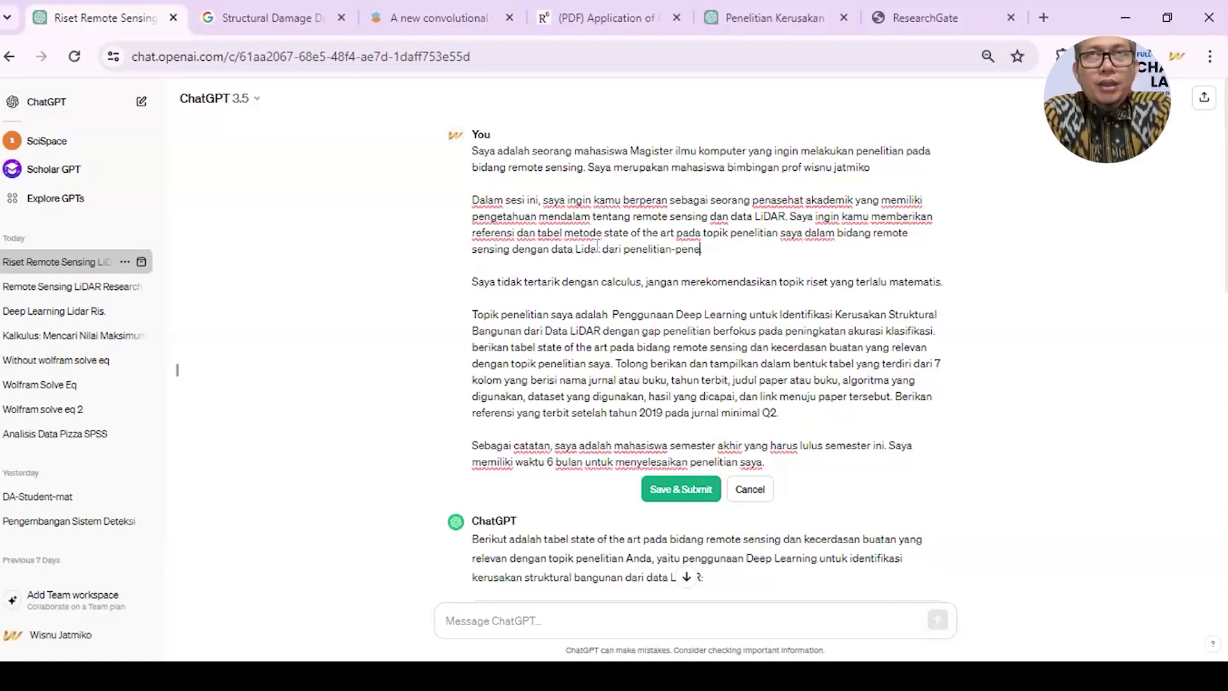
{"action": "type", "text": "litian sebelumn"}
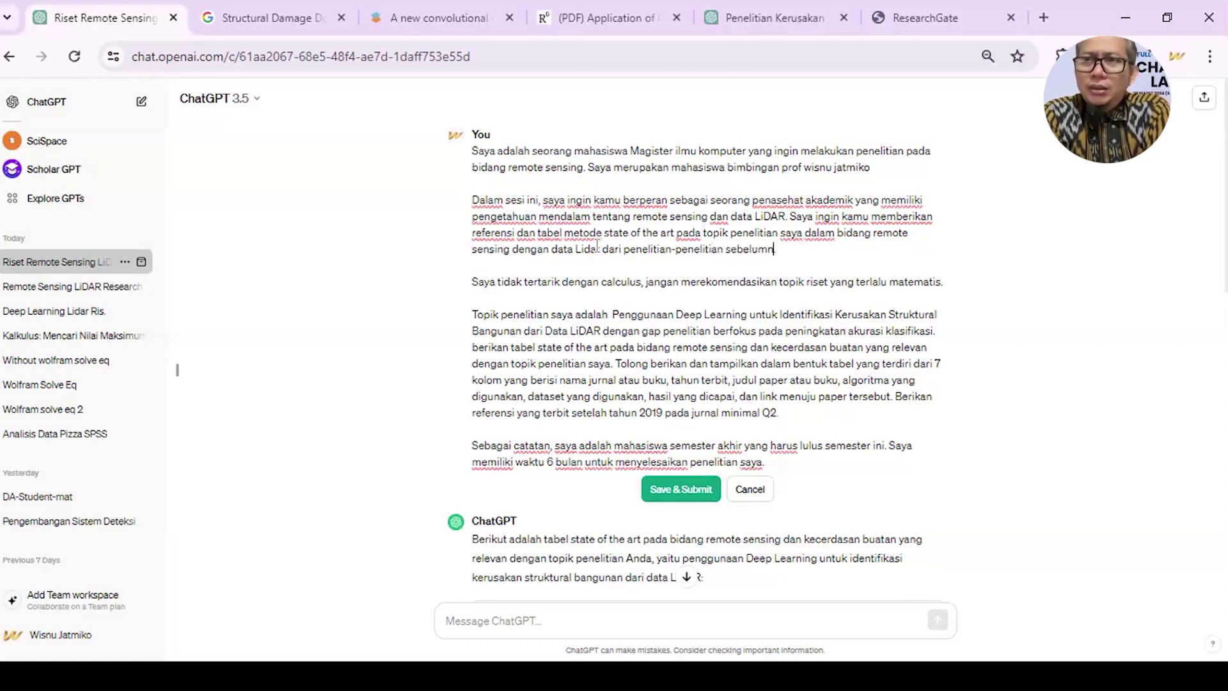
{"action": "type", "text": "ya."}
- Position the cursor after 'topik' and then between 'Data' and 'LiDAR' in the third paragraph
{"action": "scroll", "coordinate": [535, 305], "scroll_direction": "down", "scroll_amount": 1}
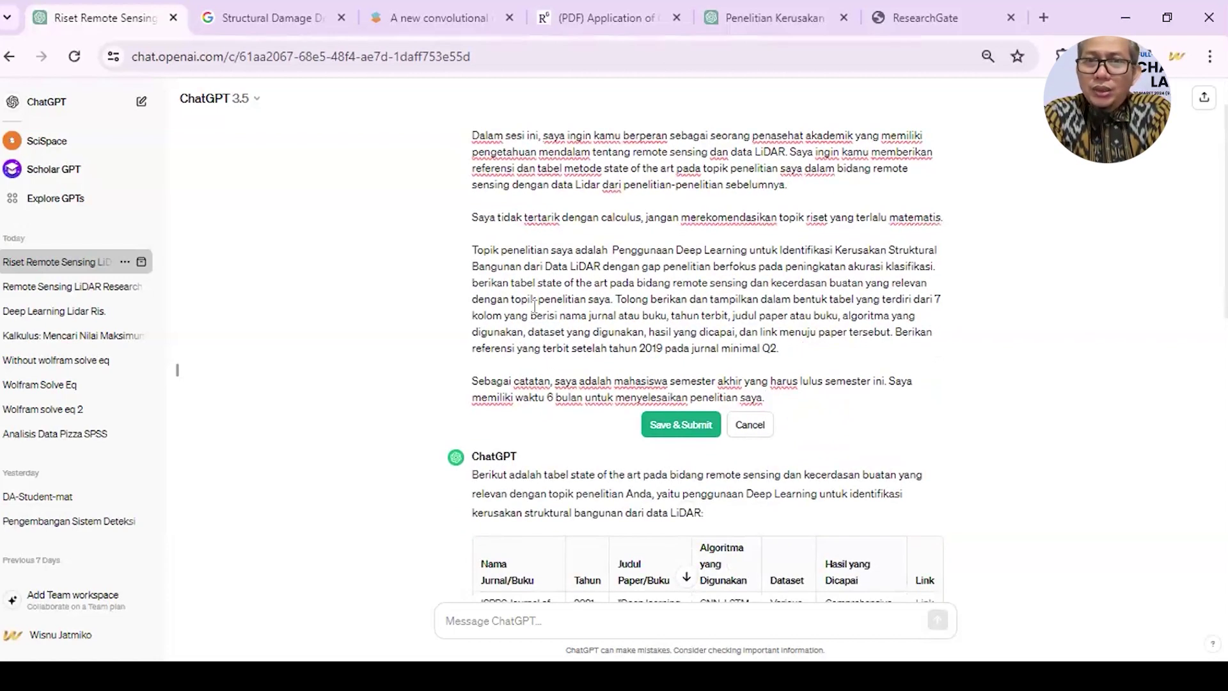
{"action": "left_click", "coordinate": [536, 299]}
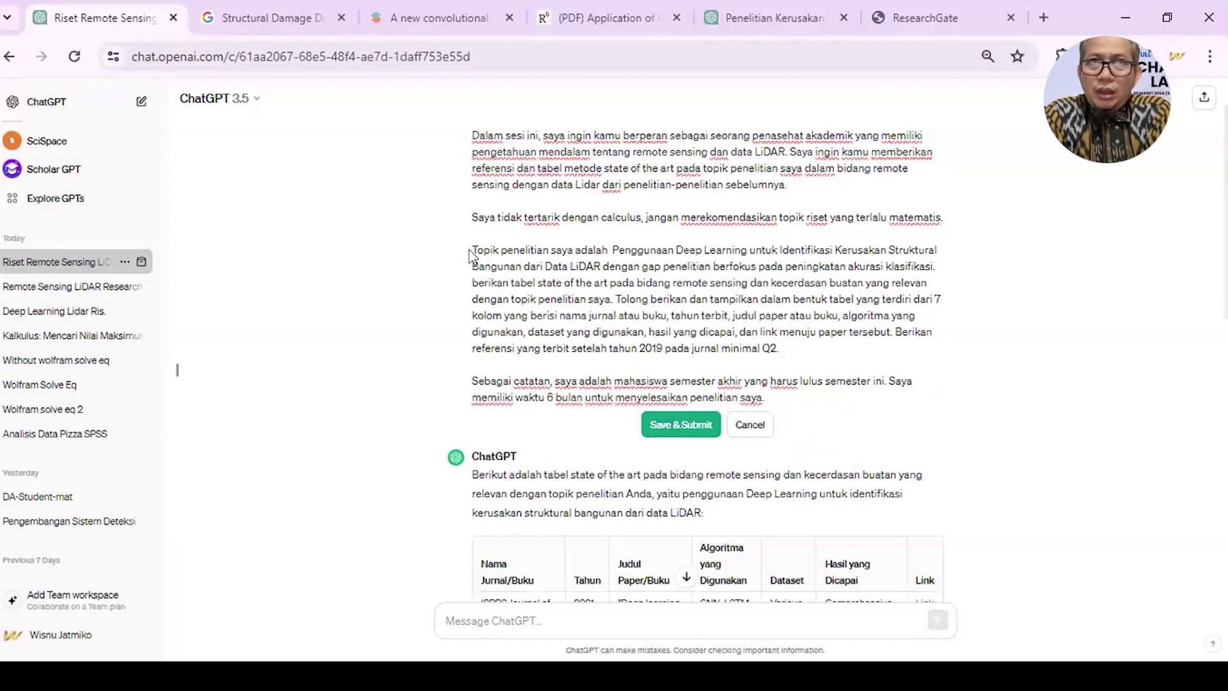
{"action": "scroll", "coordinate": [473, 253], "scroll_direction": "up", "scroll_amount": 1}
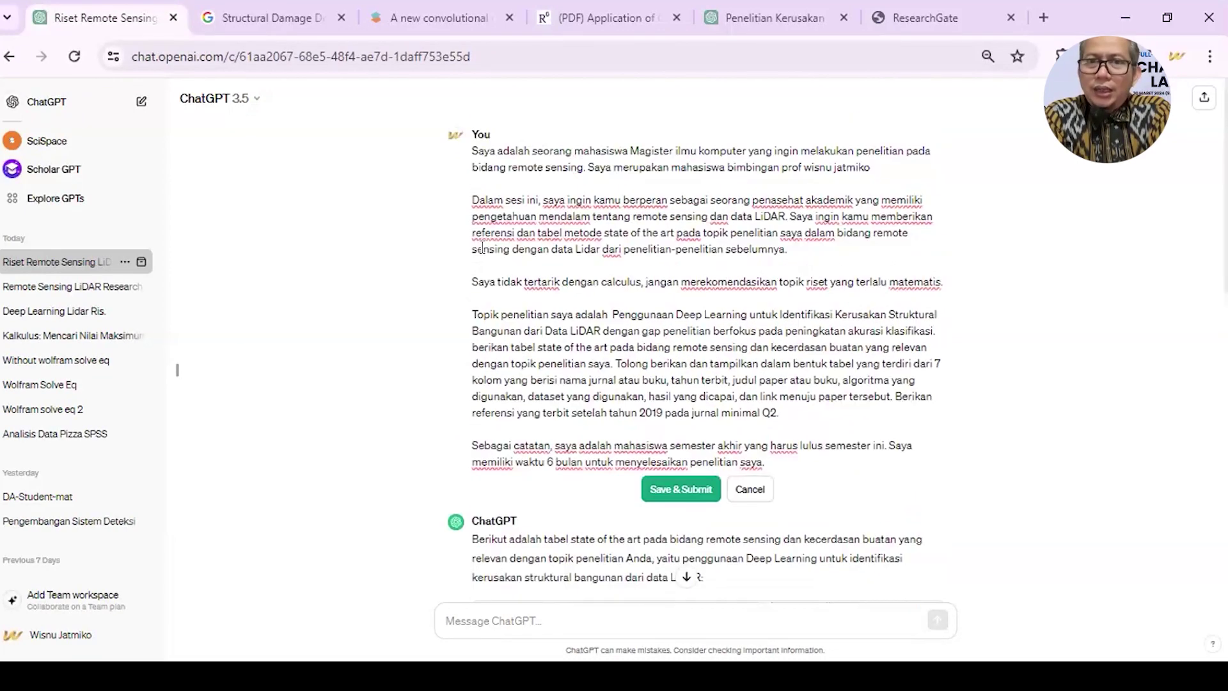
{"action": "left_click", "coordinate": [567, 331]}
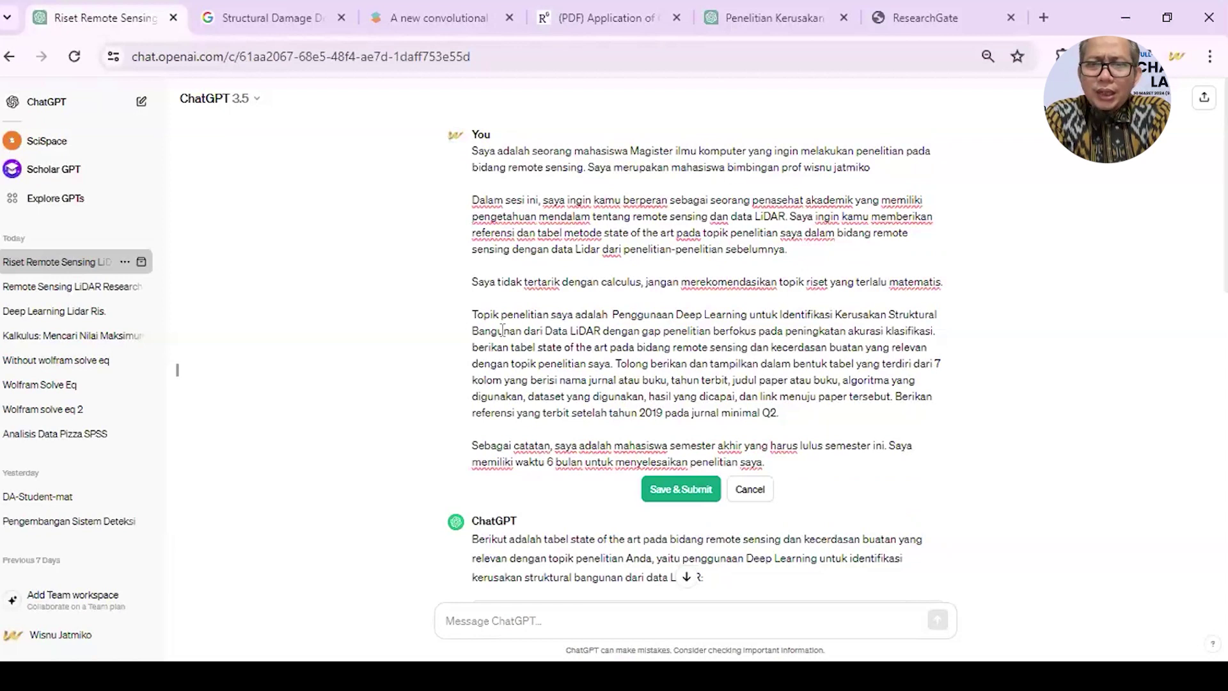
- Delete the 'Topik penelitian…' research-topic sentence from the prompt
{"action": "left_click_drag", "start_coordinate": [471, 314], "coordinate": [552, 316]}
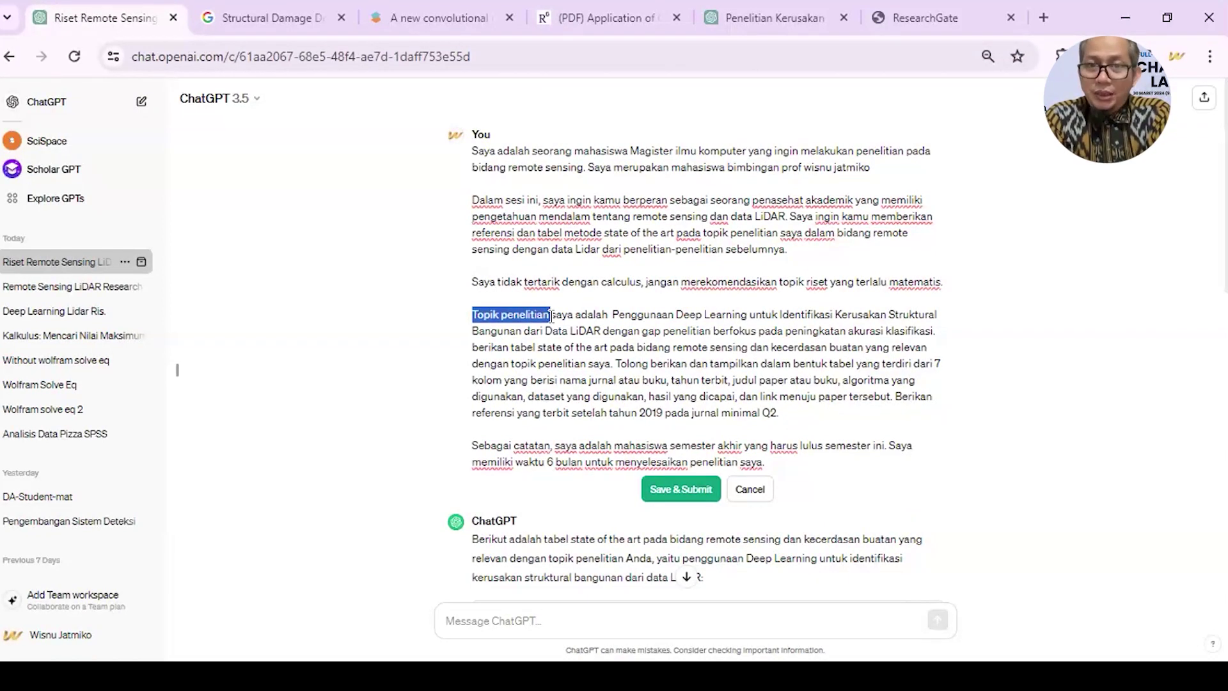
{"action": "left_click_drag", "start_coordinate": [551, 314], "coordinate": [962, 338]}
{"action": "key", "text": "BackSpace"}
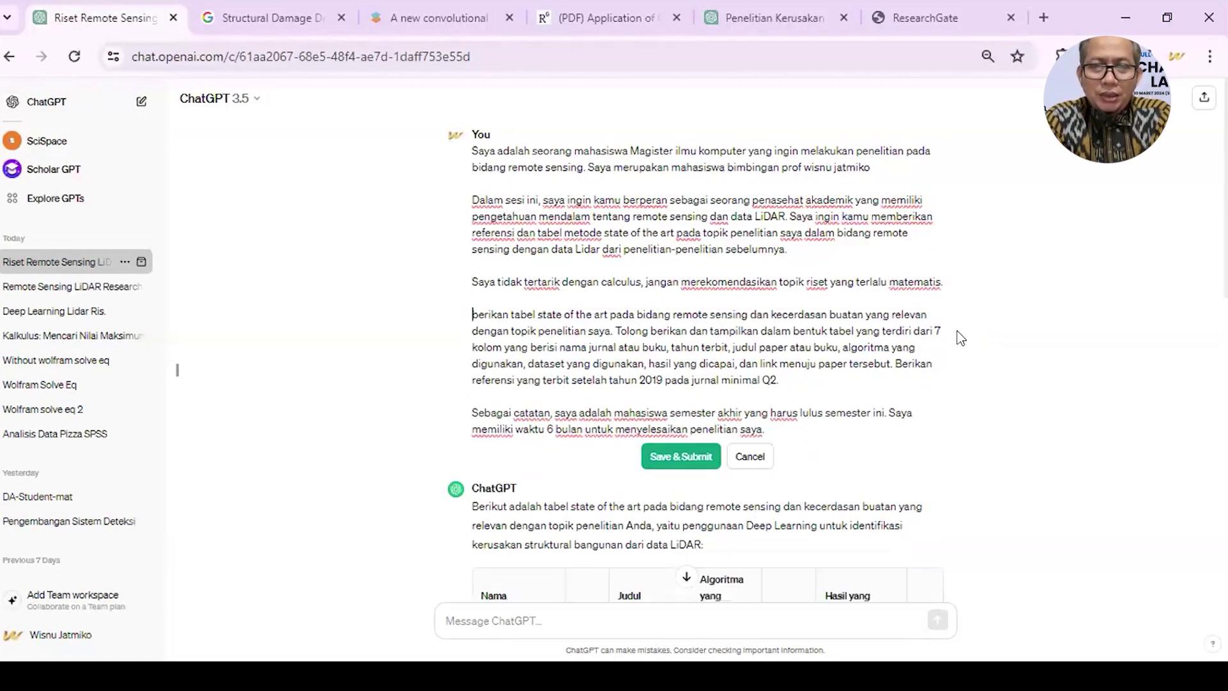
- Remove the 'berikan tabel…' table request and resubmit the edited prompt as version 4/4
{"action": "left_click_drag", "start_coordinate": [472, 313], "coordinate": [612, 332]}
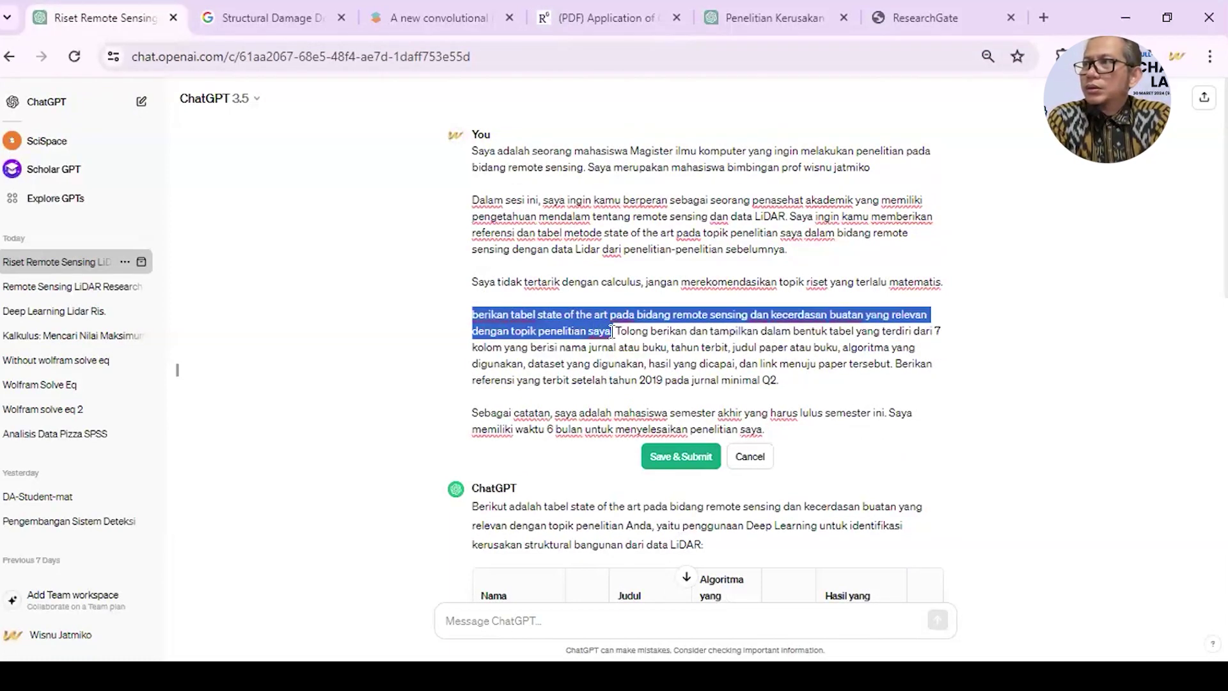
{"action": "key", "text": "BackSpace"}
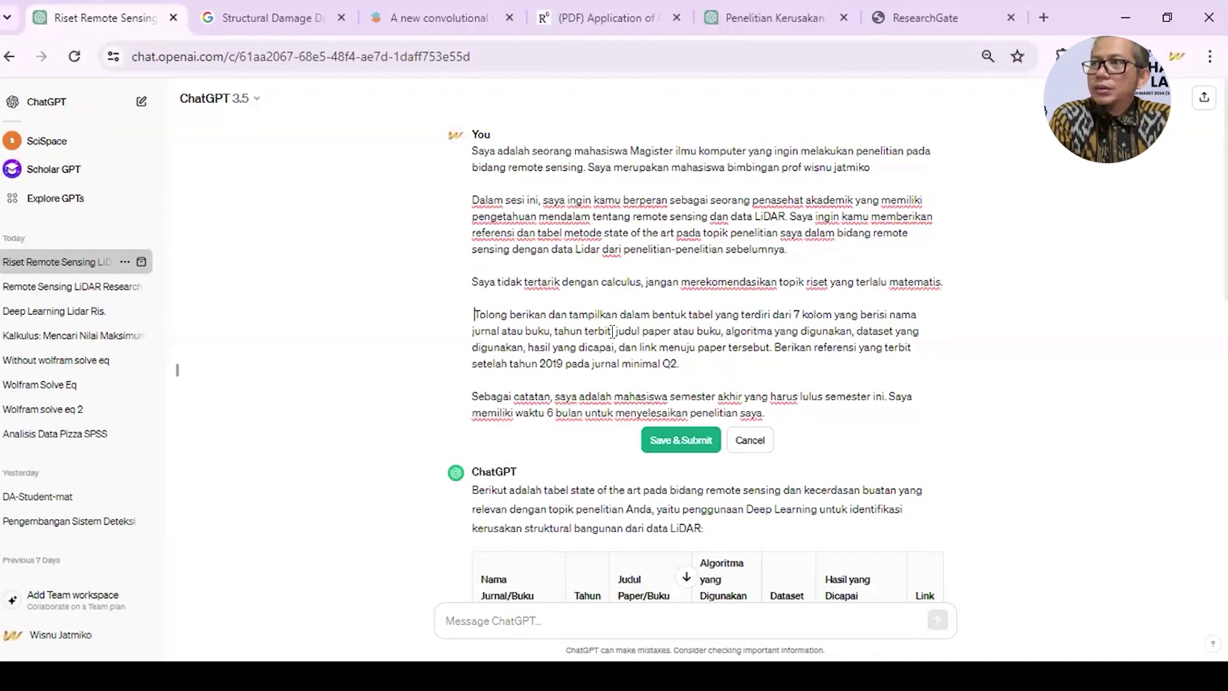
{"action": "left_click", "coordinate": [801, 233]}
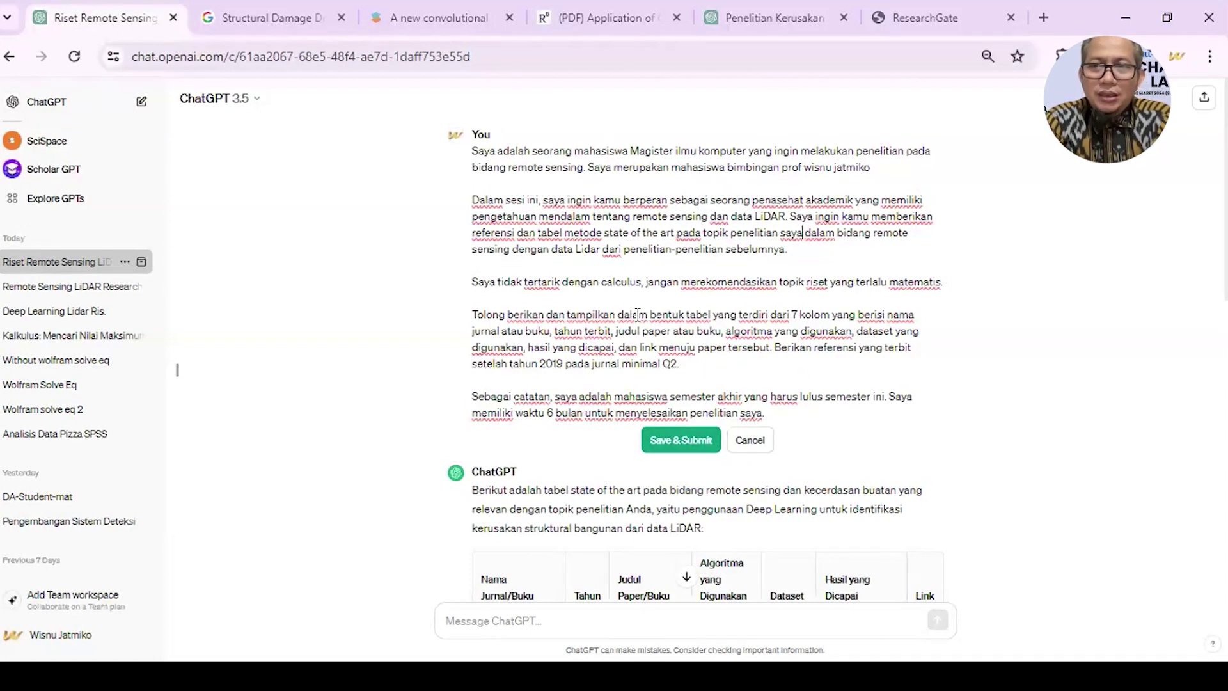
{"action": "left_click_drag", "start_coordinate": [630, 314], "coordinate": [670, 316]}
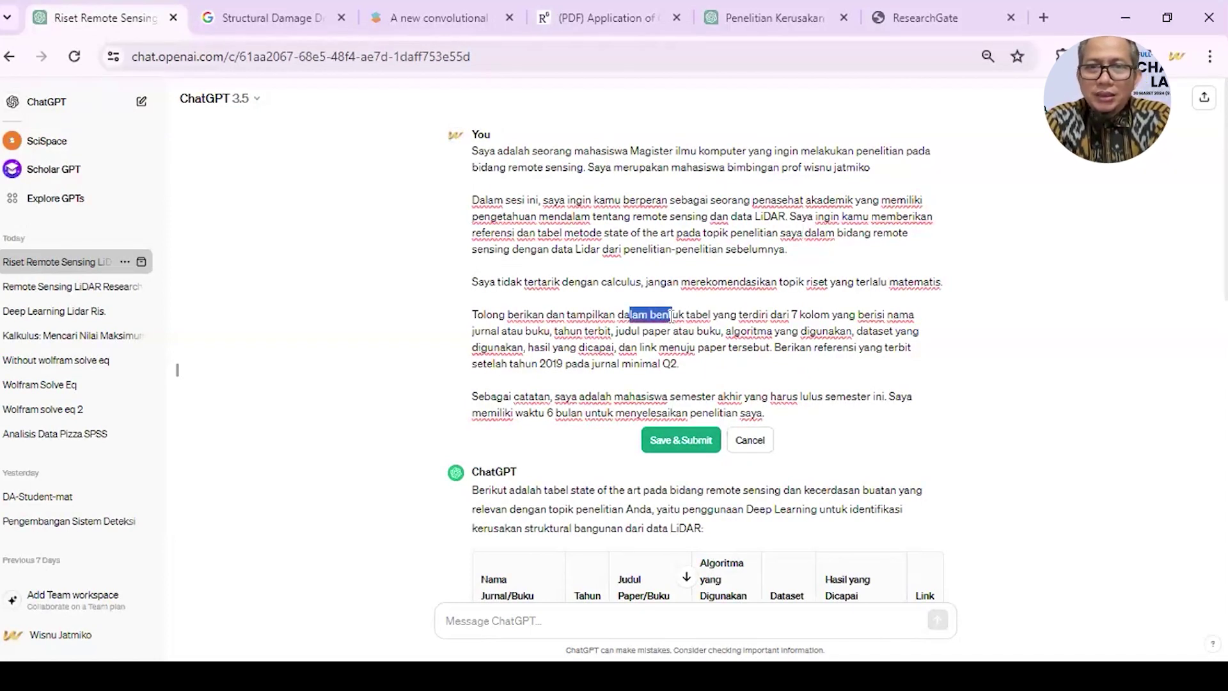
{"action": "left_click", "coordinate": [678, 439]}
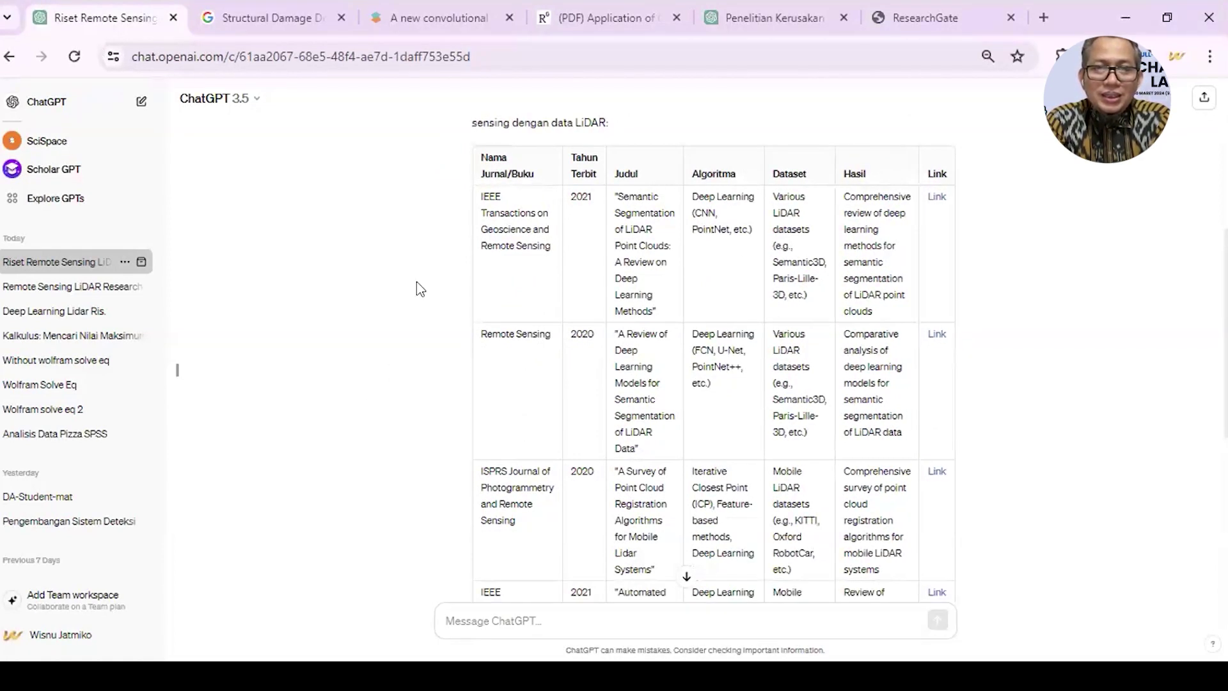
- Scroll through the 4/4 reply's table of five 2019–2021 LiDAR papers to its library-access note
{"action": "scroll", "coordinate": [665, 408], "scroll_direction": "down", "scroll_amount": 1}
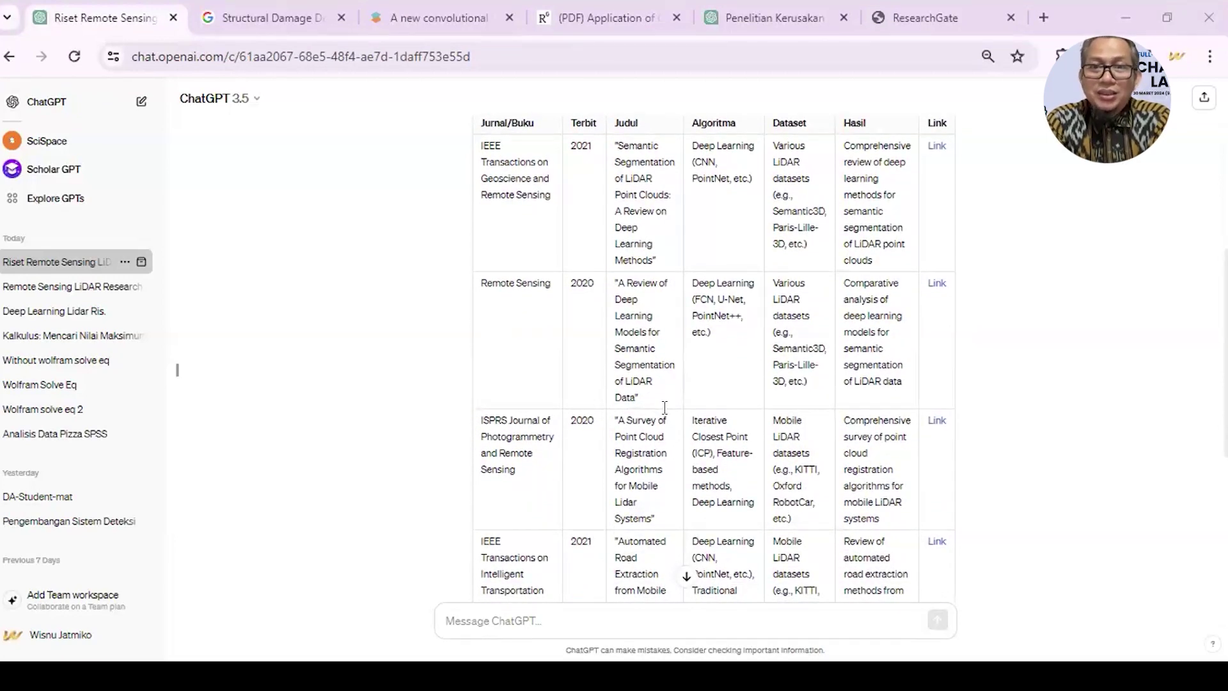
{"action": "scroll", "coordinate": [664, 407], "scroll_direction": "down", "scroll_amount": 4}
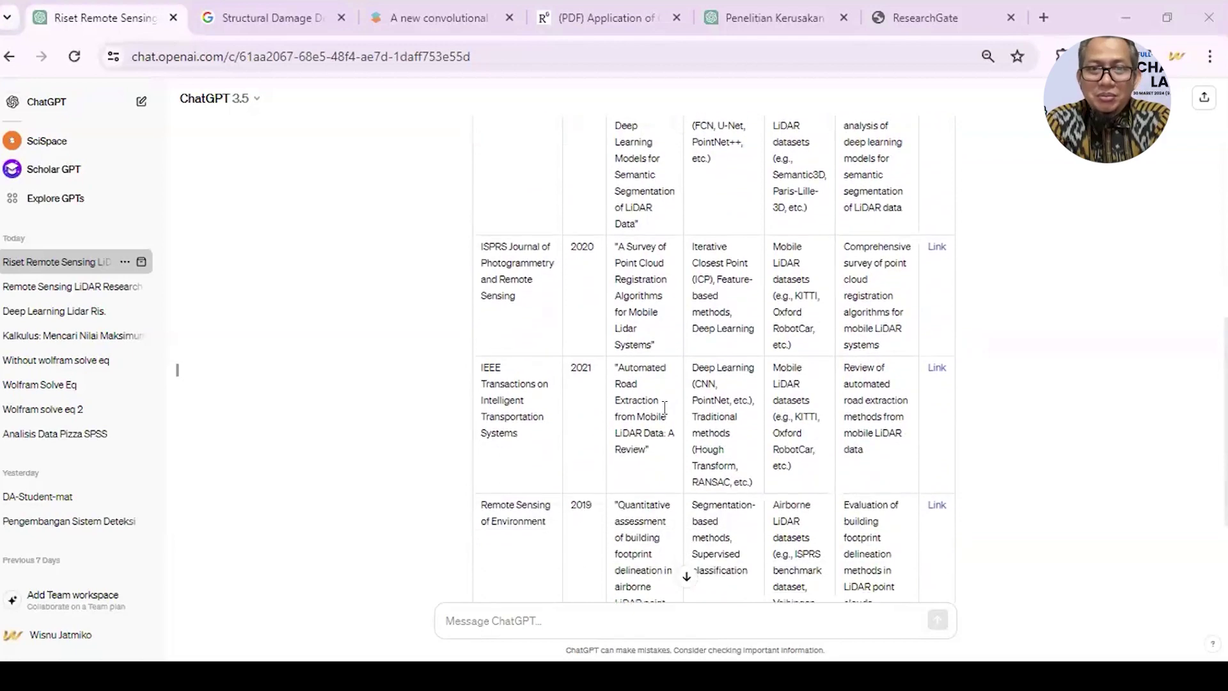
{"action": "scroll", "coordinate": [665, 407], "scroll_direction": "down", "scroll_amount": 2}
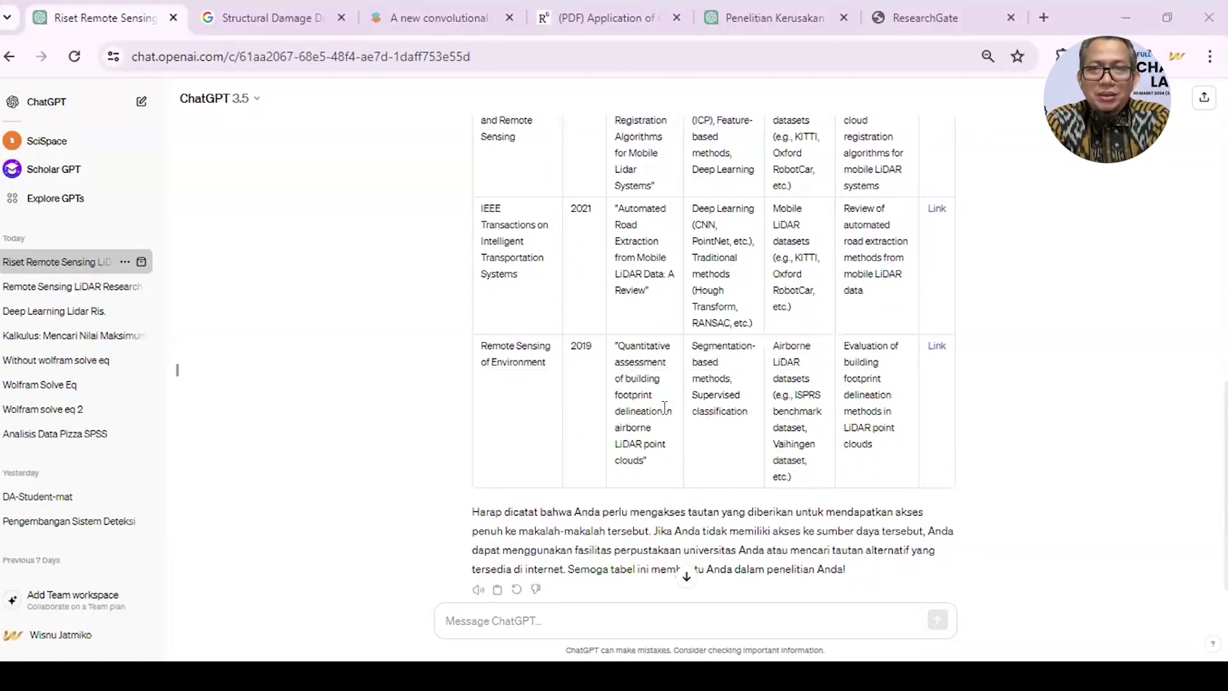
{"action": "scroll", "coordinate": [570, 392], "scroll_direction": "down", "scroll_amount": 1}
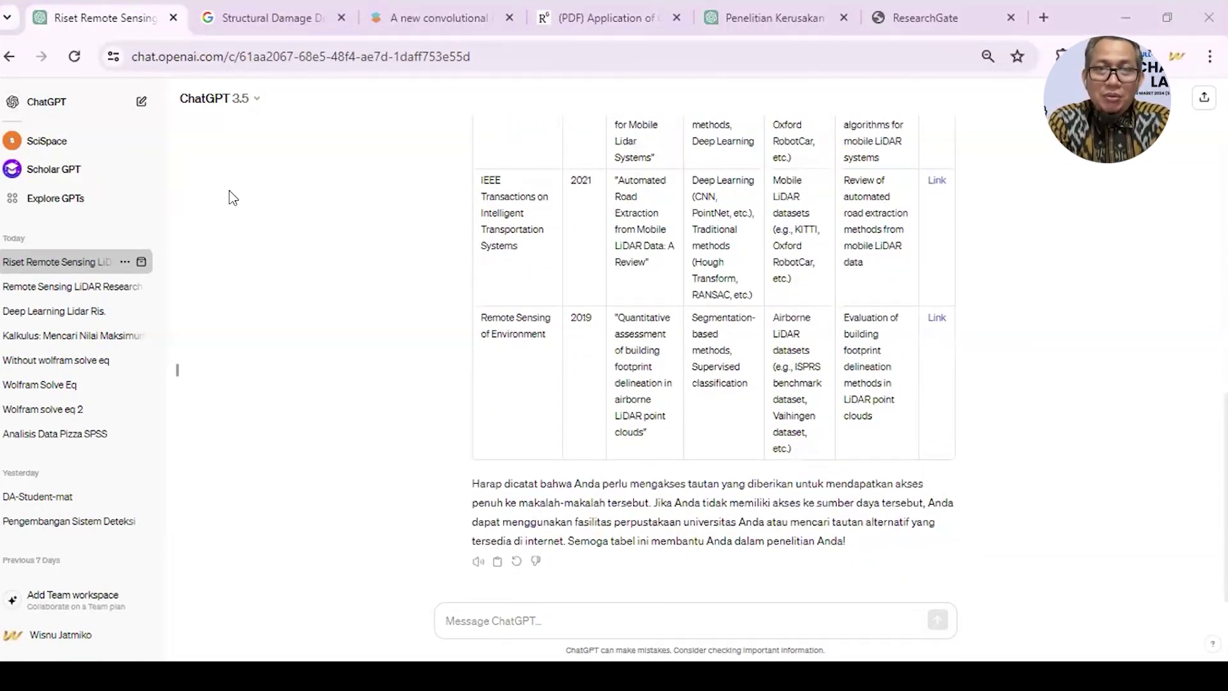
{"action": "scroll", "coordinate": [461, 446], "scroll_direction": "up", "scroll_amount": 10}
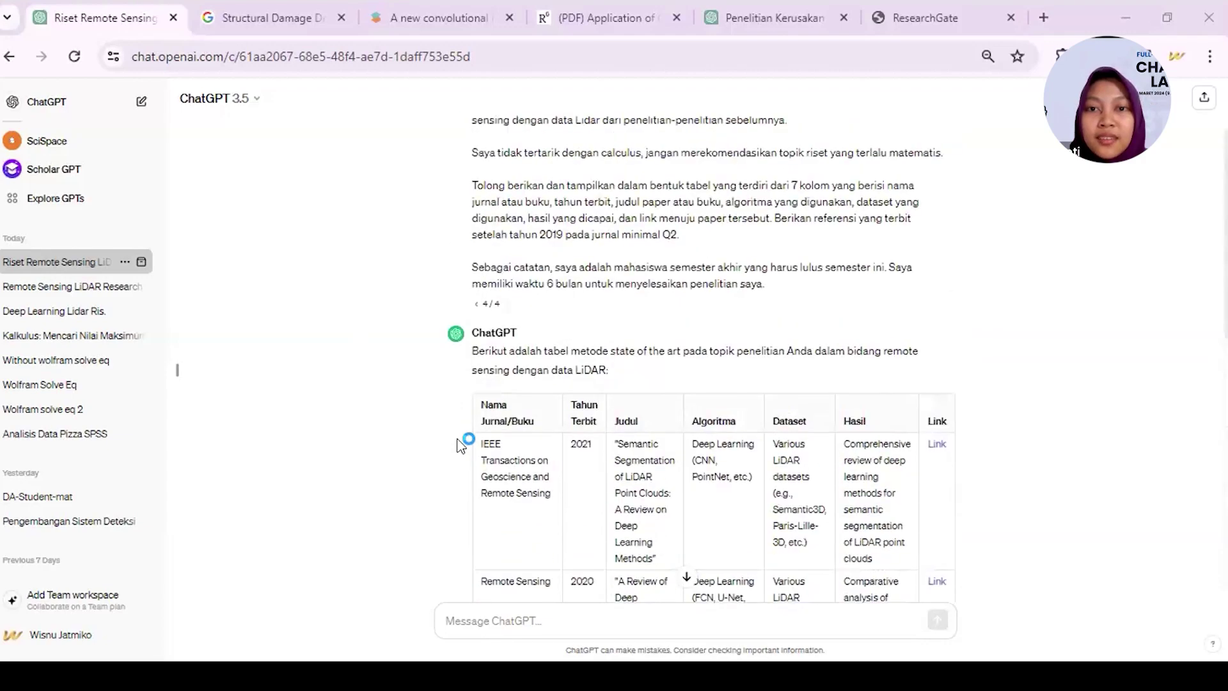
{"action": "scroll", "coordinate": [461, 445], "scroll_direction": "down", "scroll_amount": 10}
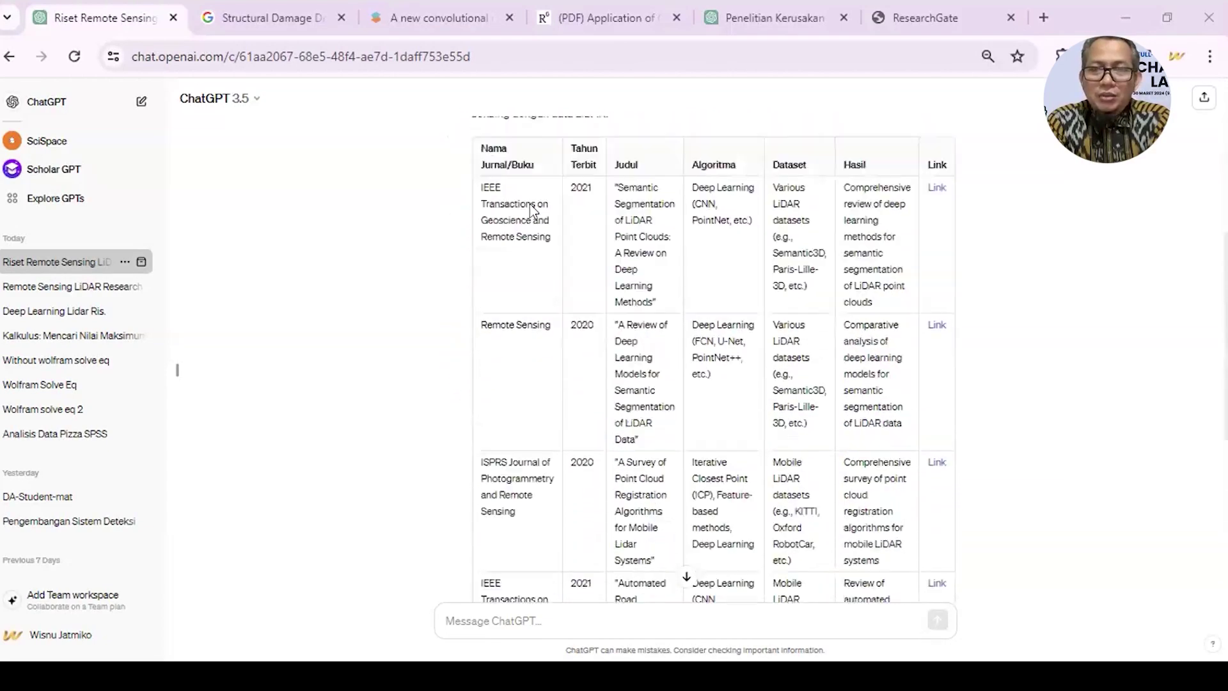
{"action": "scroll", "coordinate": [514, 524], "scroll_direction": "up", "scroll_amount": 10}
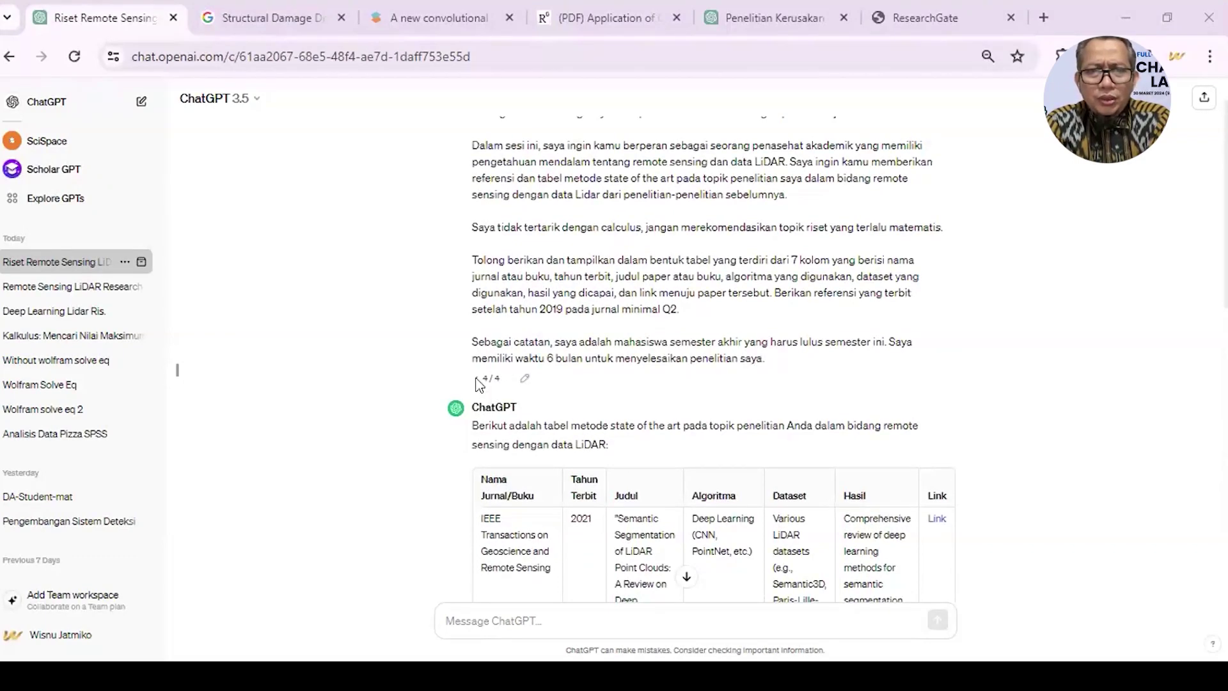
{"action": "left_click", "coordinate": [476, 380]}
{"action": "scroll", "coordinate": [477, 384], "scroll_direction": "down", "scroll_amount": 2}
{"action": "scroll", "coordinate": [477, 383], "scroll_direction": "up", "scroll_amount": 3}
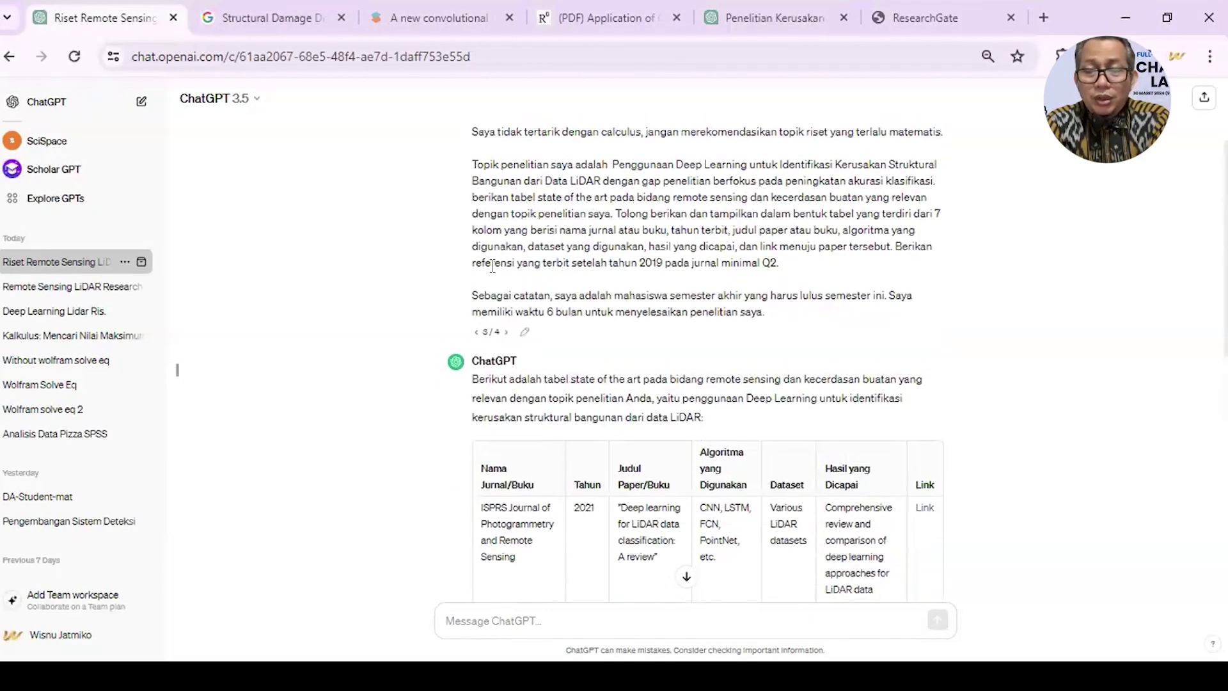
{"action": "left_click", "coordinate": [476, 332]}
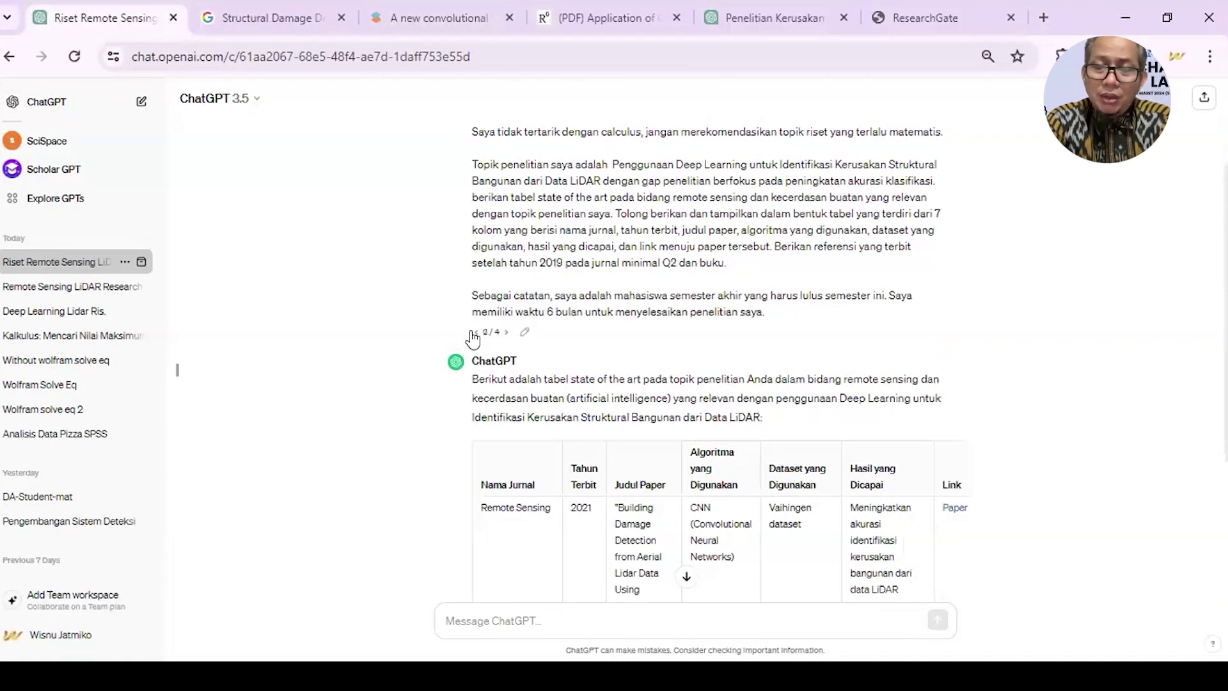
{"action": "scroll", "coordinate": [473, 336], "scroll_direction": "down", "scroll_amount": 3}
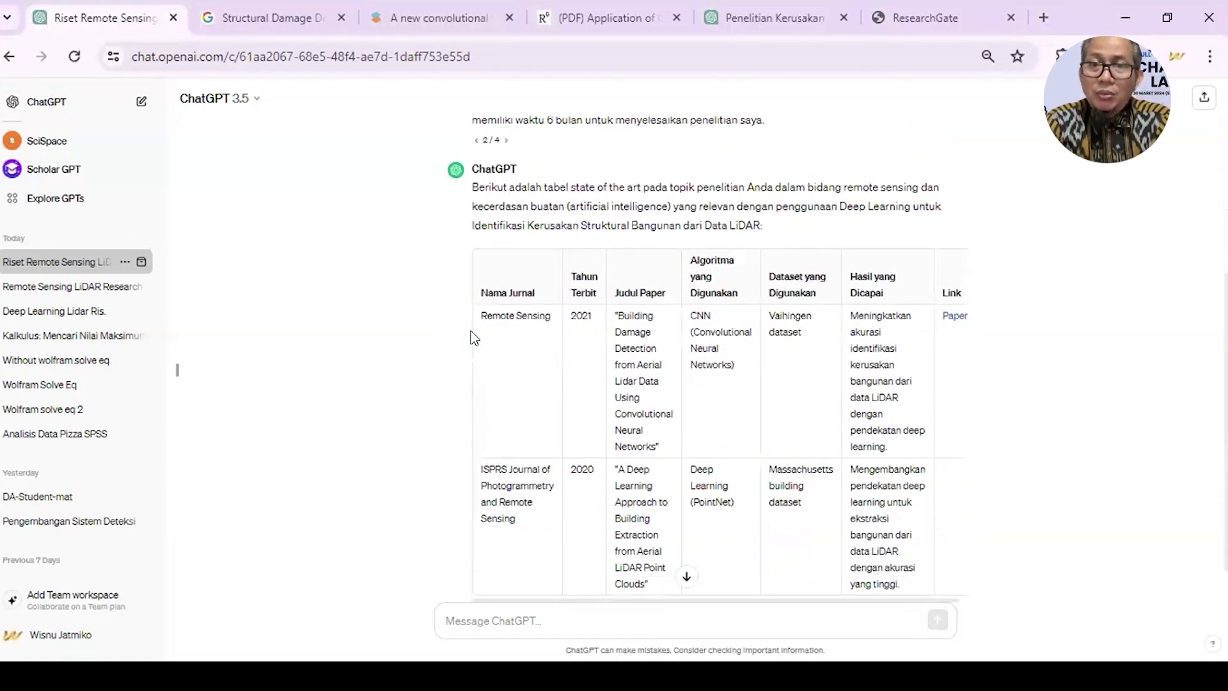
{"action": "scroll", "coordinate": [512, 310], "scroll_direction": "up", "scroll_amount": 2}
{"action": "left_click", "coordinate": [506, 293]}
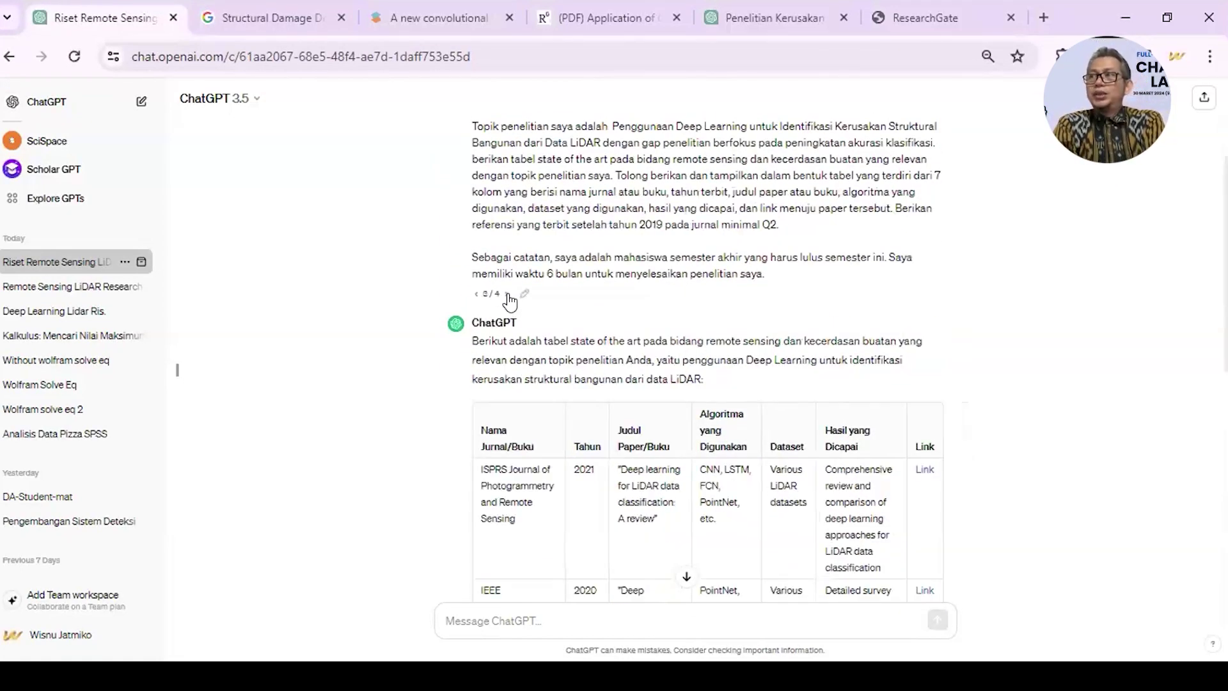
{"action": "scroll", "coordinate": [515, 333], "scroll_direction": "down", "scroll_amount": 1}
{"action": "scroll", "coordinate": [518, 362], "scroll_direction": "down", "scroll_amount": 3}
{"action": "scroll", "coordinate": [512, 365], "scroll_direction": "up", "scroll_amount": 3}
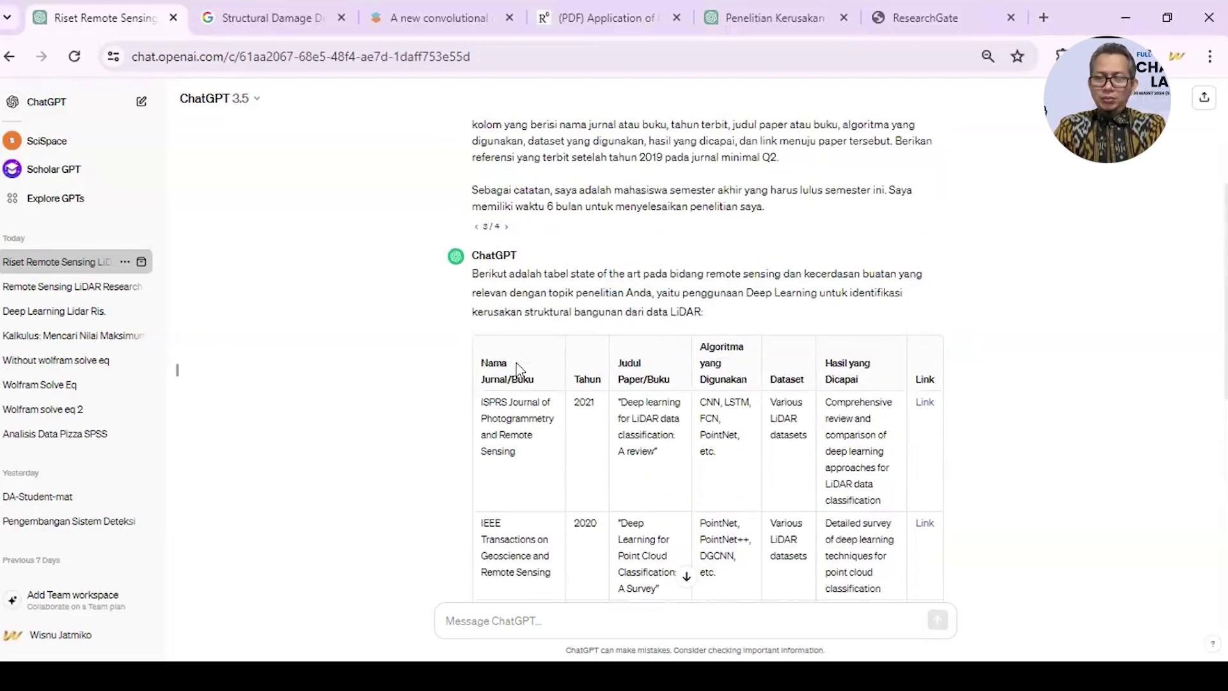
{"action": "left_click", "coordinate": [506, 256]}
{"action": "scroll", "coordinate": [590, 376], "scroll_direction": "down", "scroll_amount": 5}
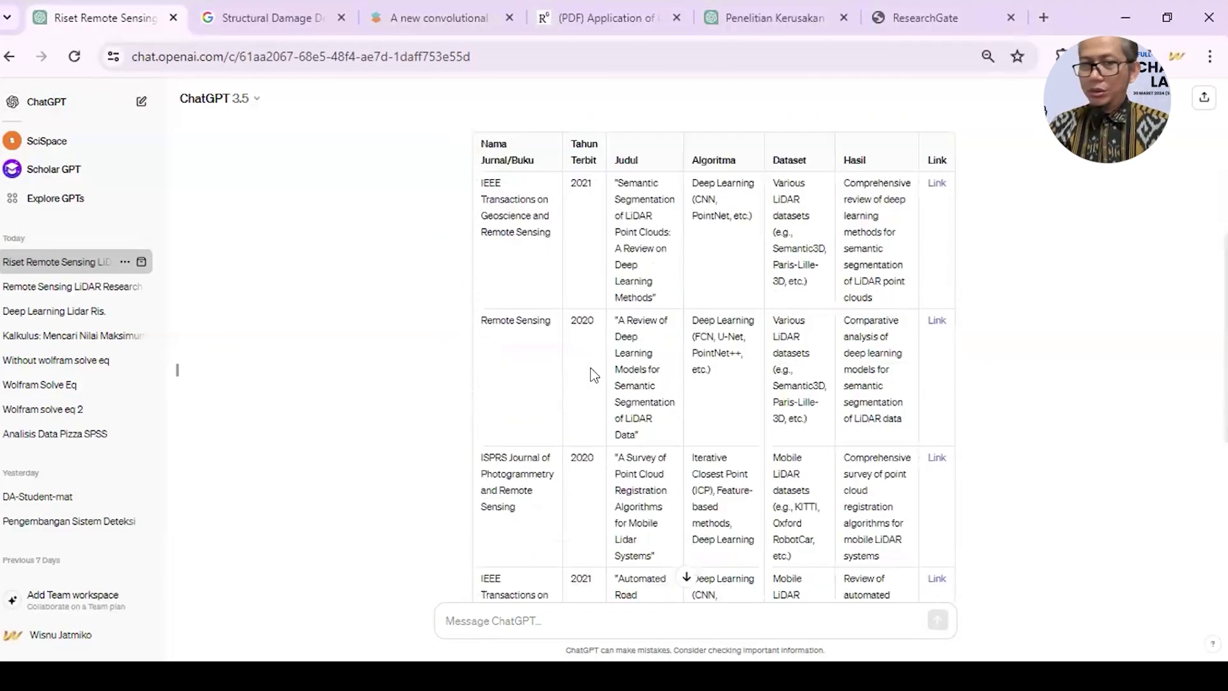
{"action": "scroll", "coordinate": [590, 374], "scroll_direction": "down", "scroll_amount": 4}
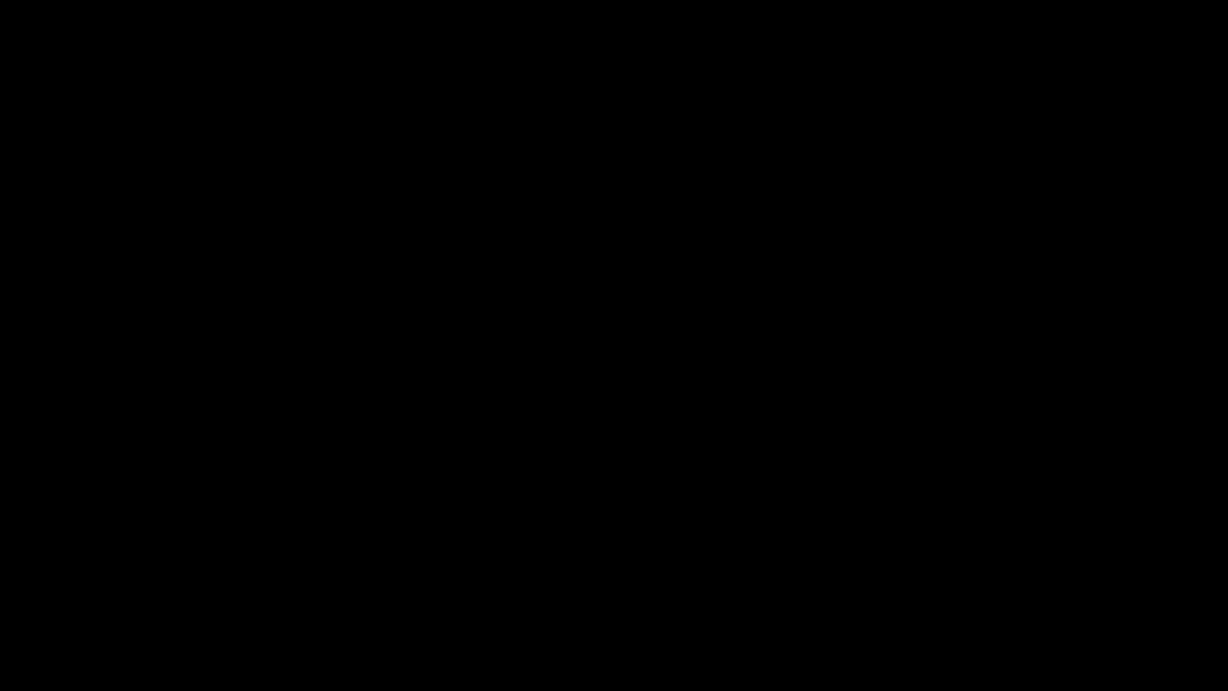